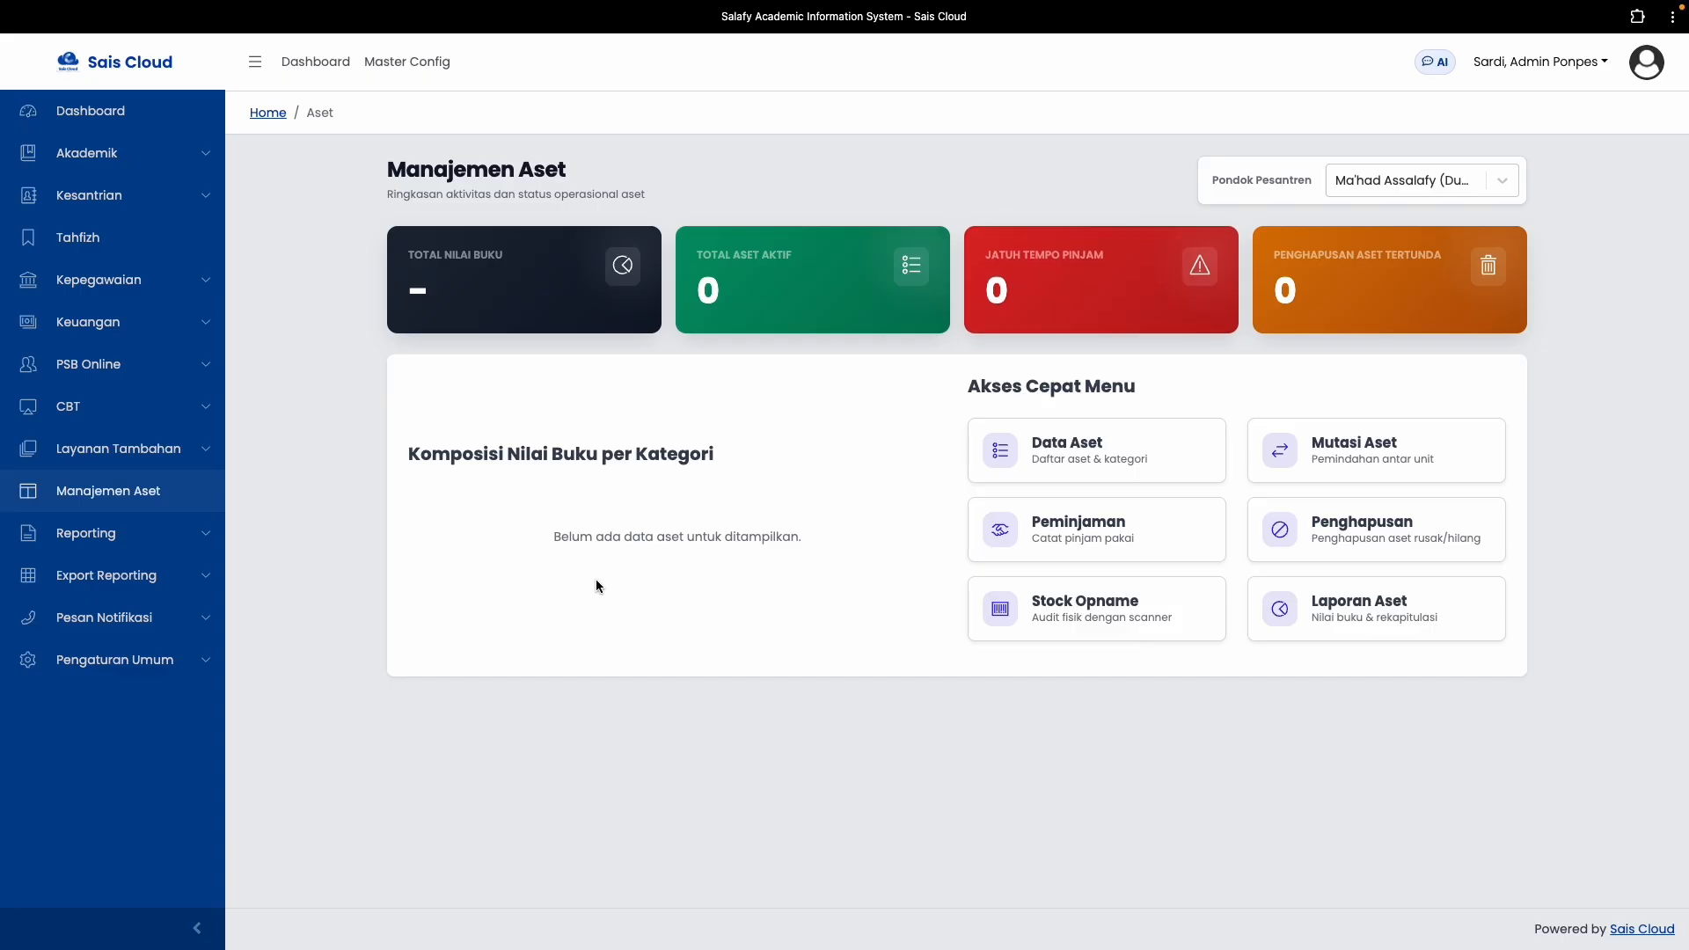
Open user management under the general settings and filter the user list to the Admin Akademik level
left_click(141, 662)
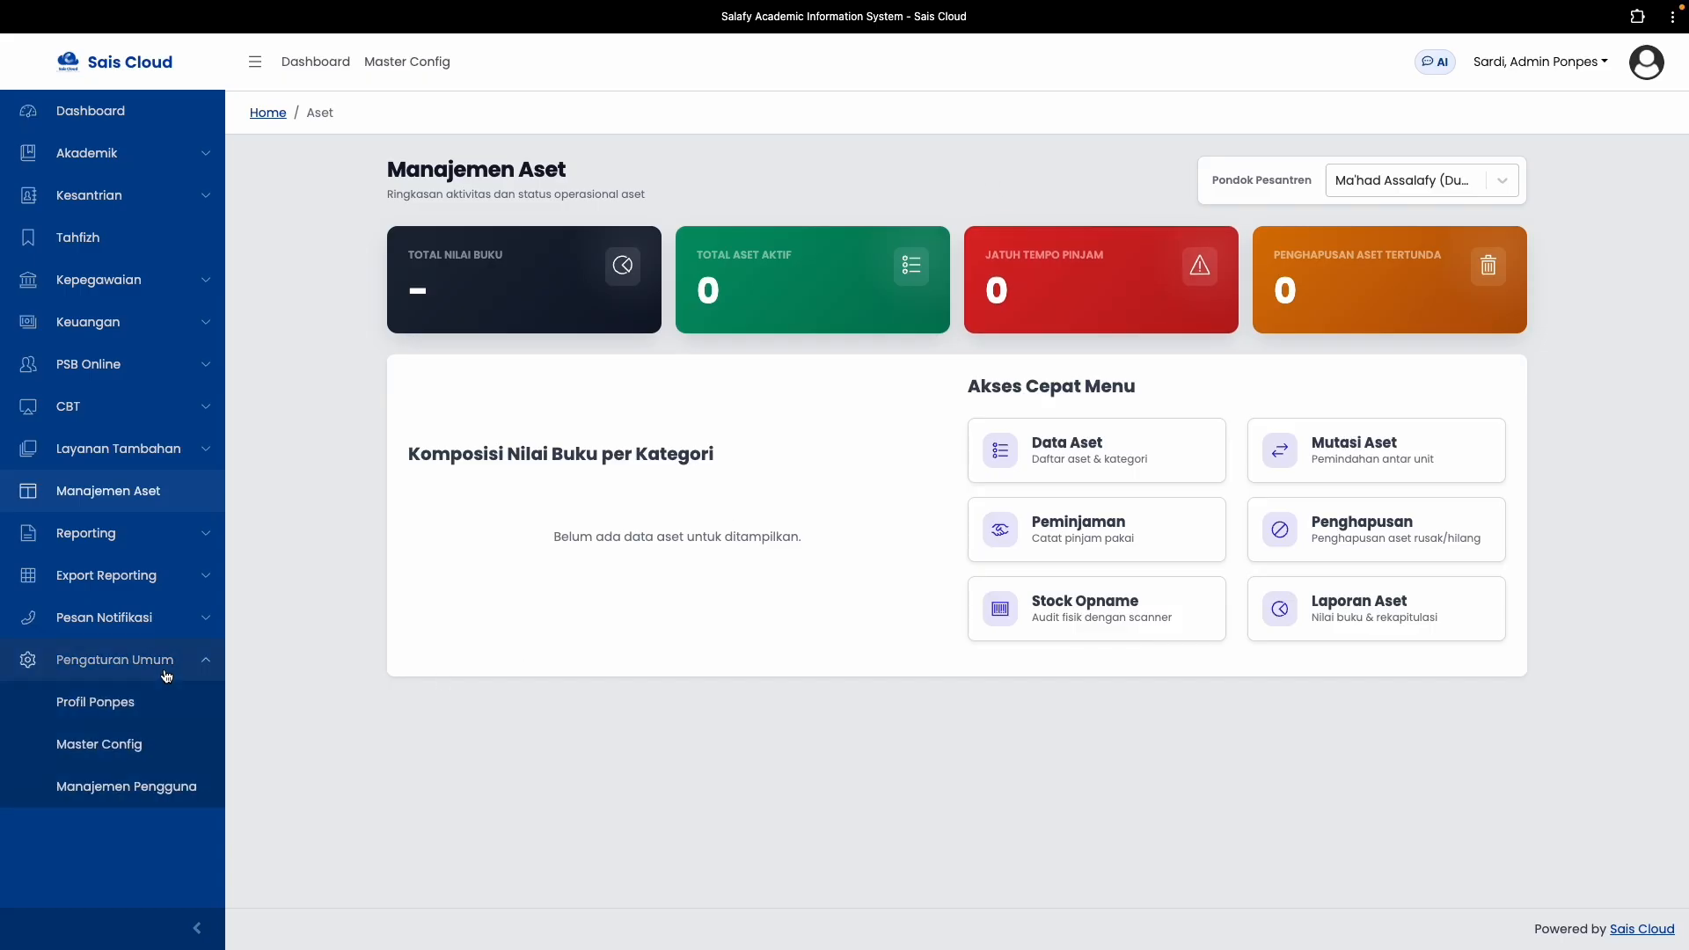
left_click(147, 791)
left_click(733, 249)
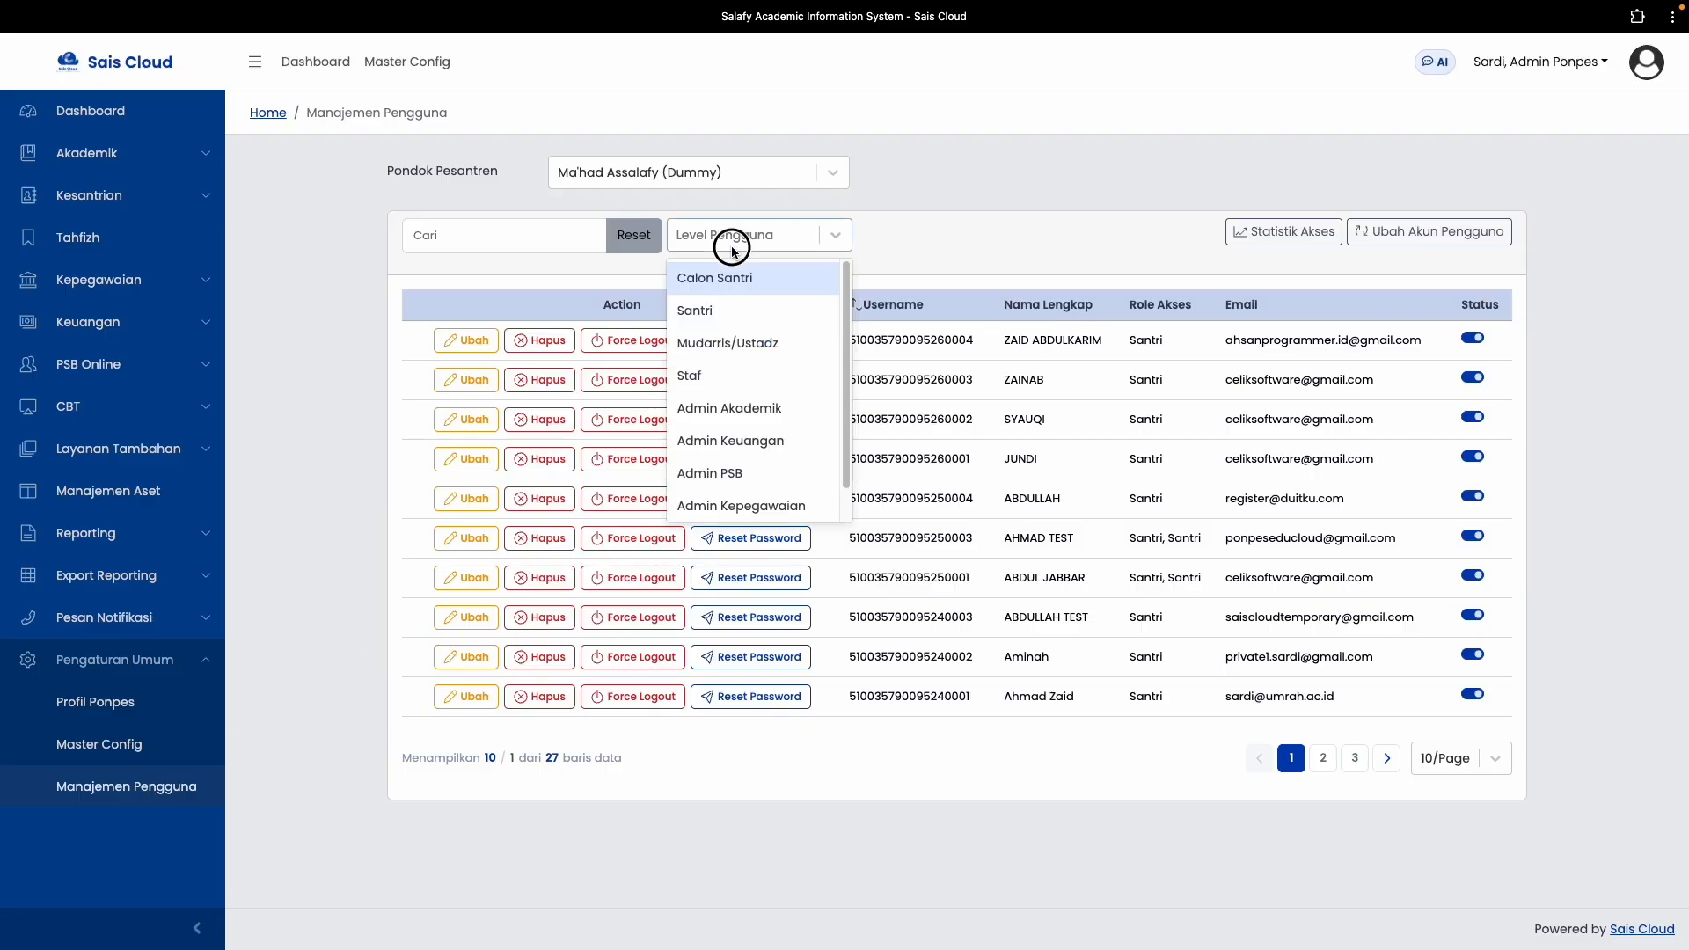
left_click(723, 414)
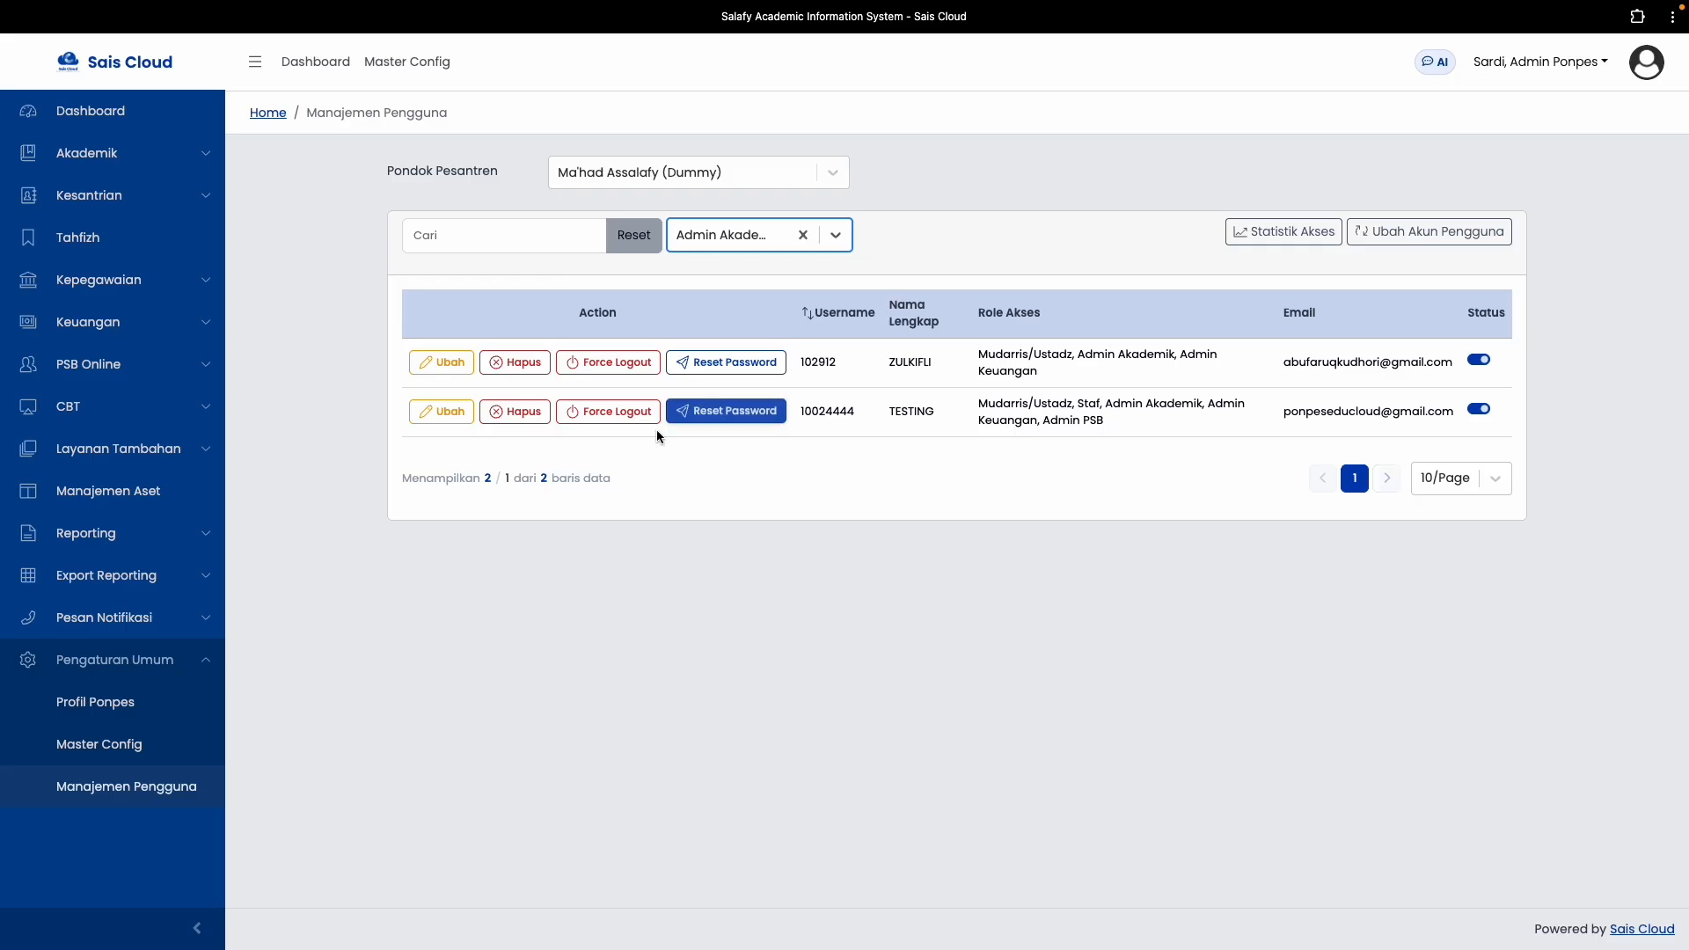
Edit the TESTING user, add the Admin Sarpras level, and save the changes
left_click(440, 411)
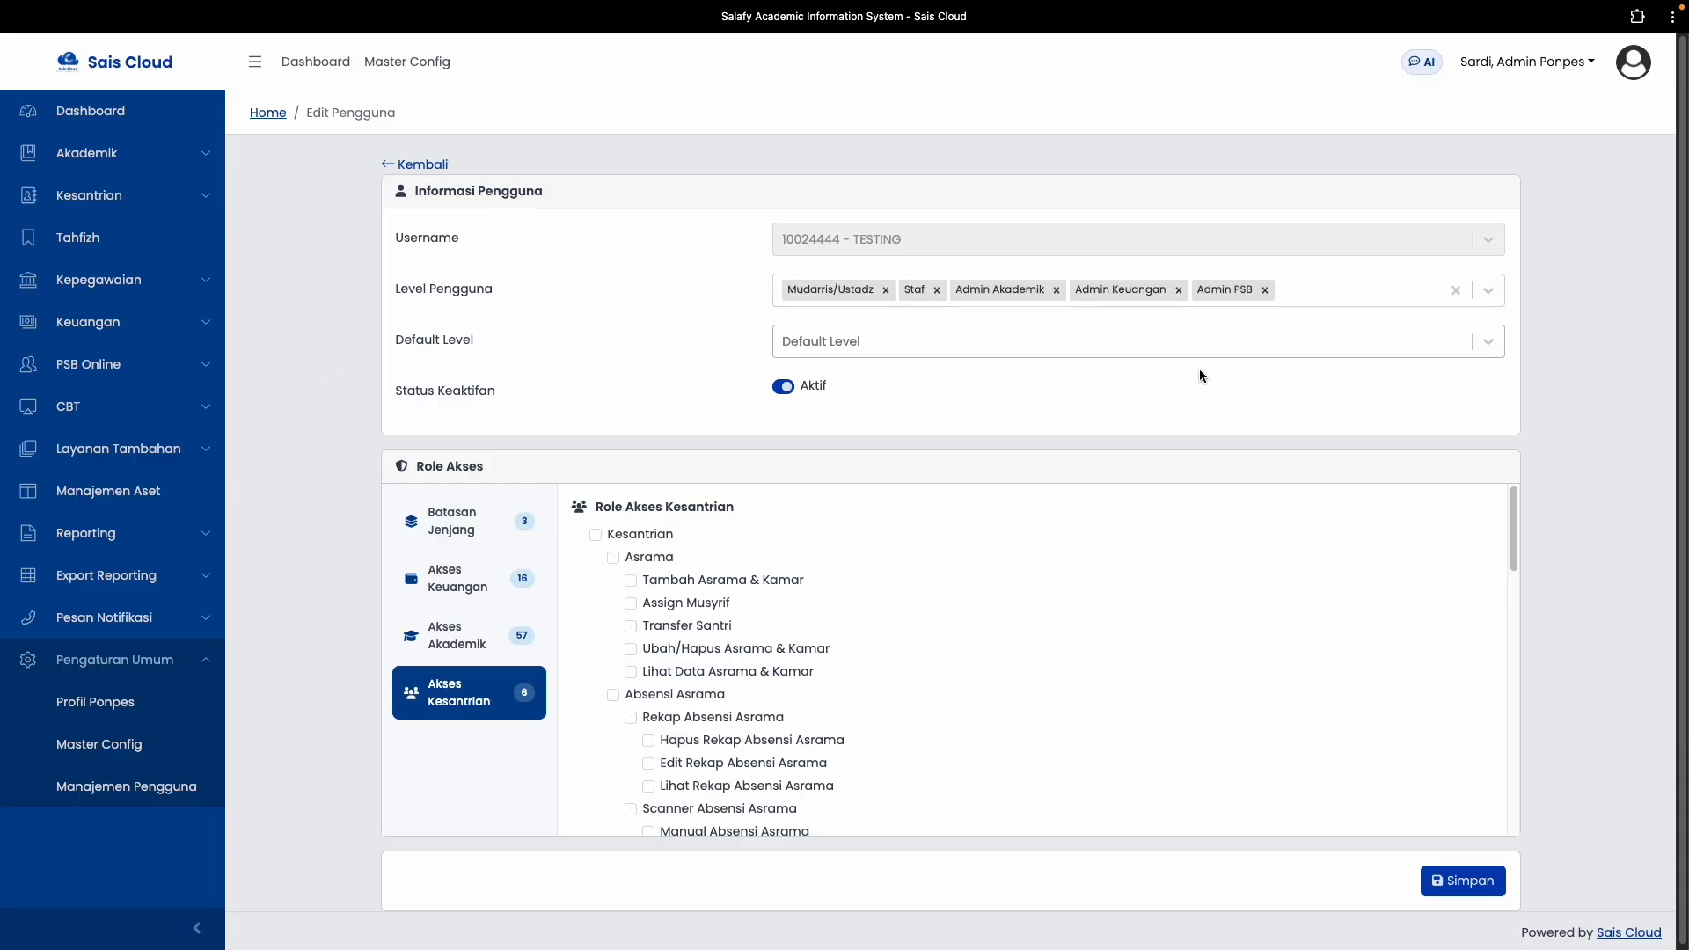
left_click(1301, 289)
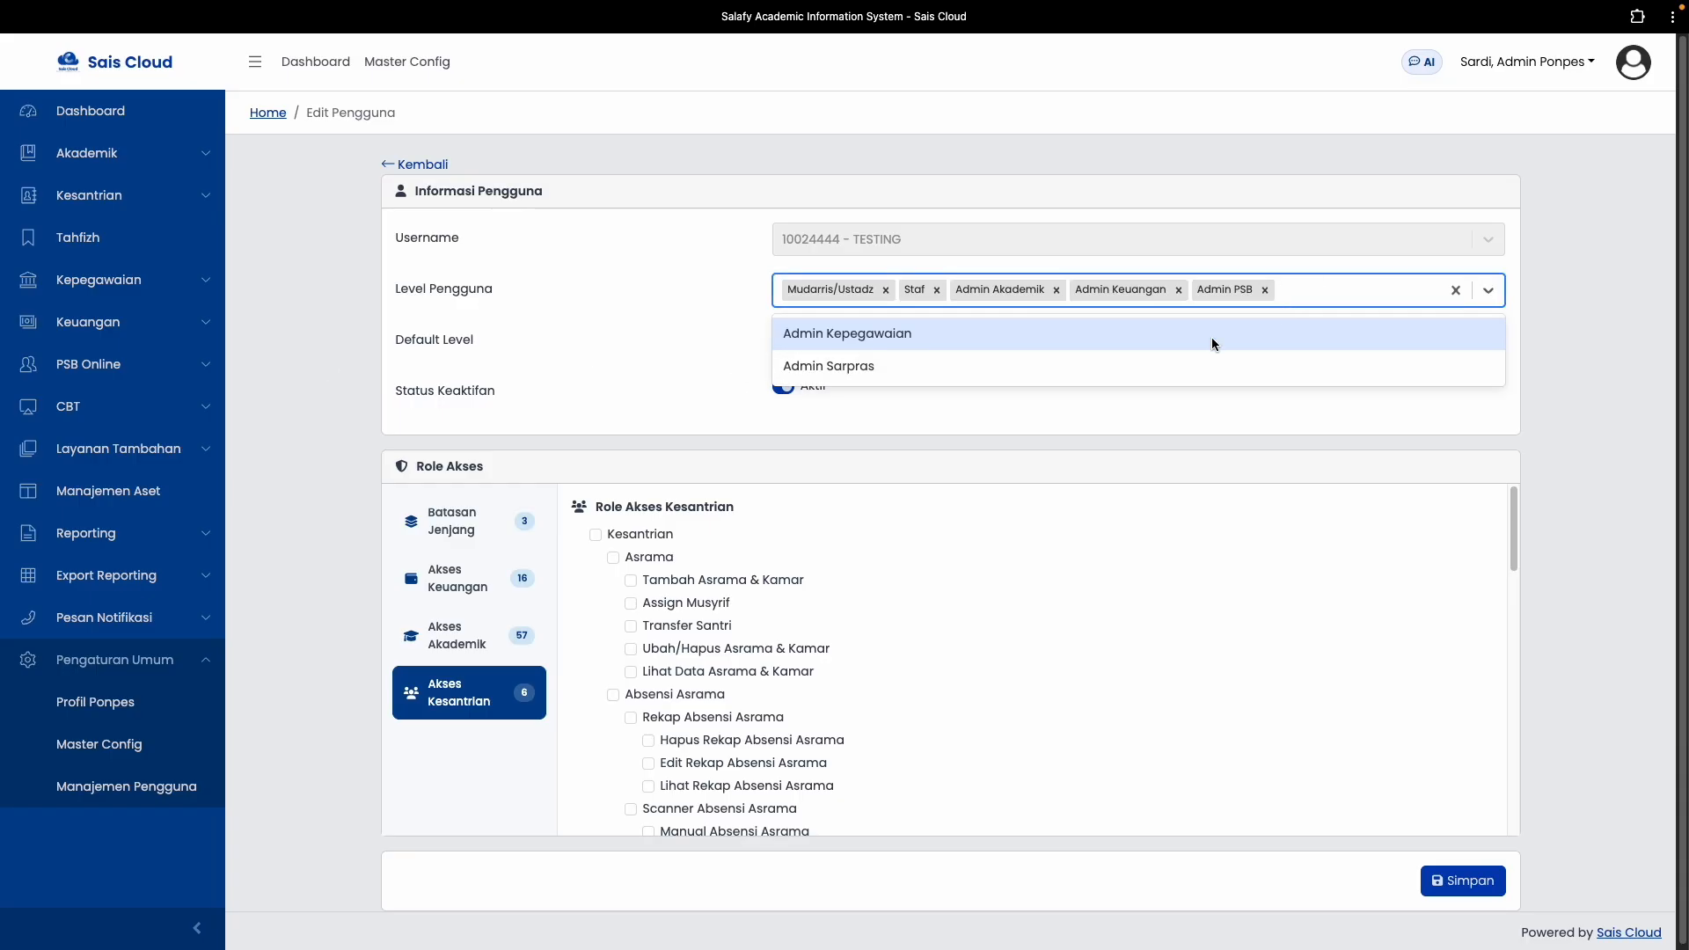
left_click(828, 368)
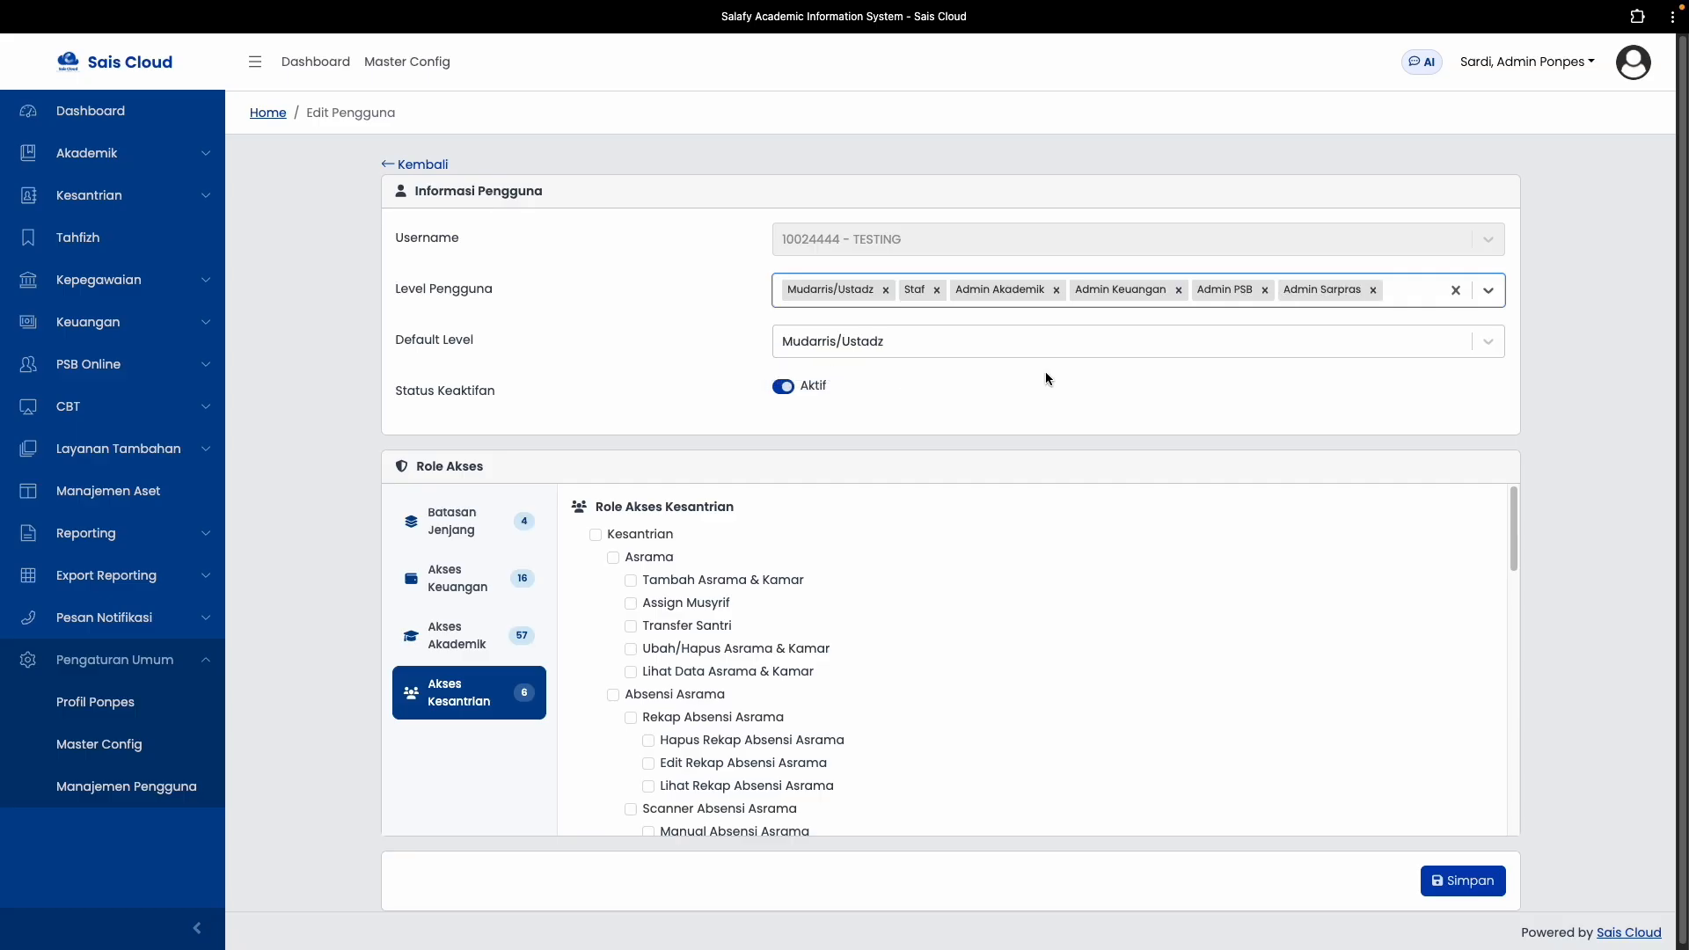
scroll(1496, 648, "down", 5)
left_click(1479, 867)
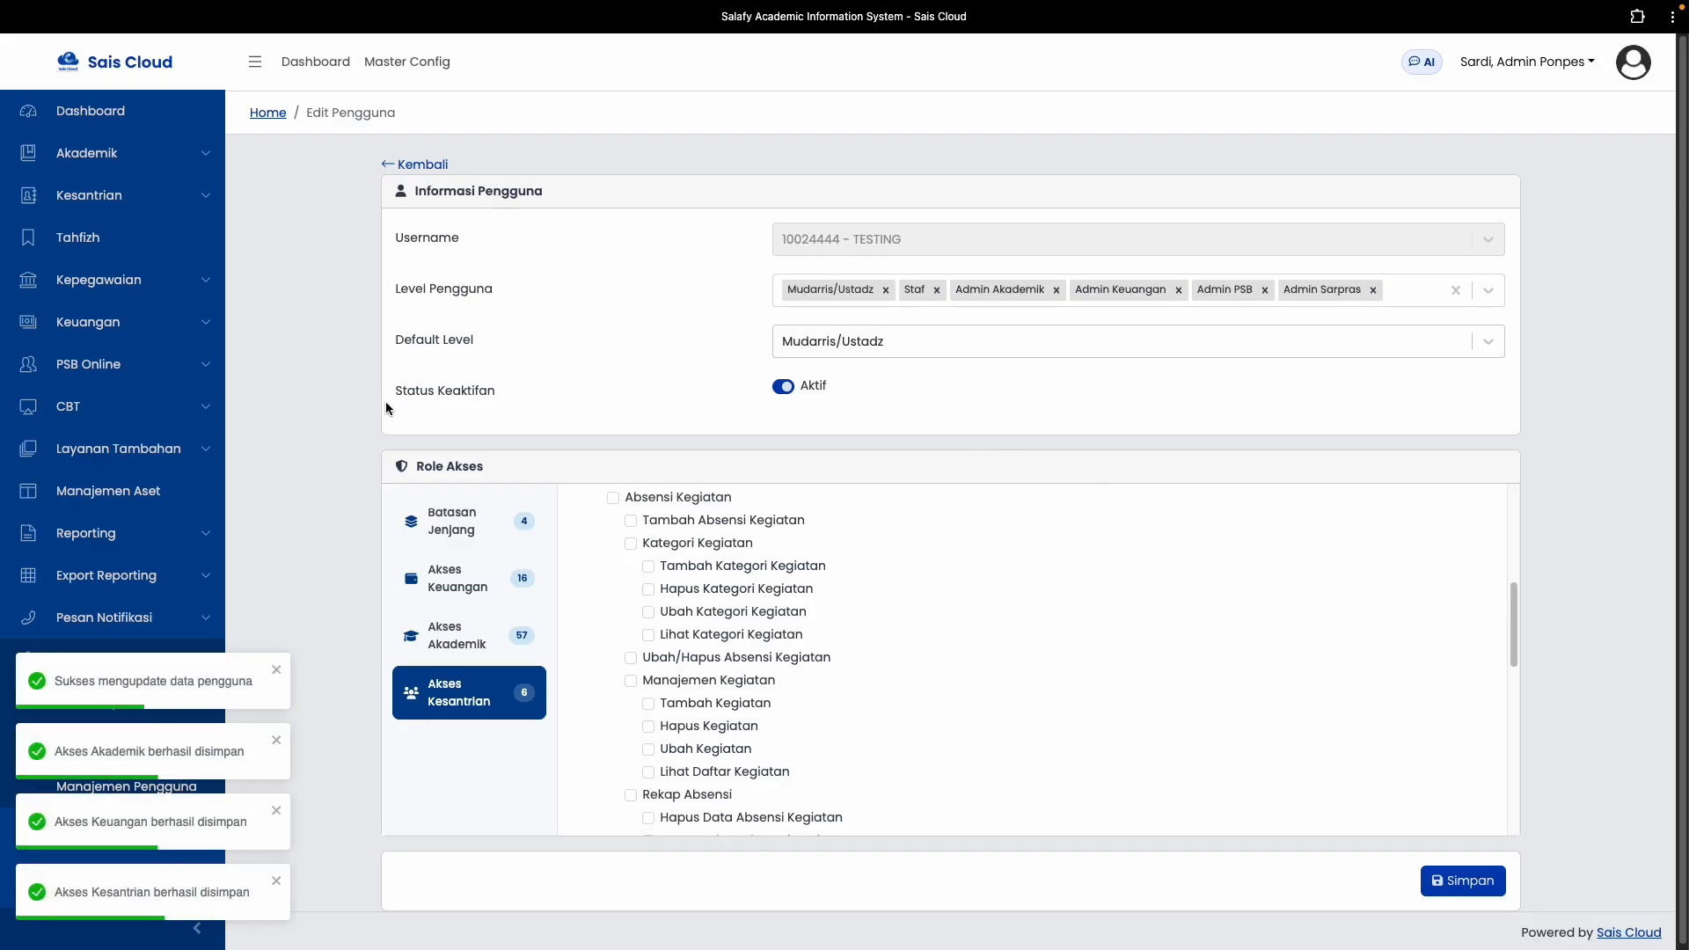
Open the asset category list in the Data Aset section of Manajemen Aset
left_click(176, 490)
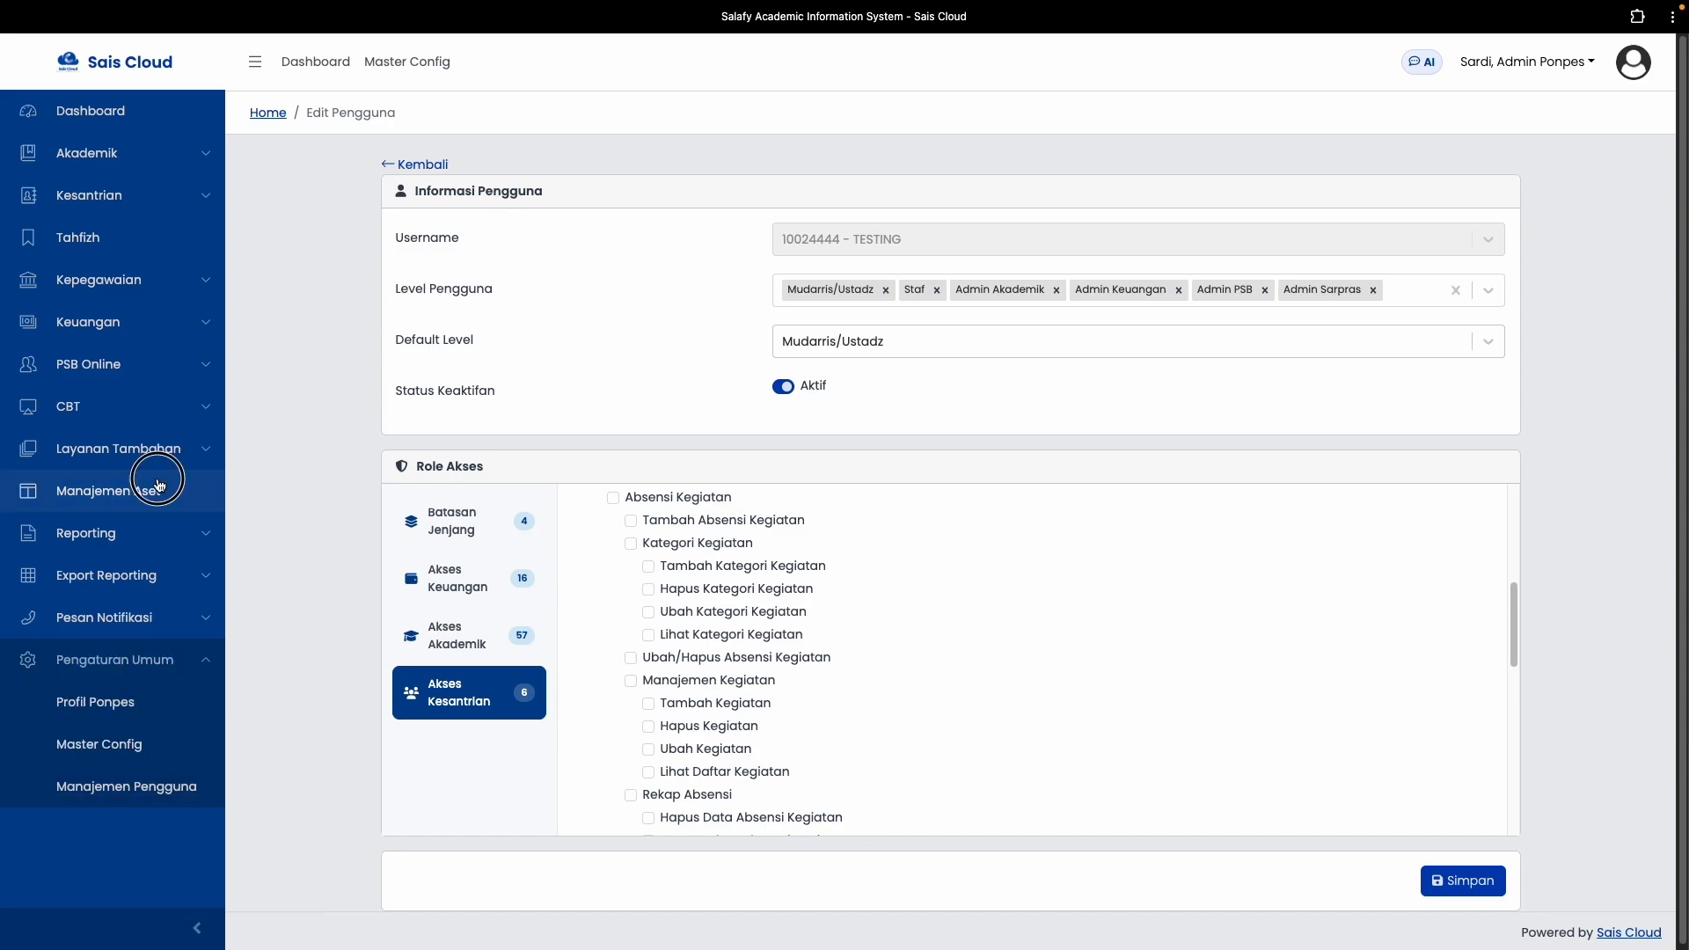
left_click(170, 677)
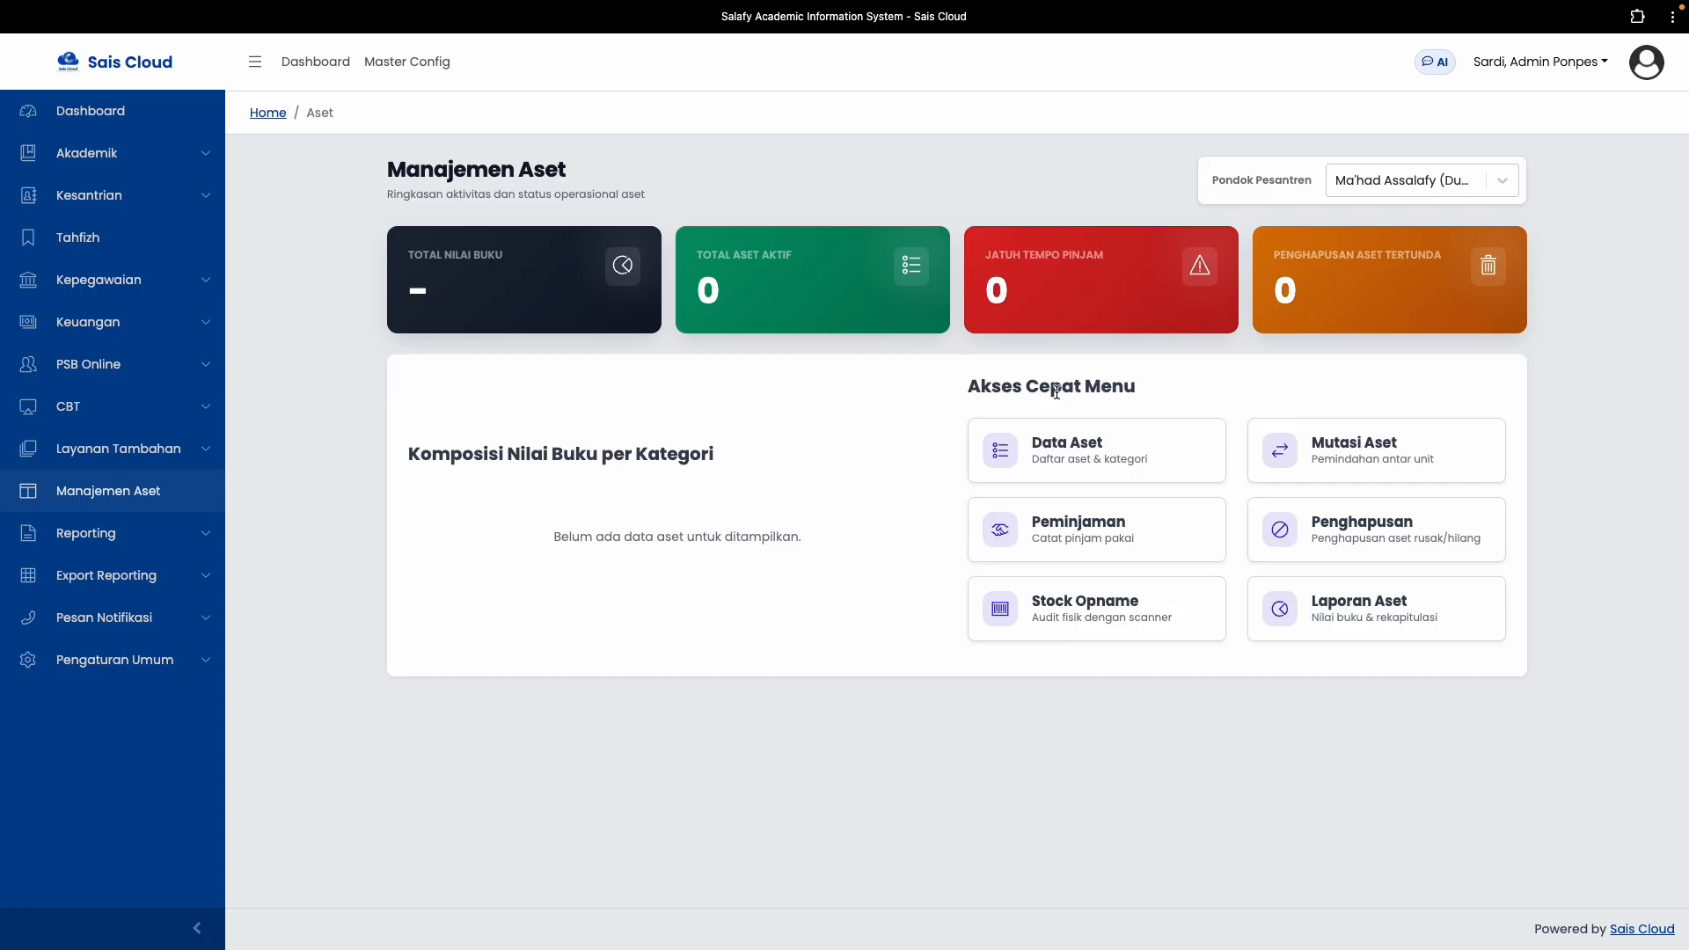
left_click(1031, 458)
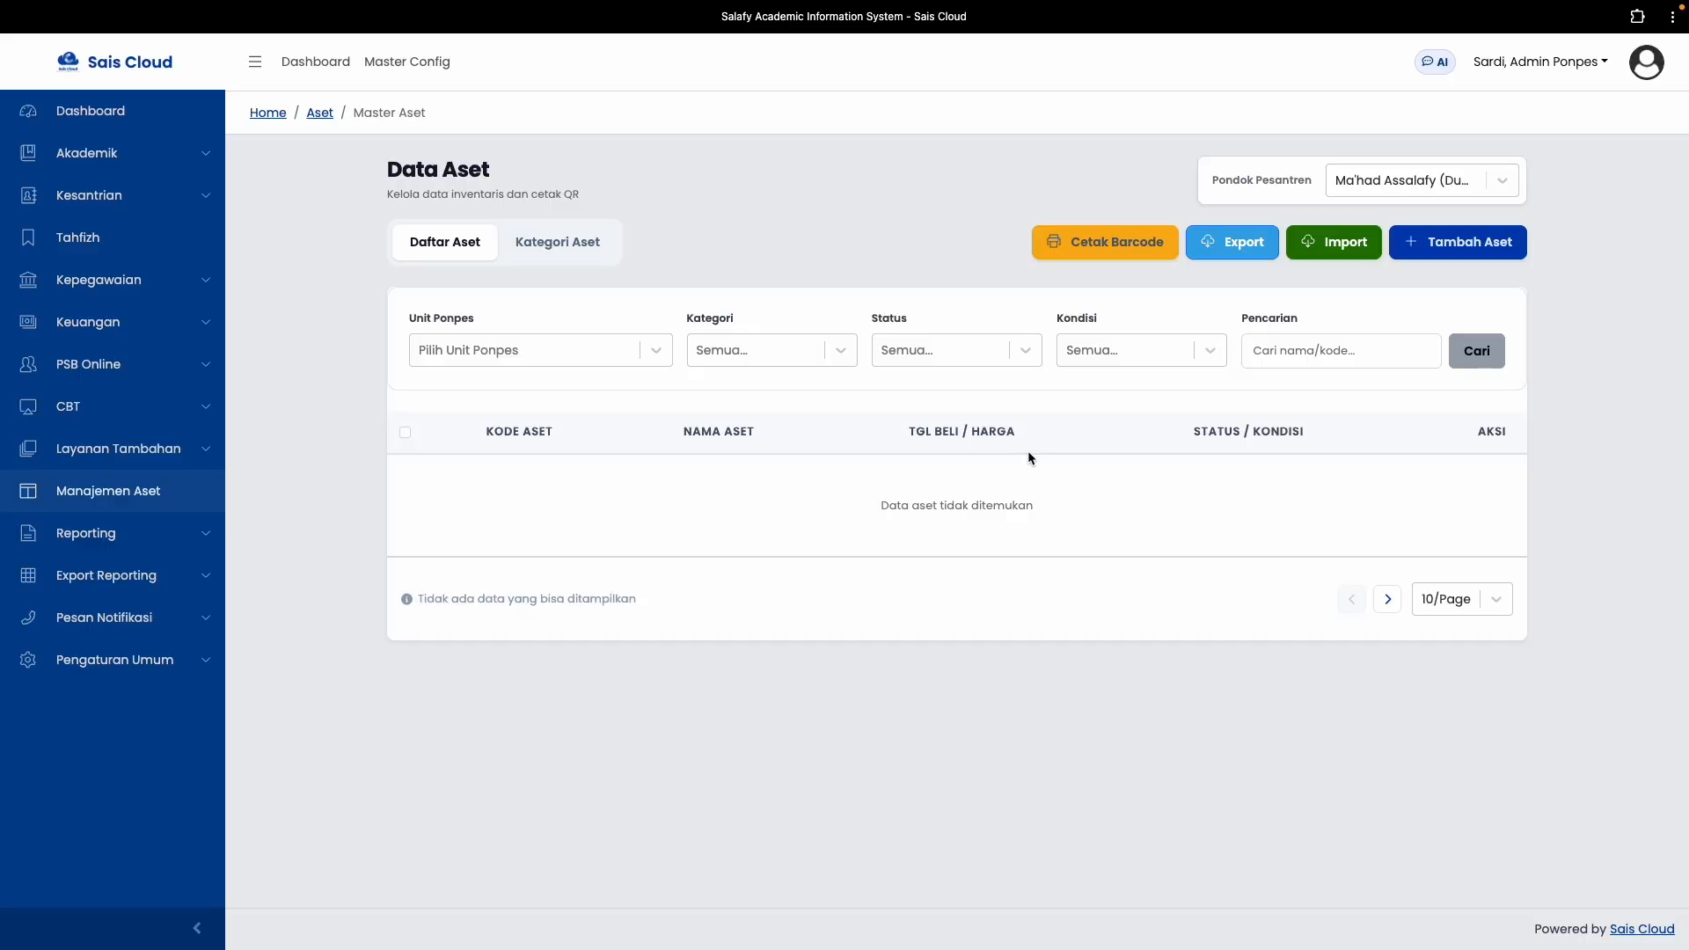
left_click(556, 250)
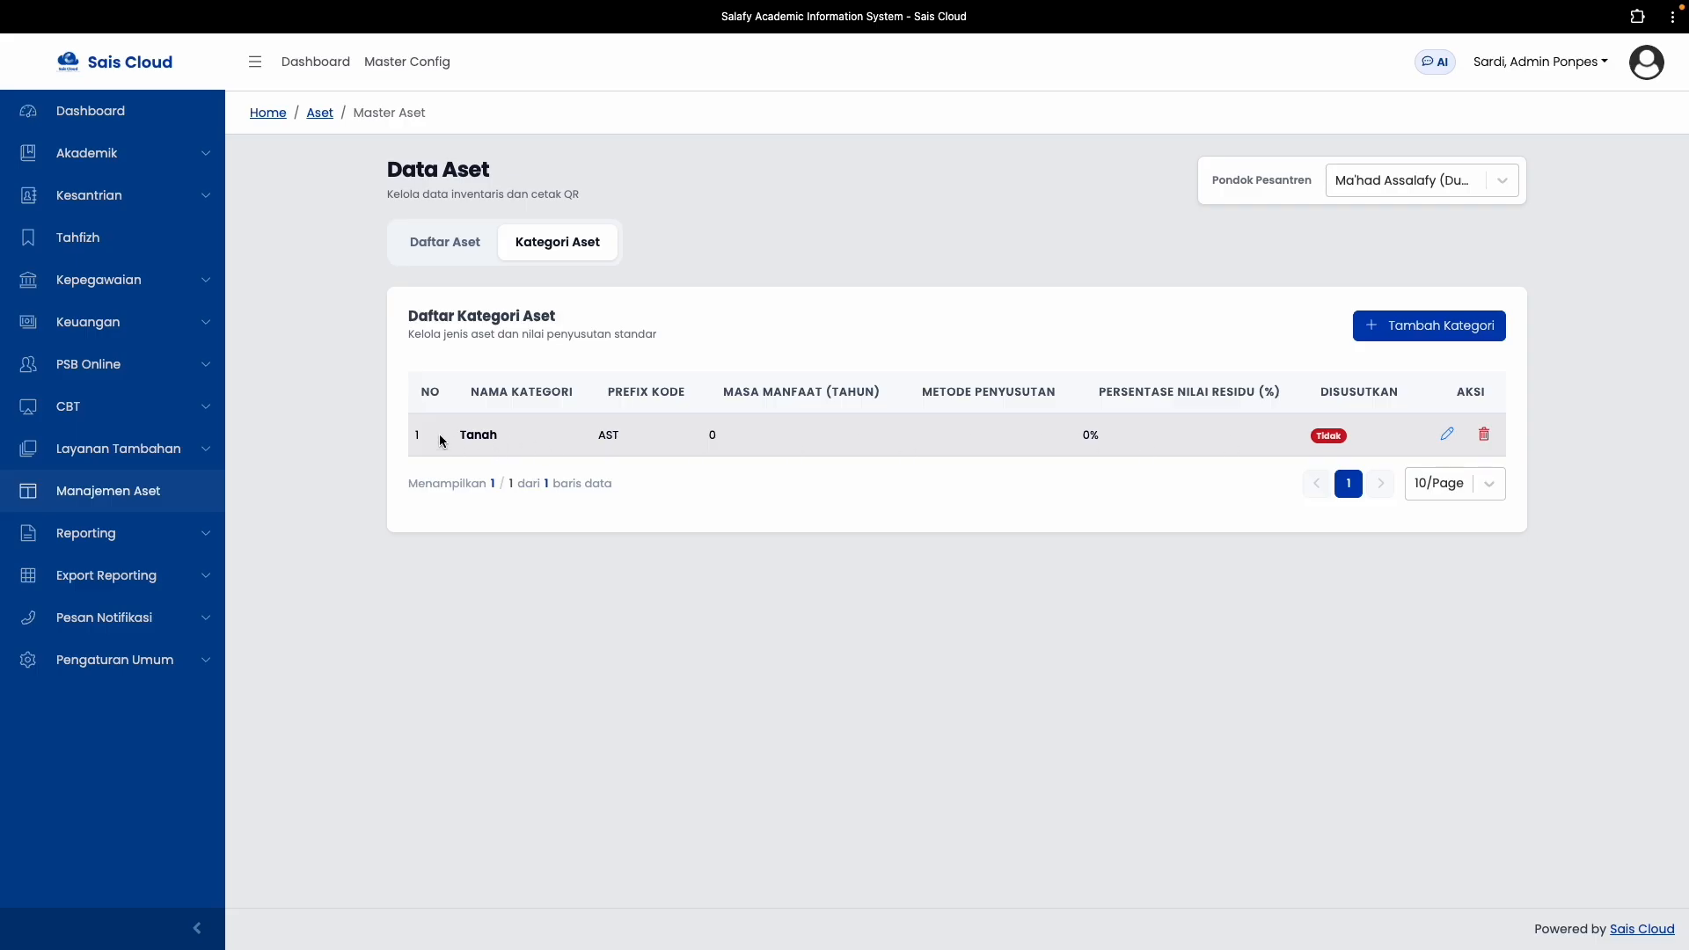
left_click_drag(442, 437, 684, 438)
left_click(479, 450)
Examine the depreciation options of the Tanah category and leave it without saving
left_click(1445, 438)
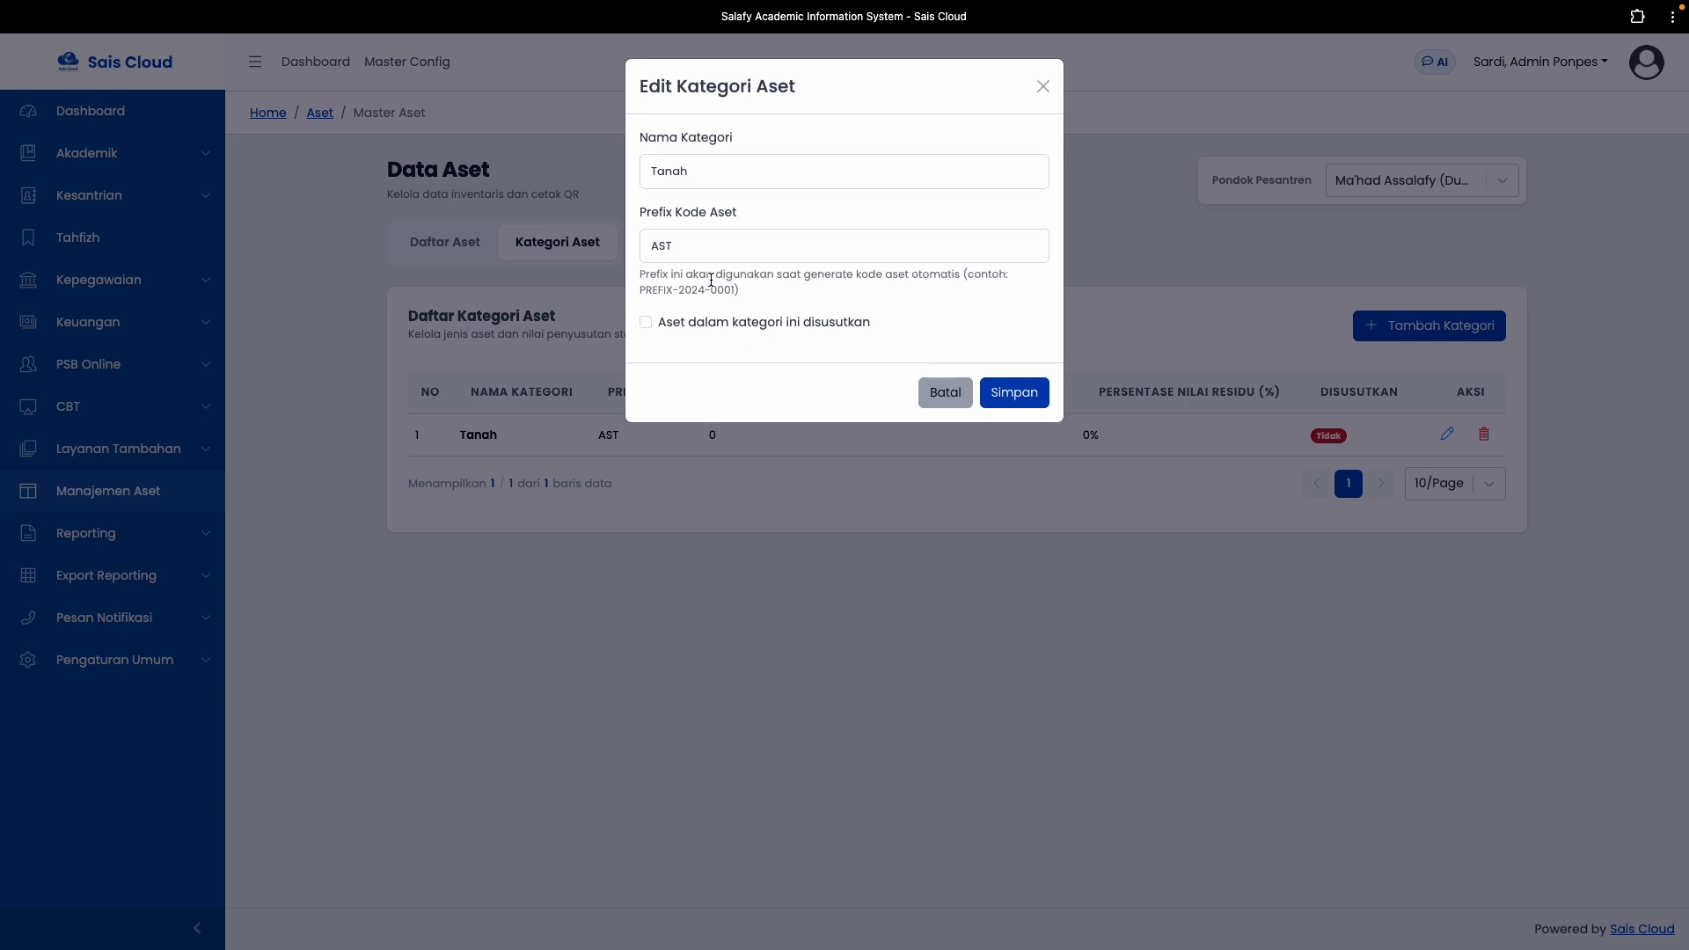
left_click(646, 322)
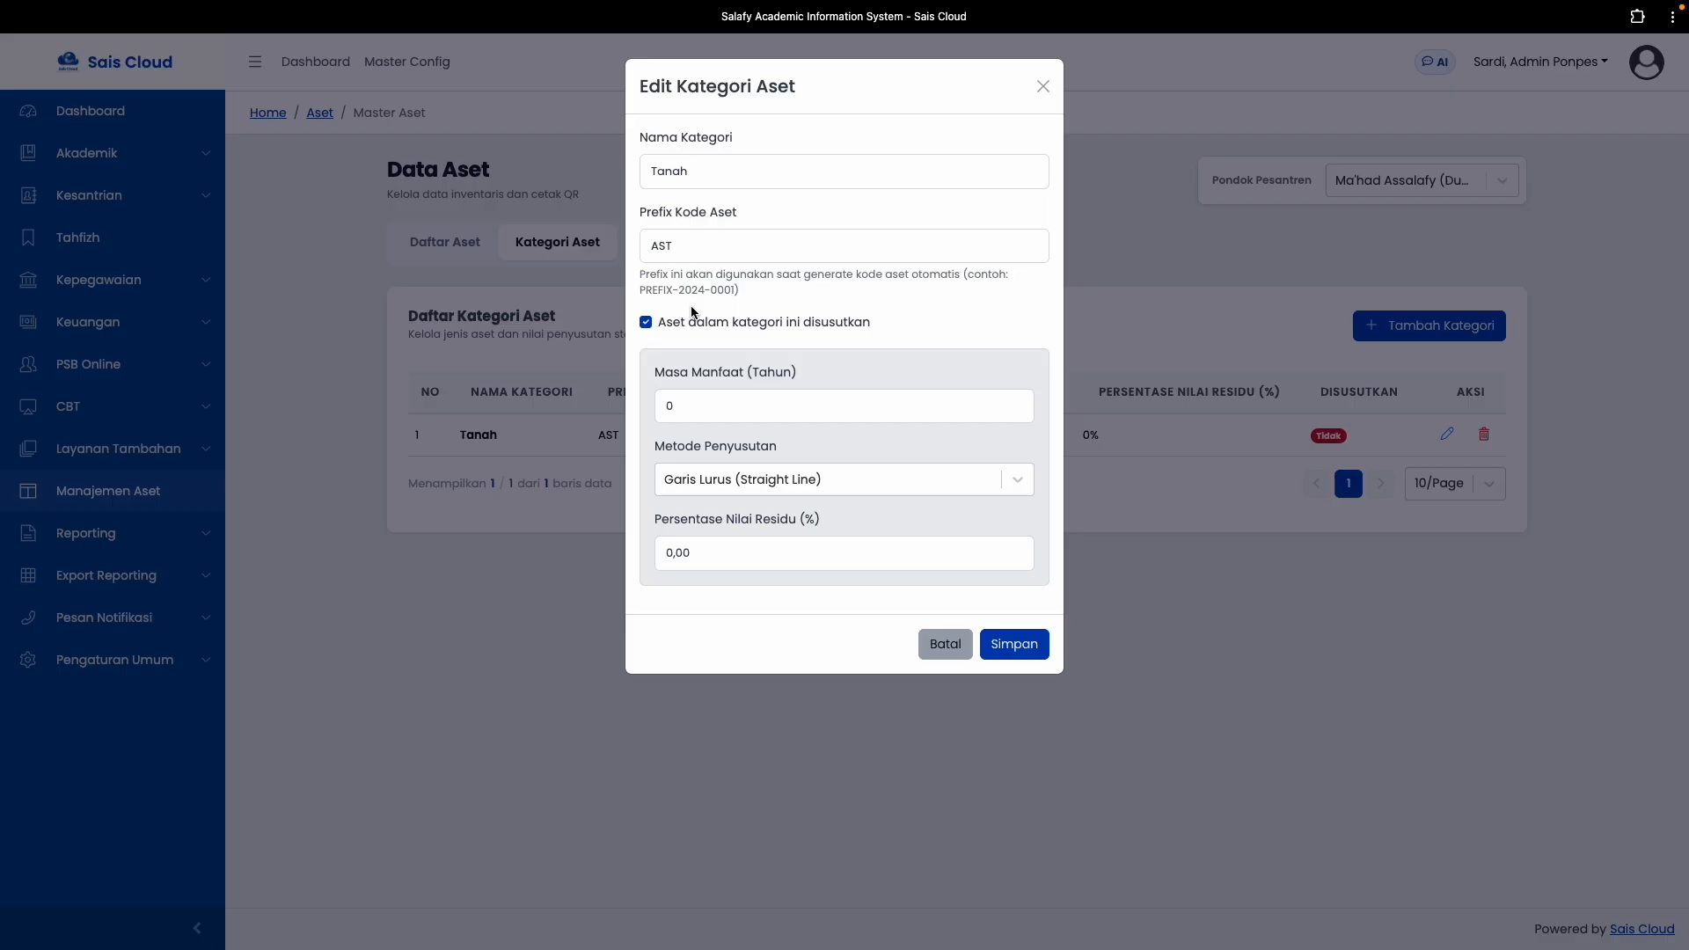
left_click(646, 324)
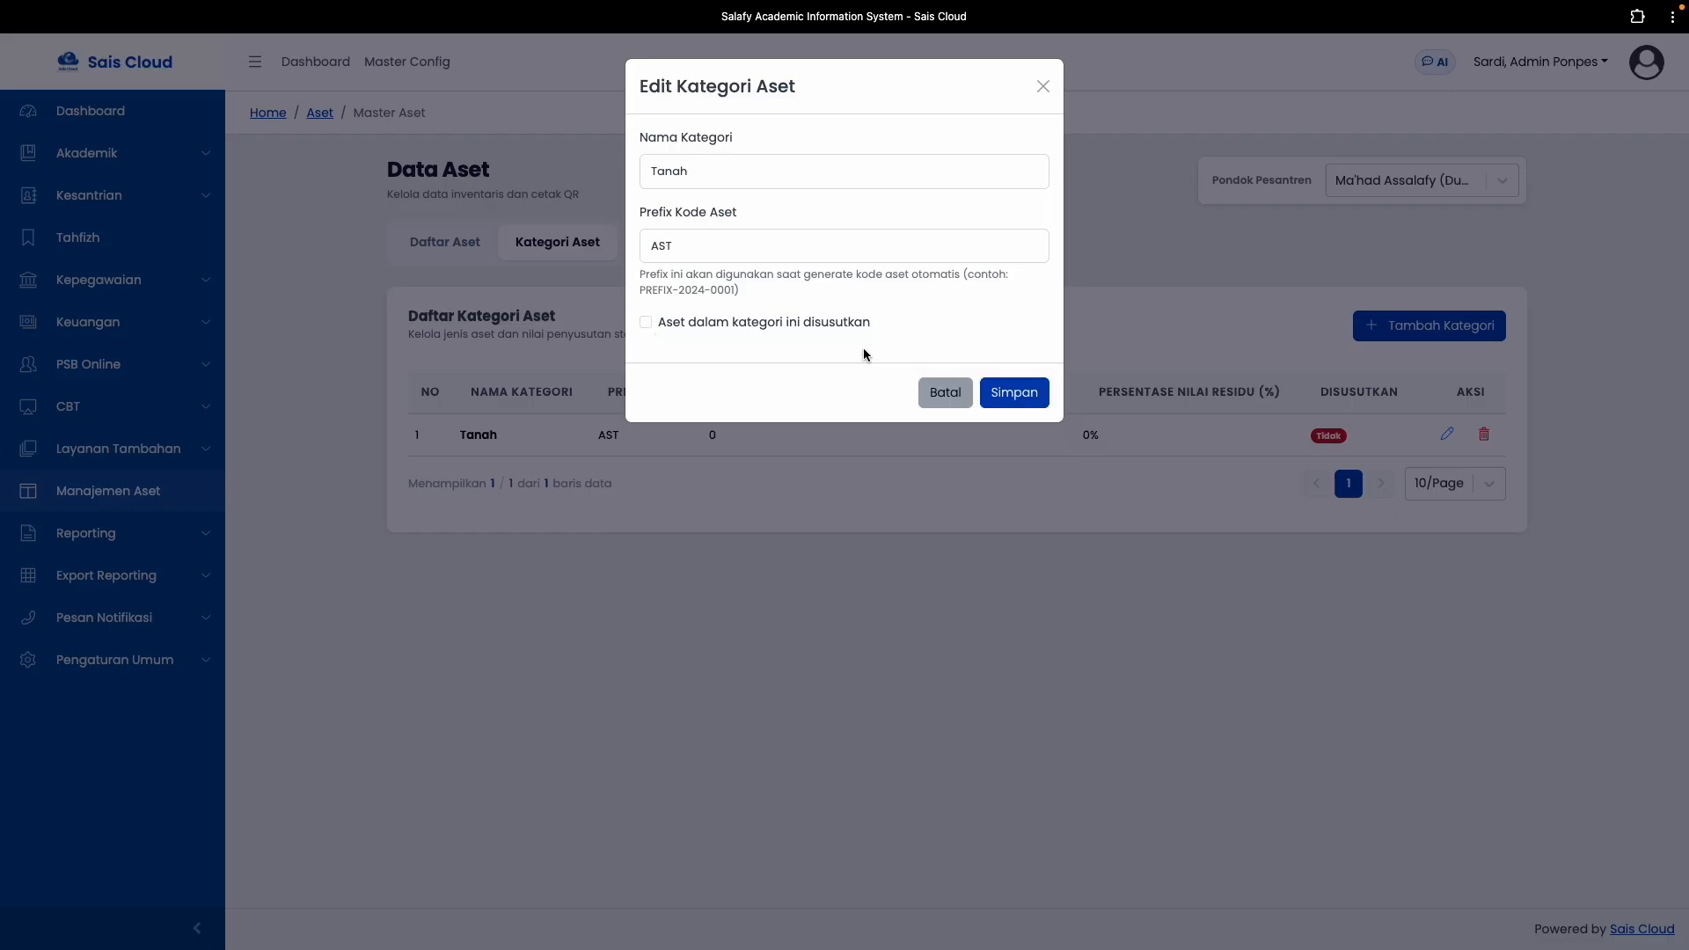
left_click(946, 392)
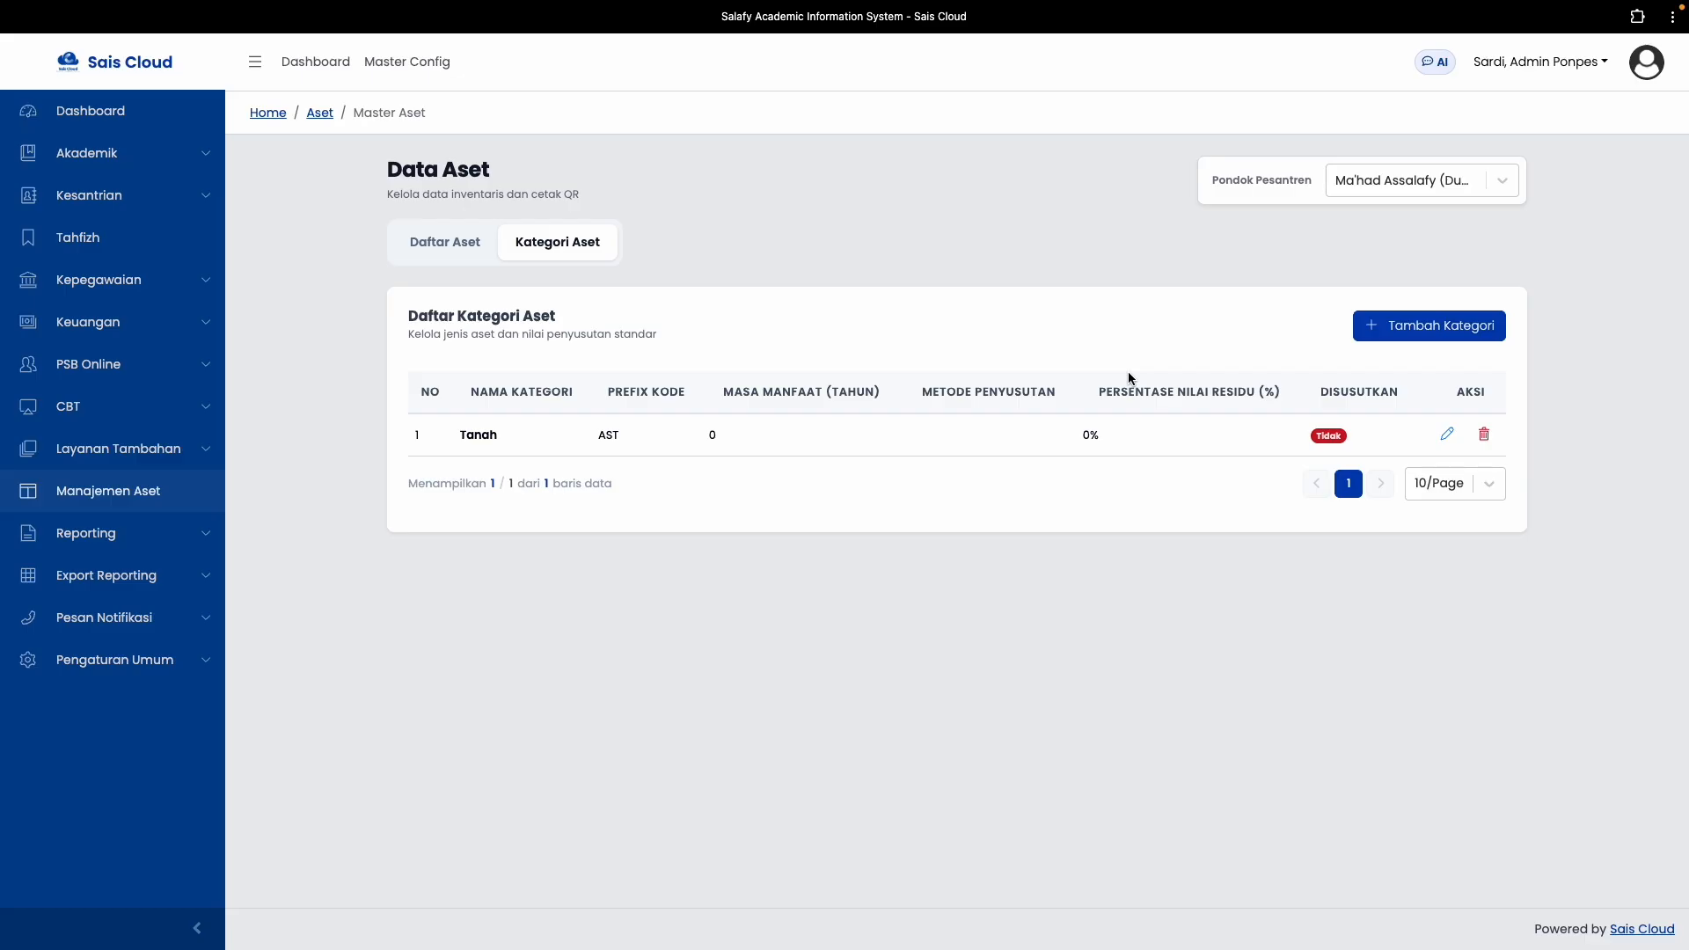
Start a new asset category named Komputer with the asset code prefix KOM
left_click(1390, 335)
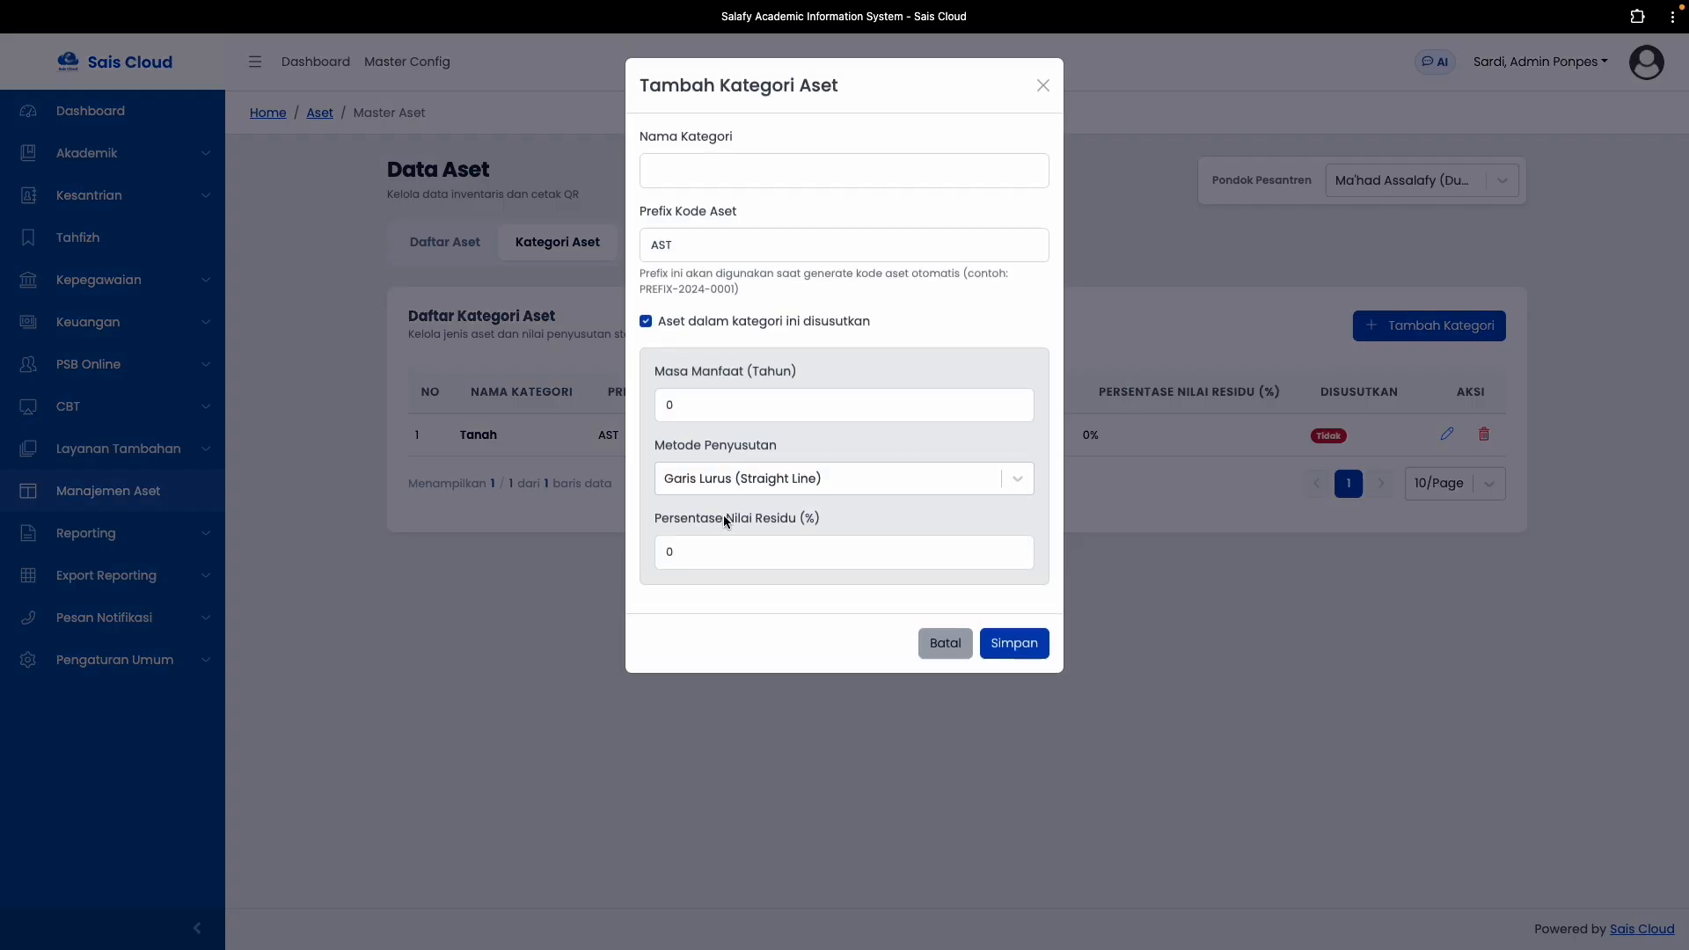
left_click(726, 174)
type("Kom")
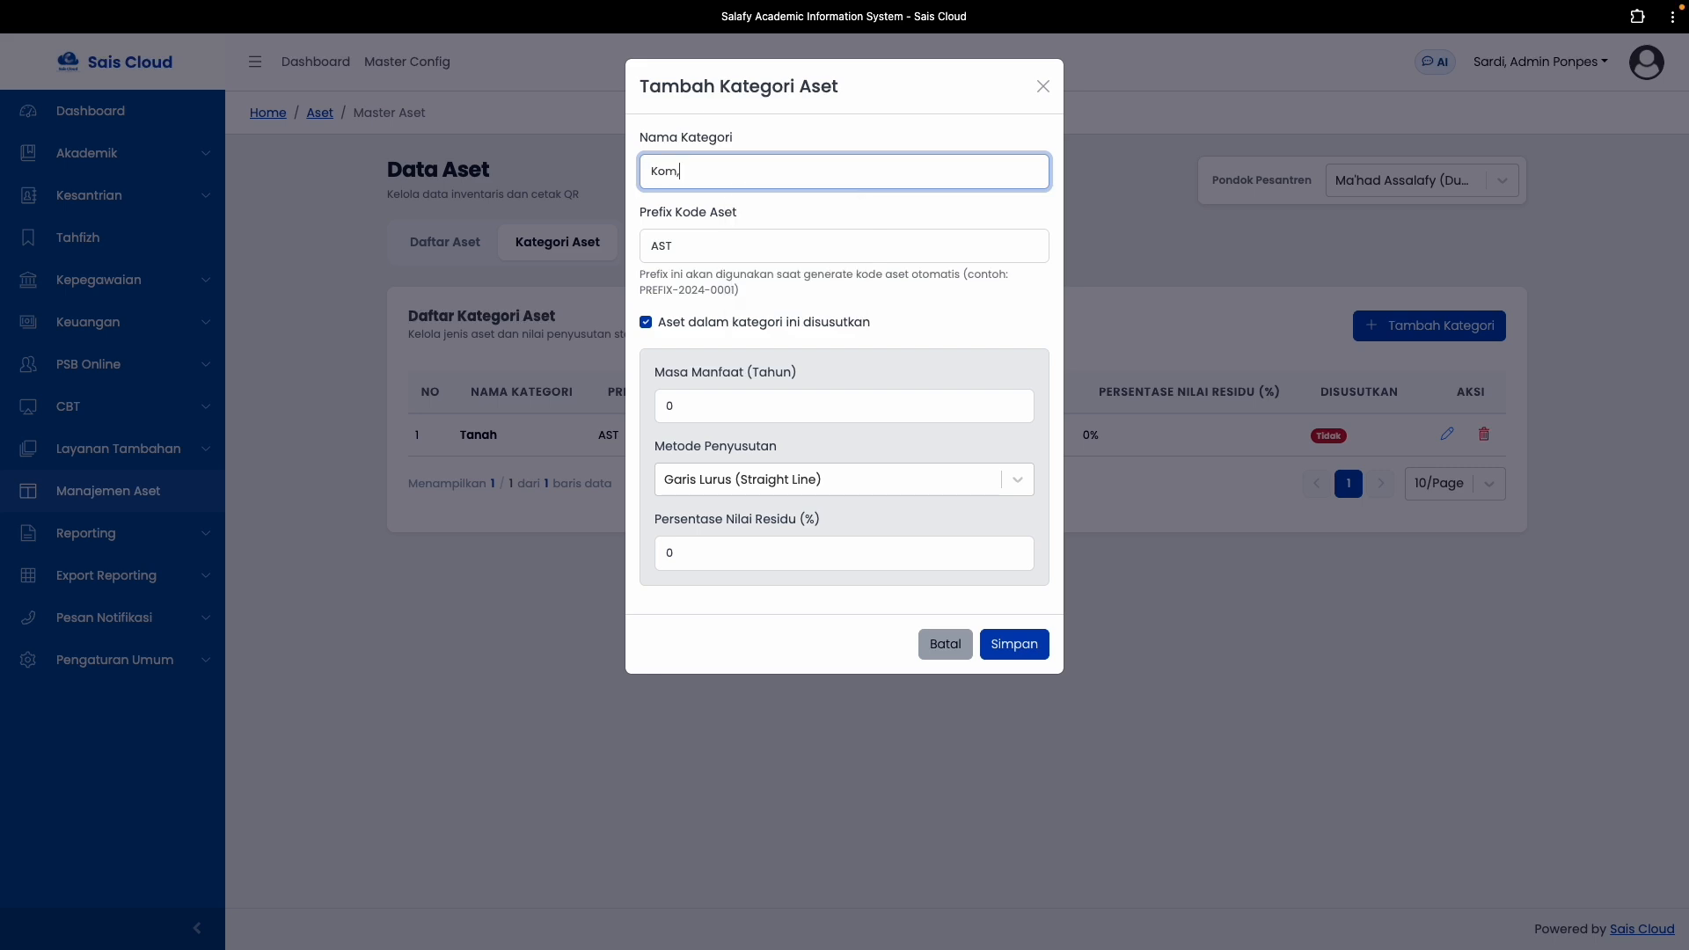
type("puter")
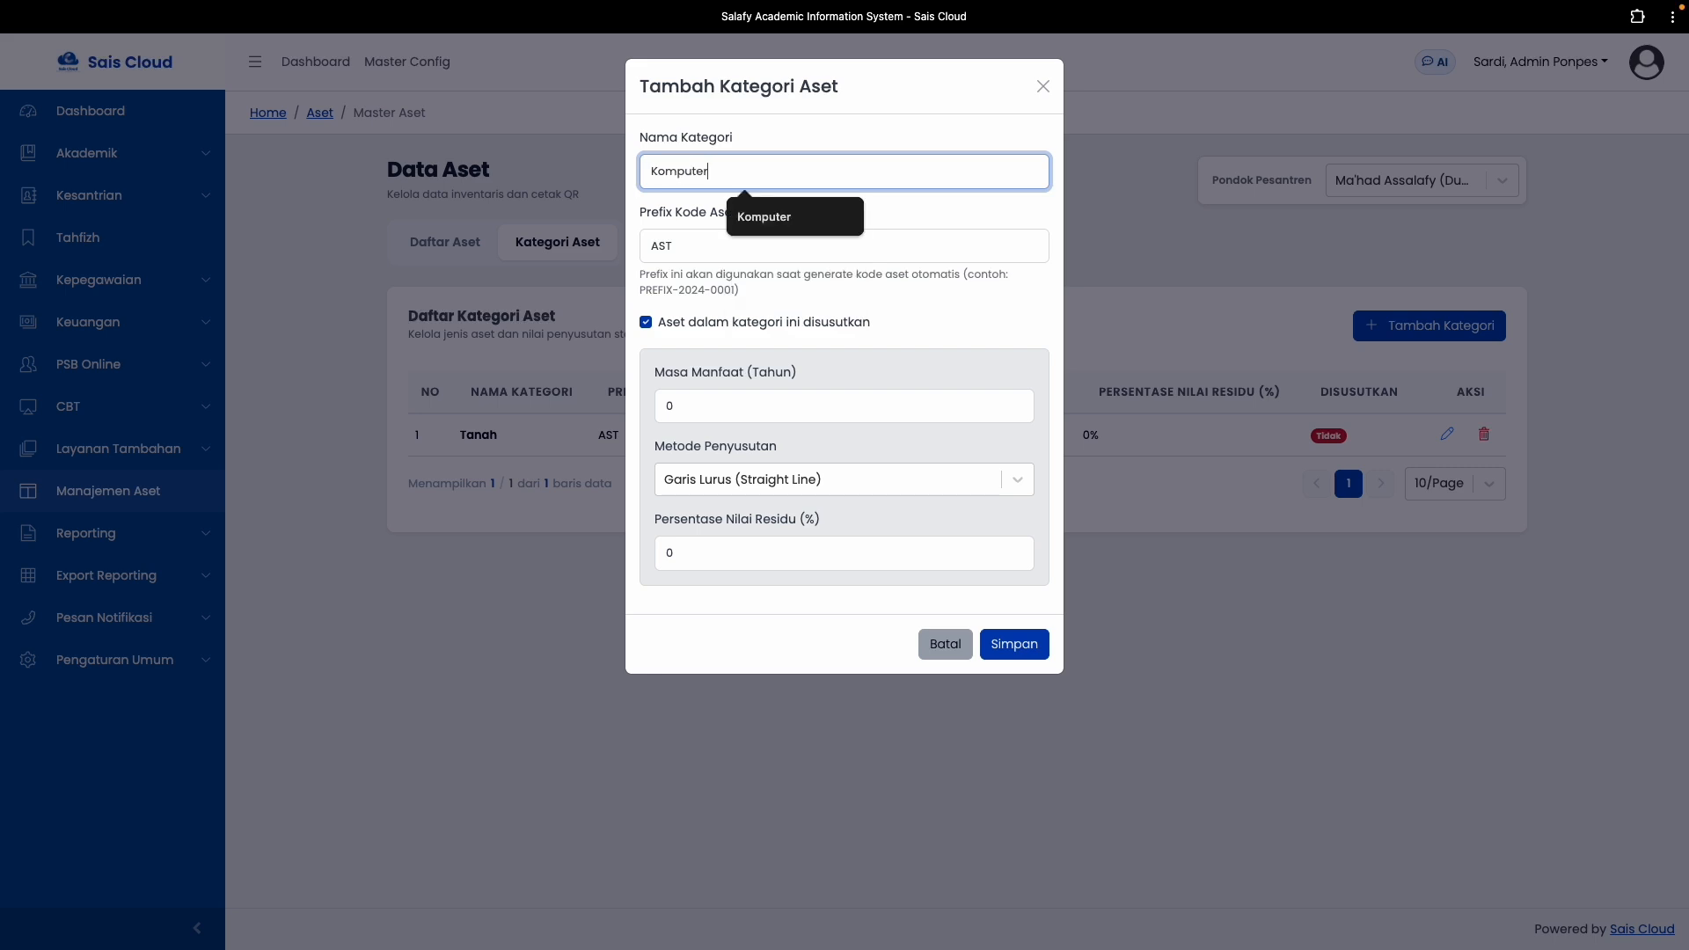
left_click(705, 248)
double_click(705, 247)
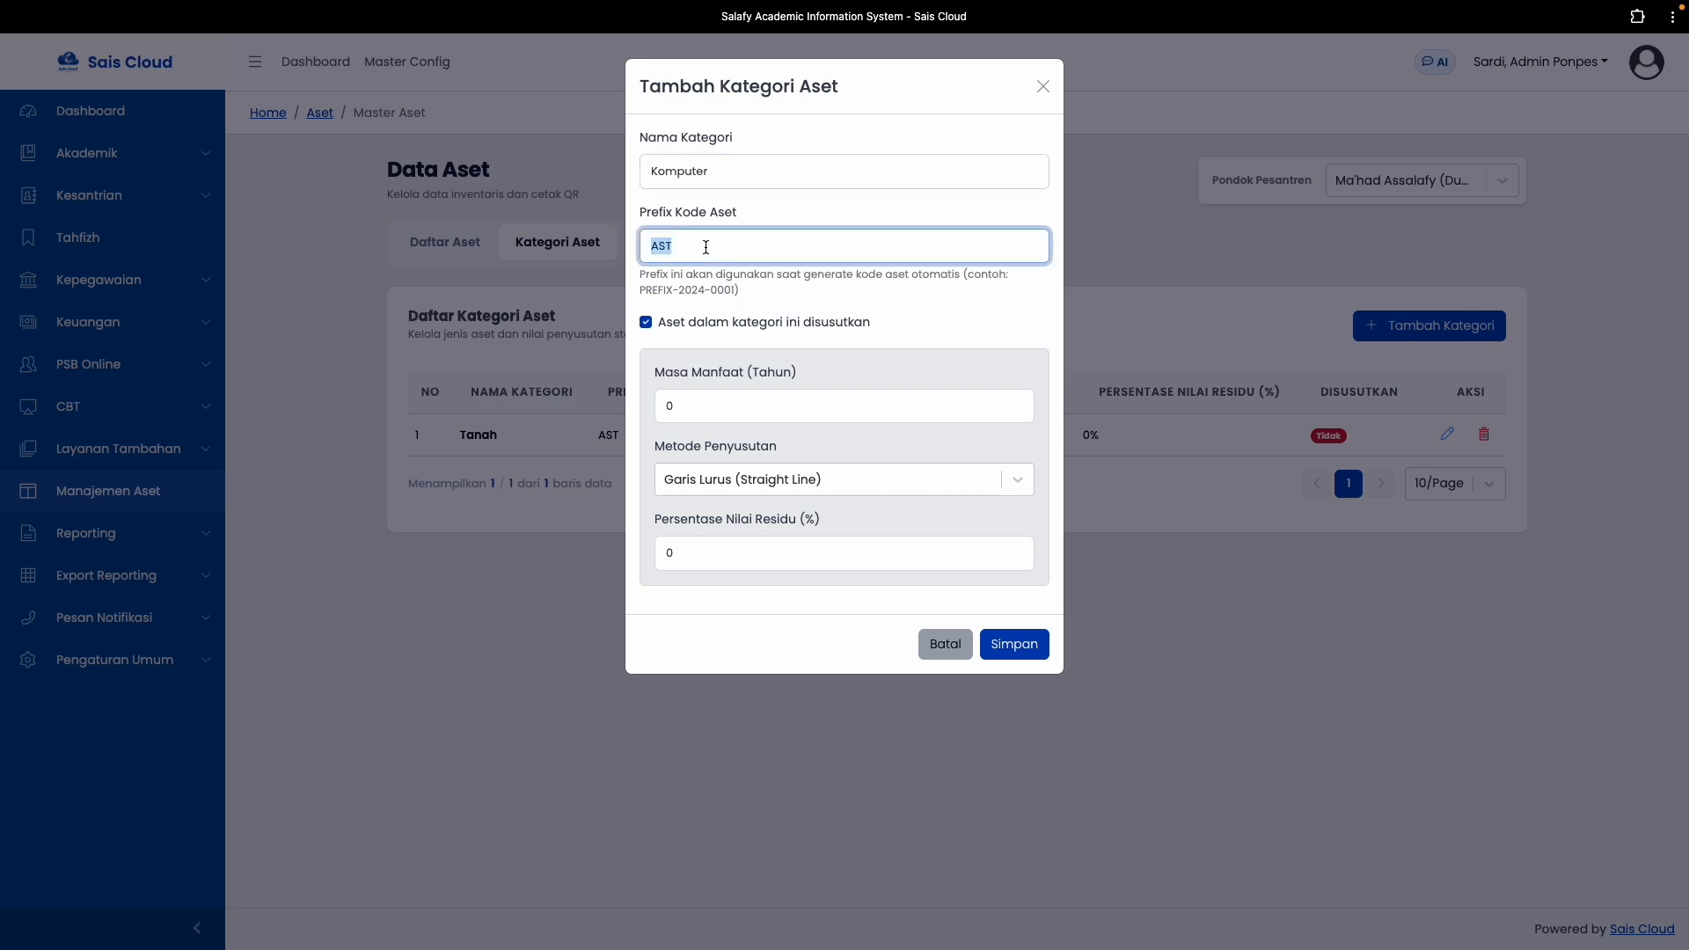
type("KO<")
type("M")
Set the Komputer category's useful life to 3 years
left_click(699, 403)
double_click(698, 403)
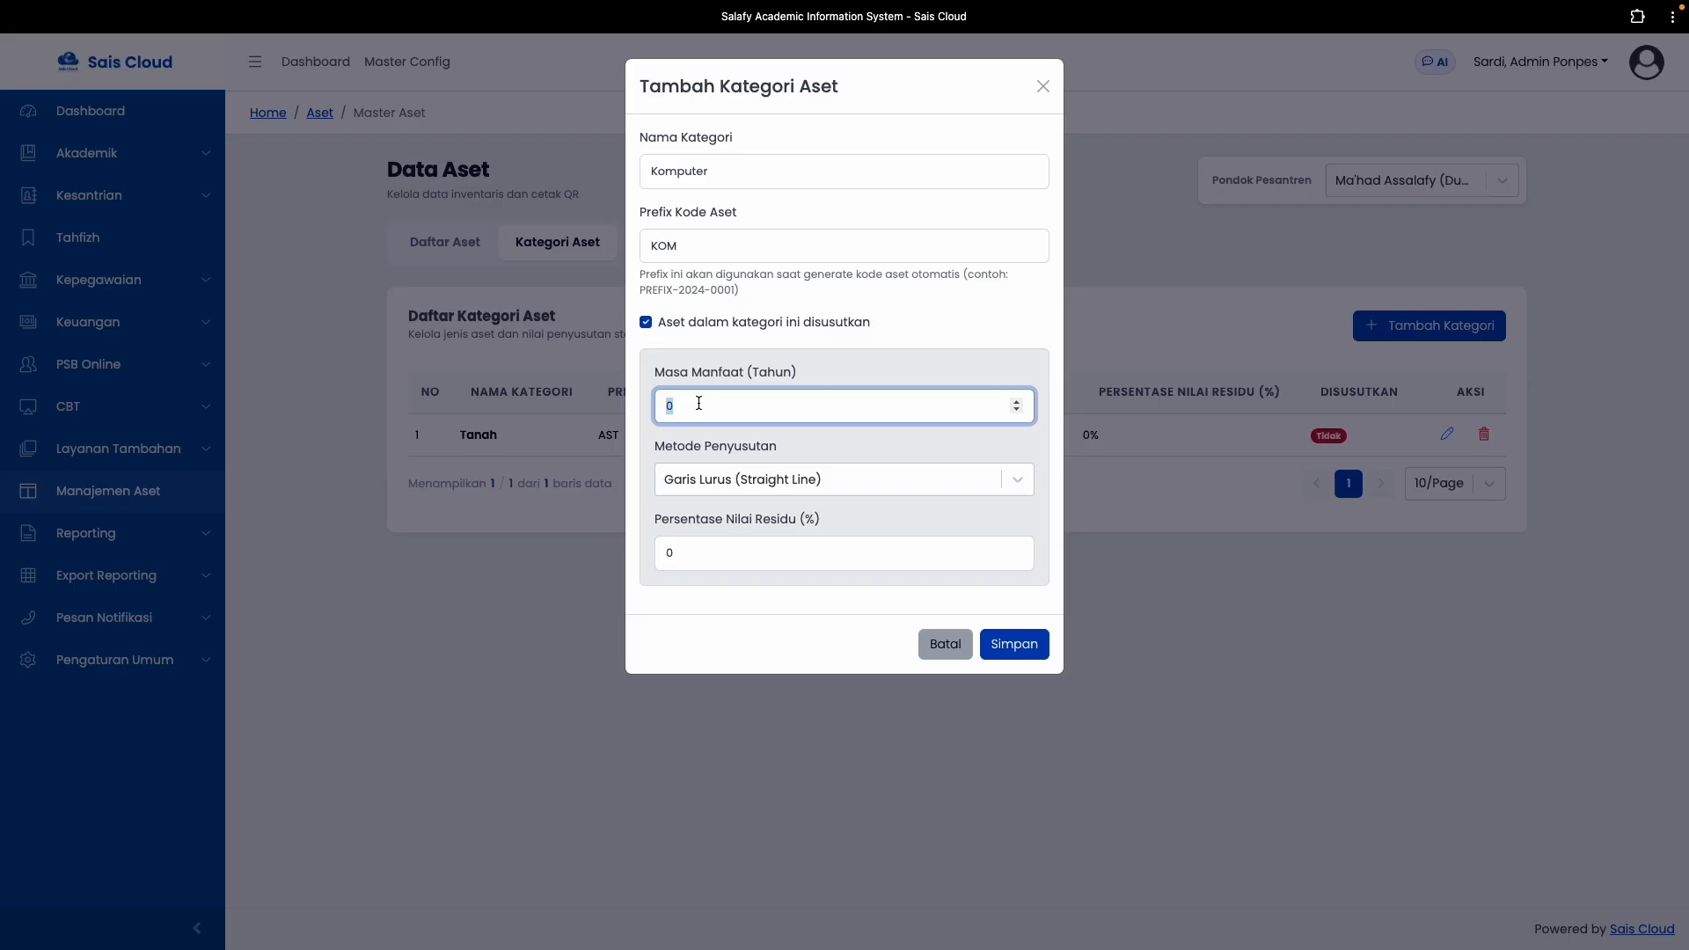
type("3")
left_click(751, 459)
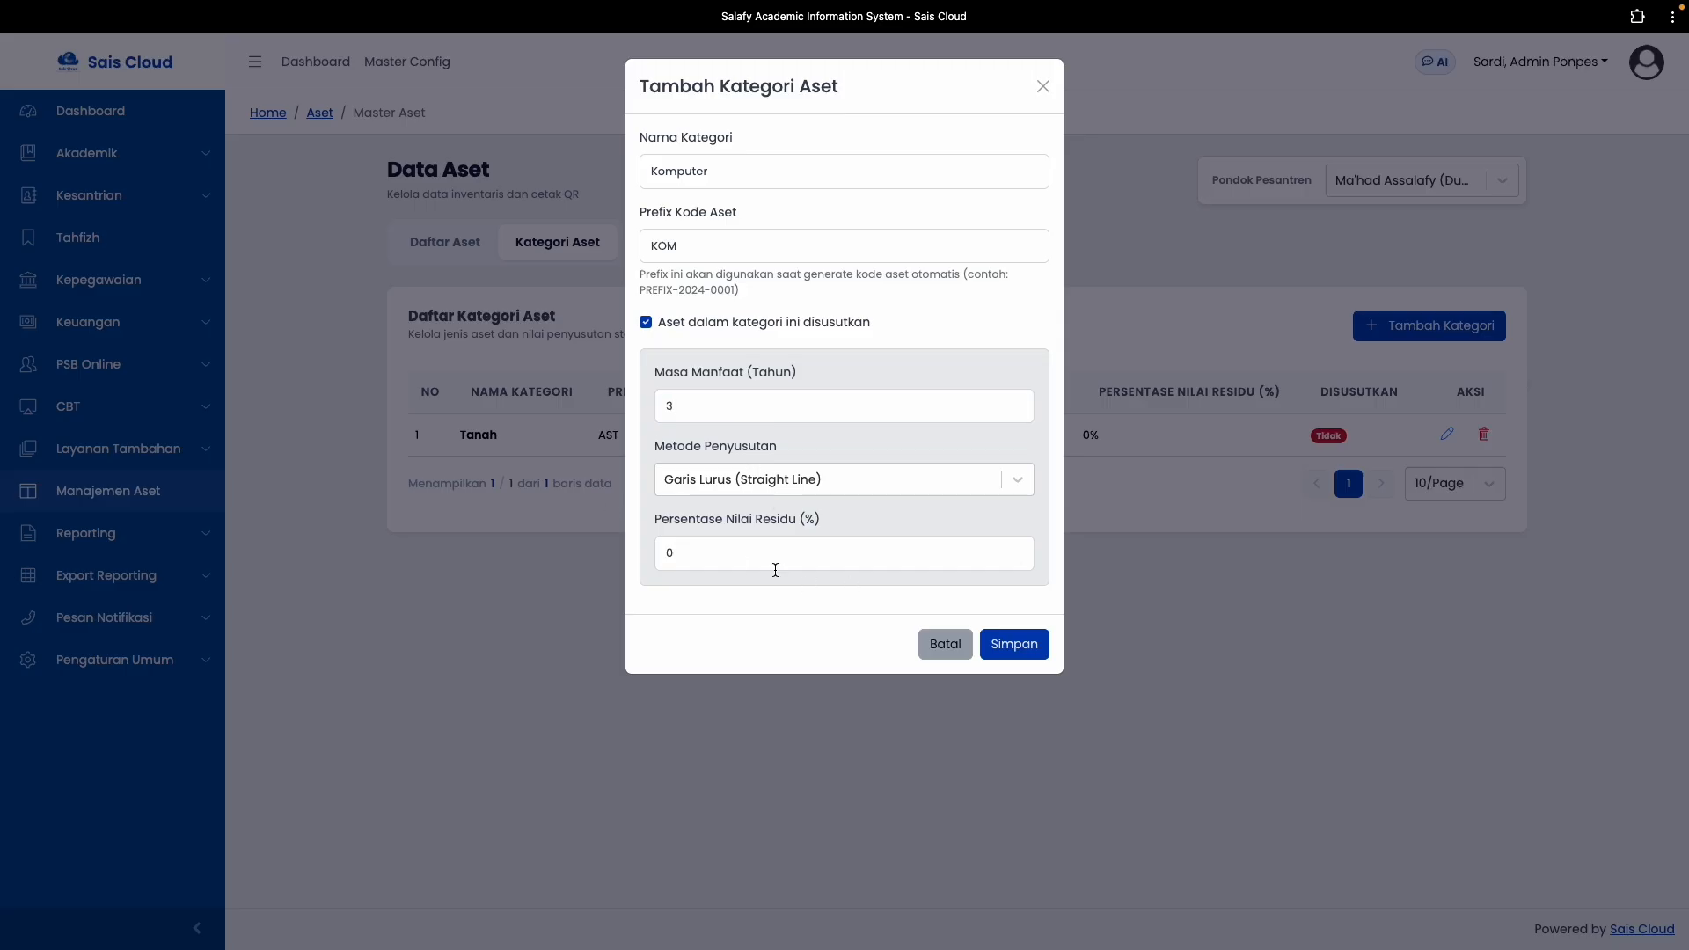
Review the available depreciation methods for the Komputer category, keeping Garis Lurus (Straight Line)
left_click(766, 480)
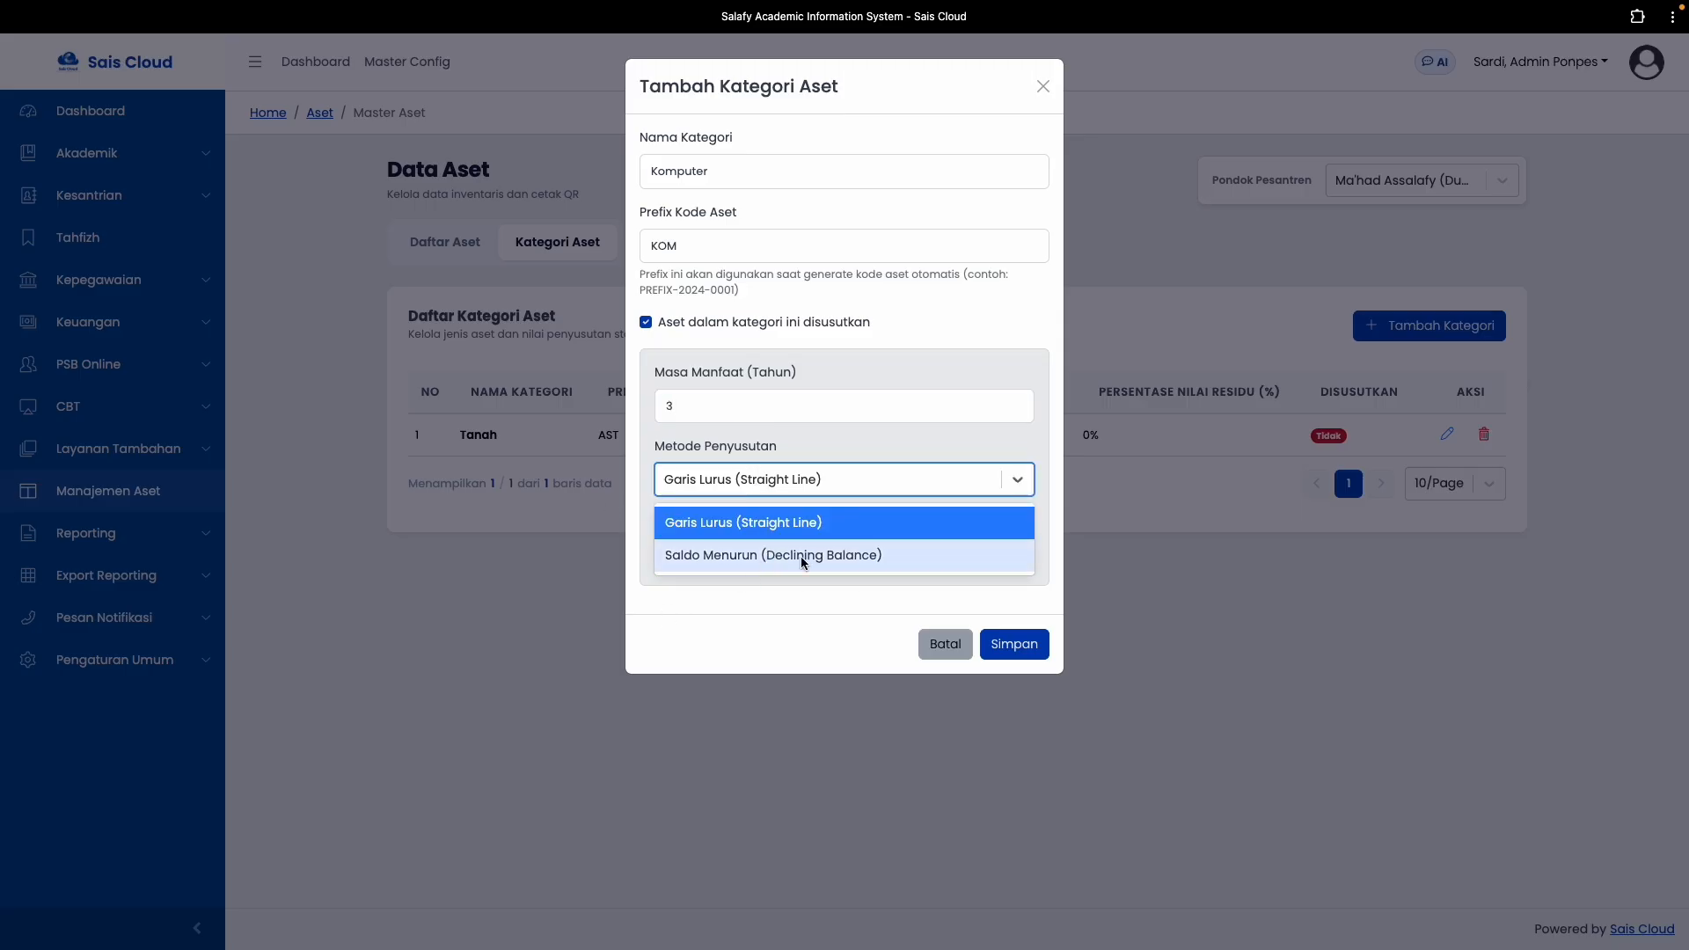
left_click(815, 447)
left_click(744, 482)
left_click(790, 447)
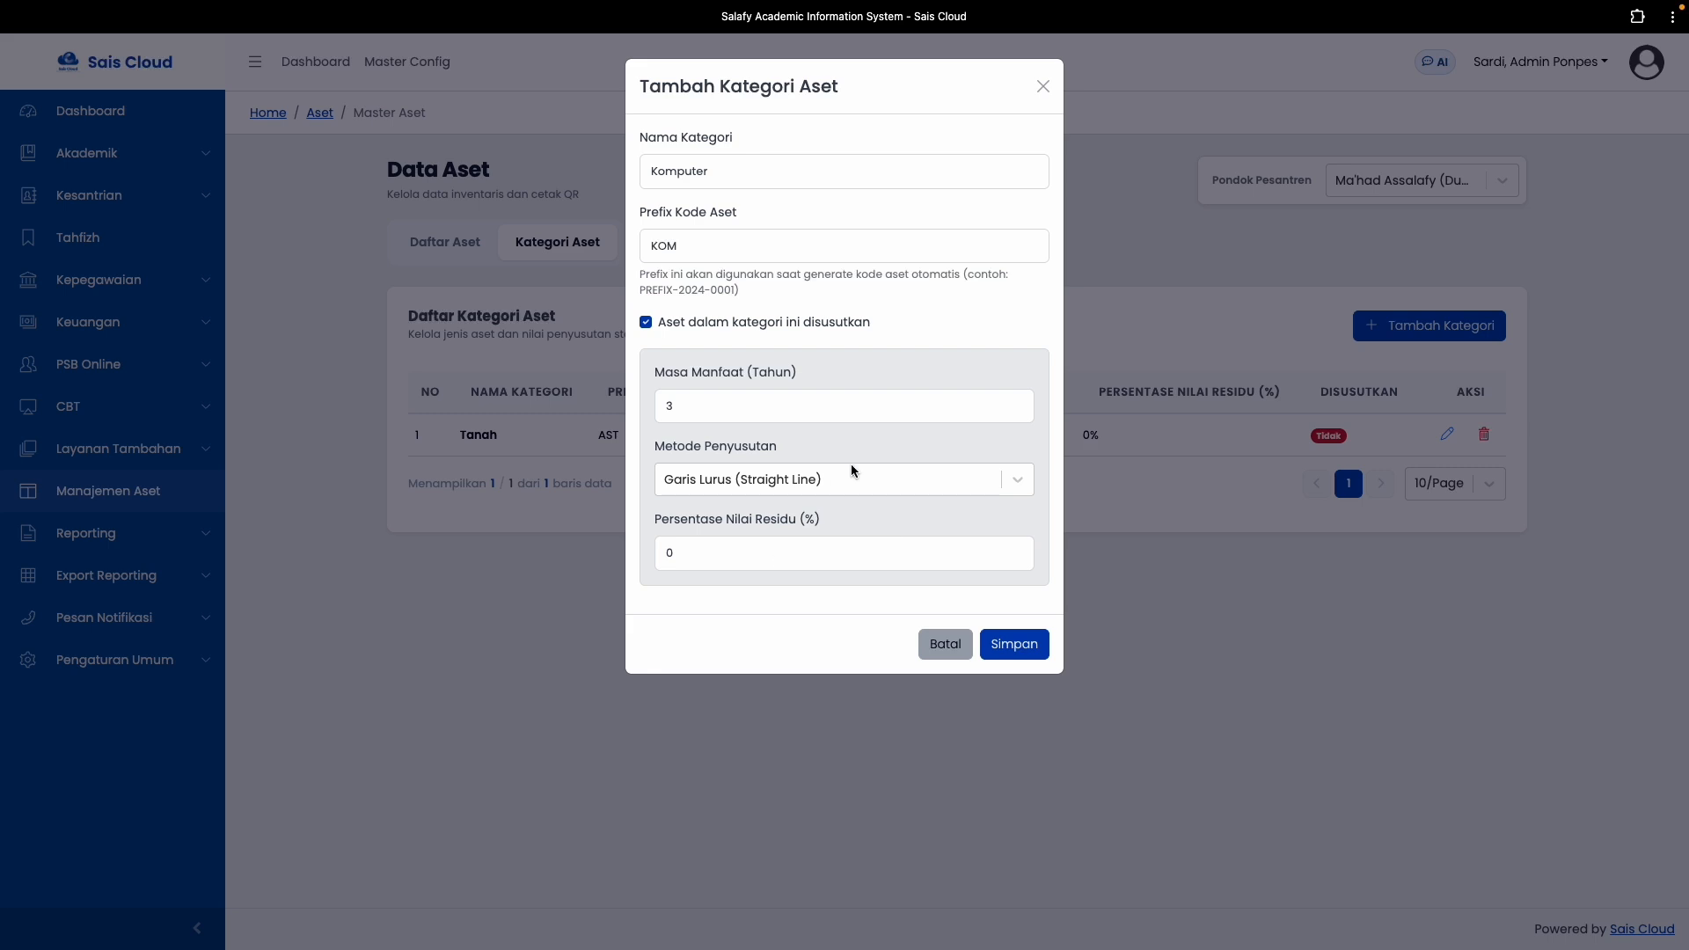
left_click(717, 486)
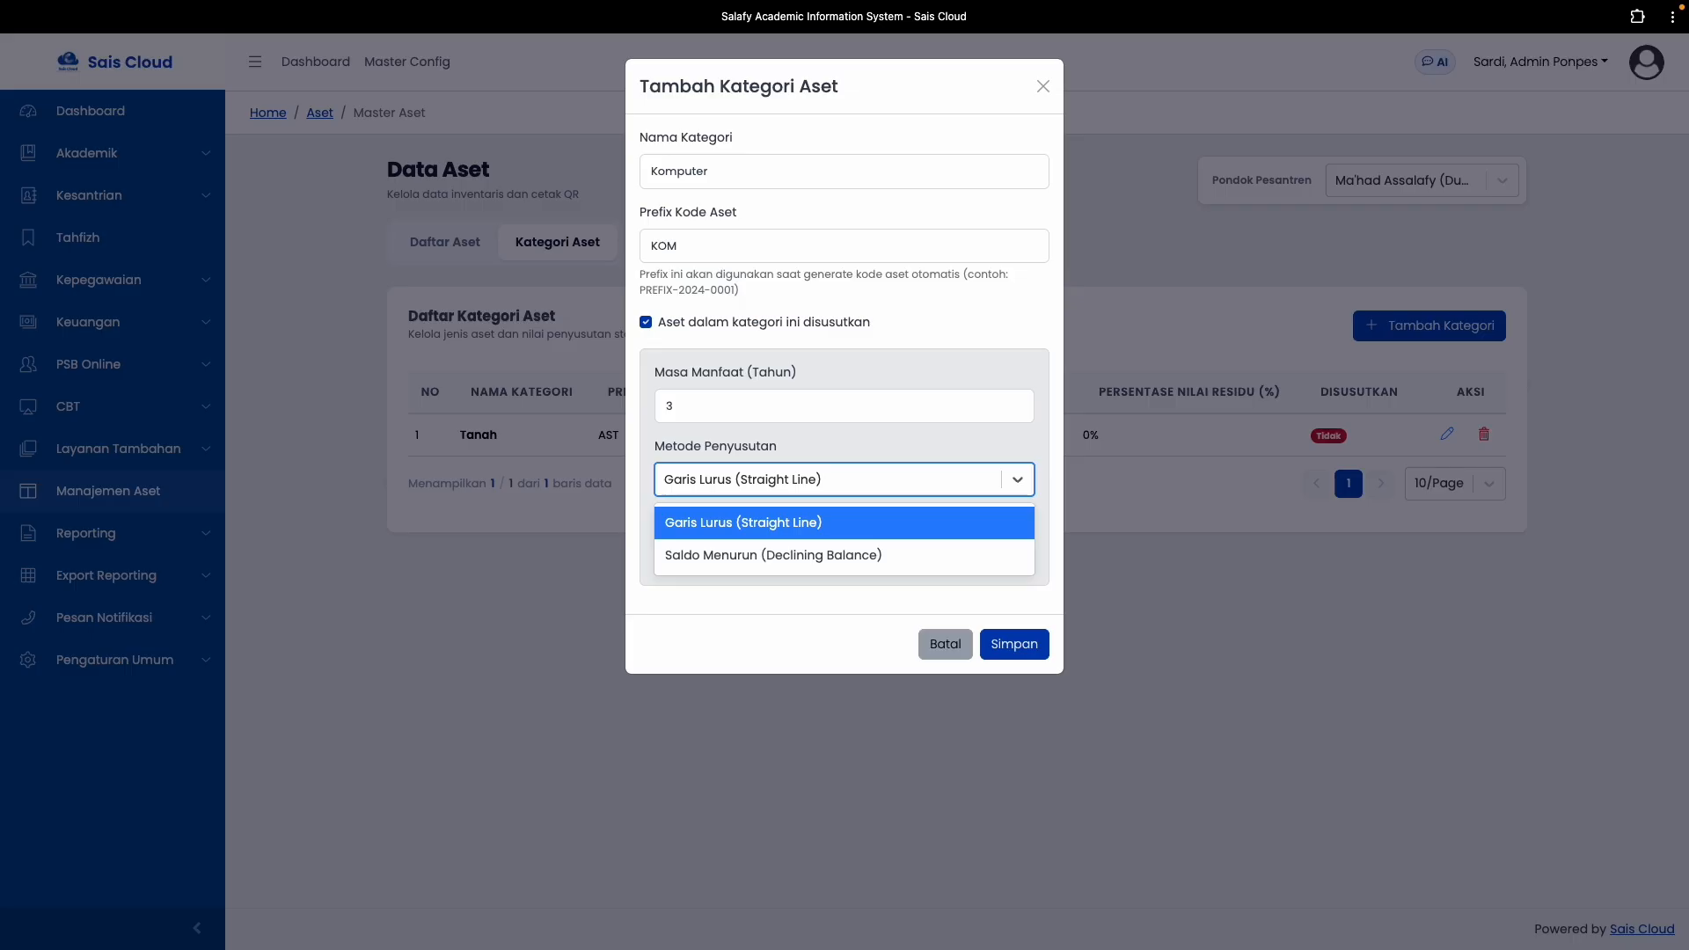
left_click(900, 450)
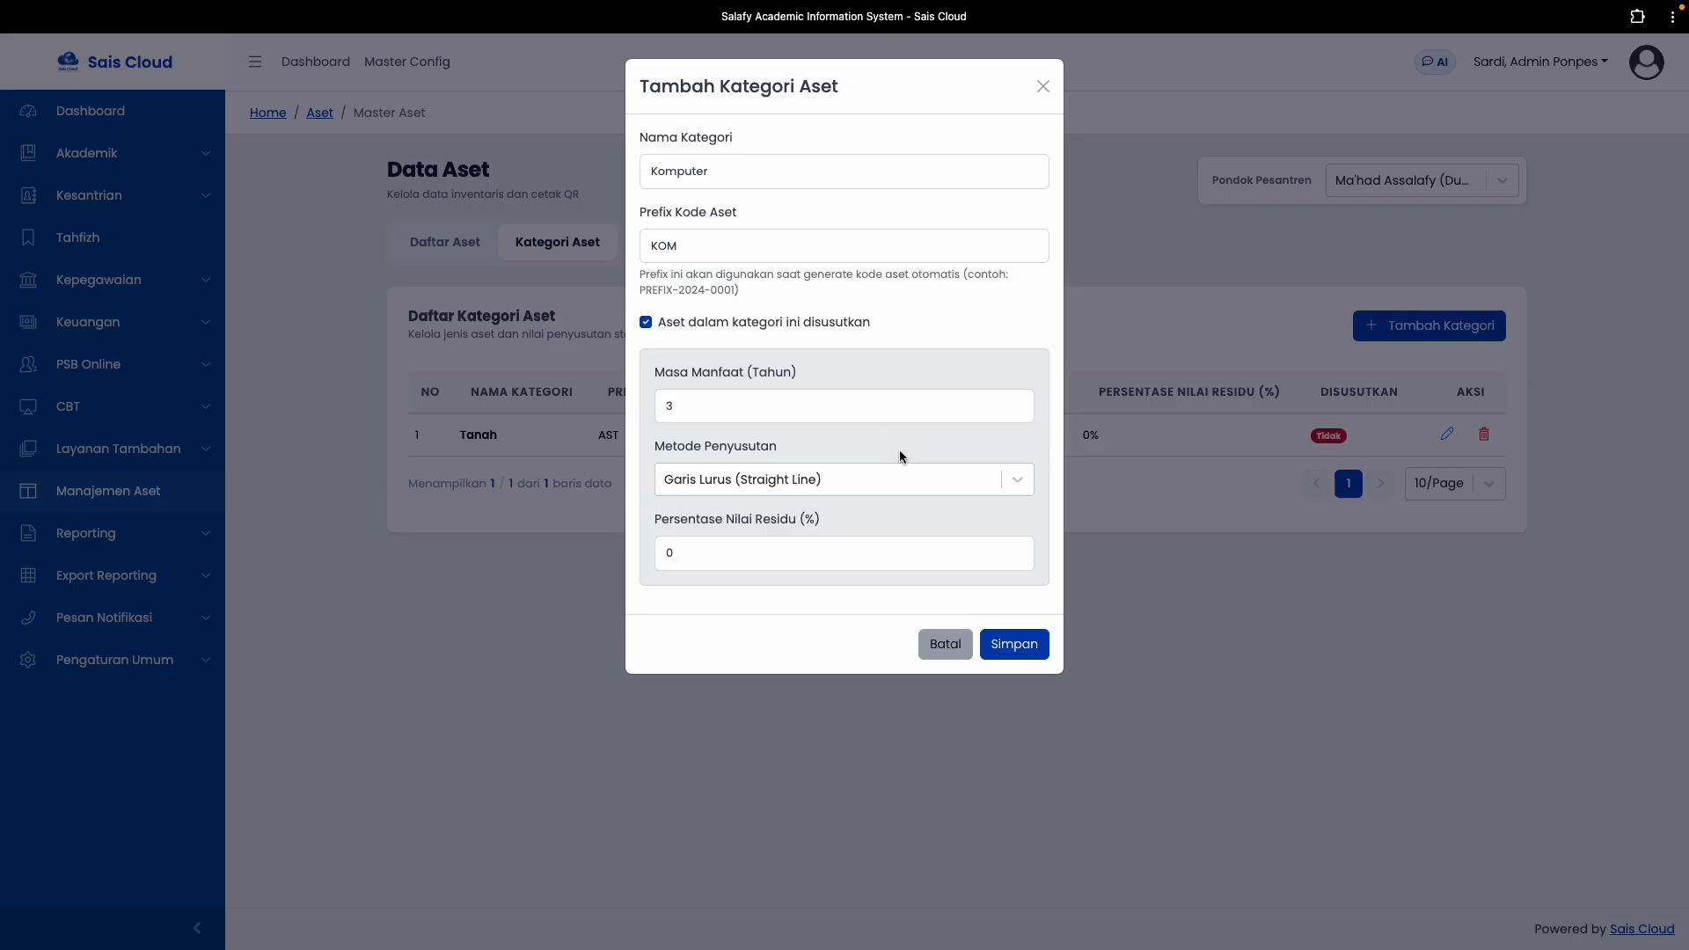
Set the Komputer category's residual value percentage to 11 and save the category
left_click(698, 560)
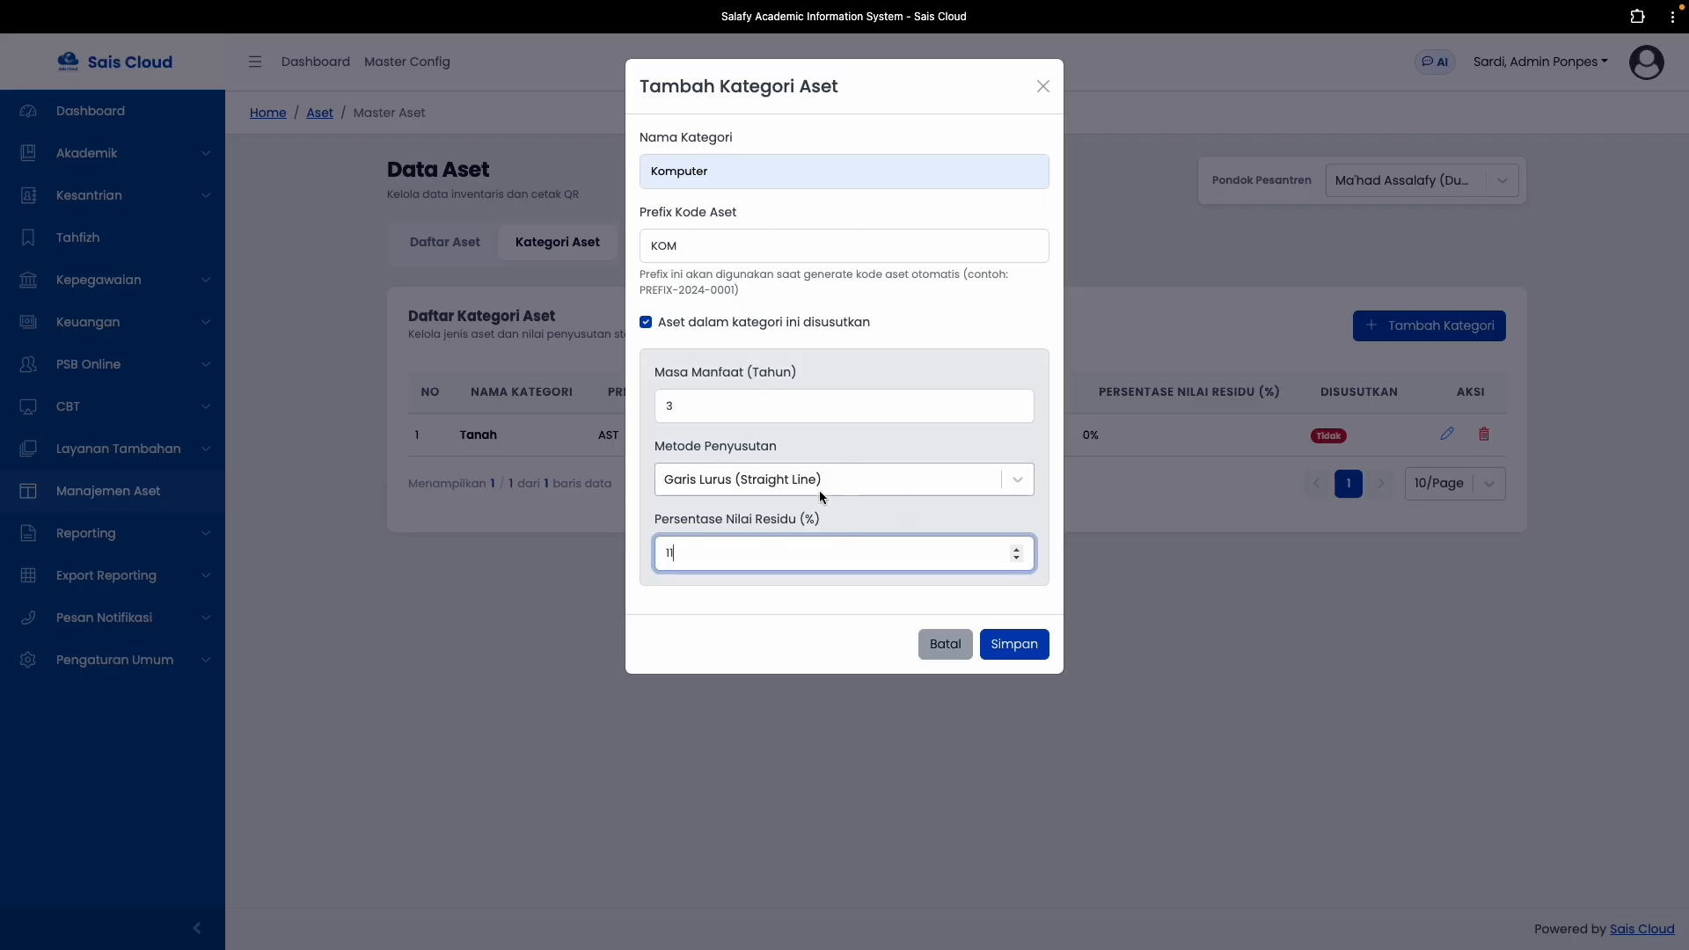
left_click(798, 520)
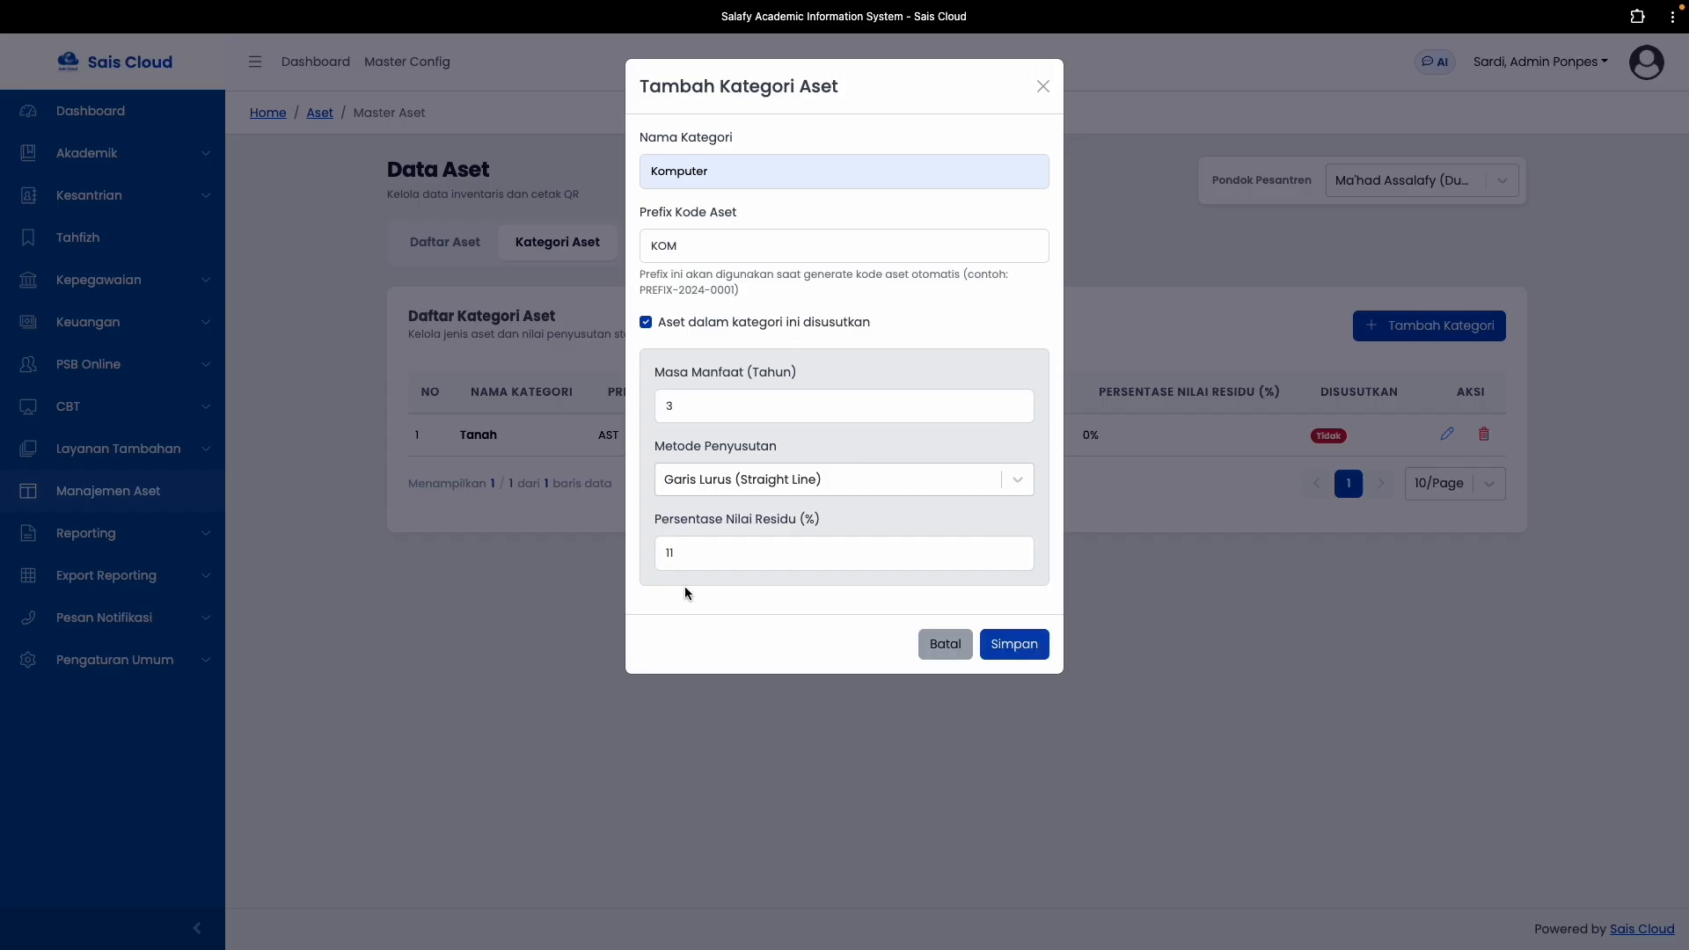
left_click(1024, 655)
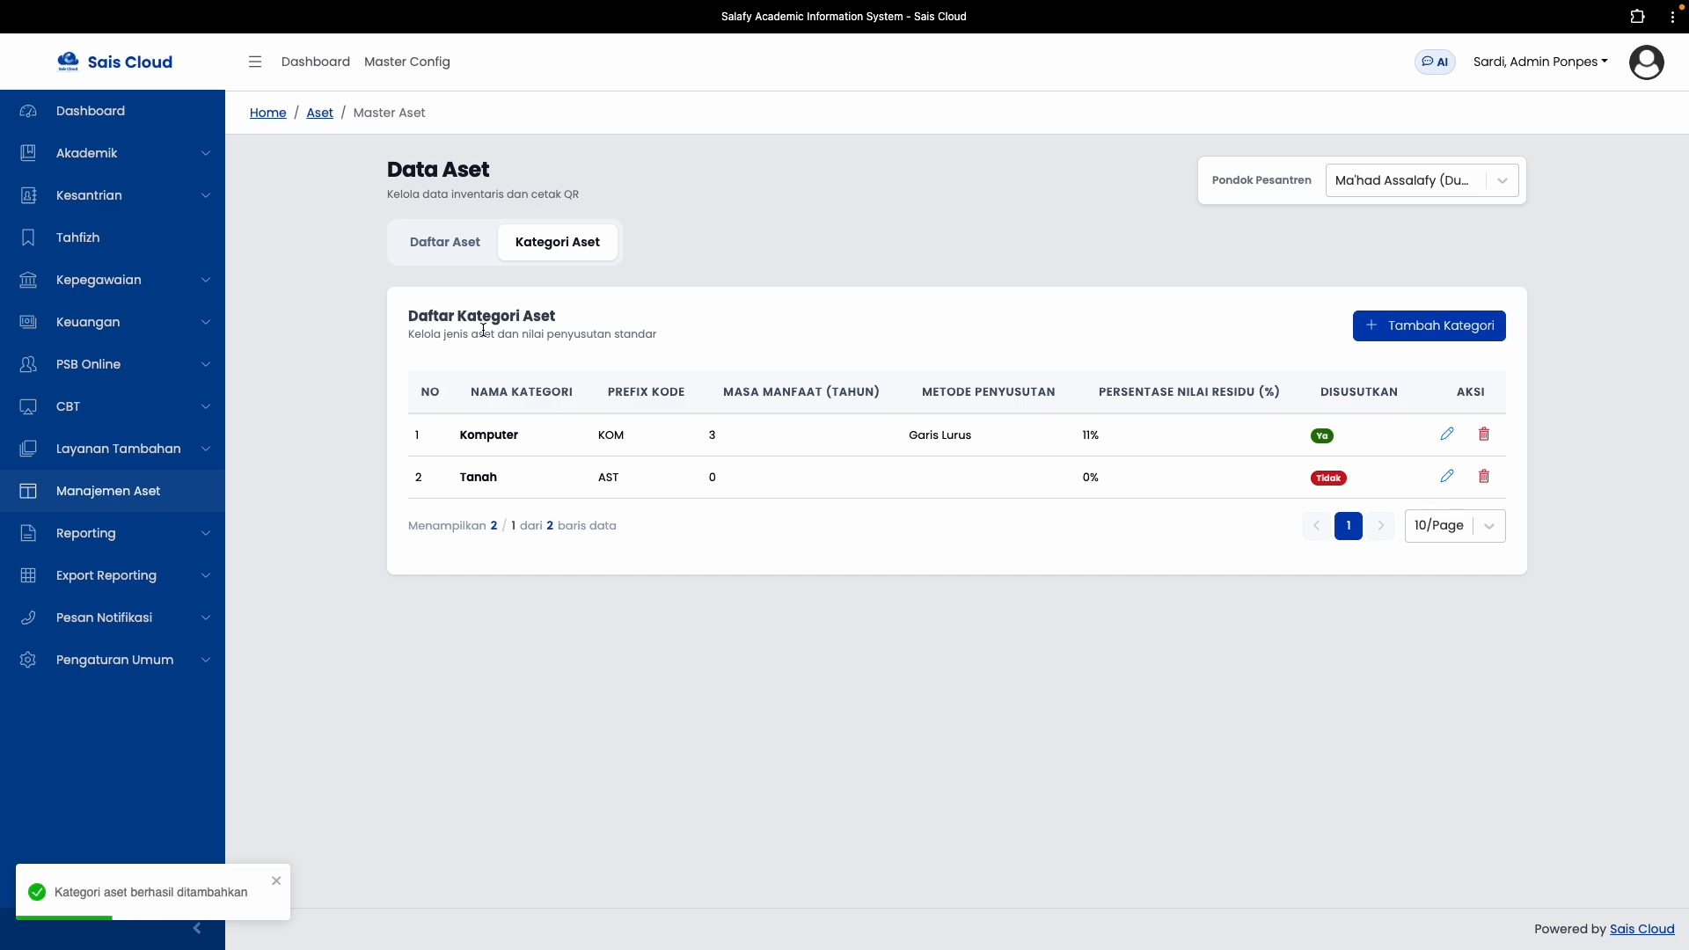
Start a new asset in the asset list and name it Dell Inspirion Core i5
left_click(446, 251)
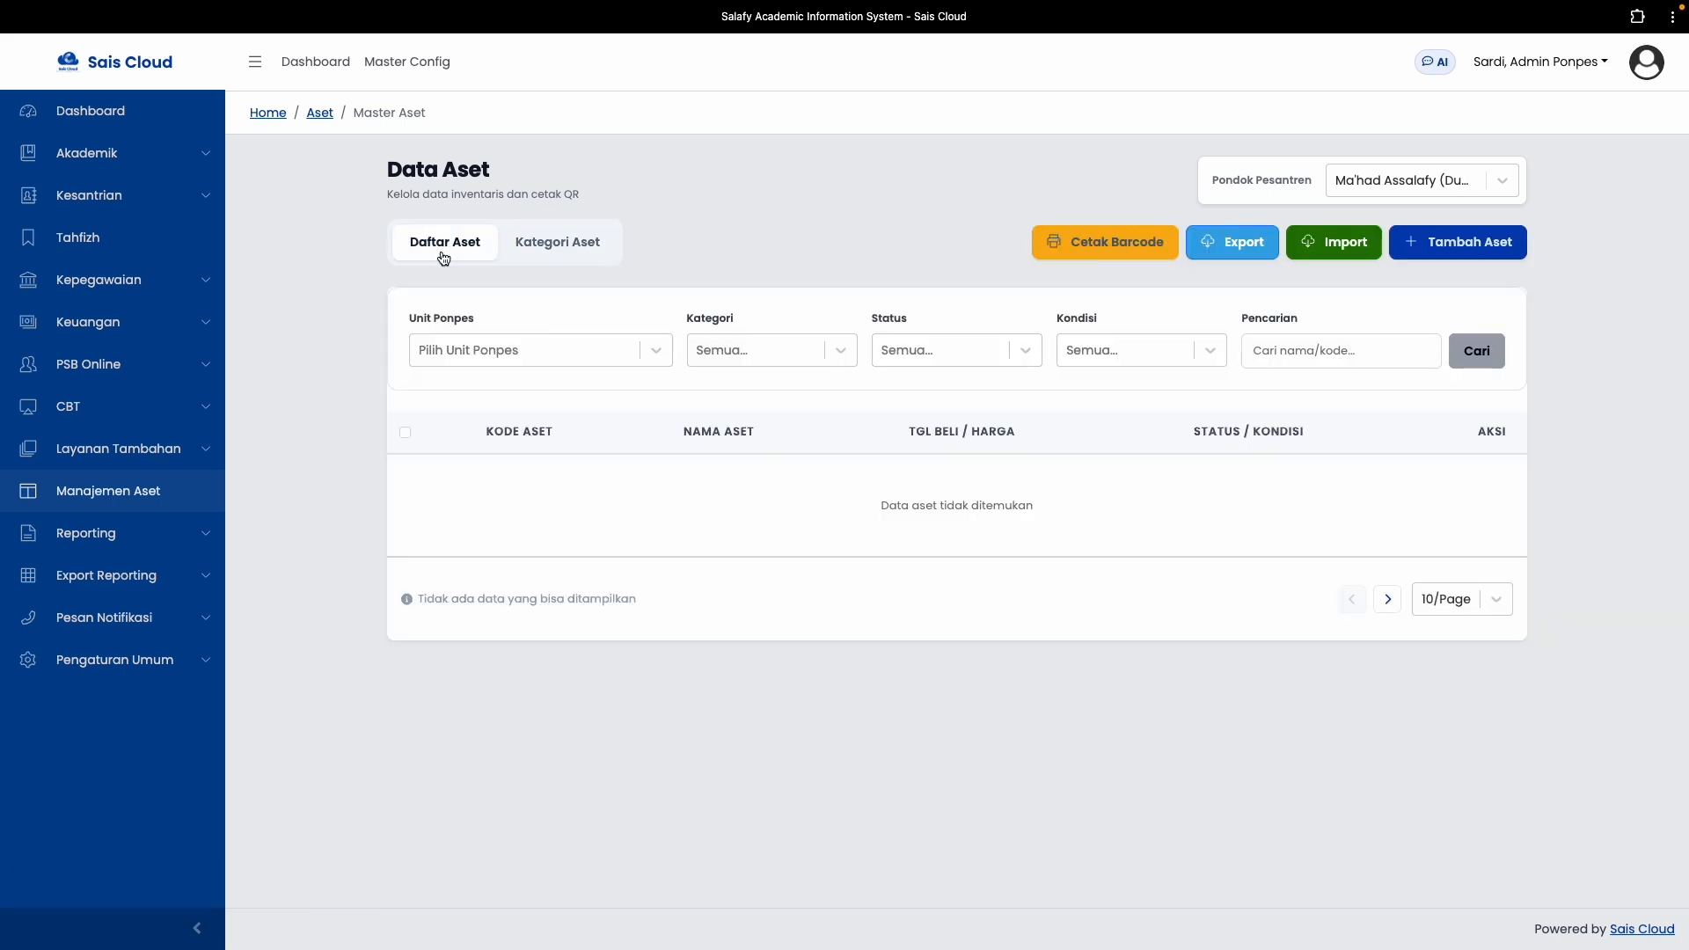
left_click(1451, 255)
left_click(651, 169)
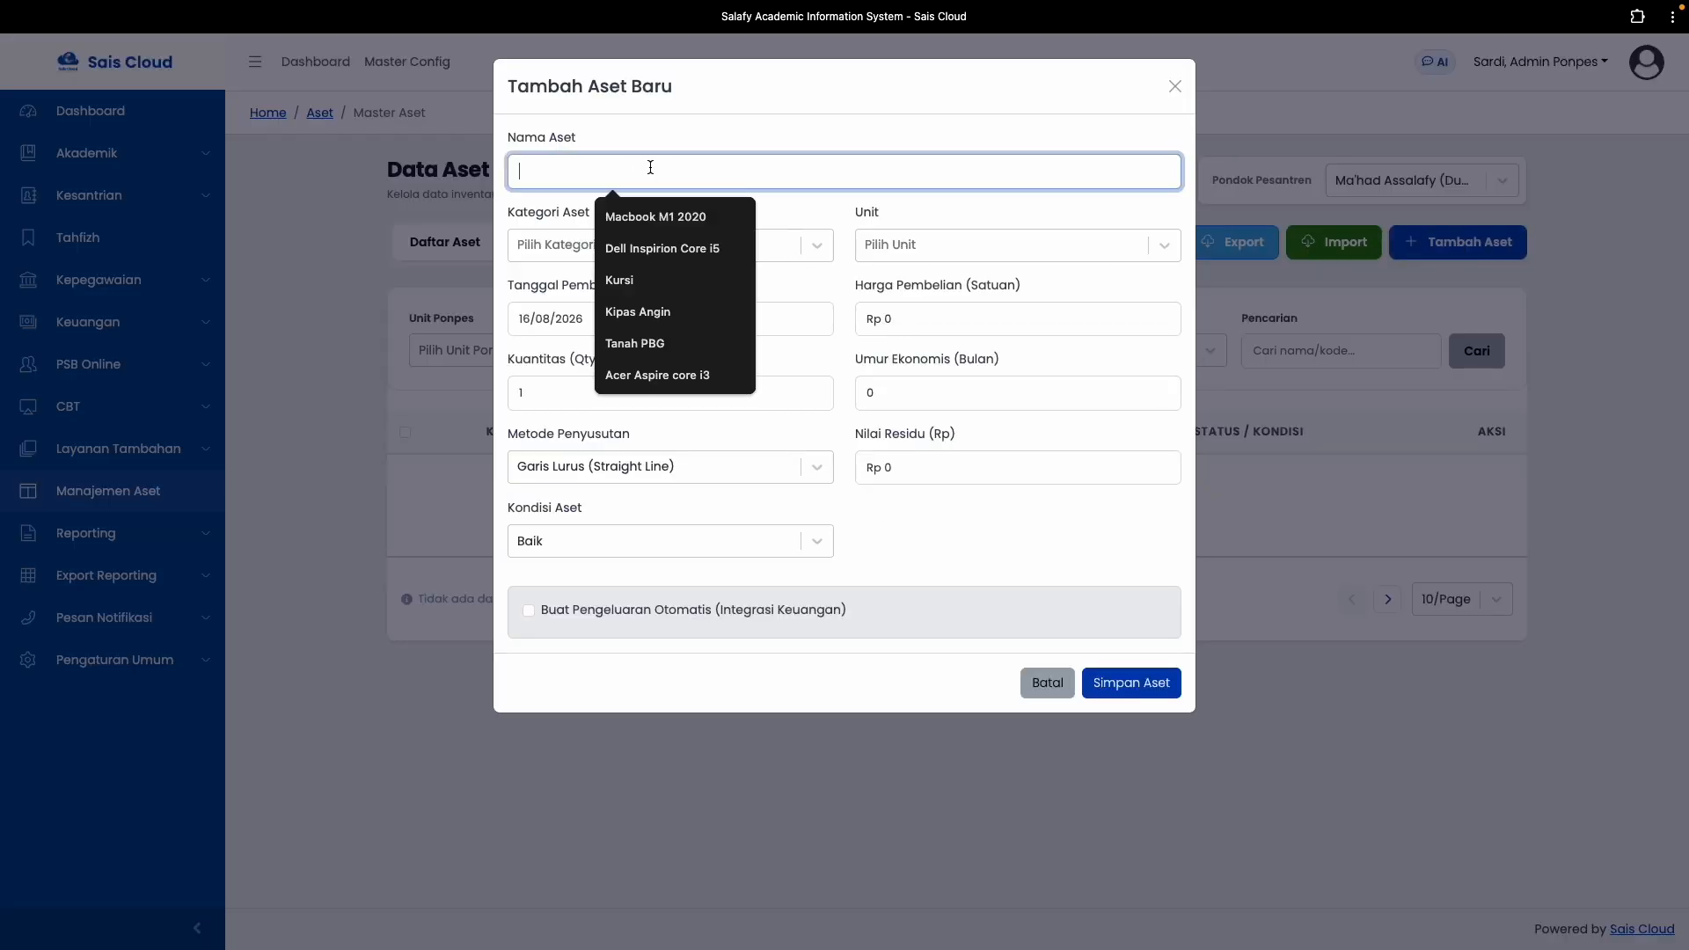
left_click(643, 248)
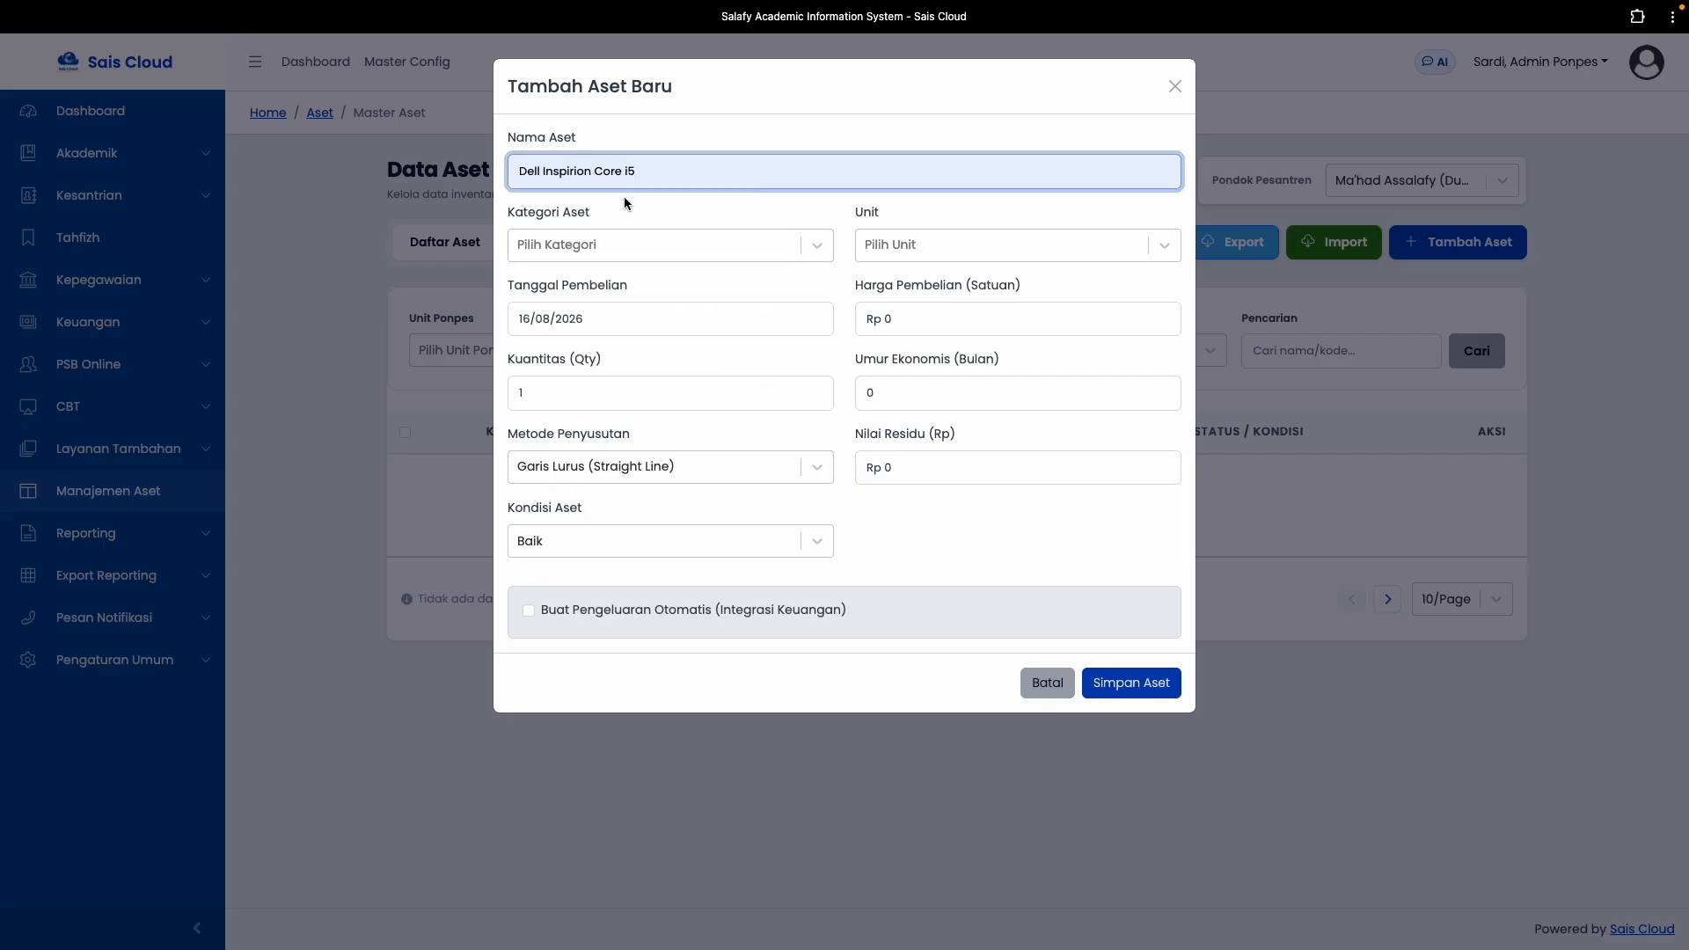
Assign the new asset to the Komputer category and the unit Unit Apa Aja
left_click(579, 245)
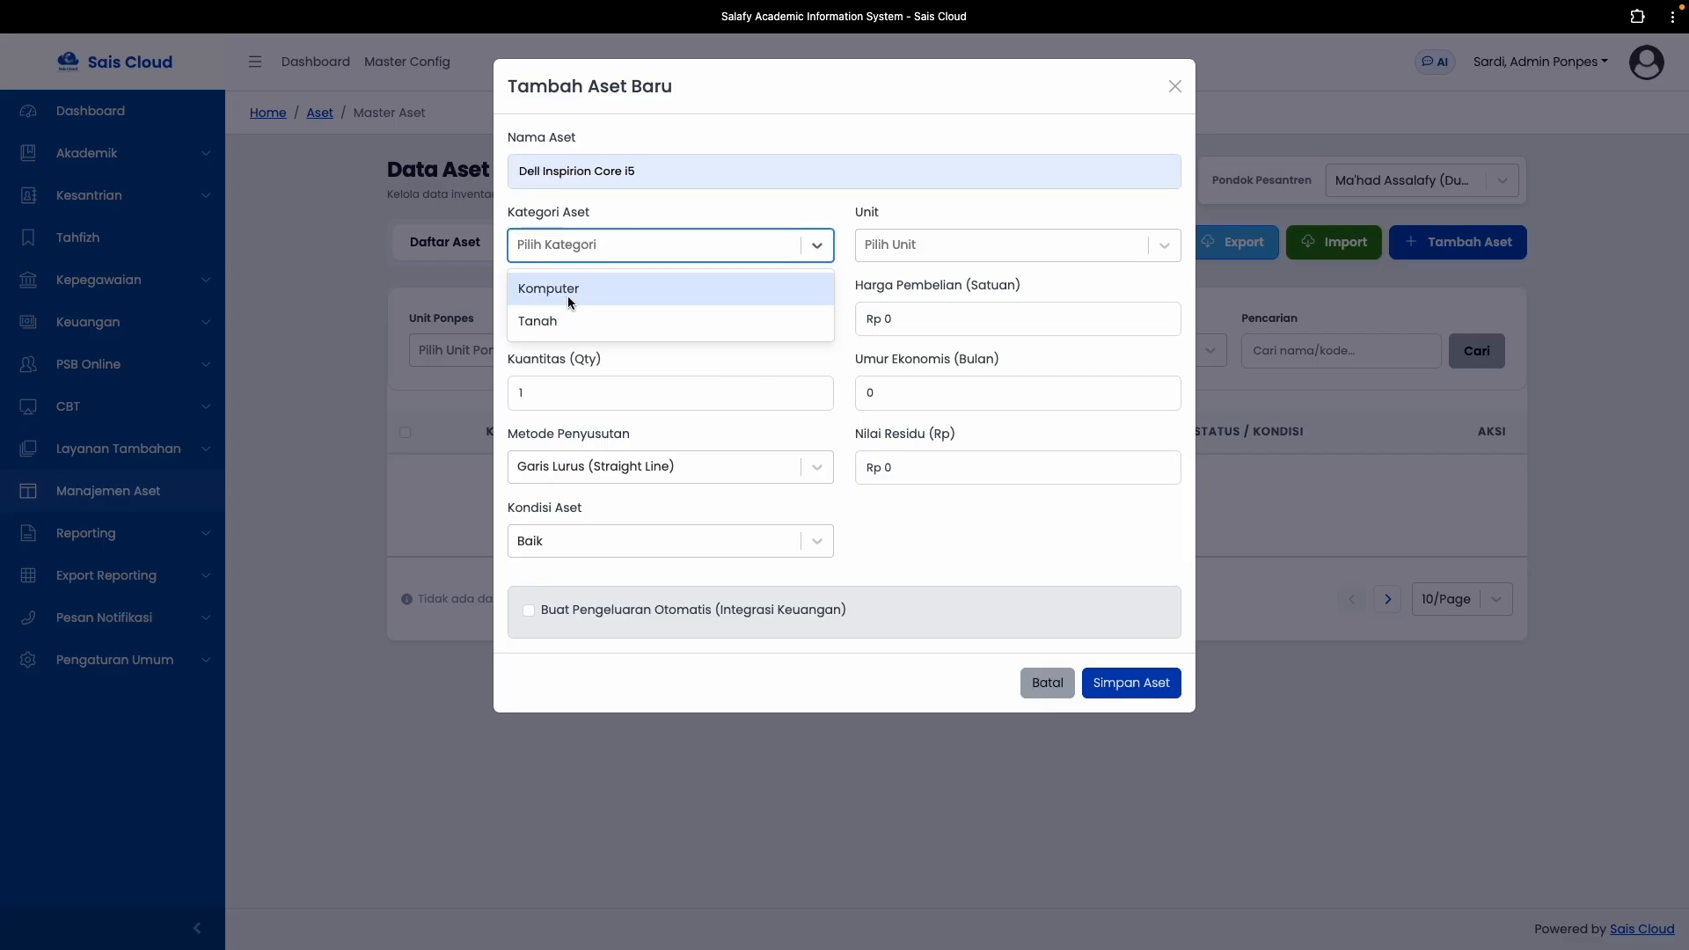
left_click(568, 294)
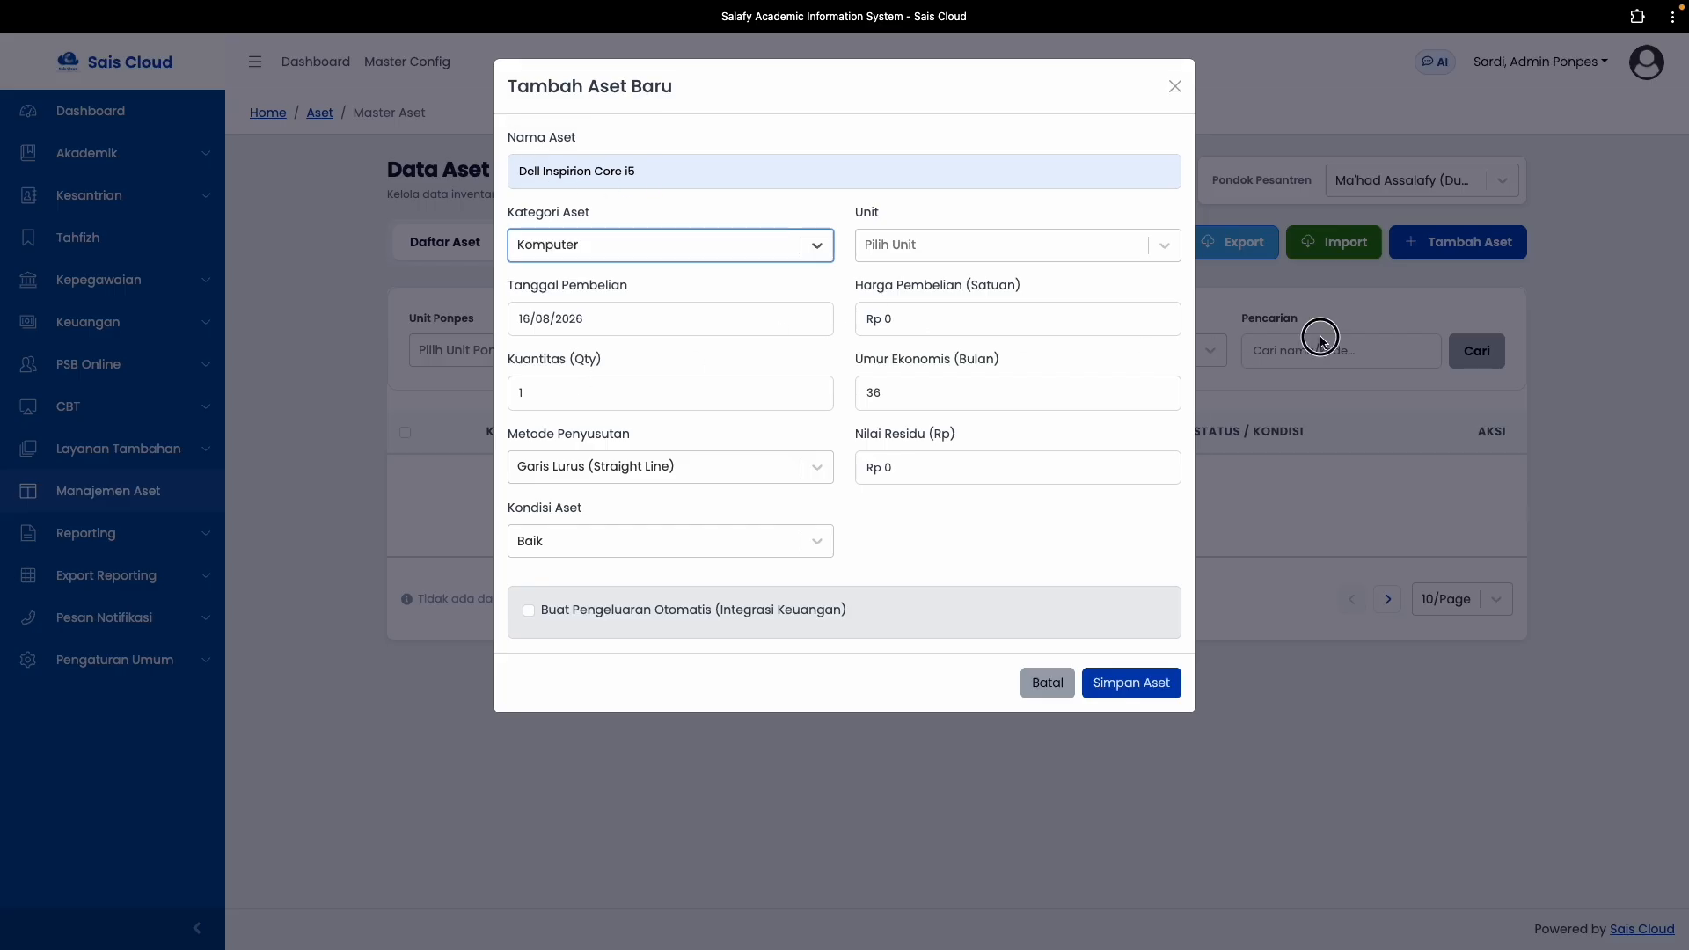
left_click(902, 251)
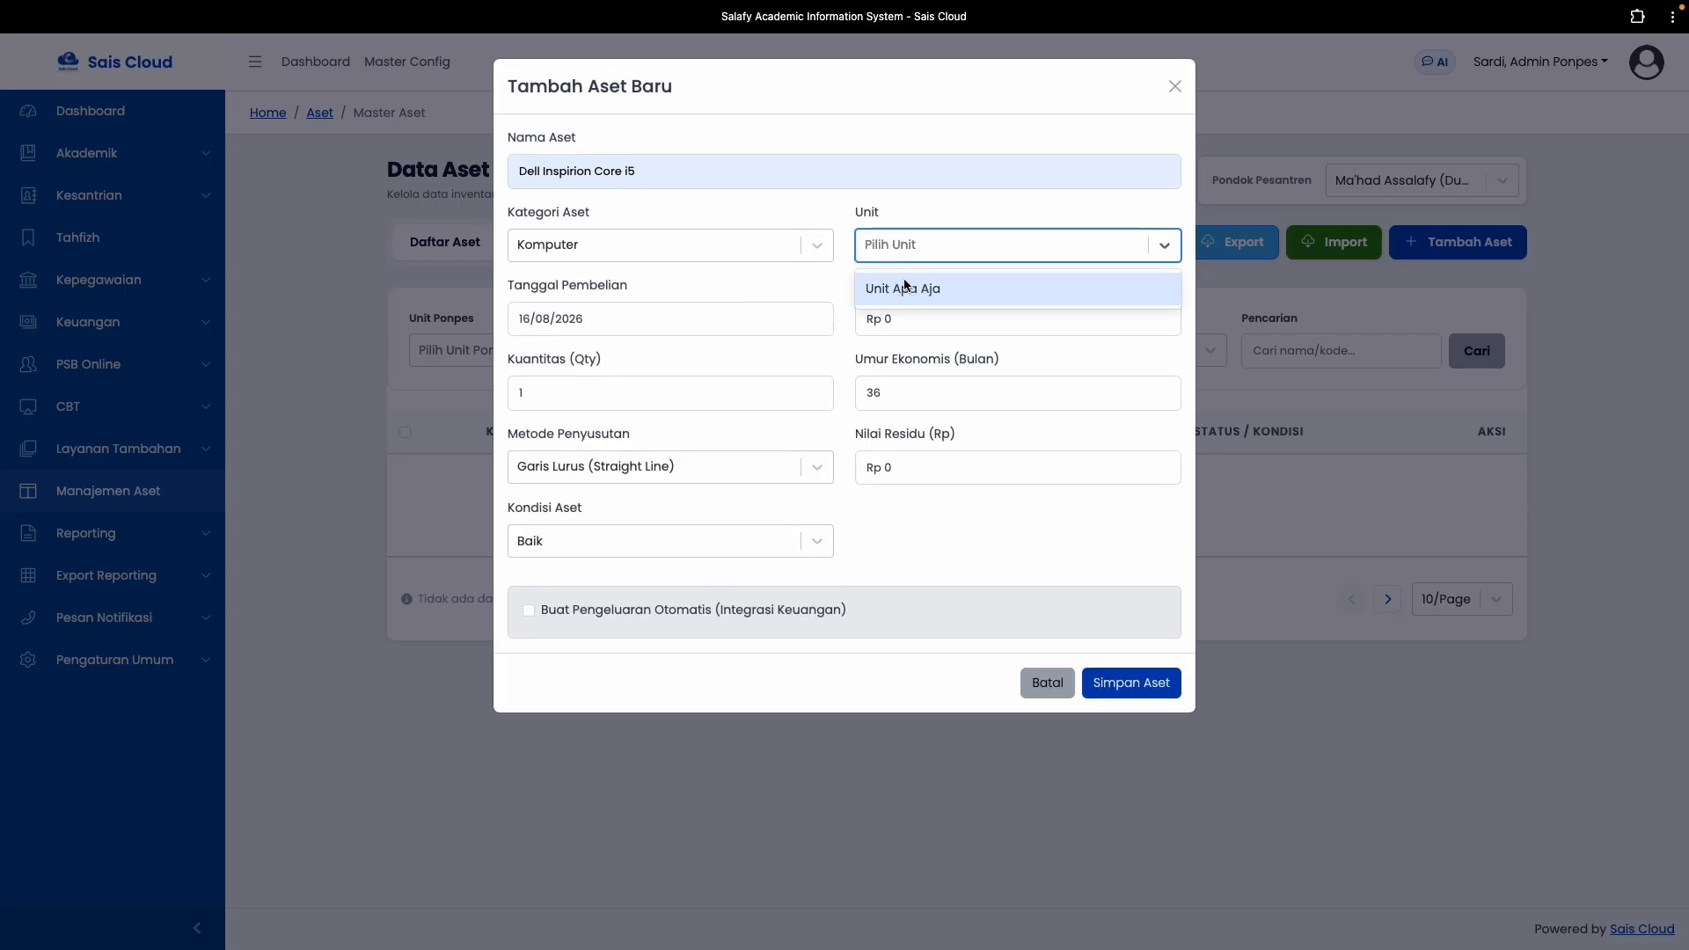
left_click(915, 288)
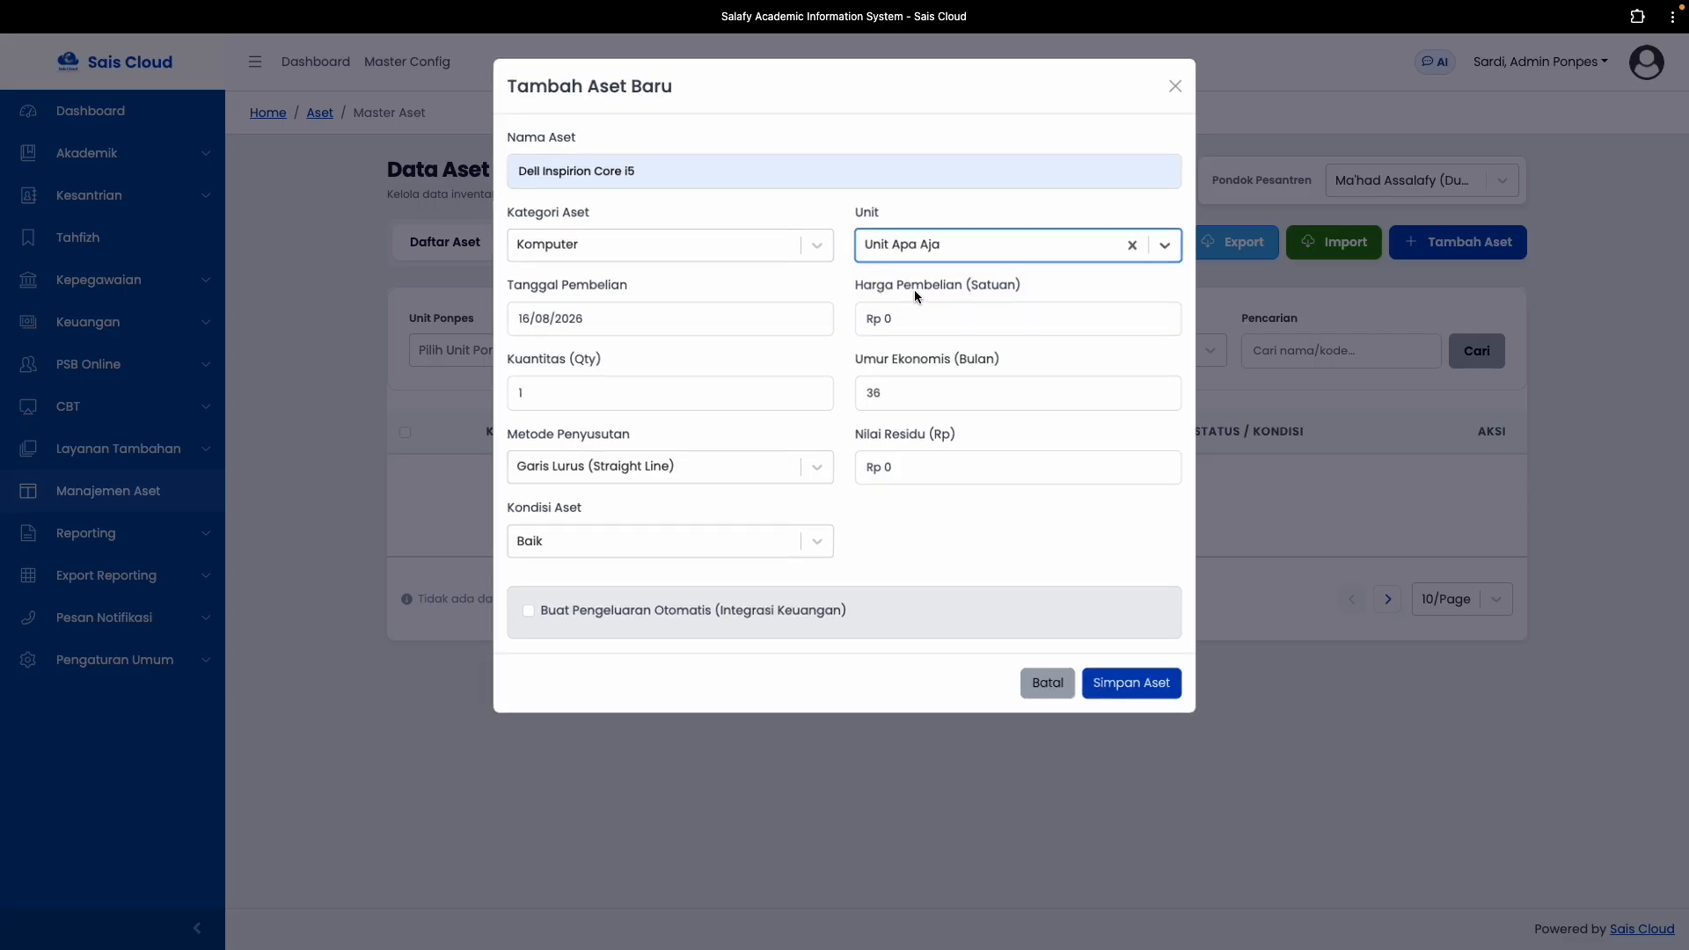
Pick 16/08/2026 as the purchase date of the Dell Inspirion Core i5 asset
left_click(687, 325)
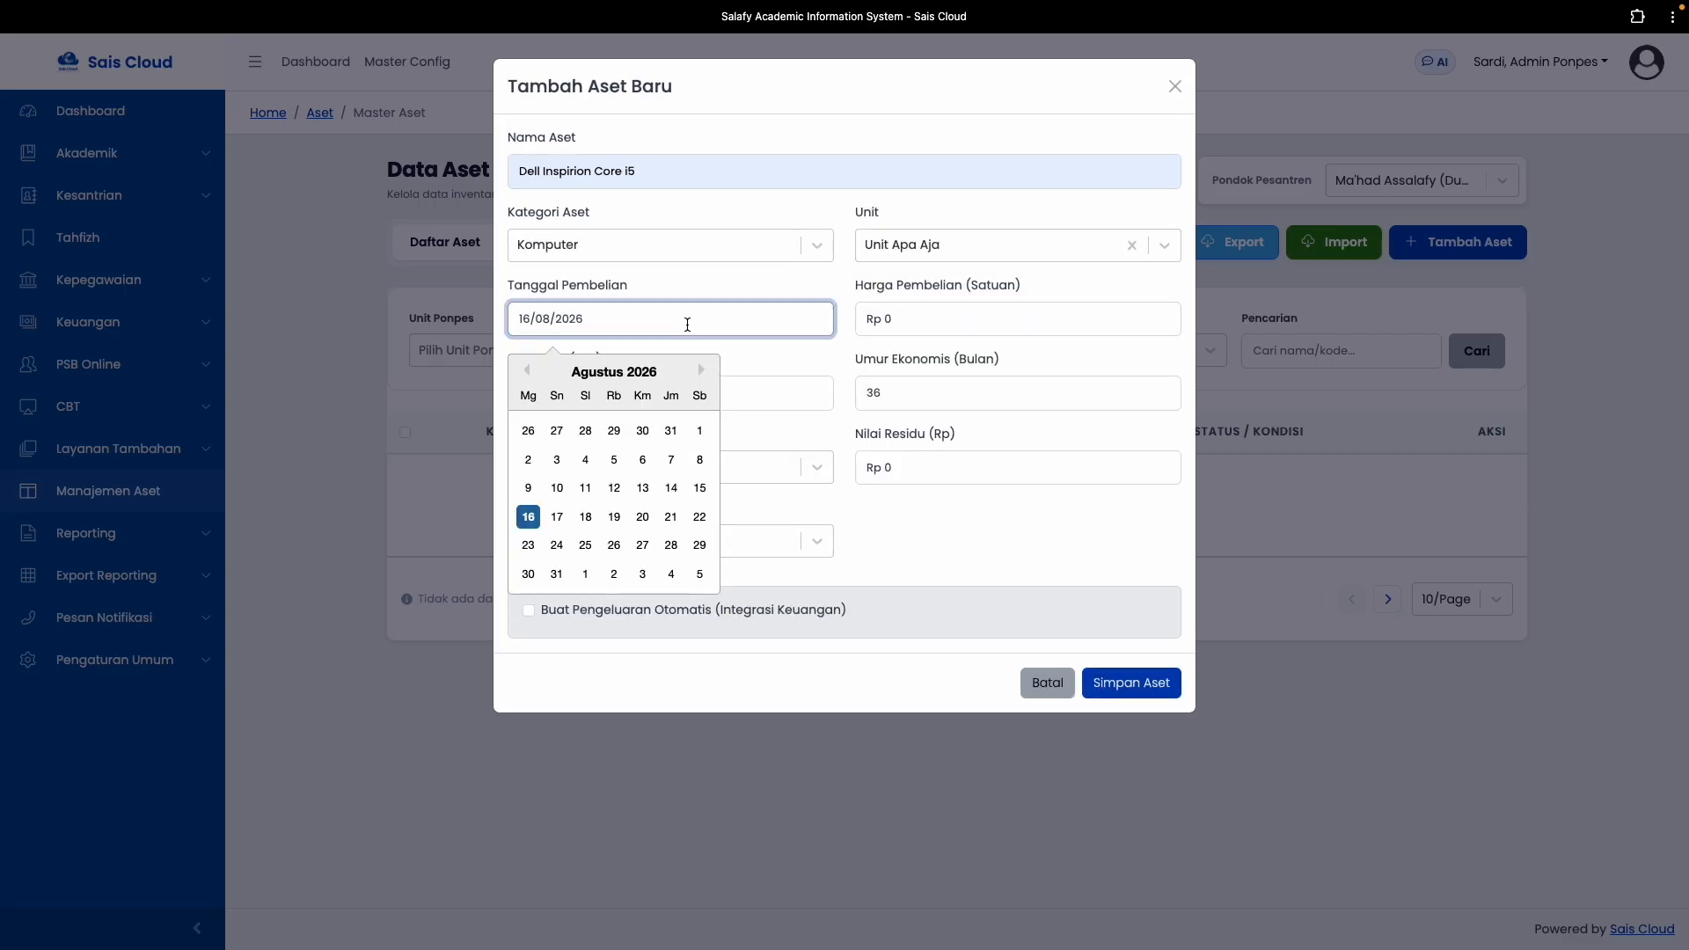
left_click(527, 372)
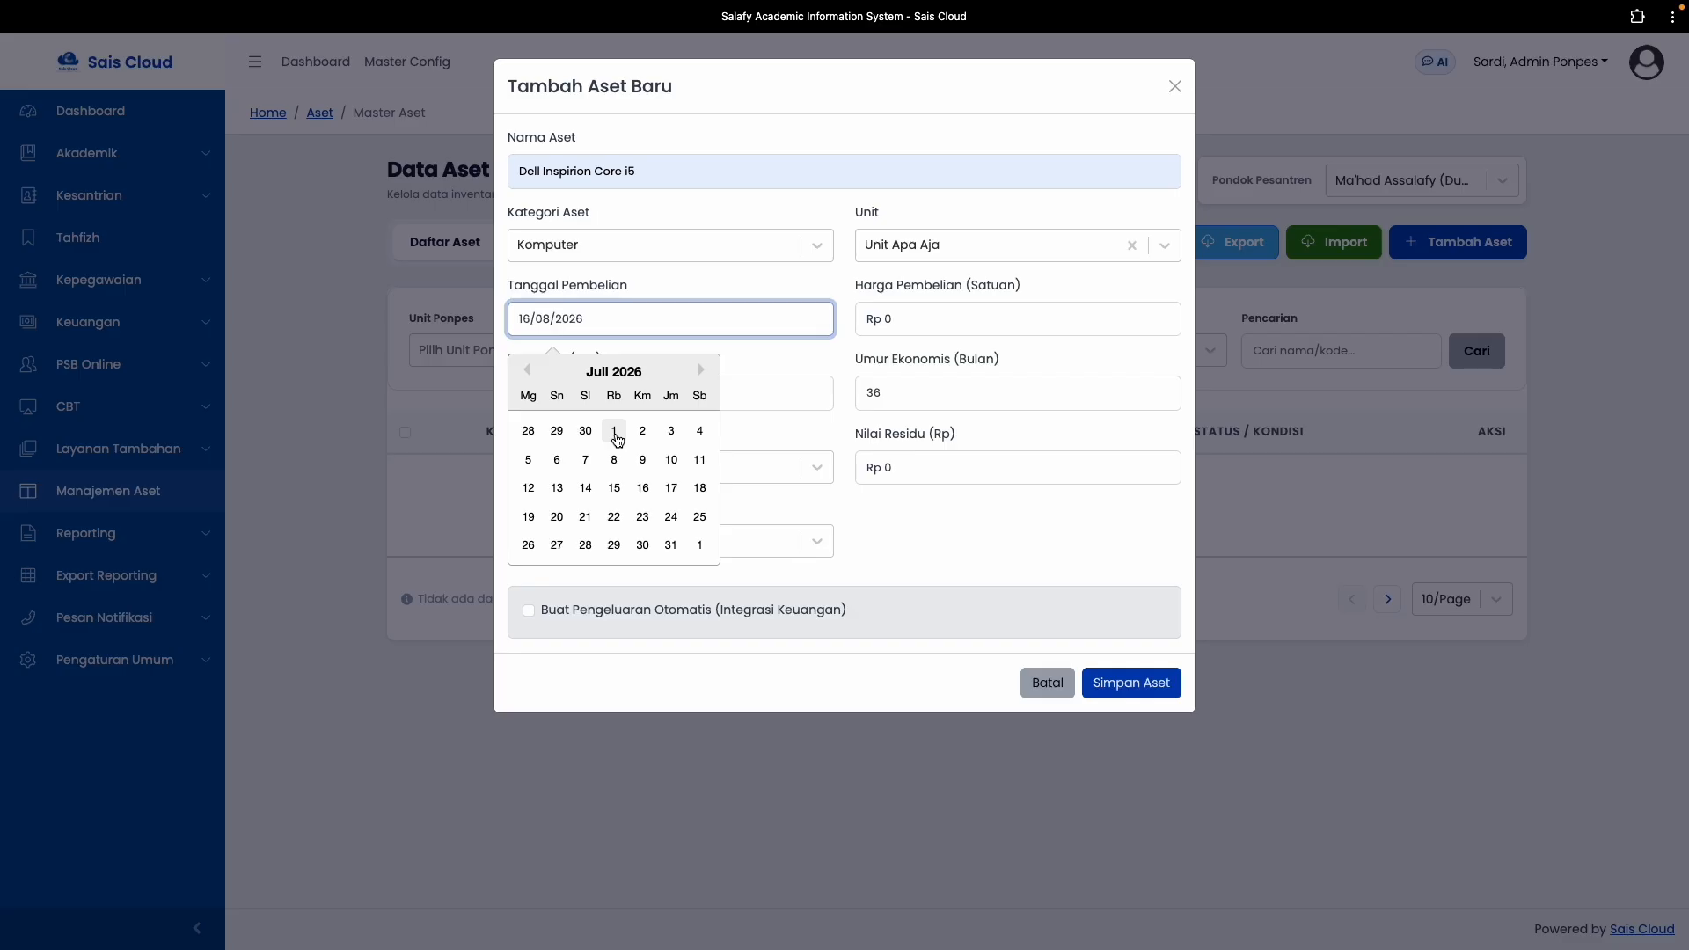
left_click(702, 370)
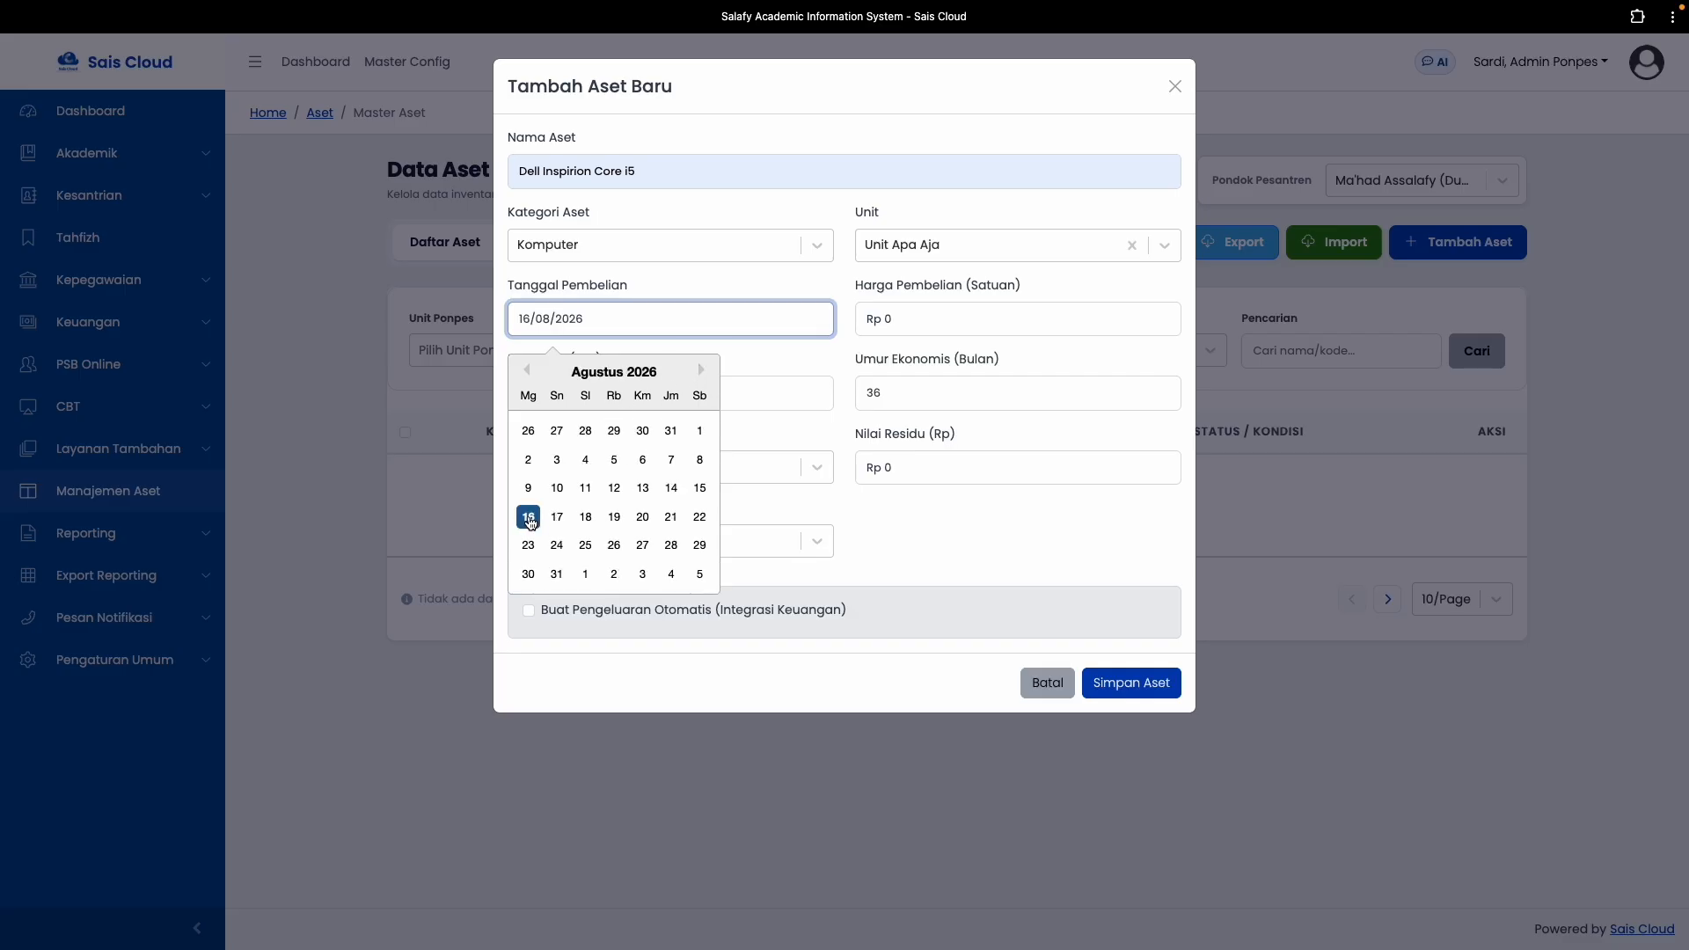
left_click(529, 519)
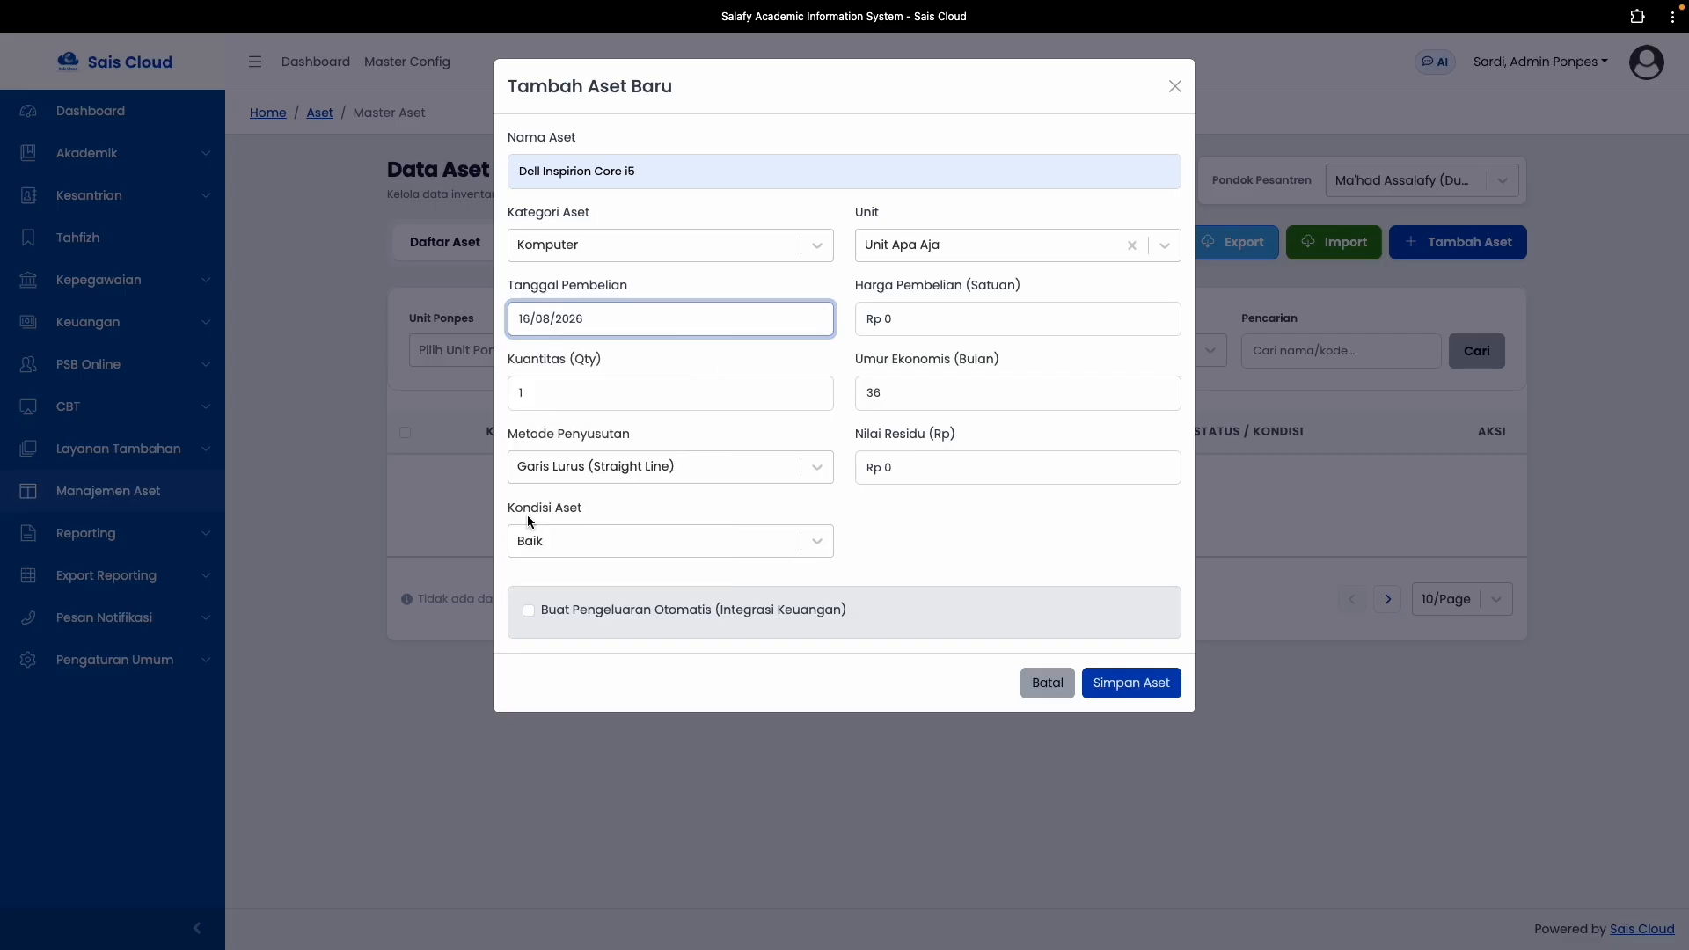
Set the laptop asset's unit purchase price to Rp 5.000.000
left_click(972, 324)
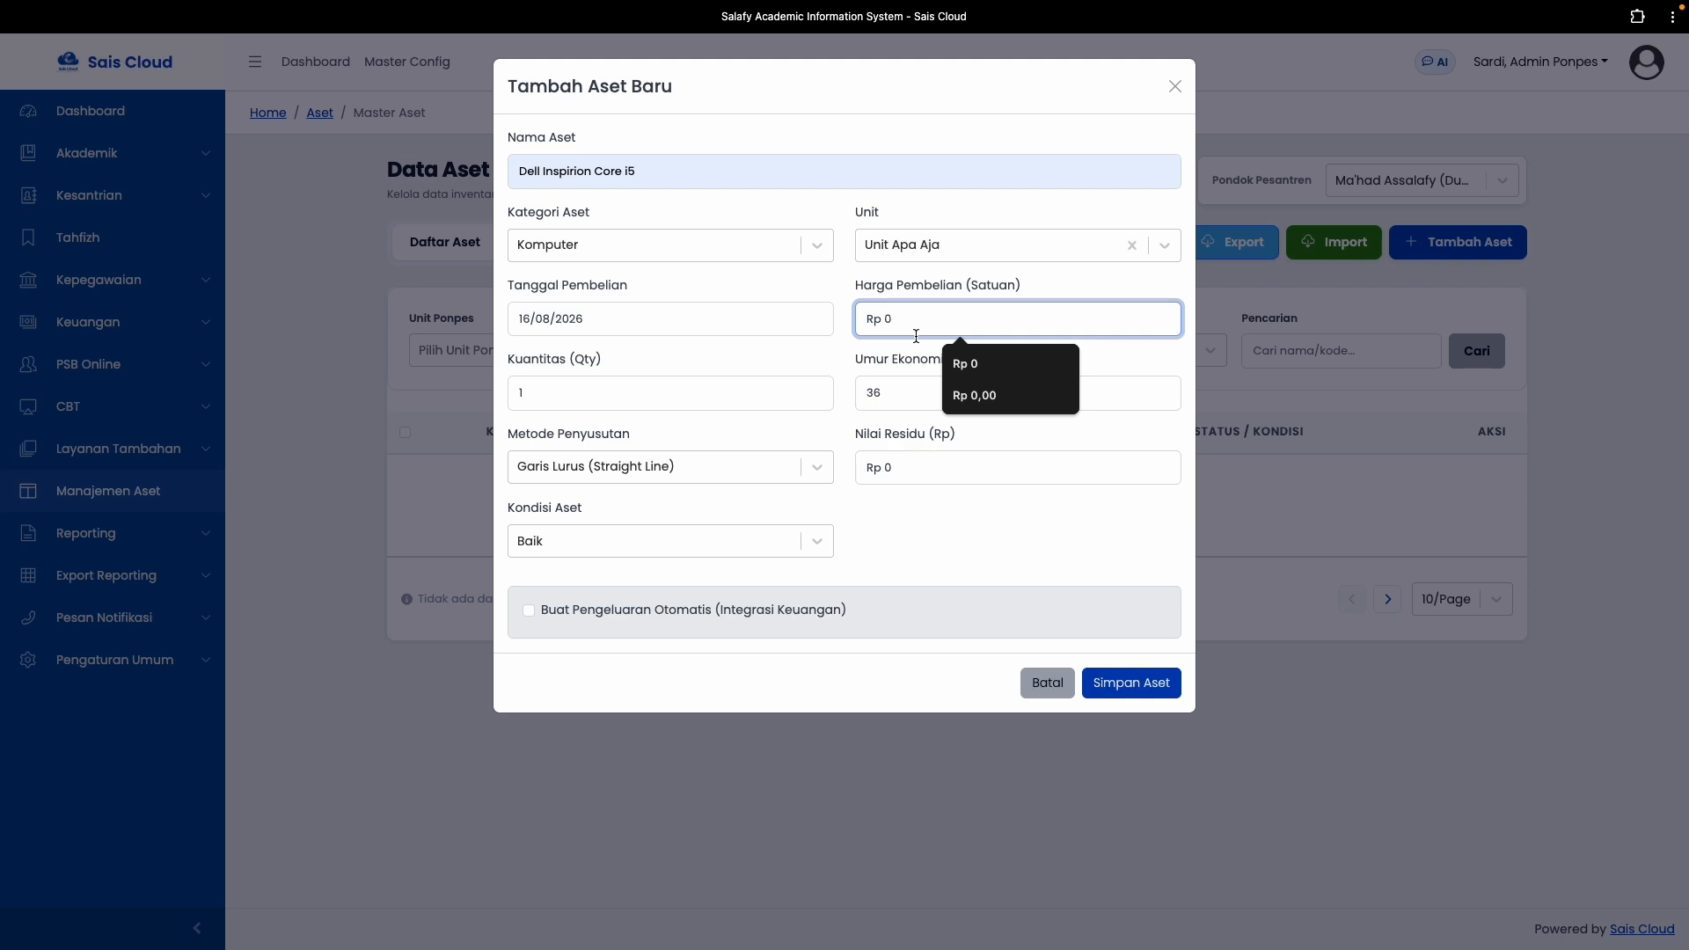
type("50.000.0")
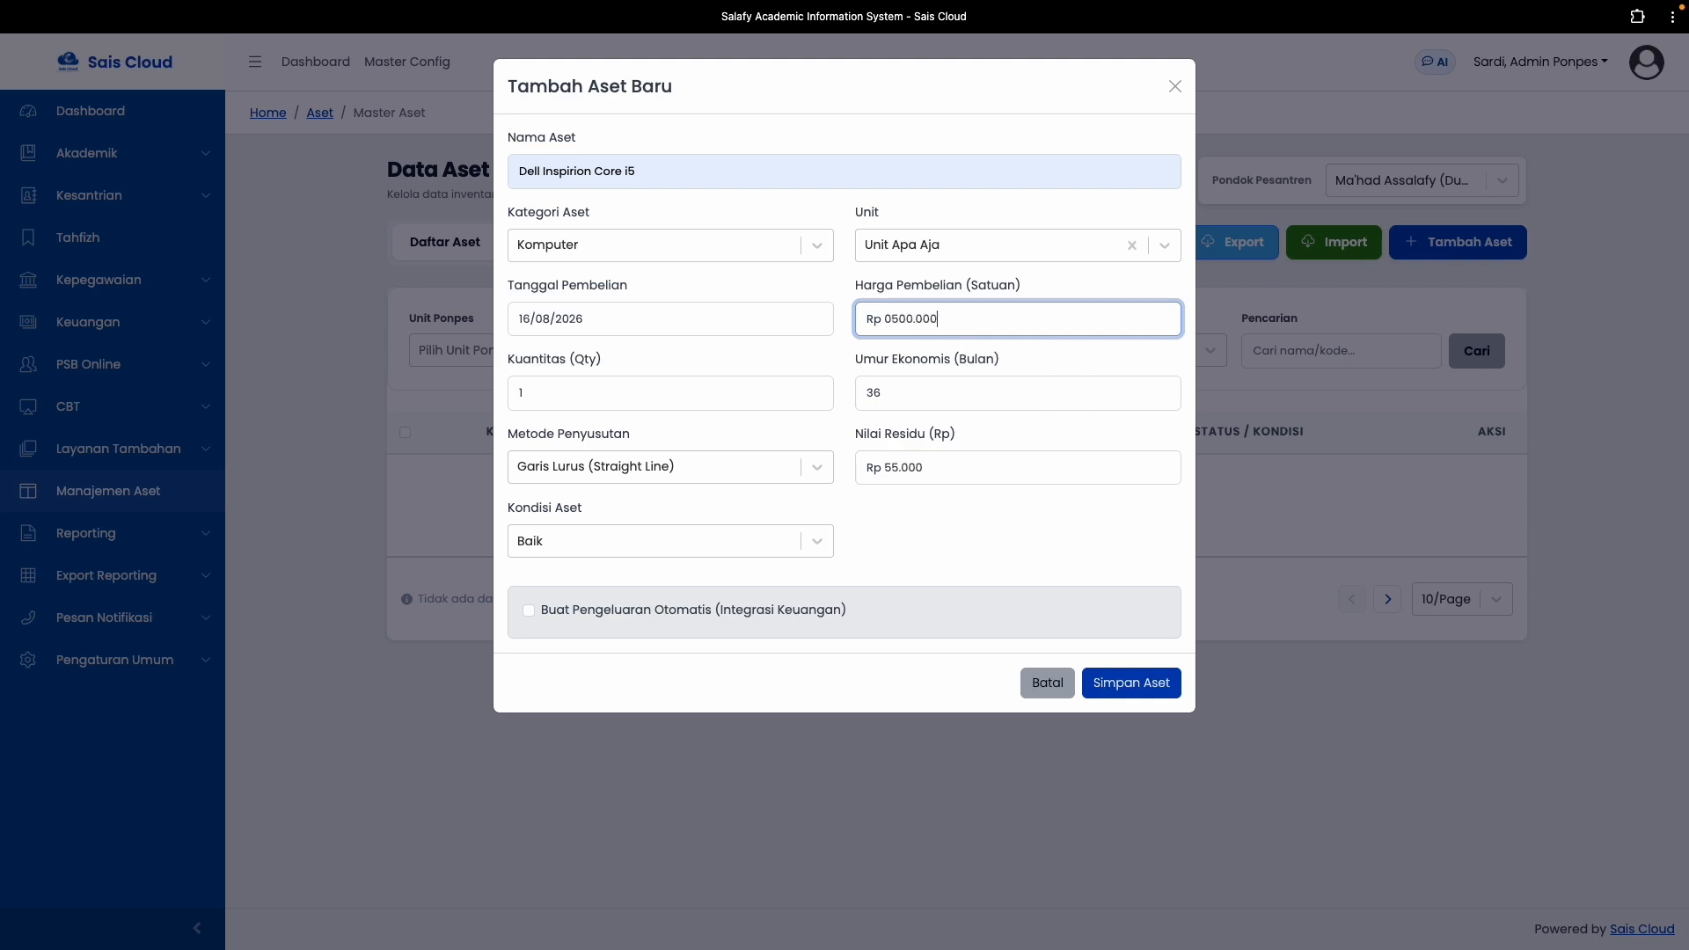
type("00")
key("BackSpace")
left_click(883, 347)
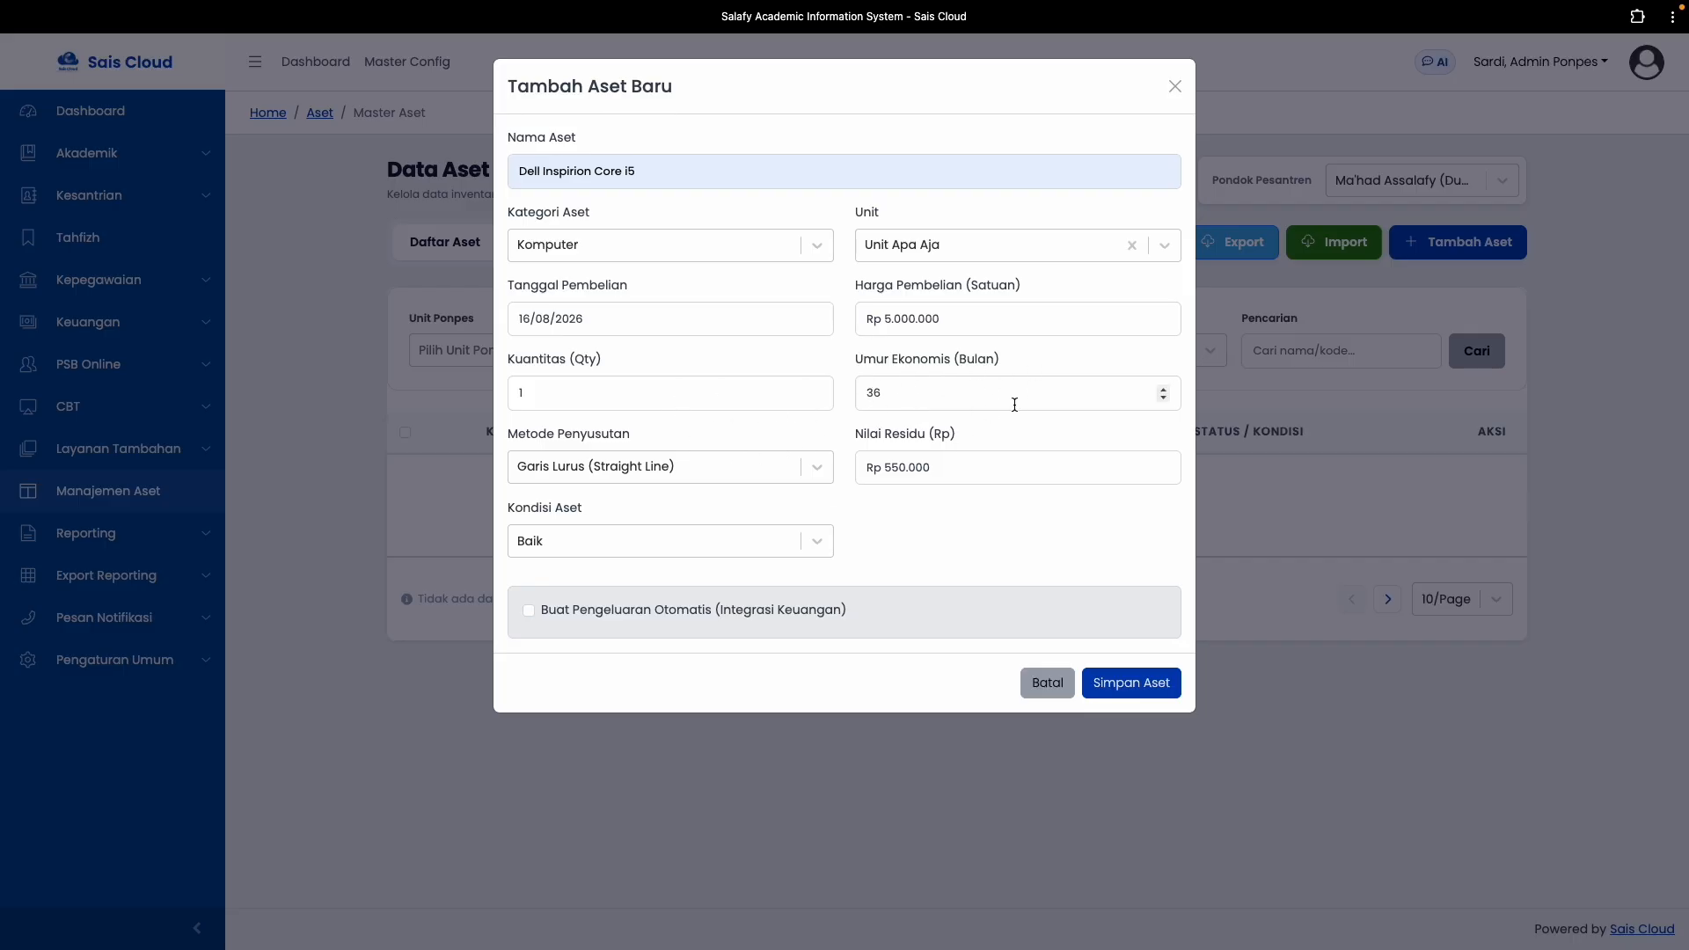
Set the laptop asset's residual value to Rp 300.000
double_click(895, 469)
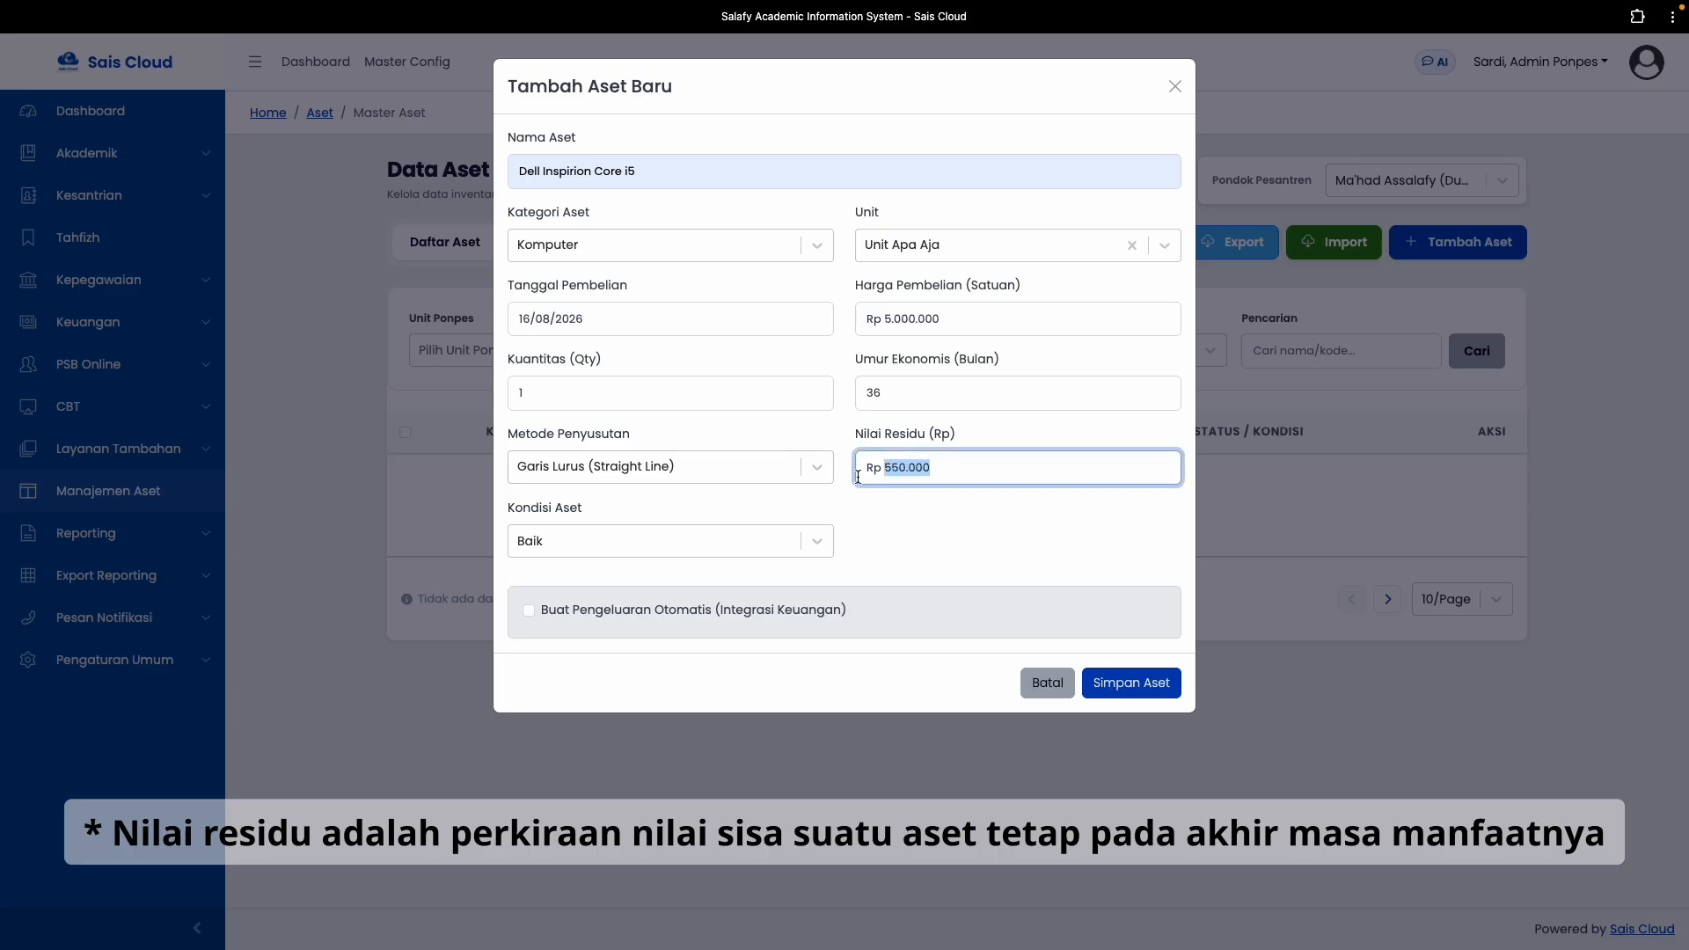
type("300000")
left_click(957, 538)
Review the available asset conditions for the laptop, keeping Baik
left_click(585, 544)
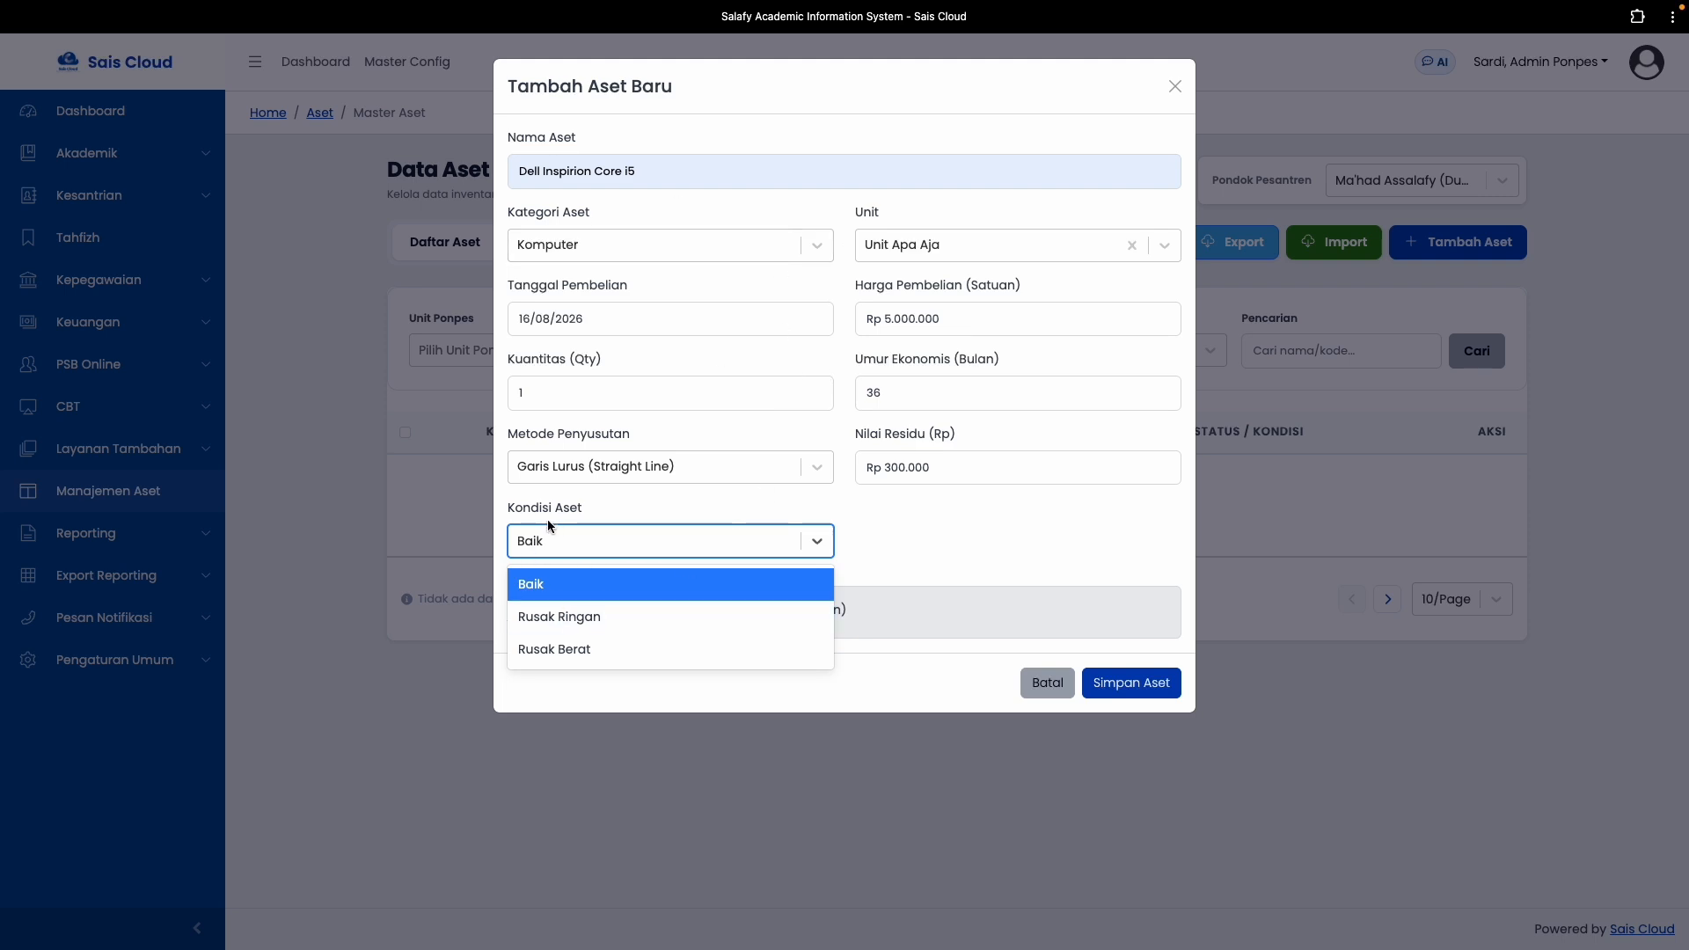
left_click(957, 560)
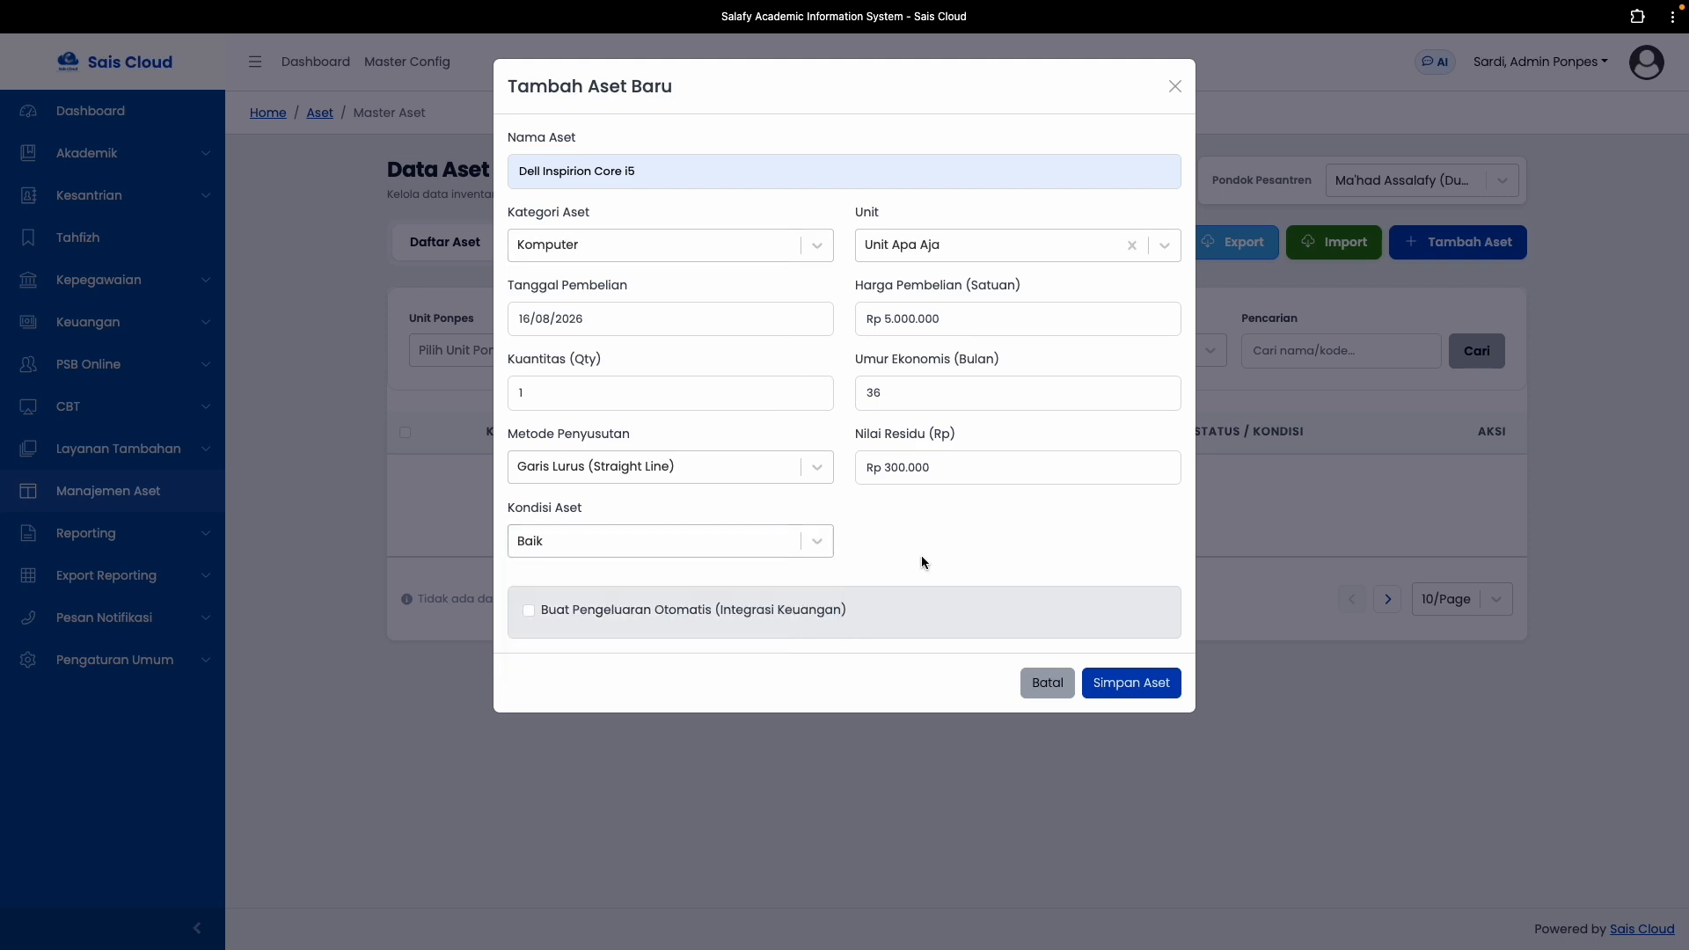
left_click(739, 544)
left_click(1004, 553)
Enable automatic expense creation for the laptop and choose the Bank Syariah Indonesia virtual account as payment method
left_click(529, 613)
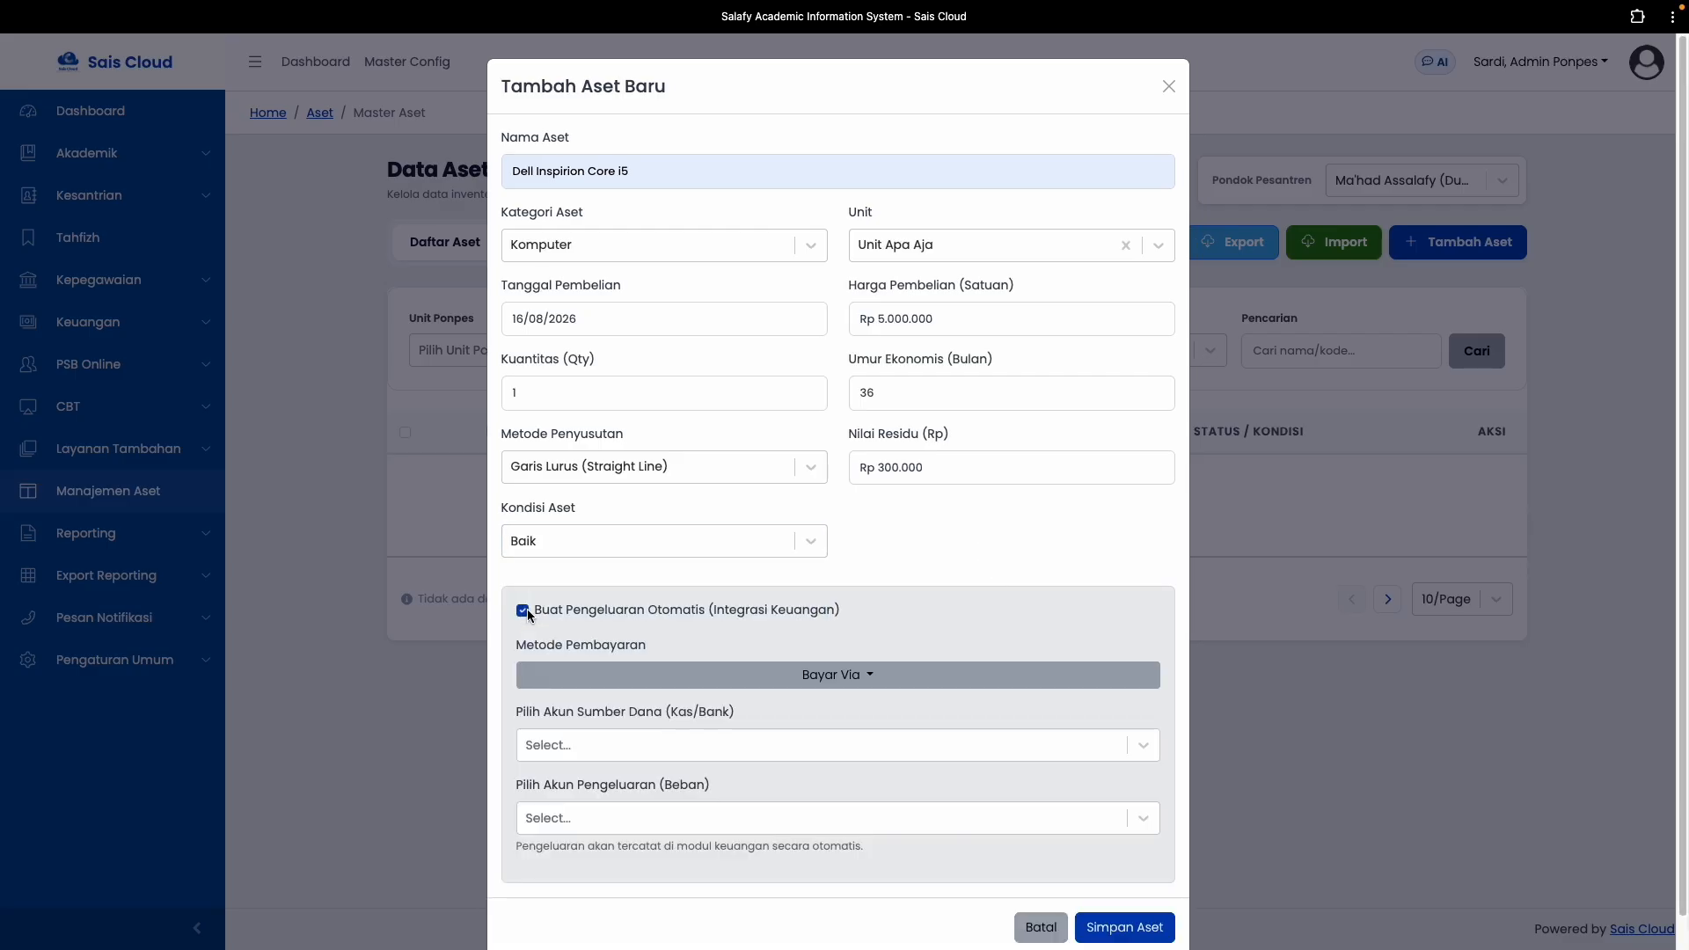
left_click(839, 676)
left_click(840, 678)
left_click(840, 677)
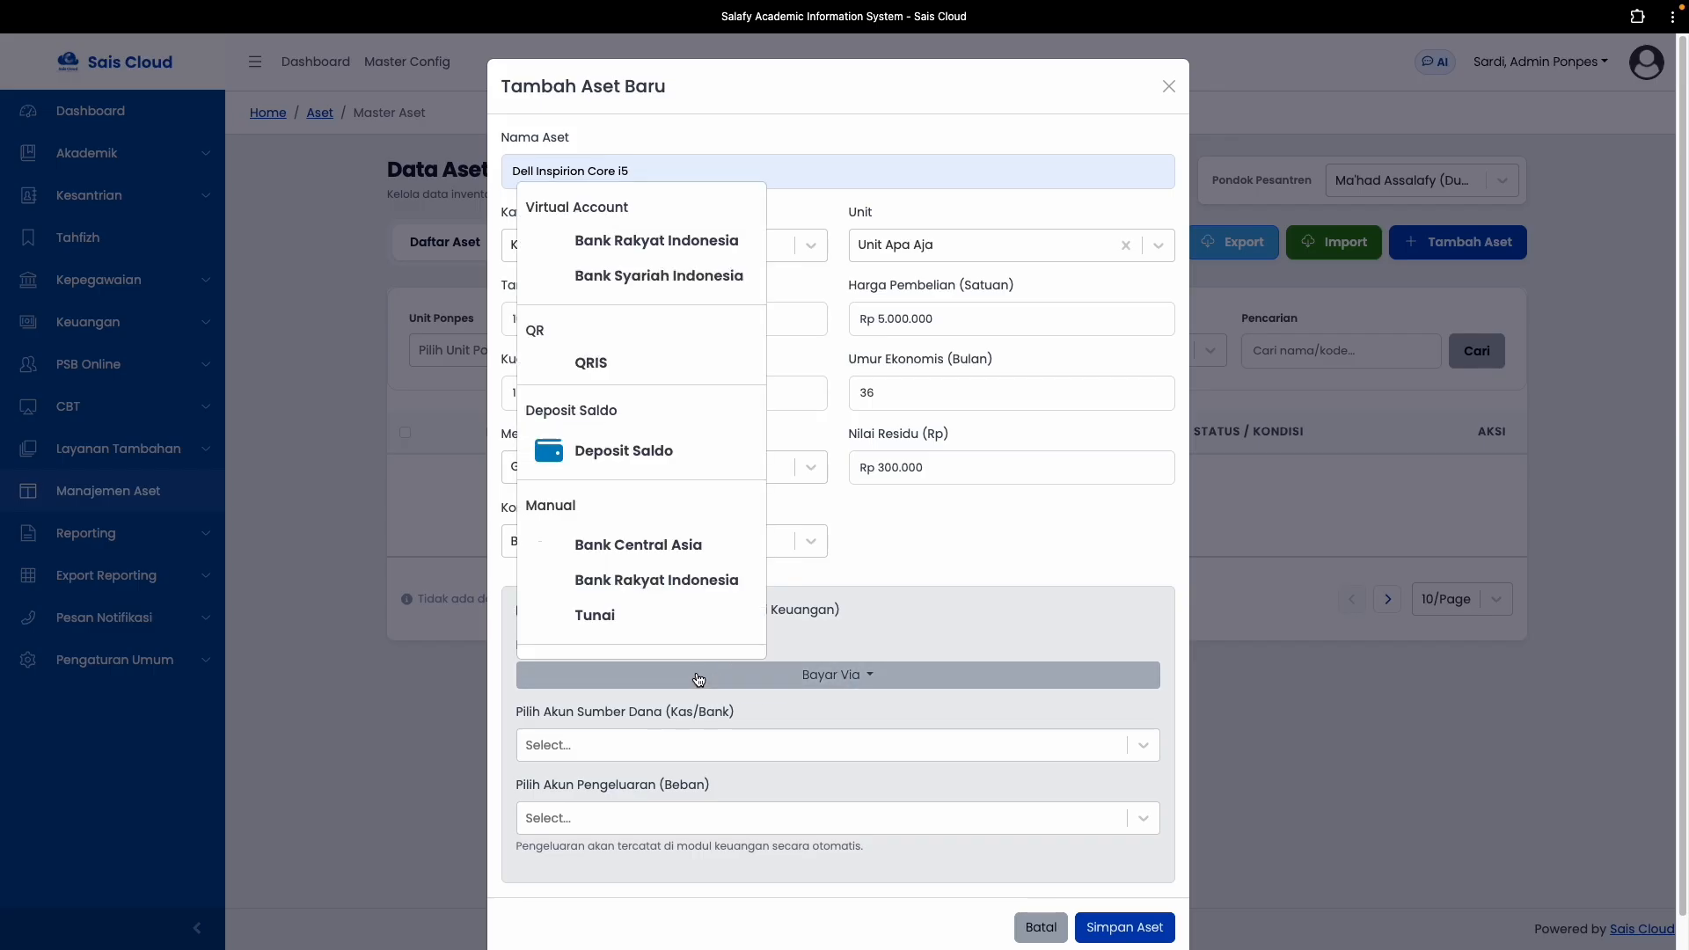
left_click(627, 284)
Look through the fund source accounts without choosing one, and turn automatic expense creation back off
left_click(606, 744)
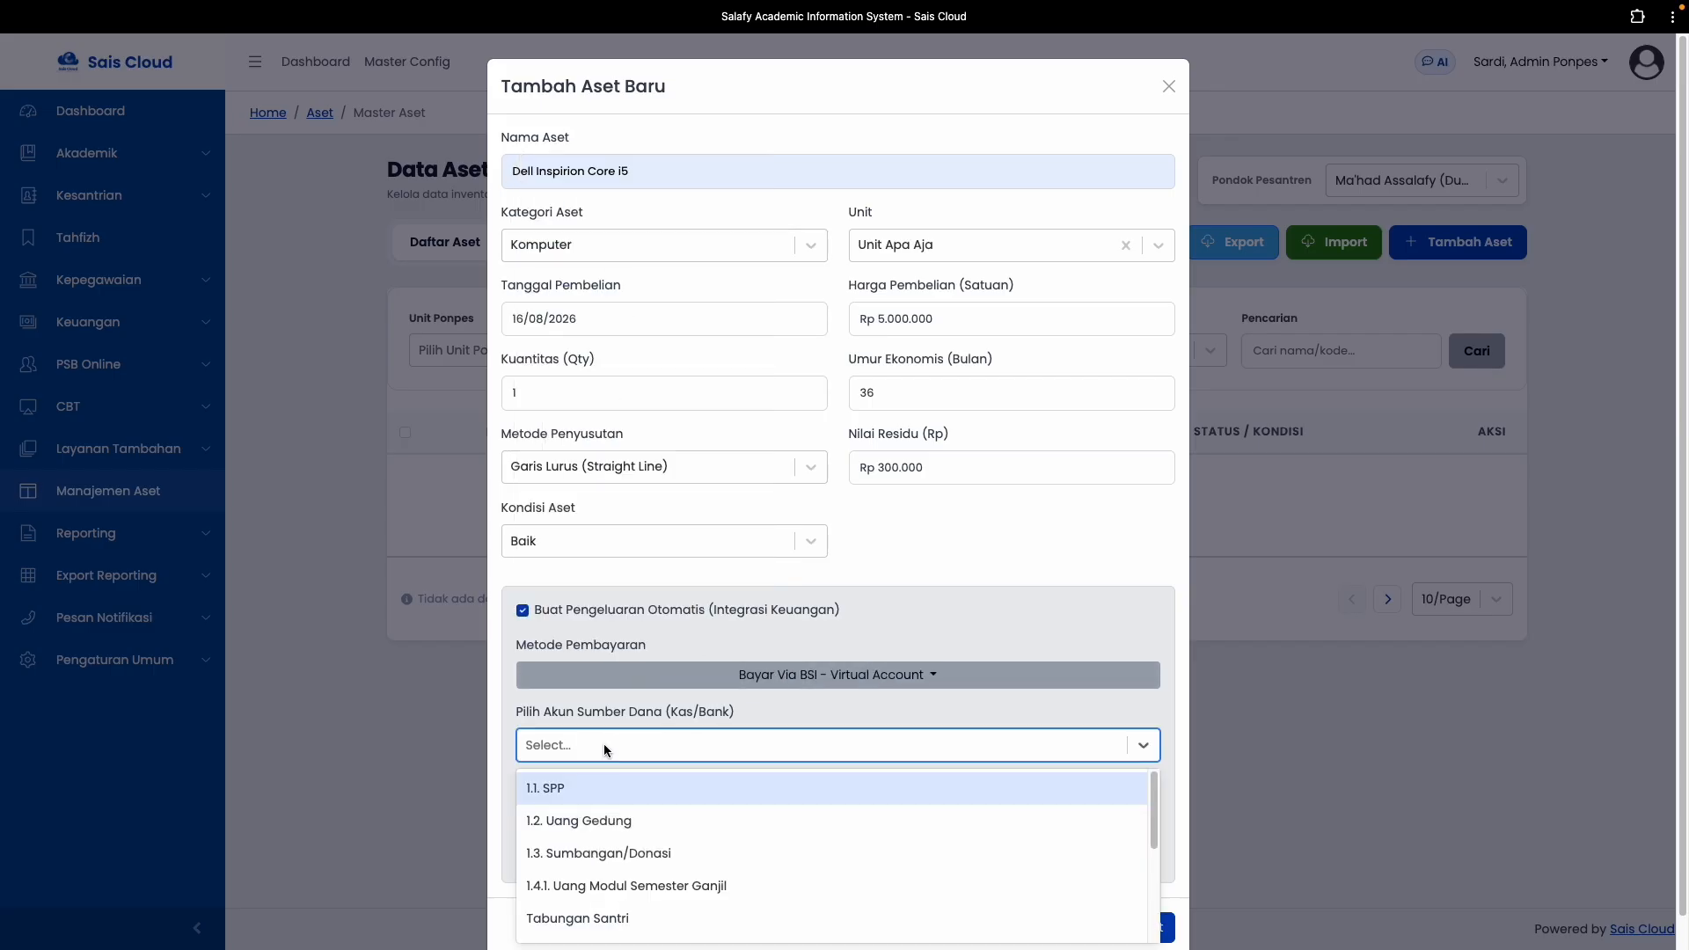
scroll(667, 799, "down", 3)
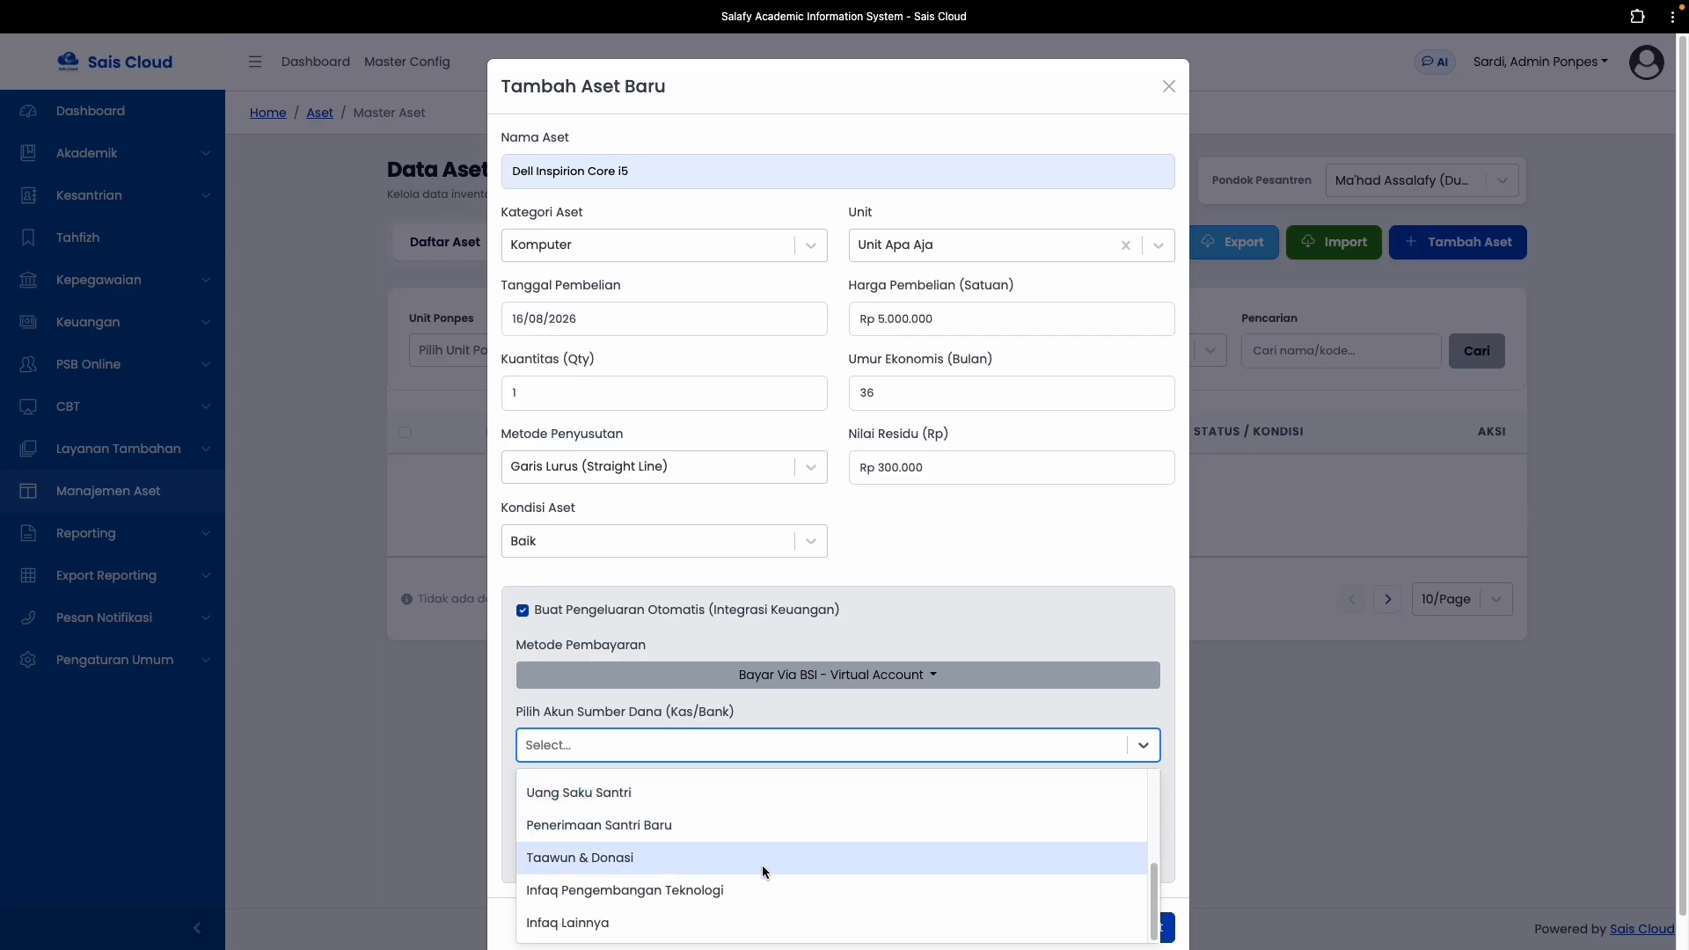
scroll(792, 717, "down", 1)
left_click(782, 664)
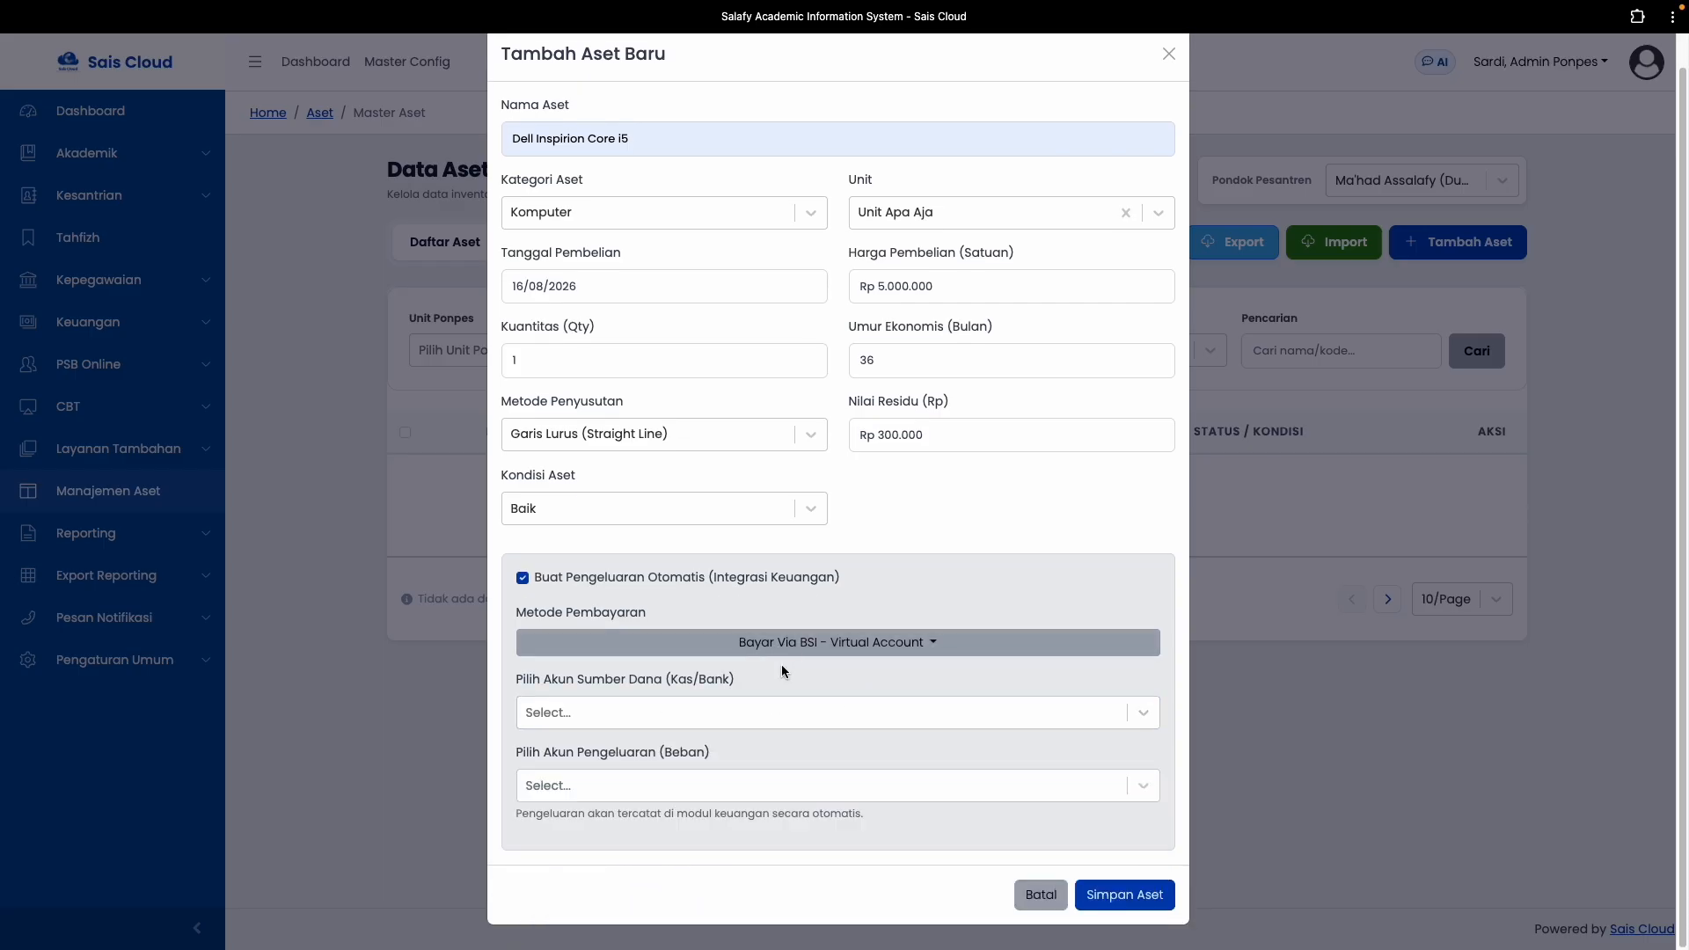
left_click(522, 579)
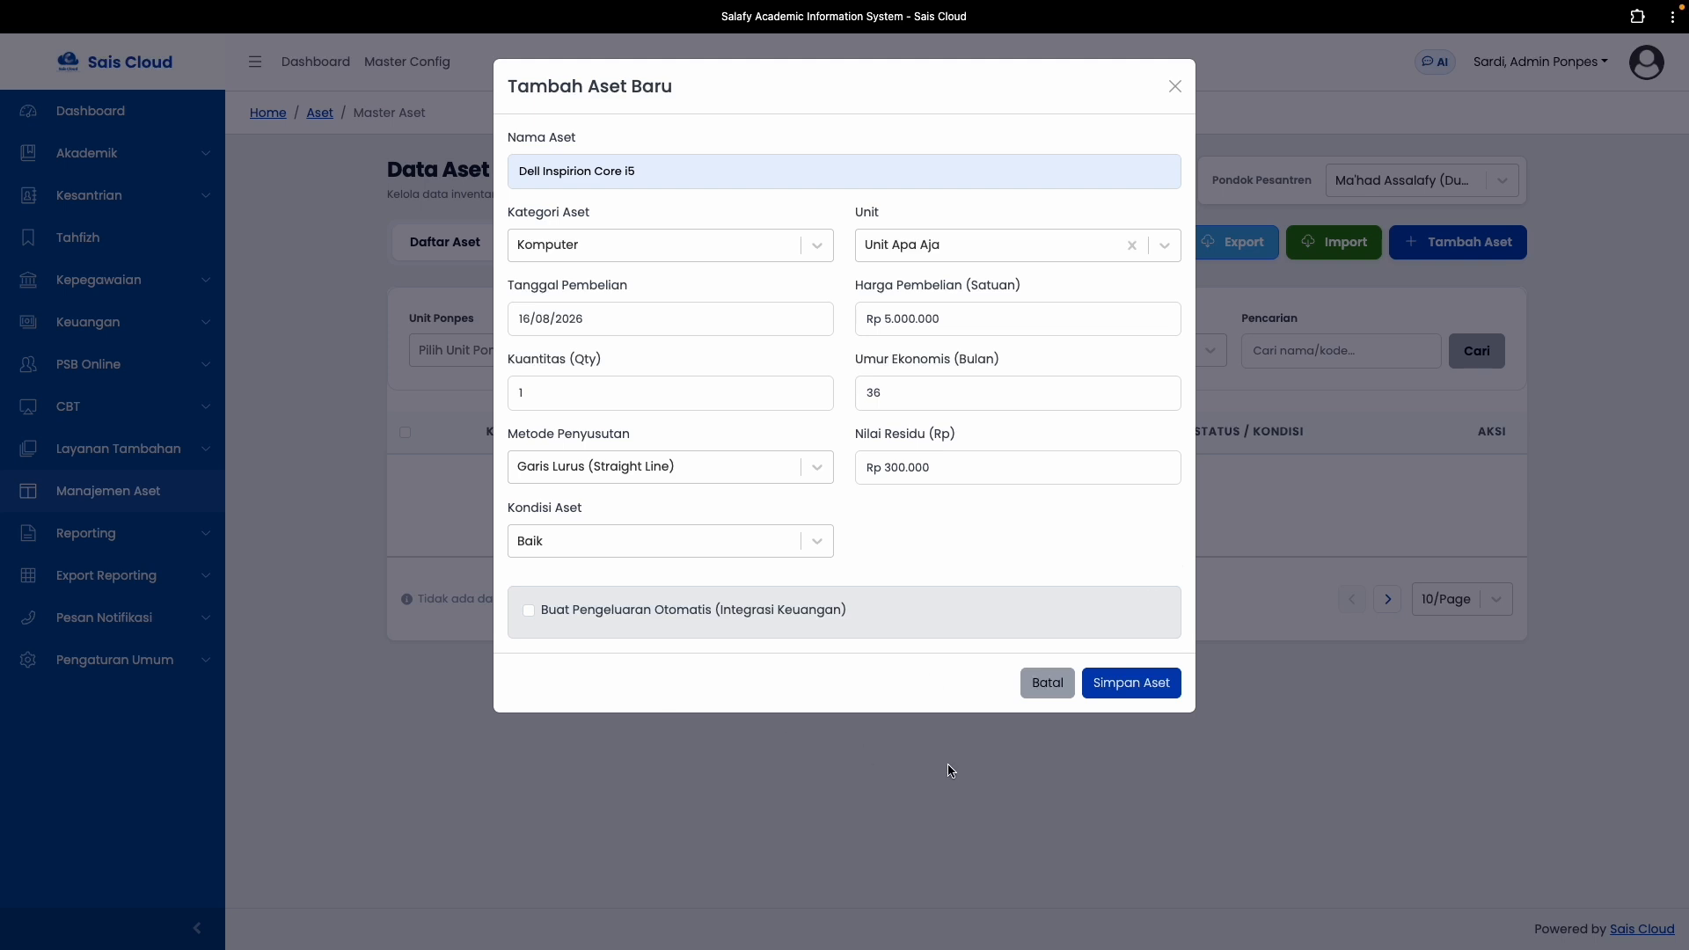
Save the Dell Inspirion Core i5 asset and check its price in the asset list
left_click(1131, 685)
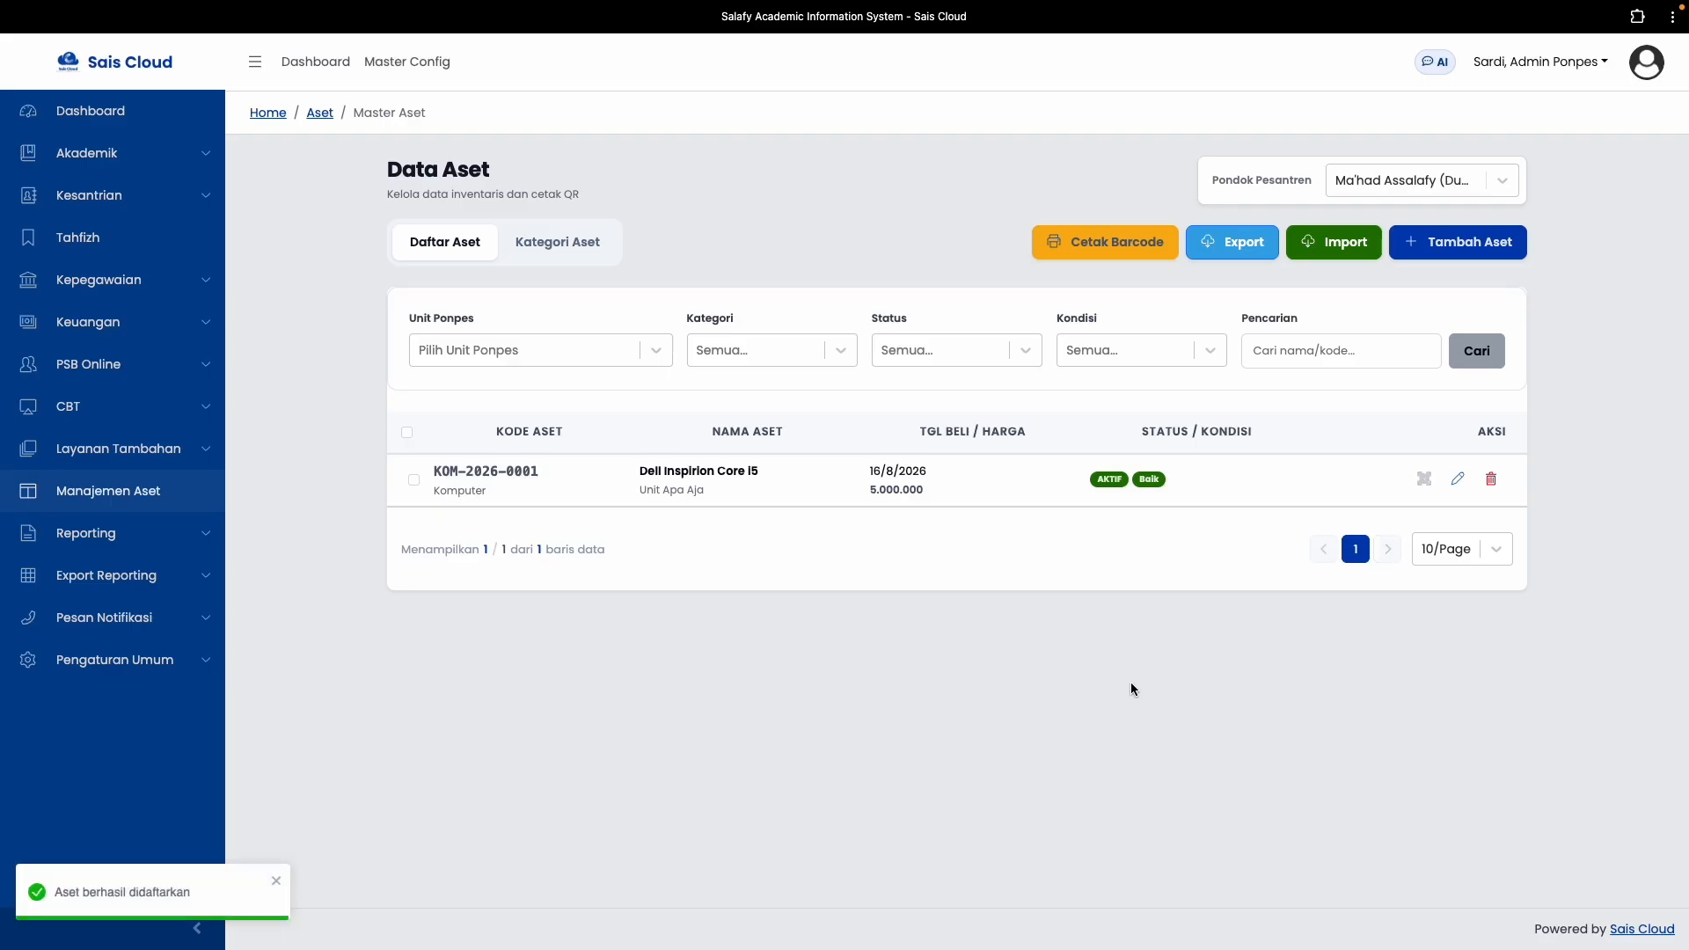
double_click(912, 491)
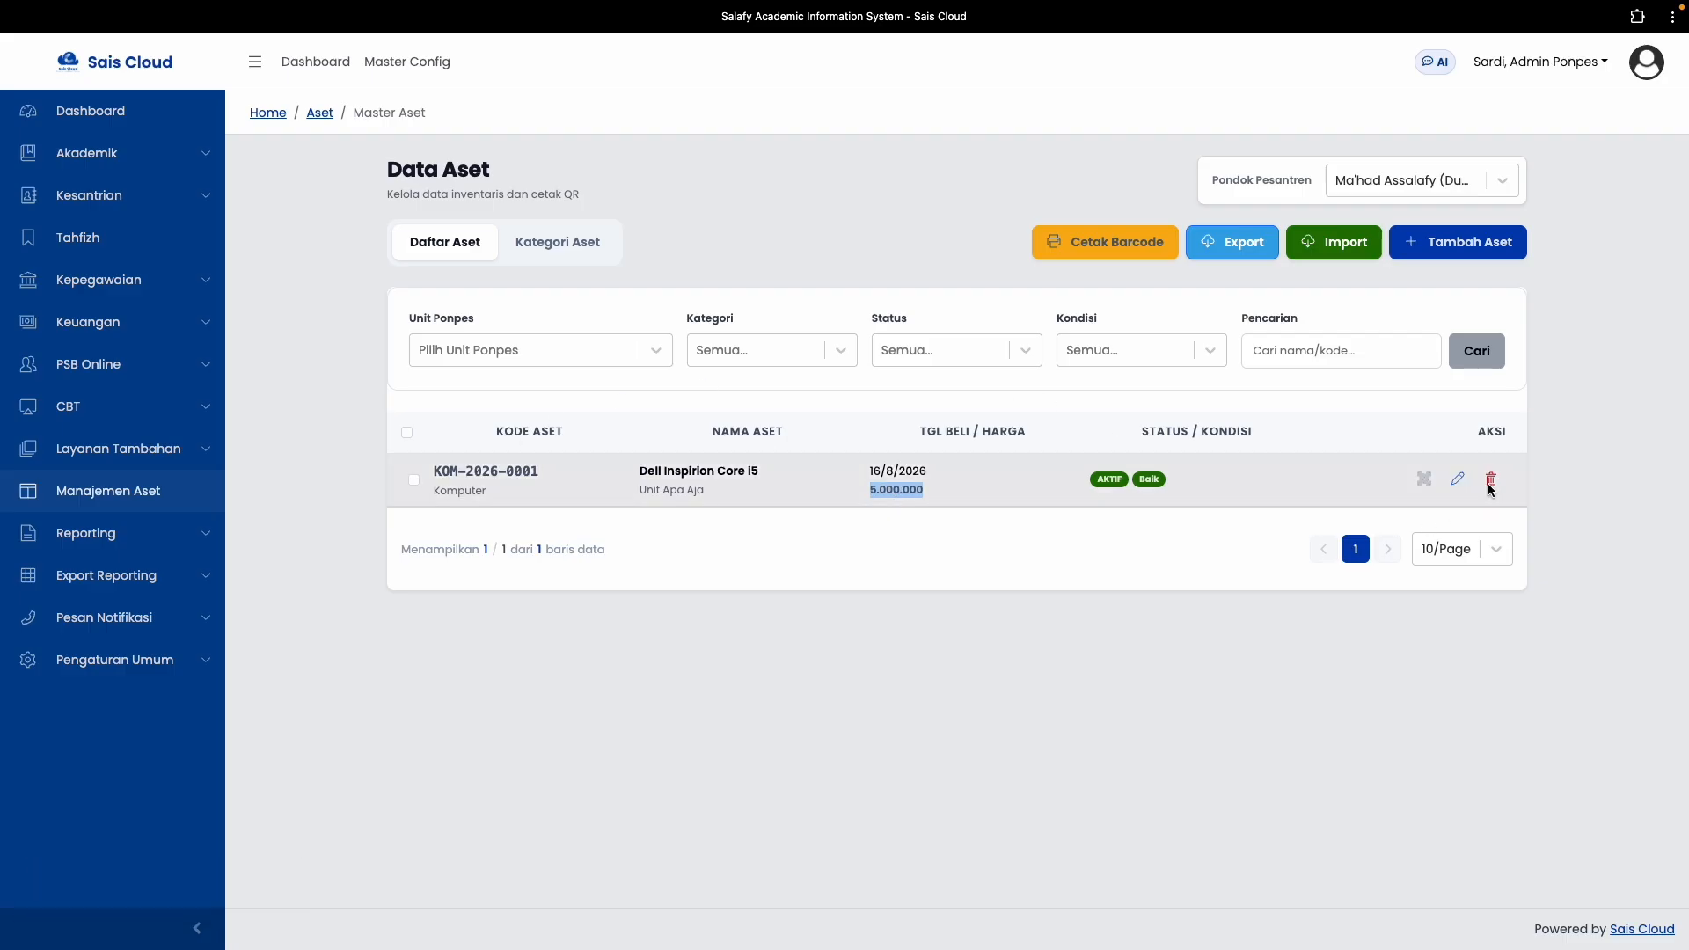
left_click(1440, 251)
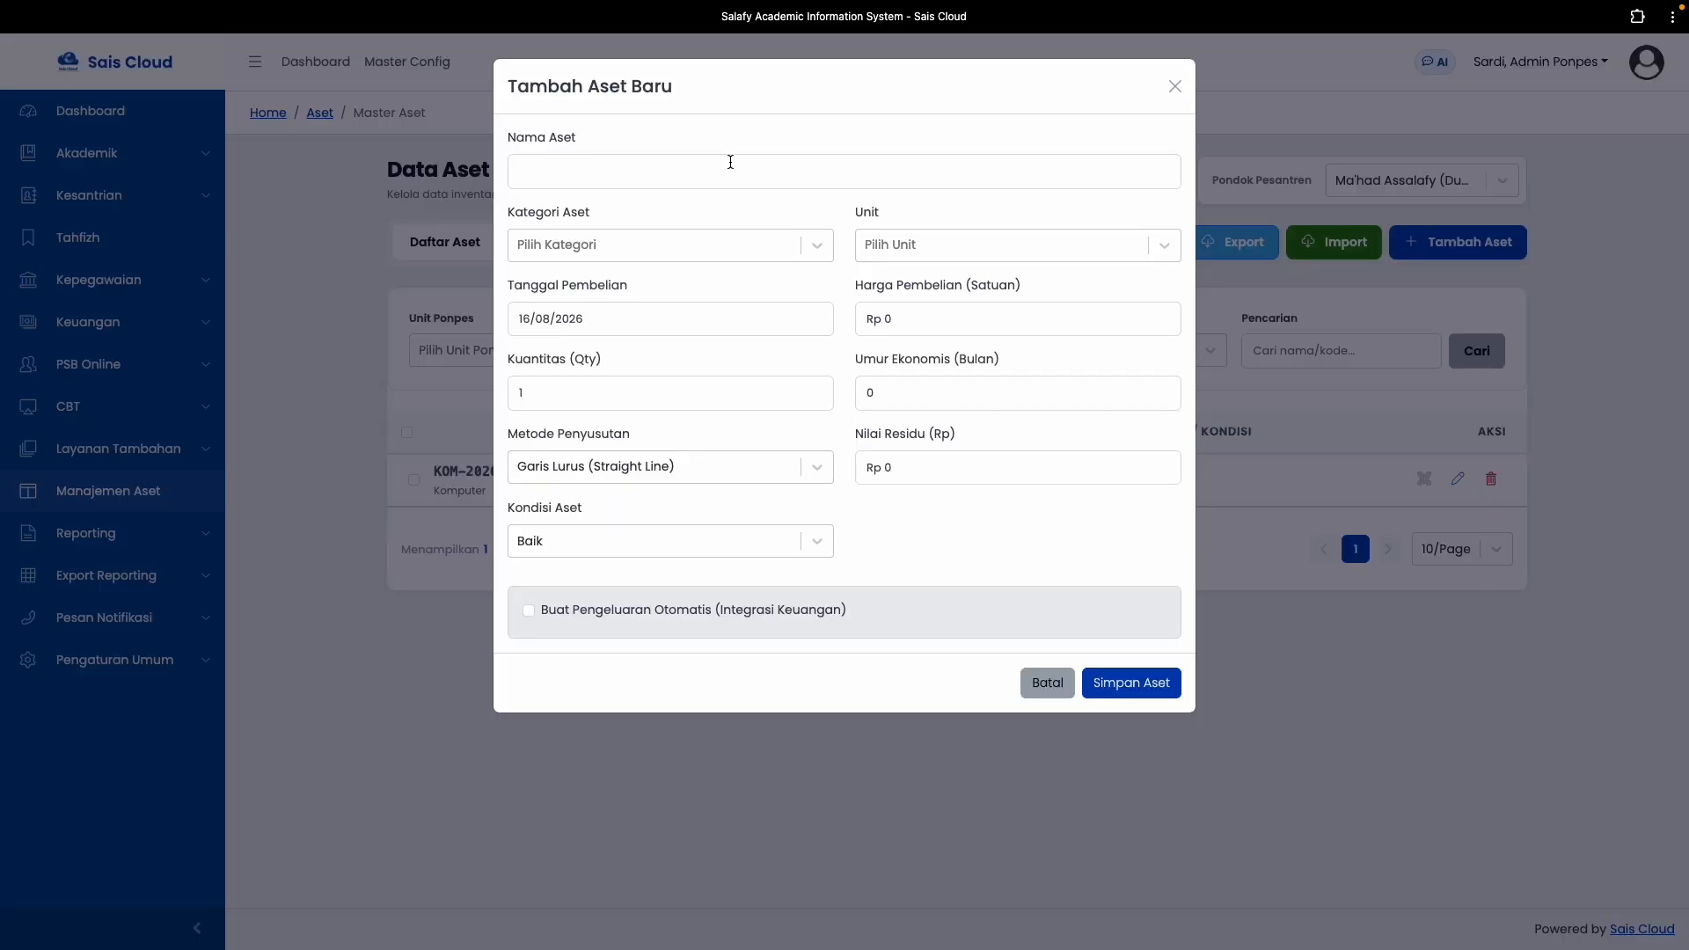
left_click(676, 176)
left_click(1173, 87)
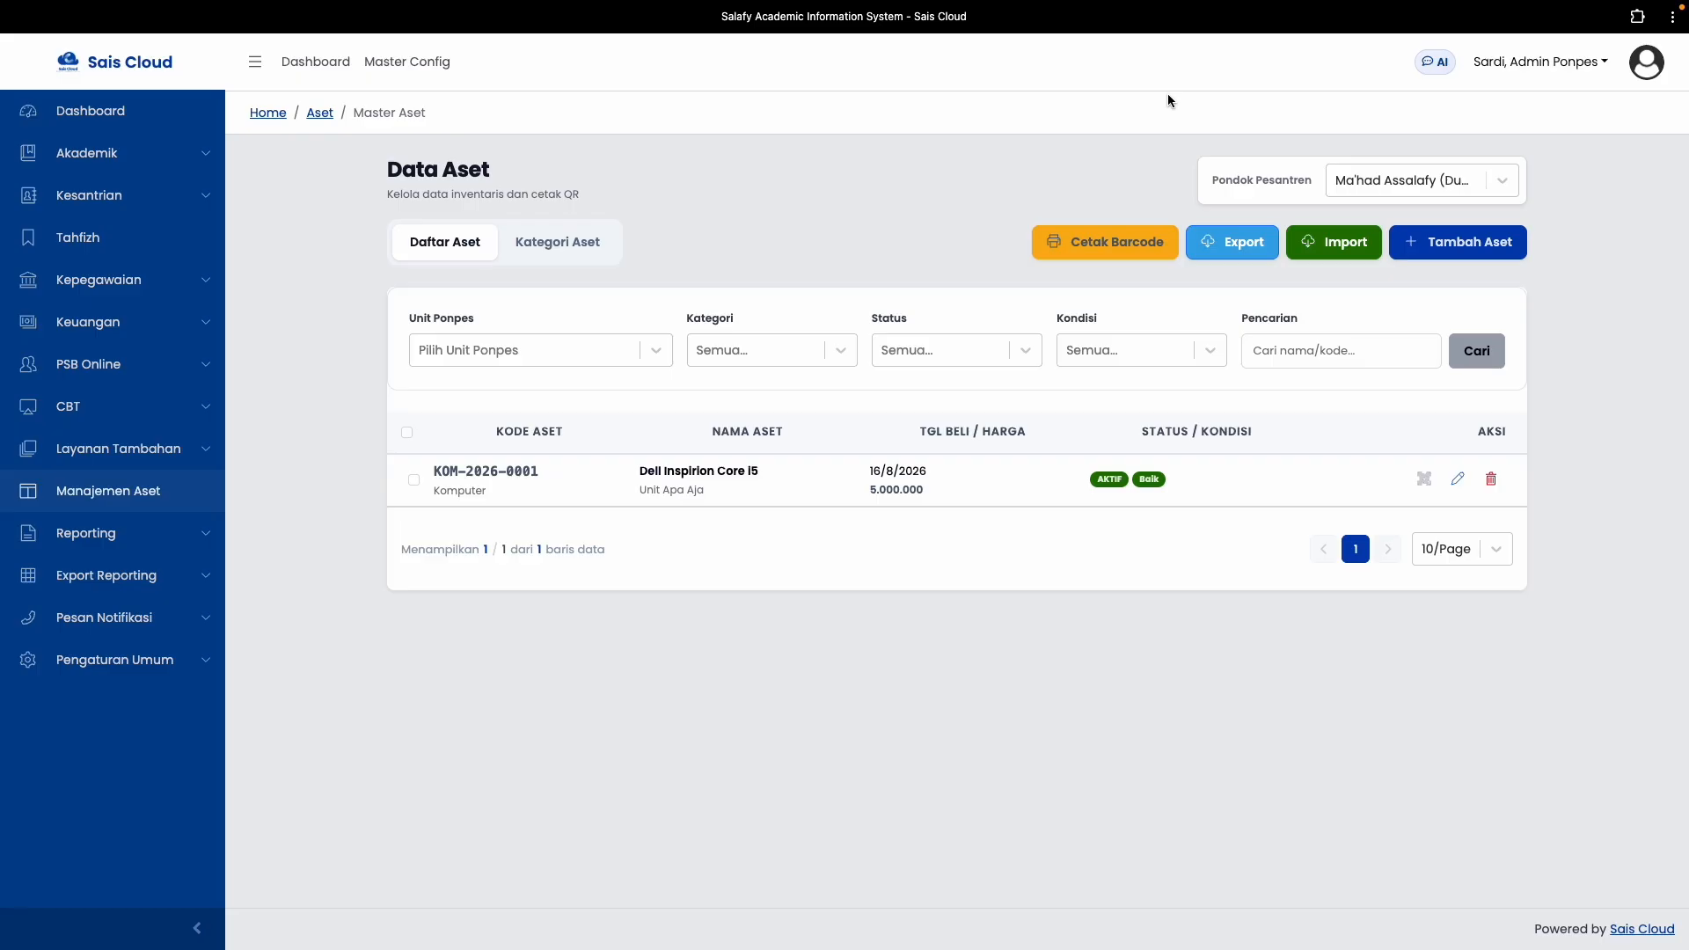
Start a new asset category named Kursi Kelas with the asset code prefix KRS
left_click(572, 243)
left_click(1403, 331)
left_click(807, 170)
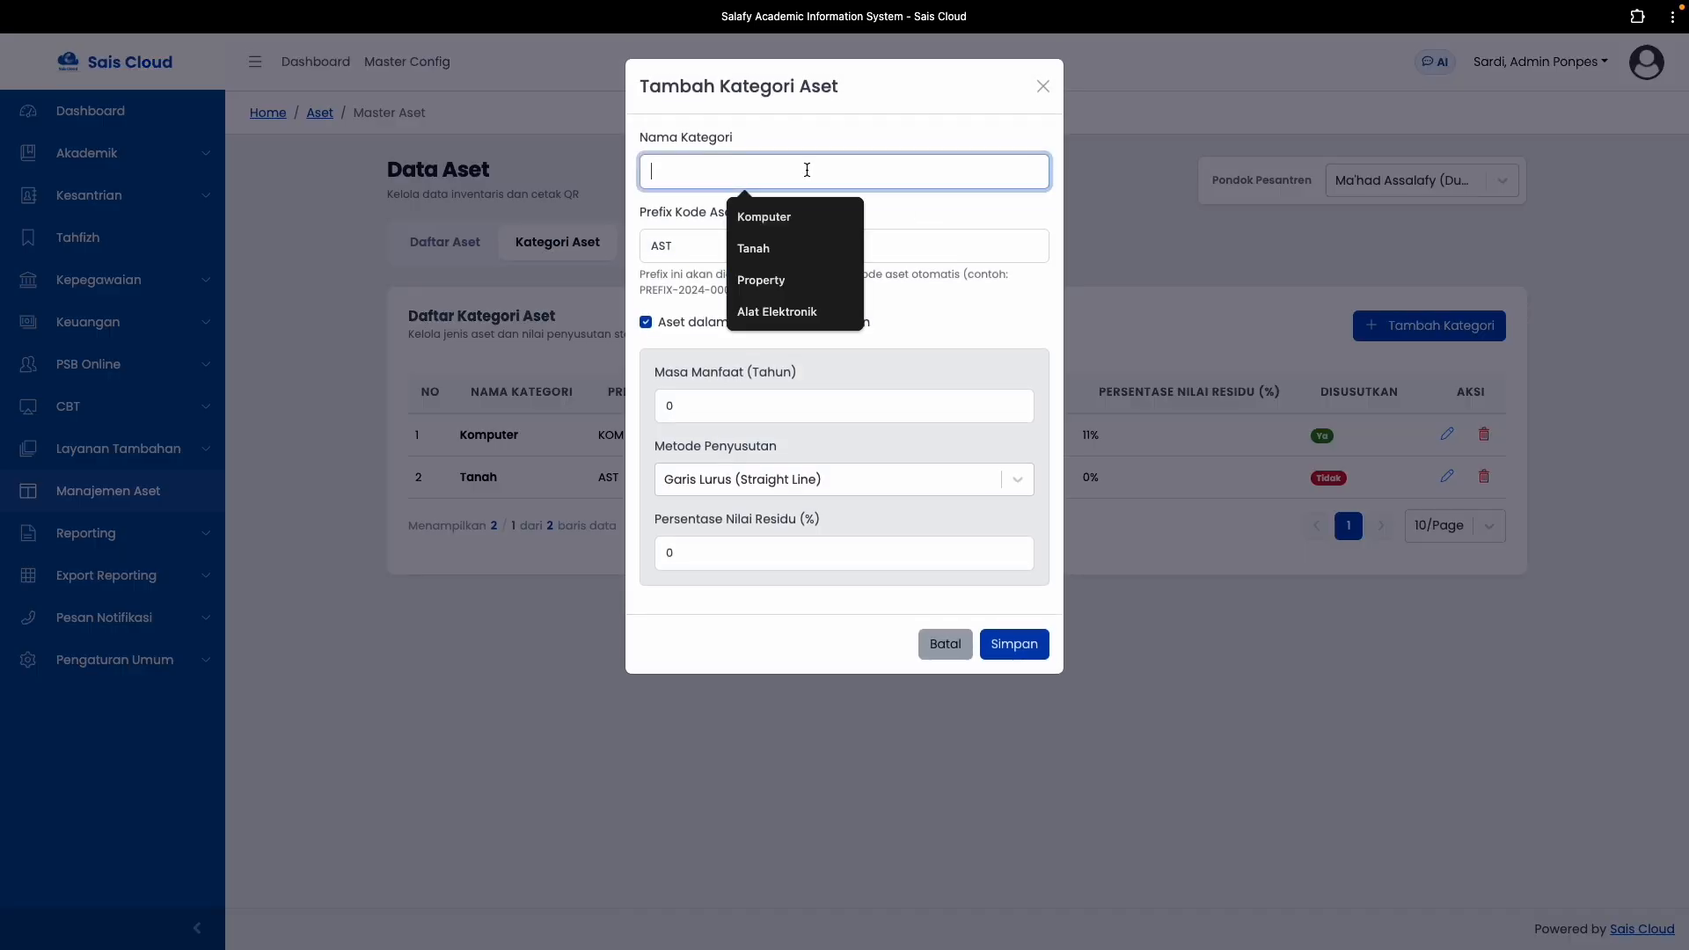
type("Kurs")
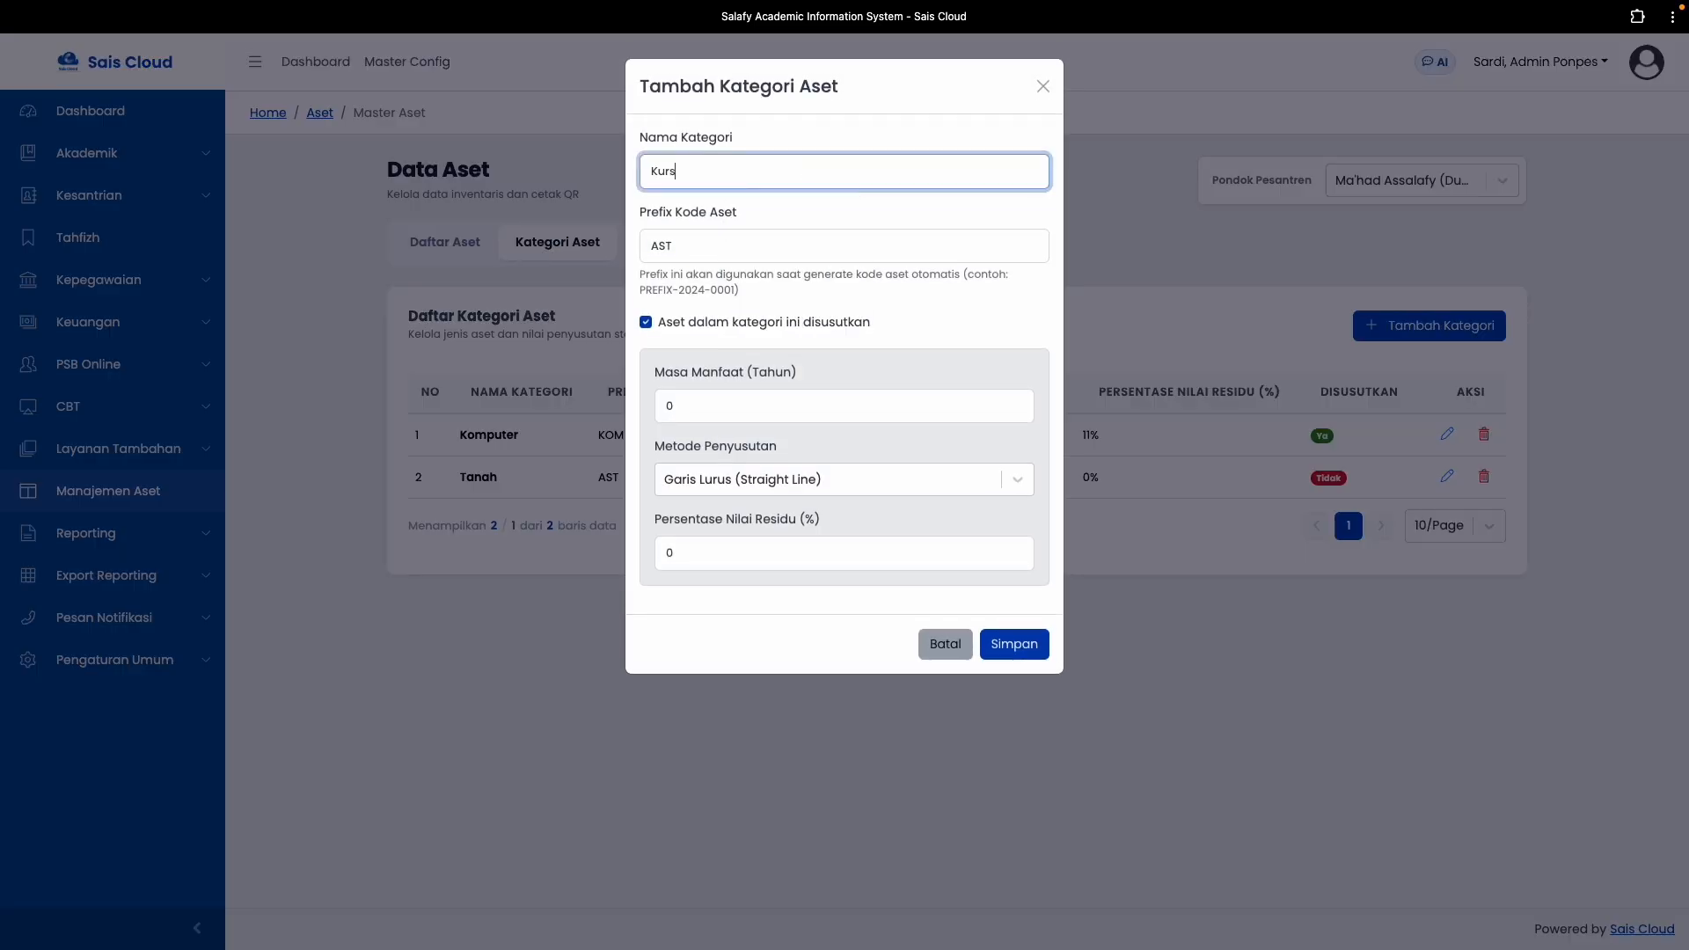
type("i Kelas")
key("Tab")
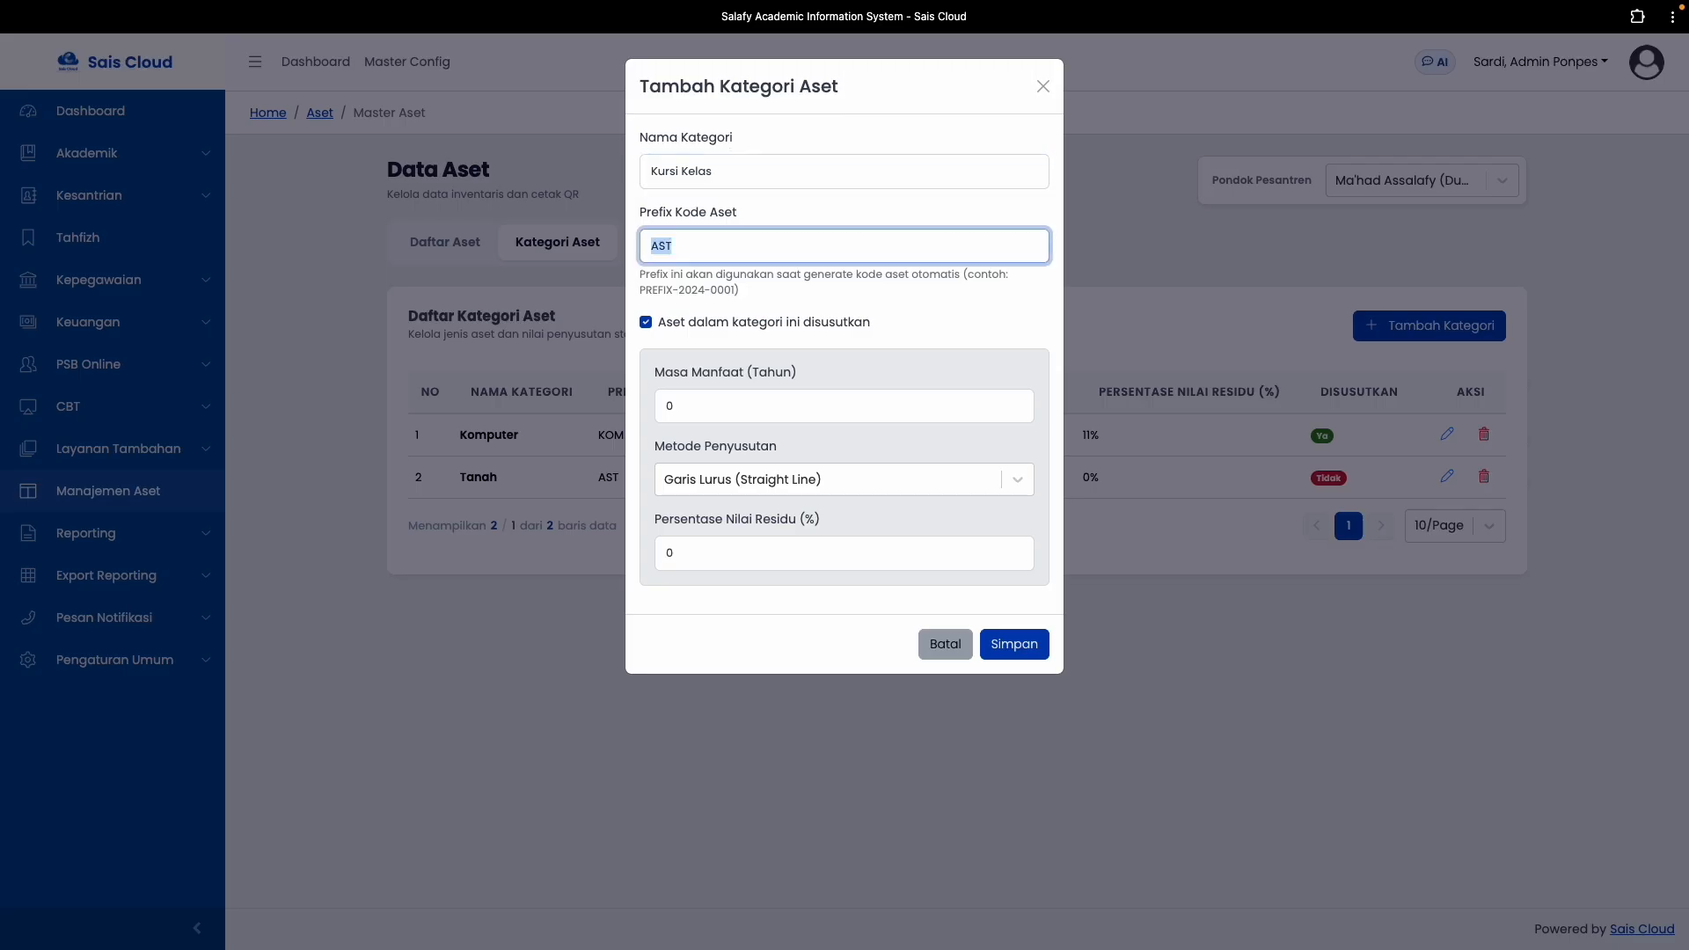
type("KR")
Set the Kursi Kelas category's useful life to 2 years and residual value percentage to 5, and save it
key("Tab")
key("Tab")
type("2")
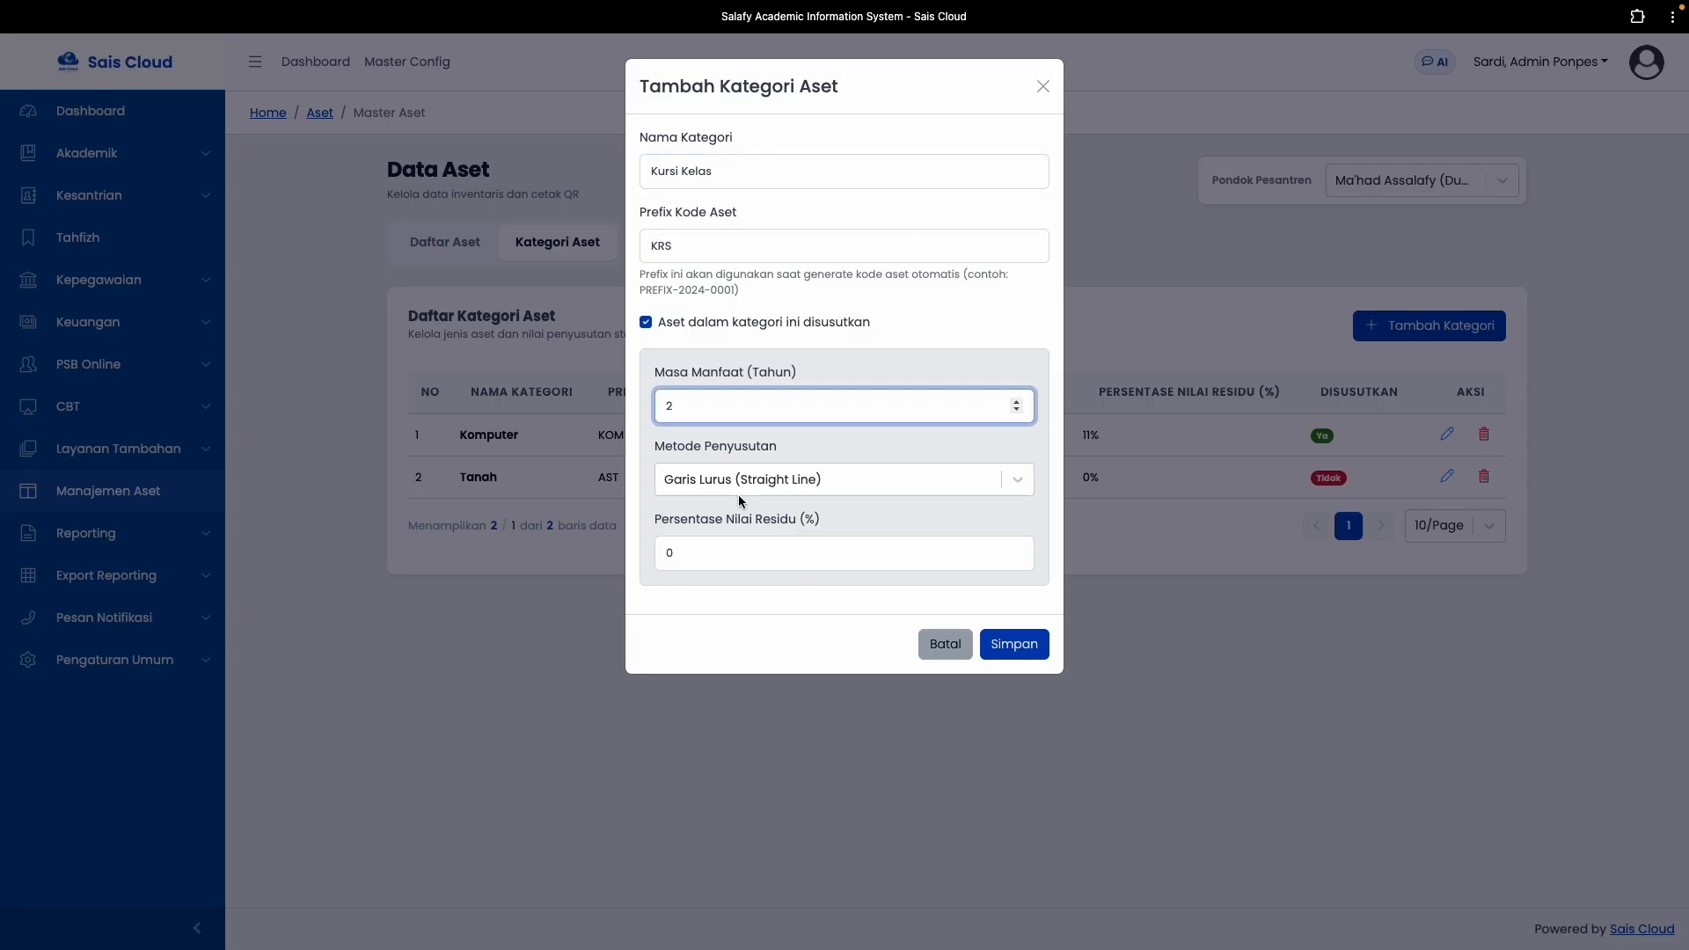
left_click(746, 555)
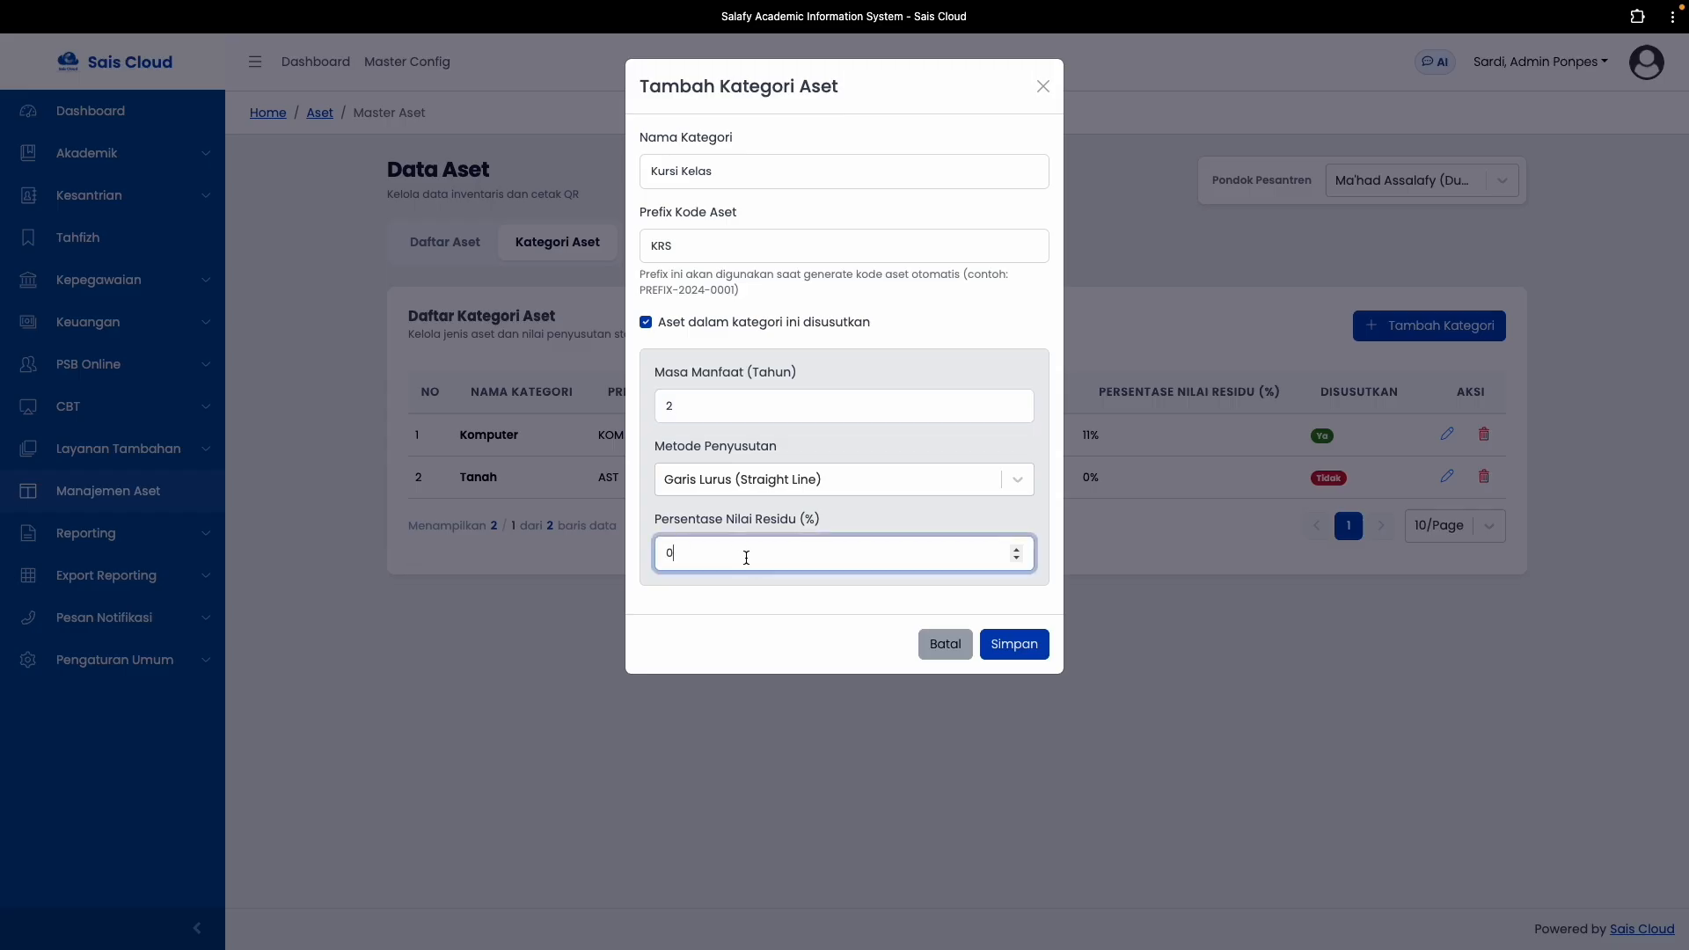
double_click(747, 554)
type("5")
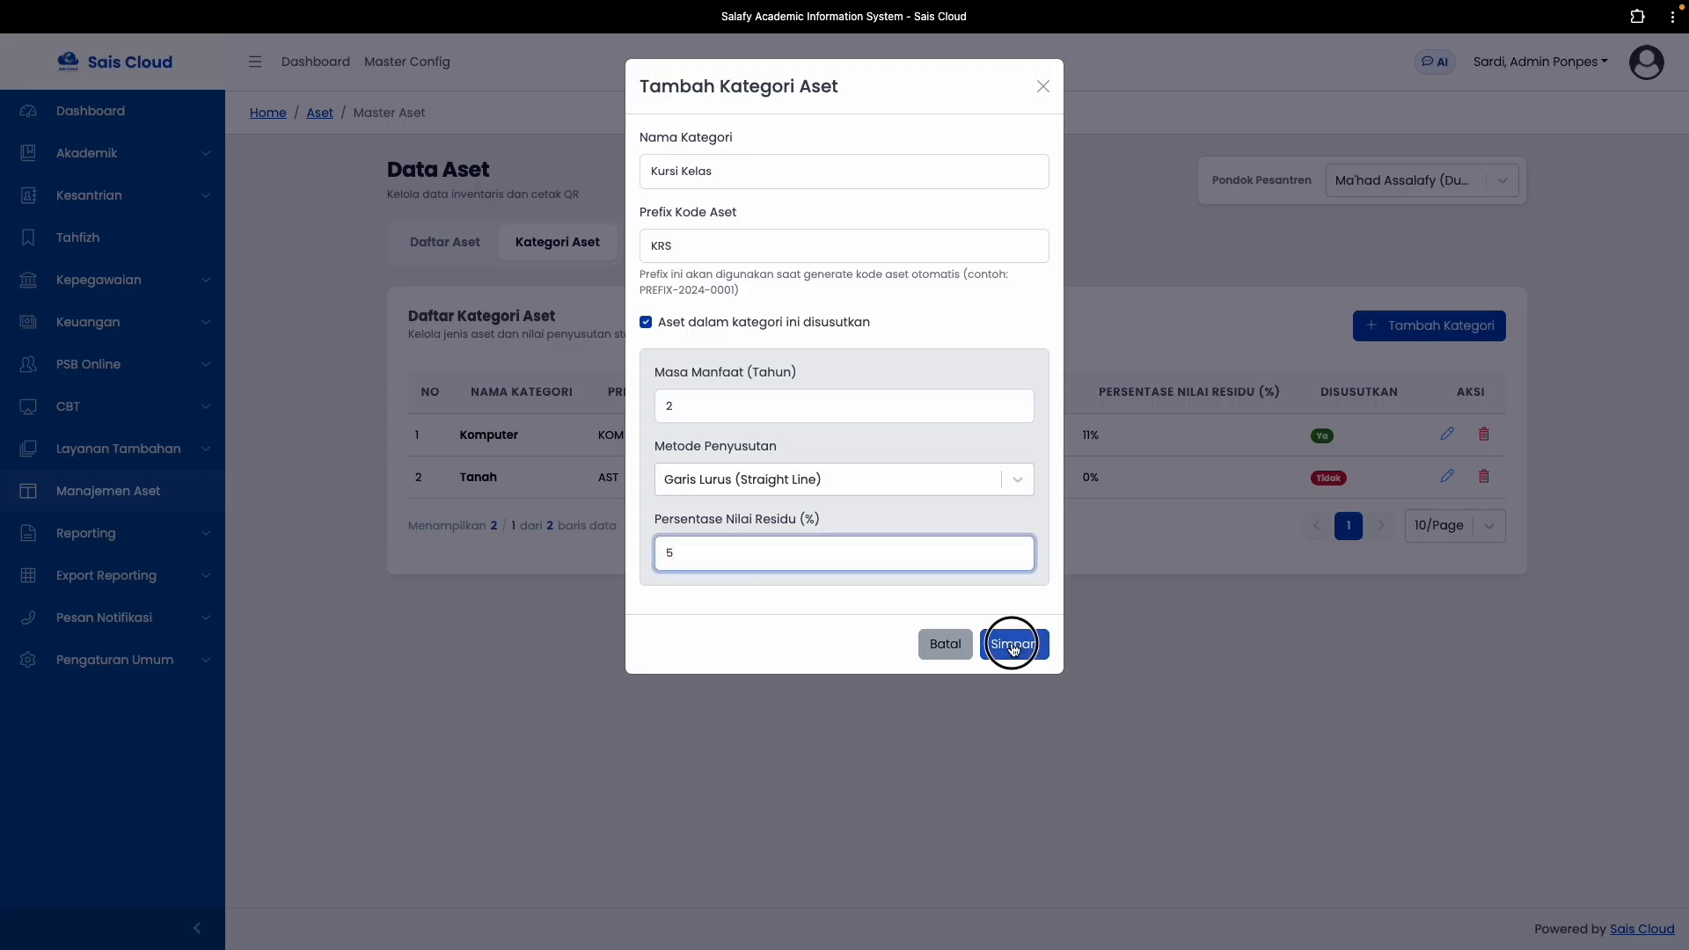
left_click(1014, 645)
Start a new asset in the asset list and name it Kursi Kelas
left_click(443, 247)
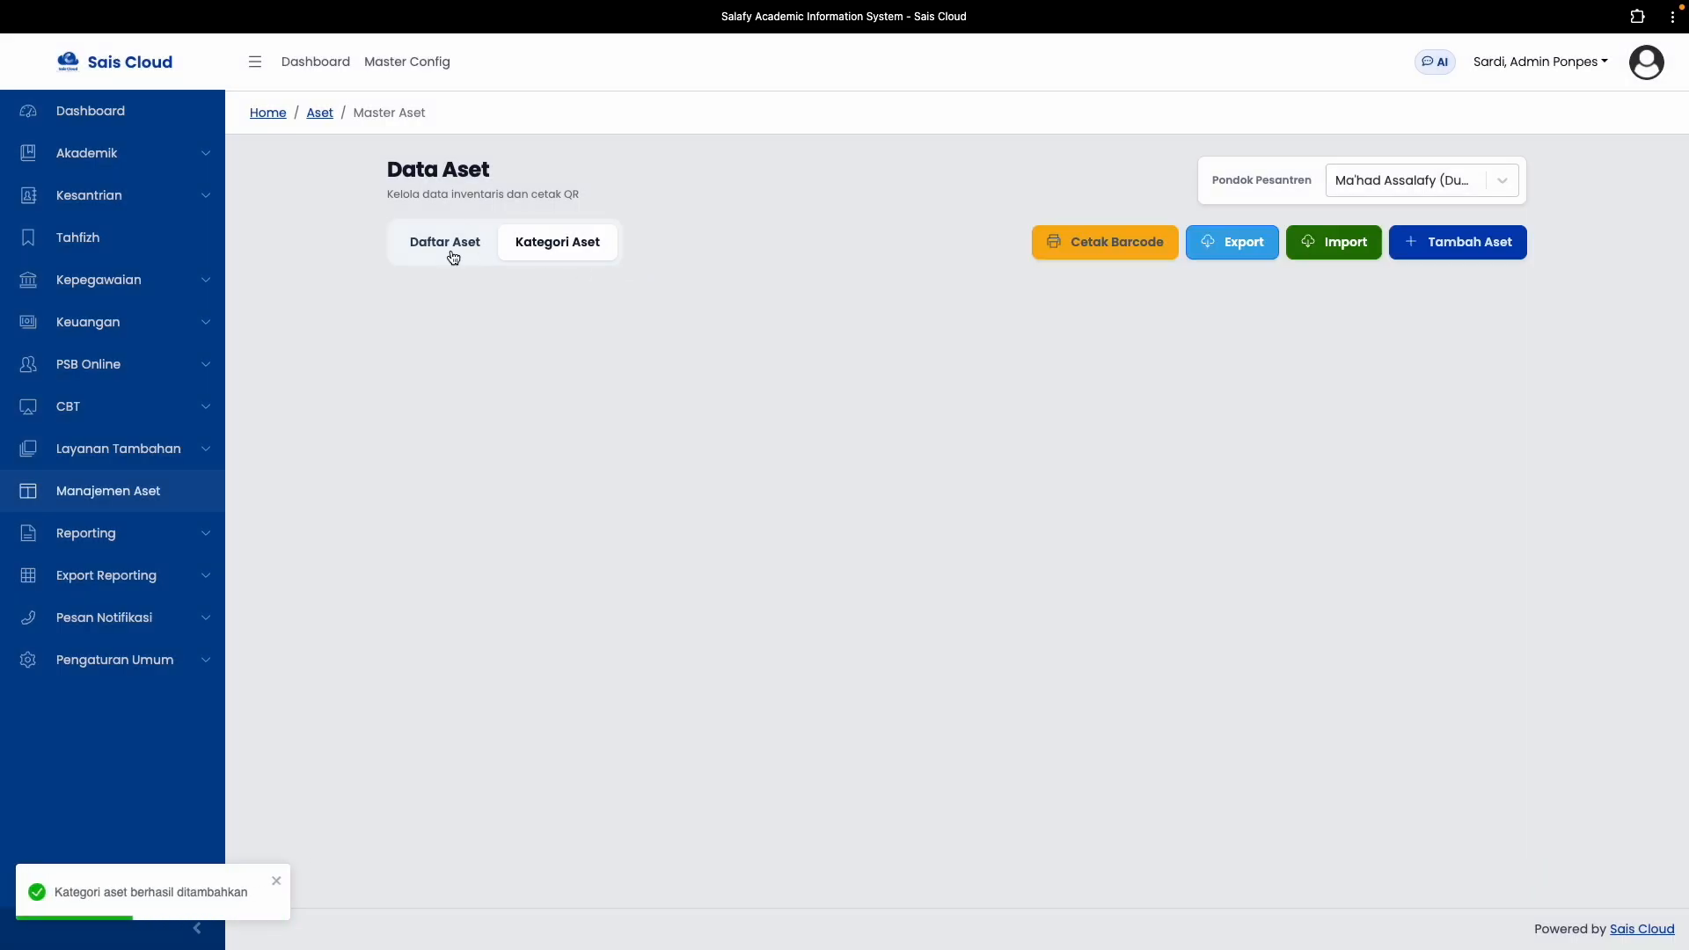
left_click(1484, 254)
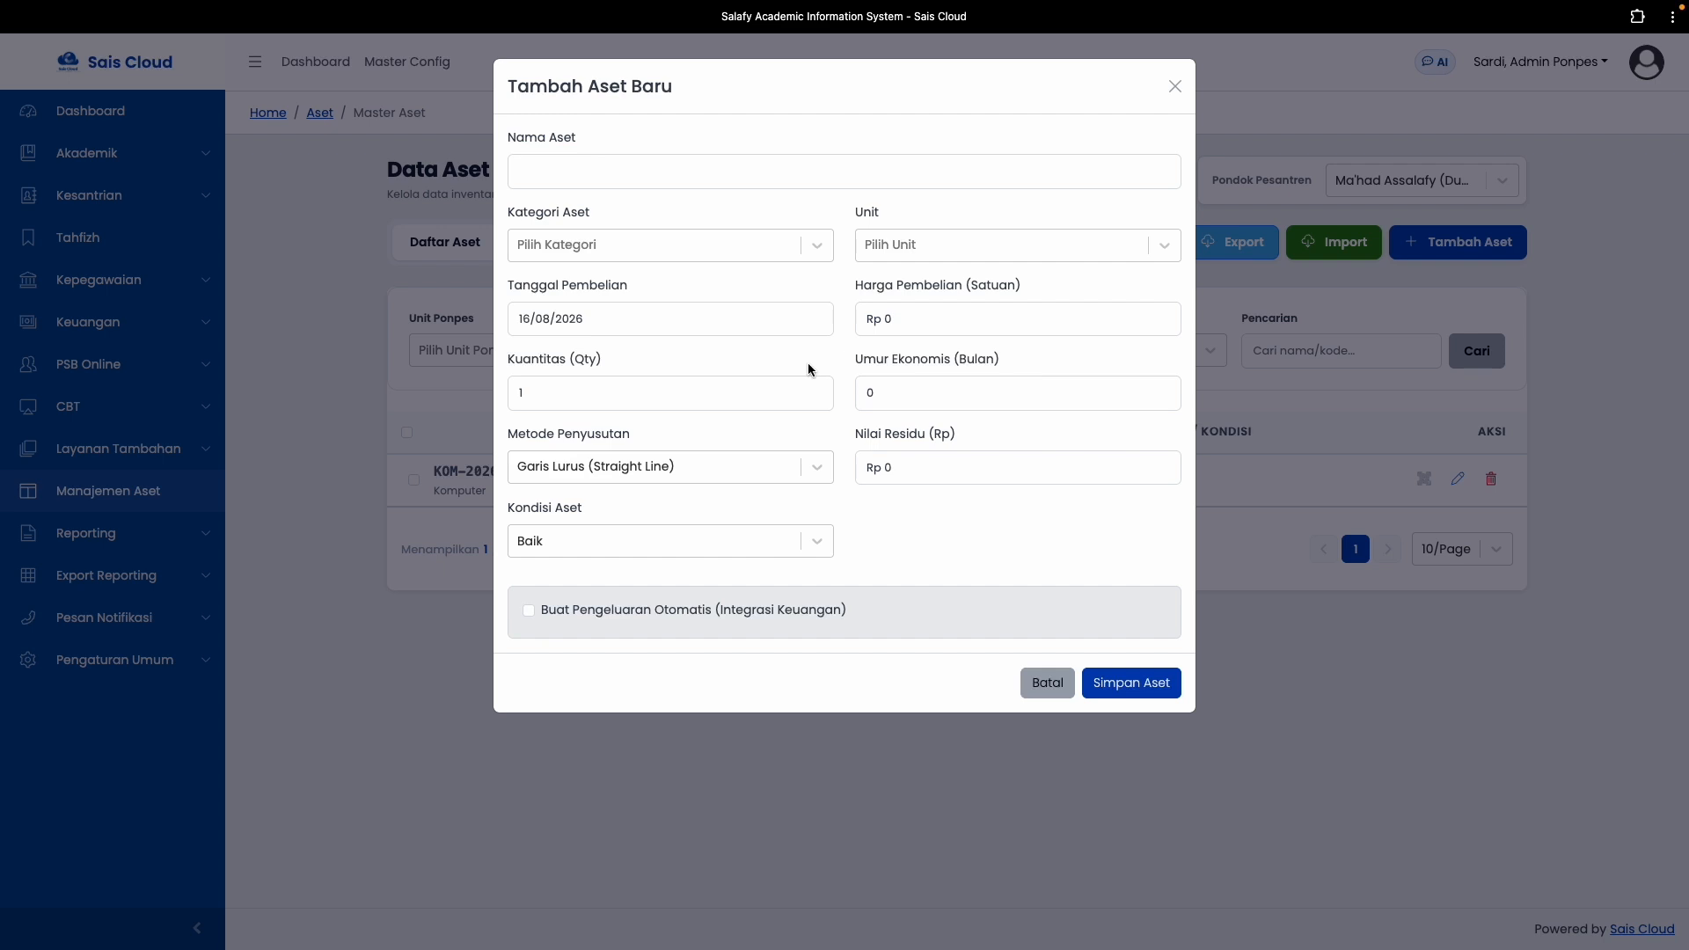
left_click(619, 163)
type("Kursi ")
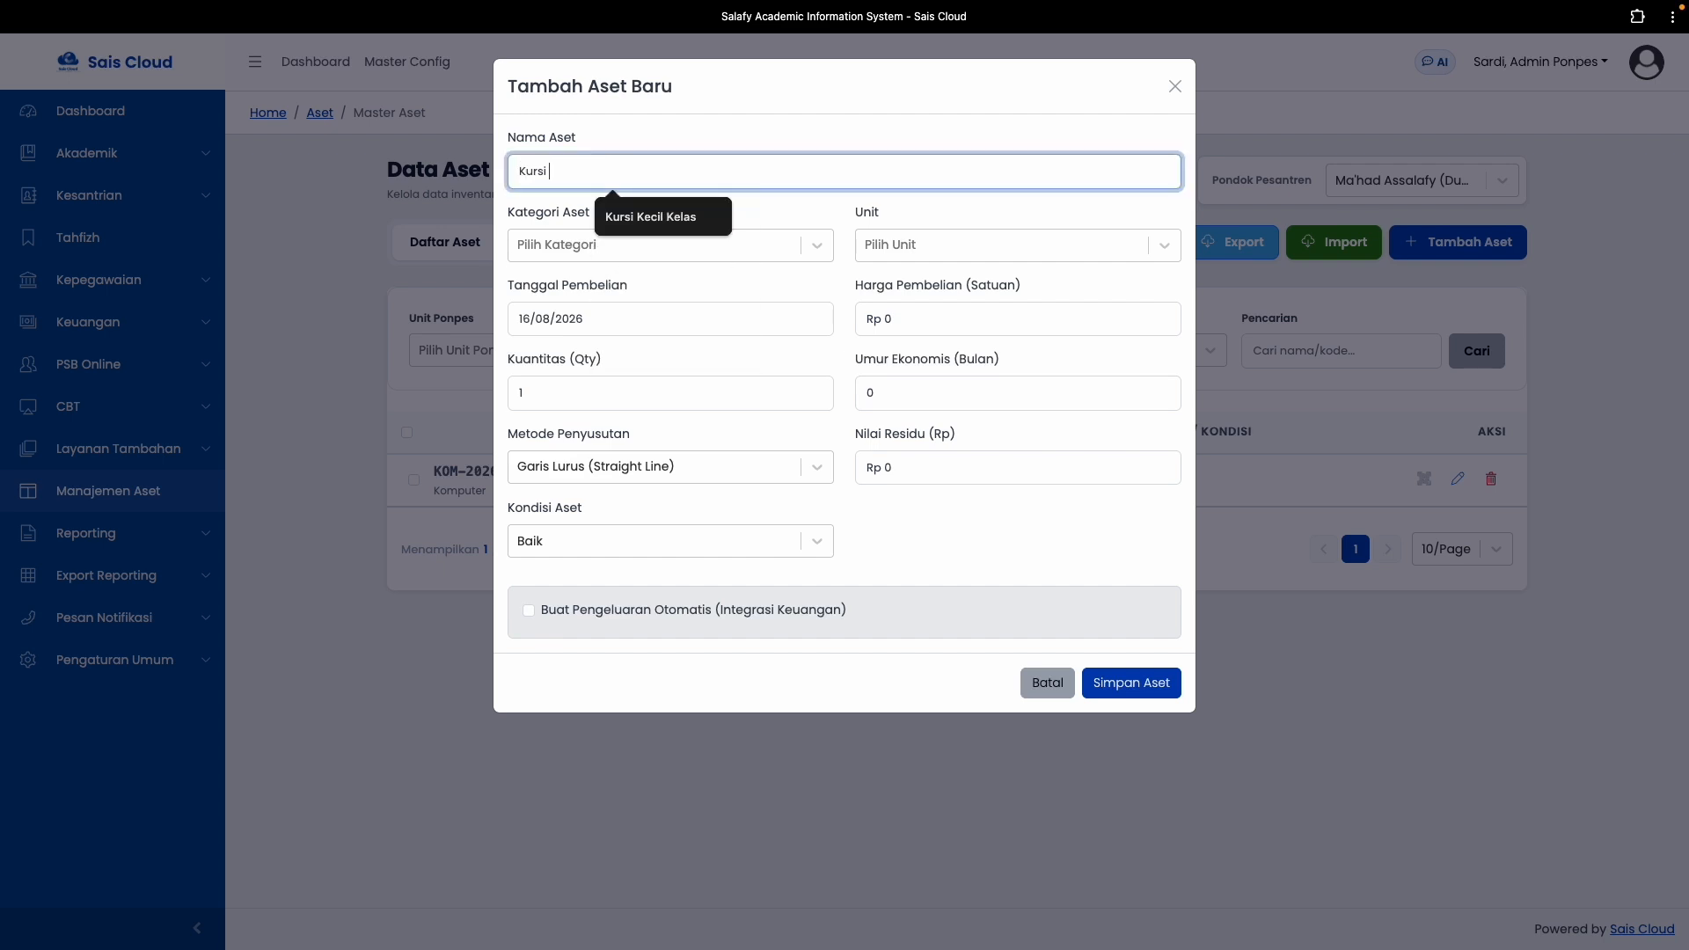
type("Kelas")
Assign the new chair asset to the Kursi Kelas category and the unit Unit Apa Aja
left_click(679, 245)
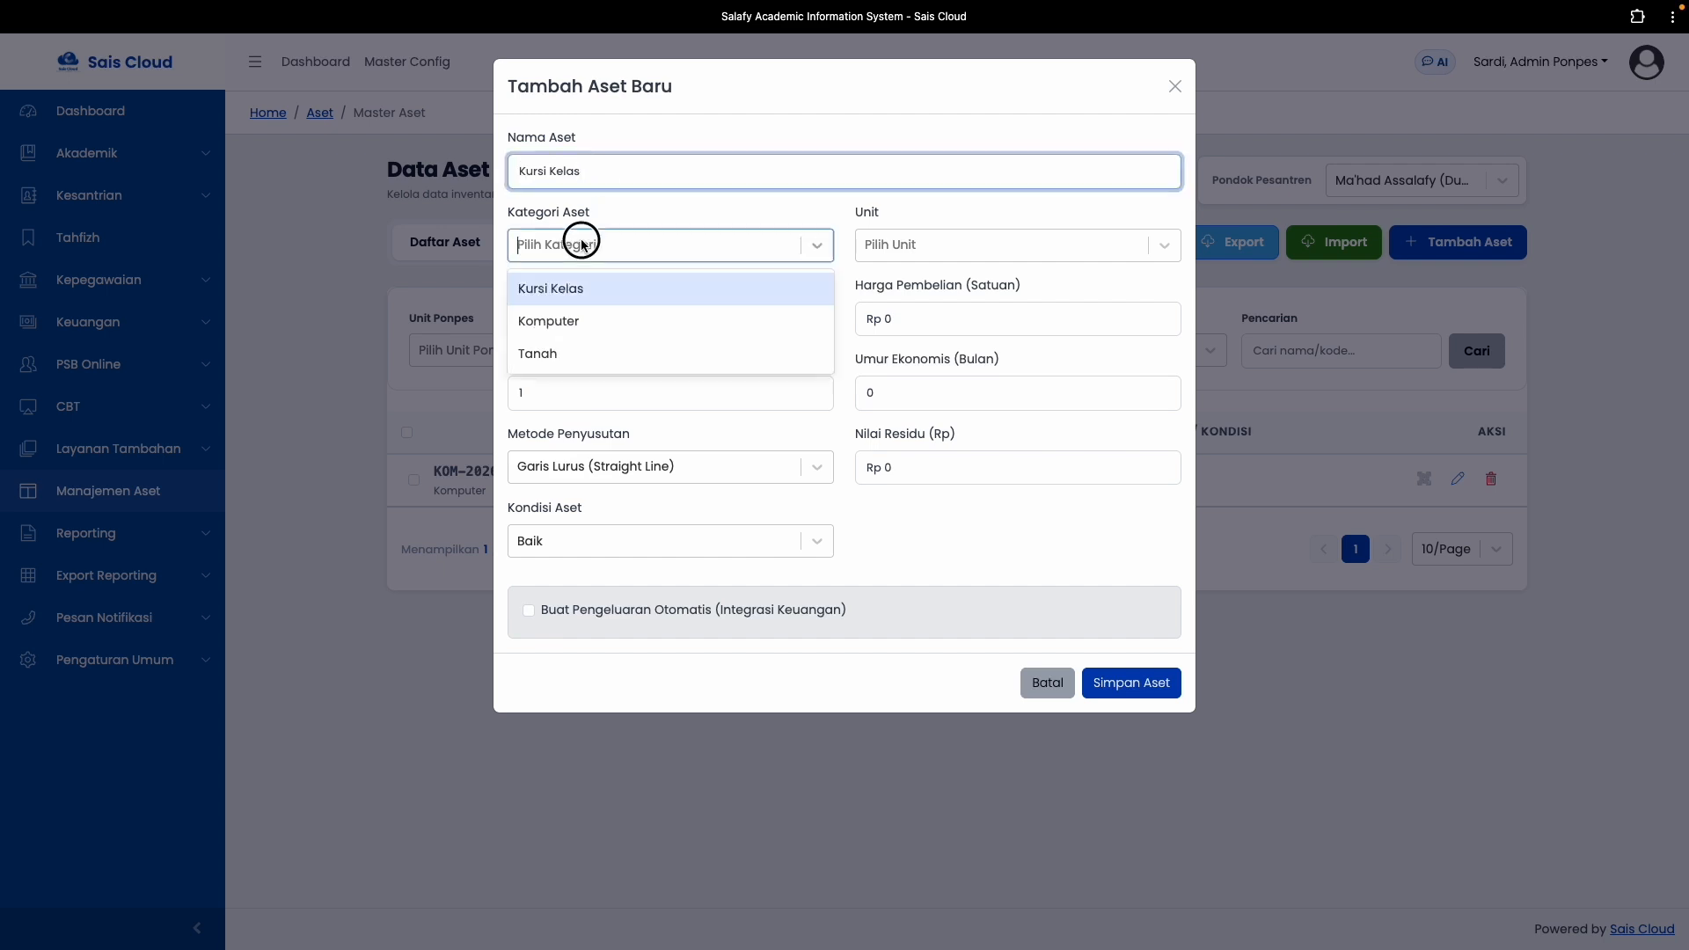
left_click(572, 289)
left_click(921, 257)
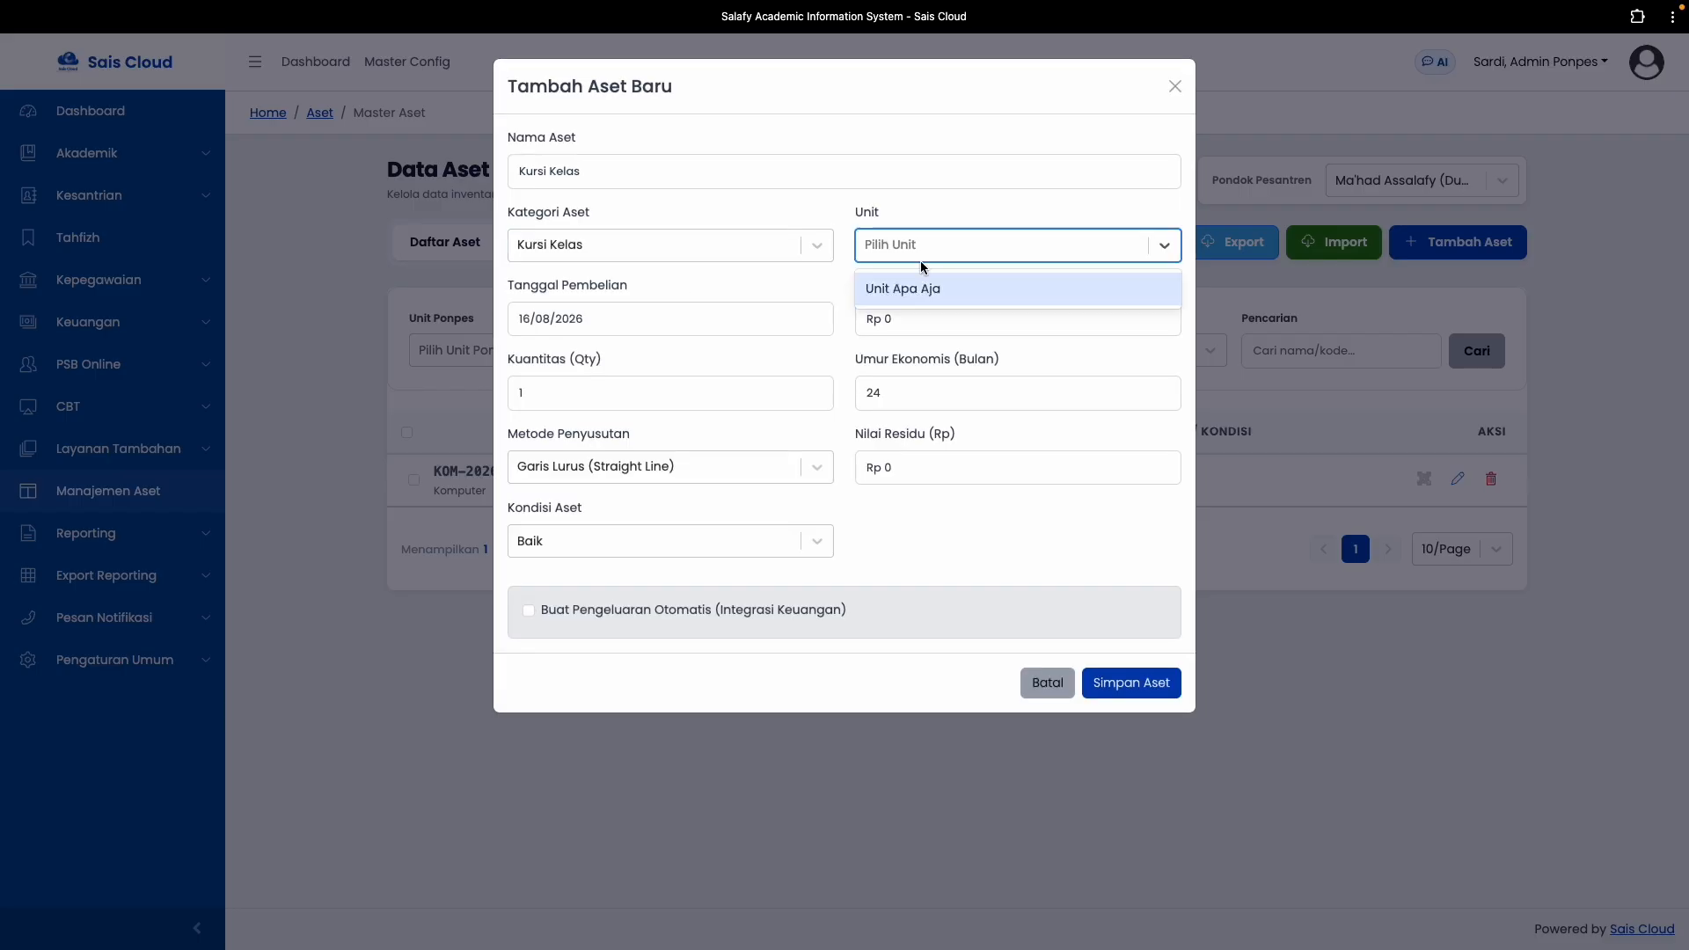
left_click(908, 291)
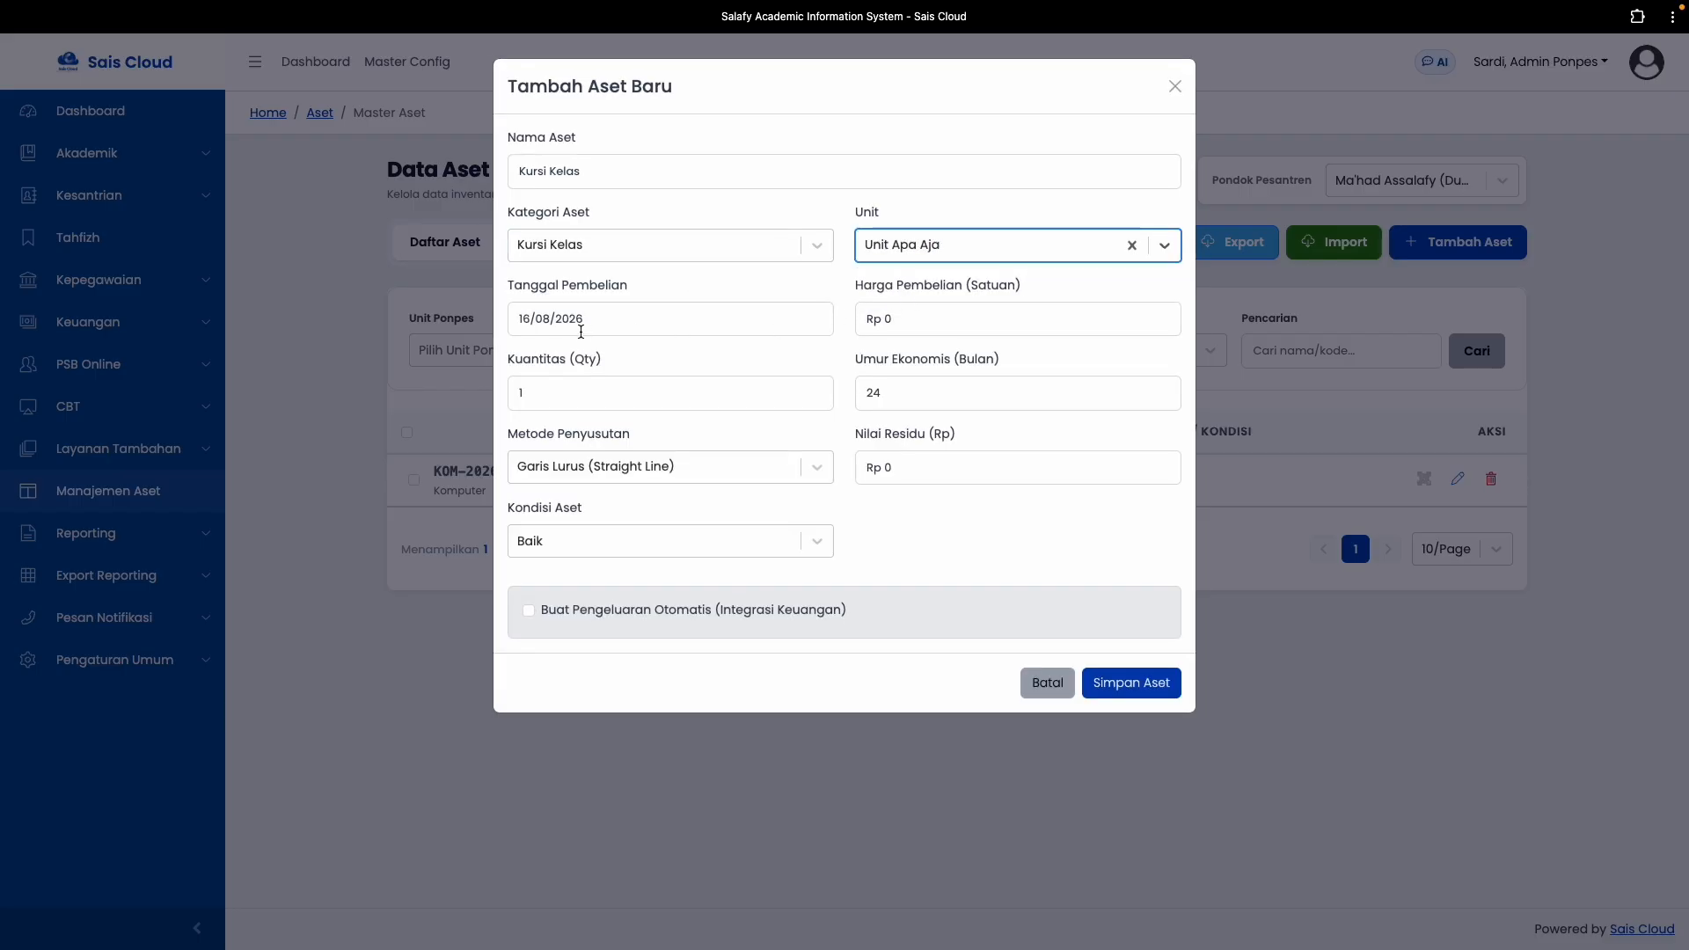
Set the Kursi Kelas asset's unit purchase price to Rp 150.000
left_click(948, 325)
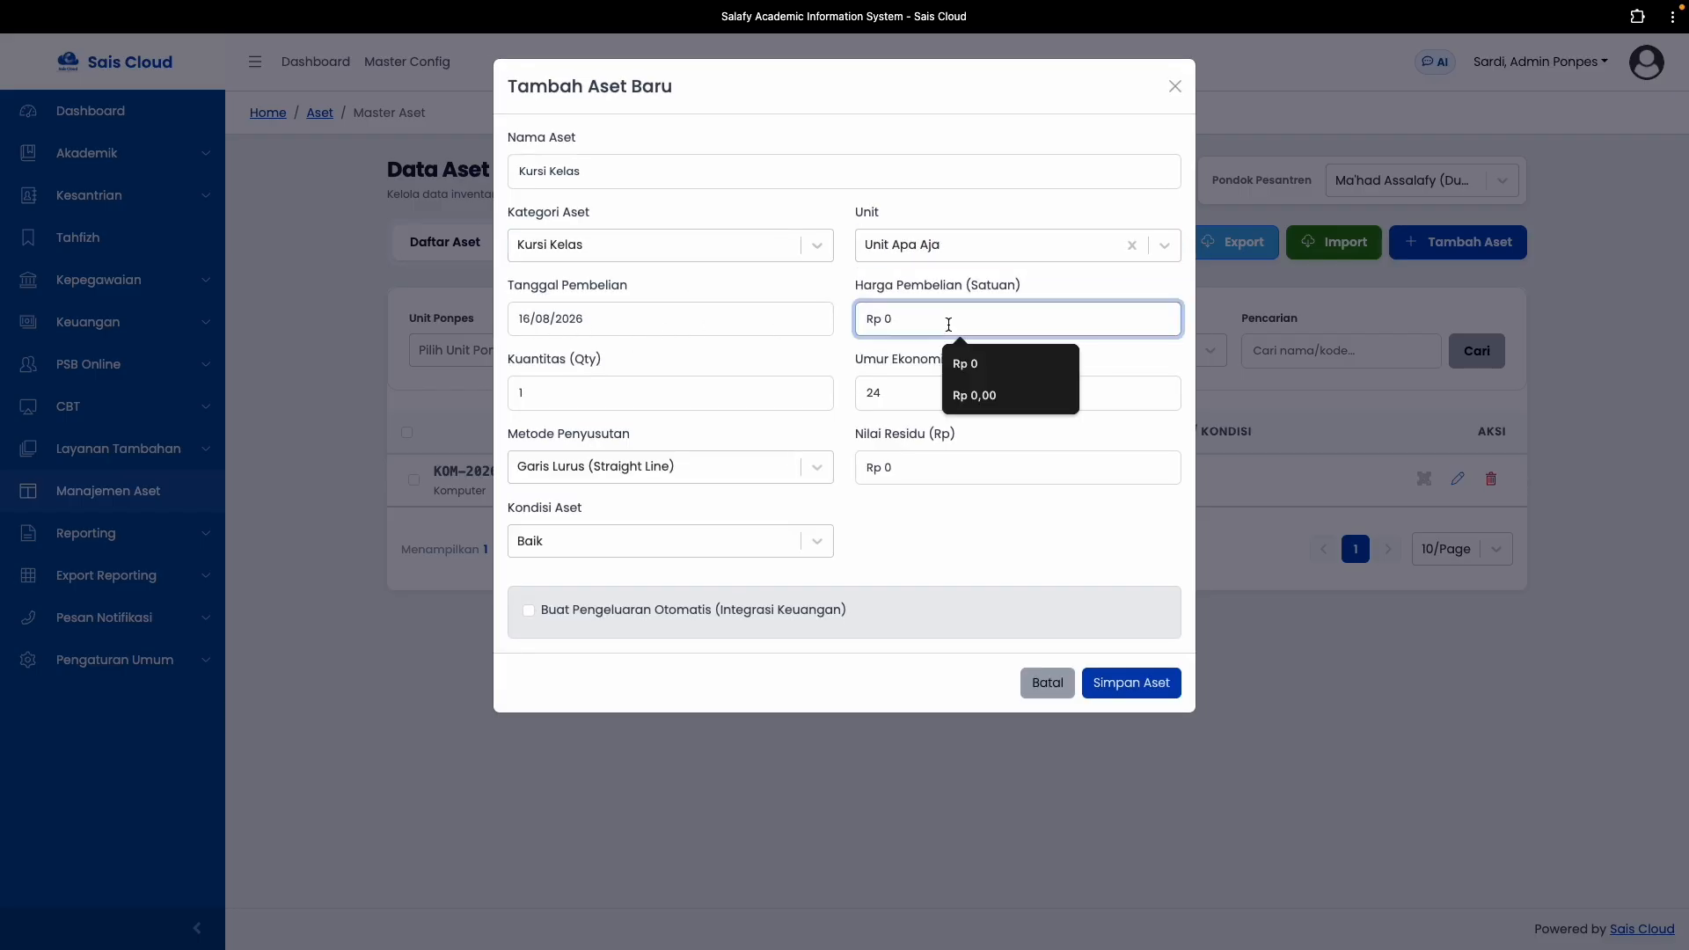
type("1500000")
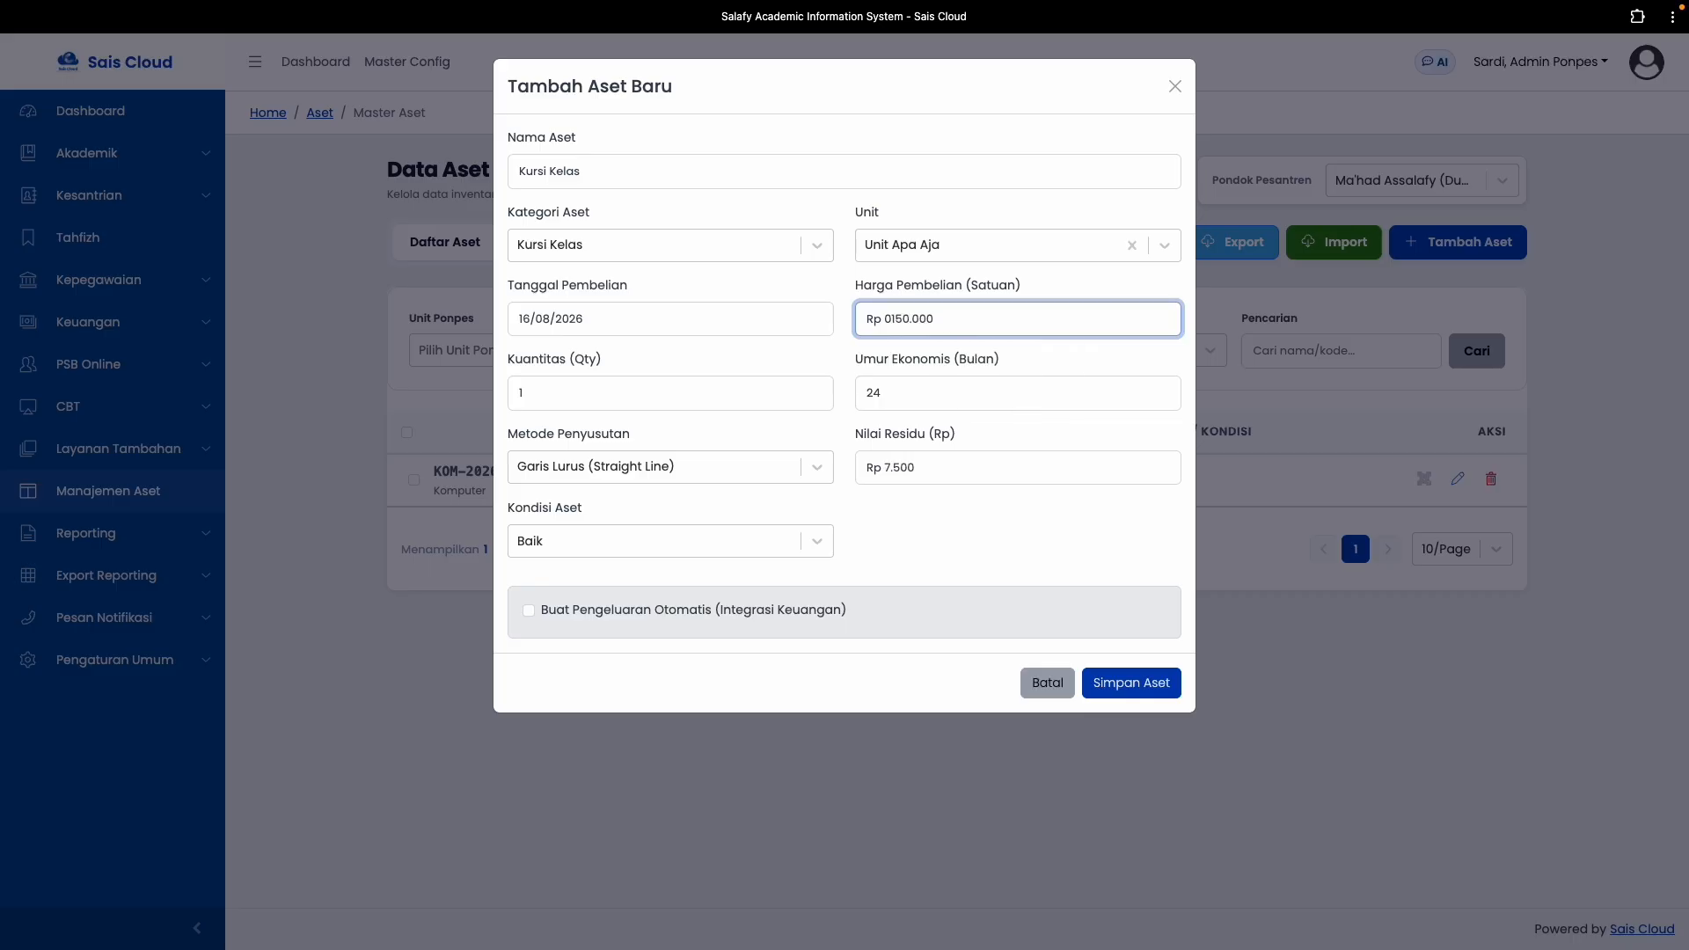
left_click(962, 382)
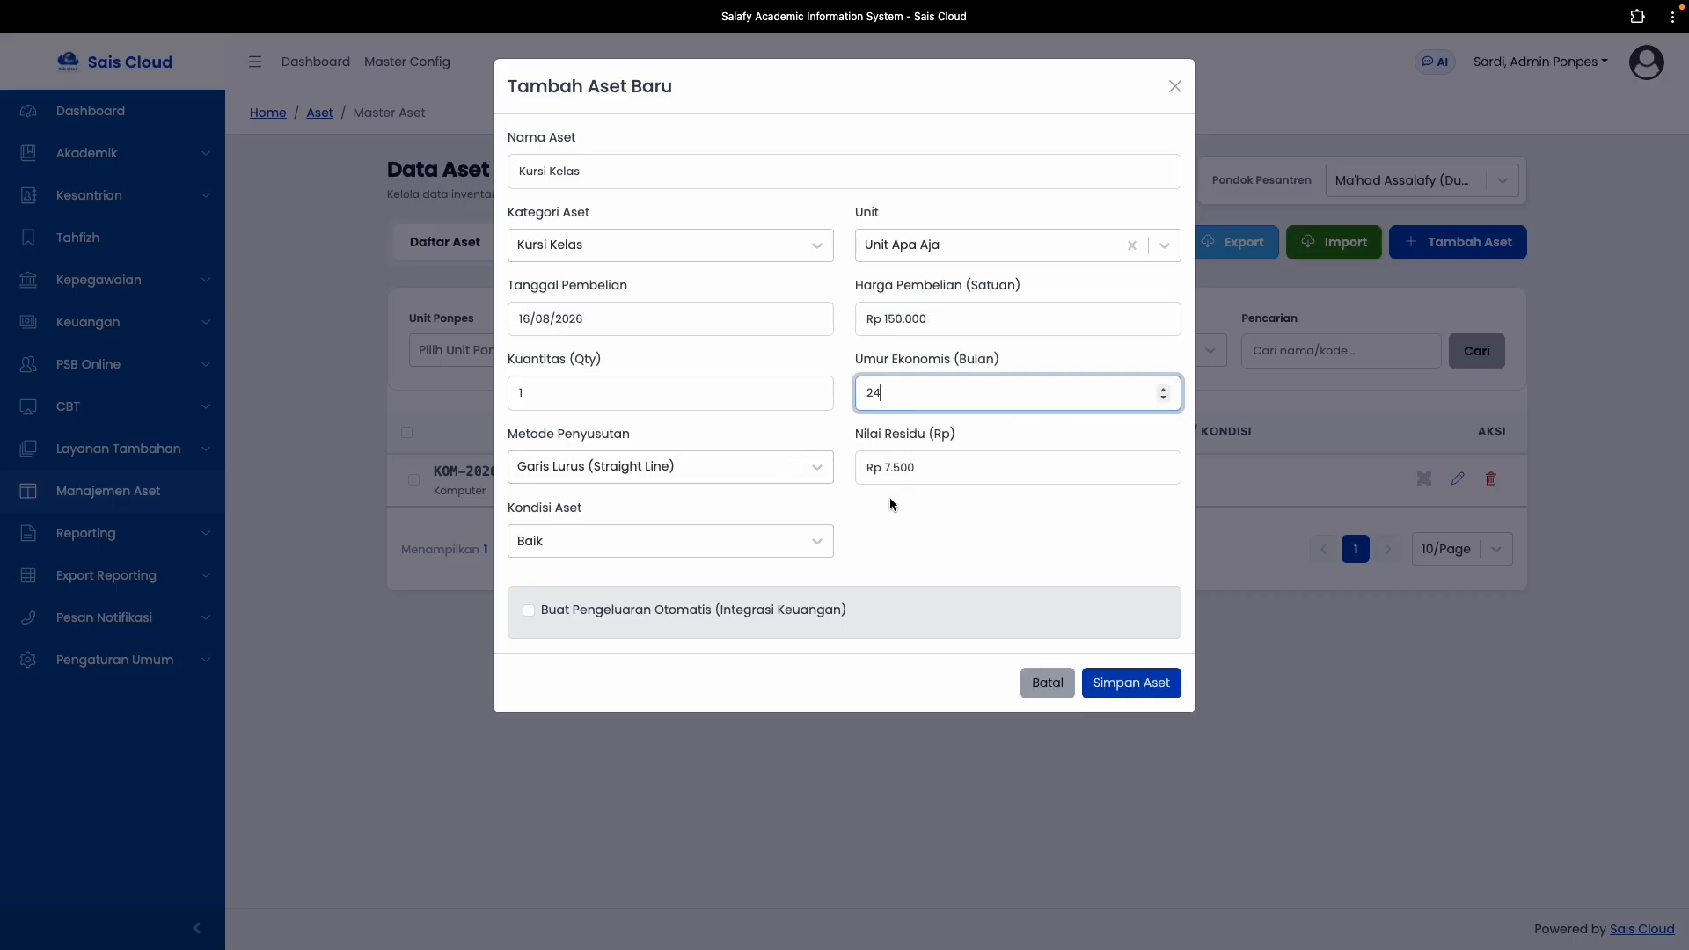
Set the new chair asset's quantity to 20 and save the asset
left_click(573, 392)
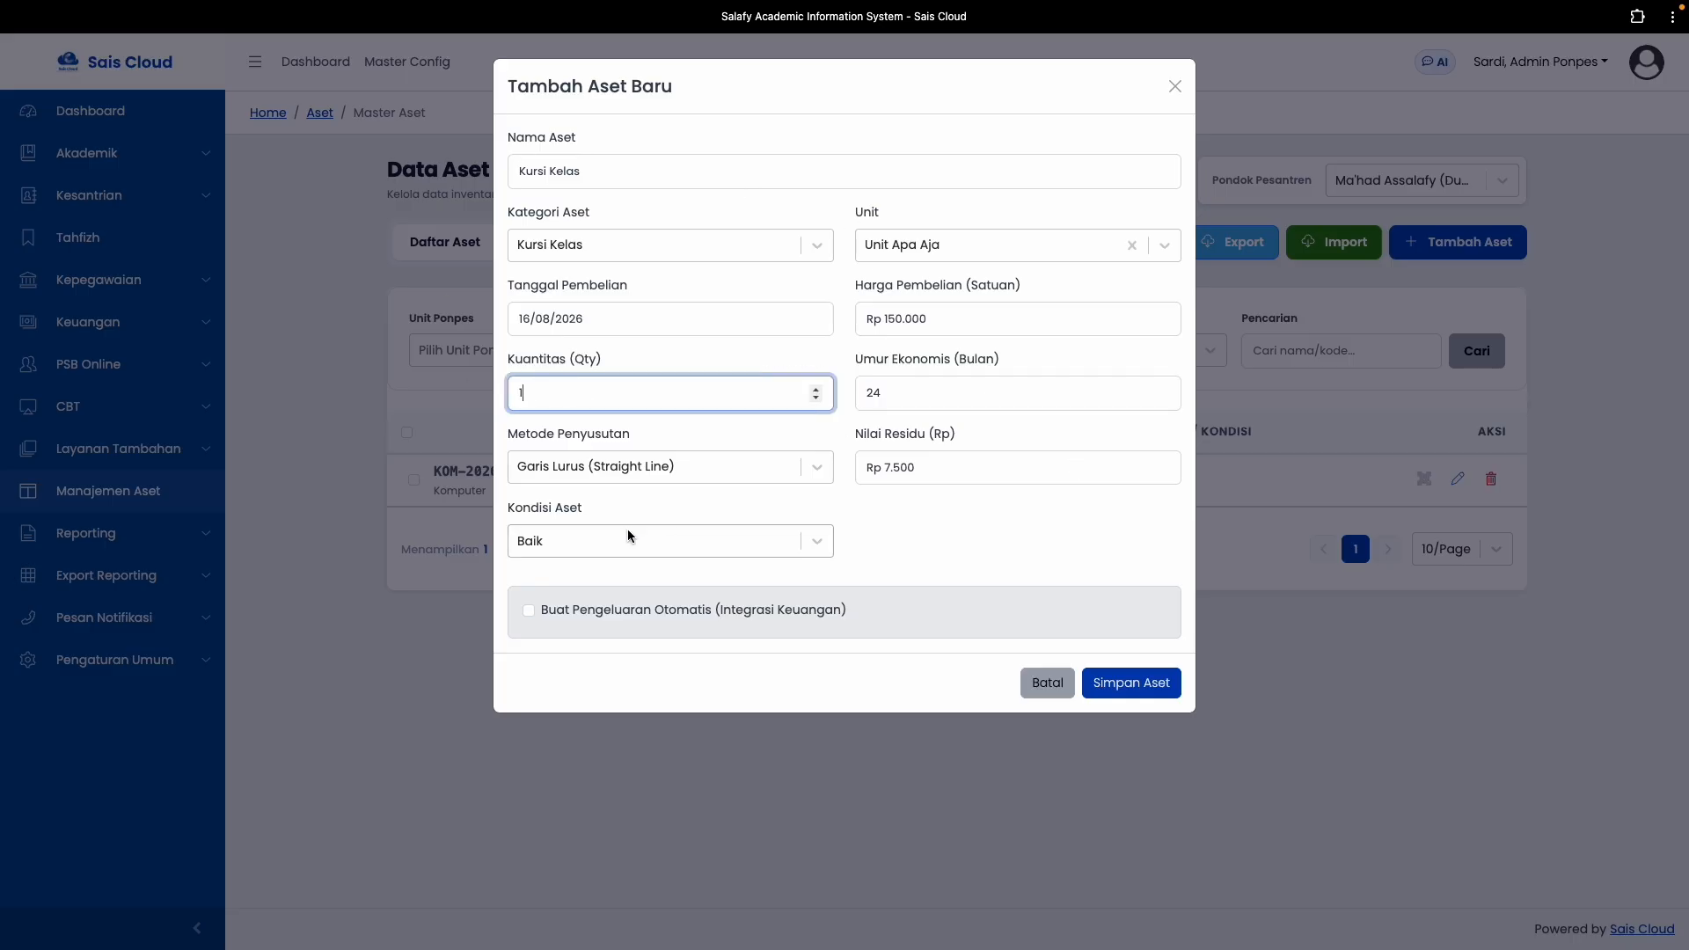
key("BackSpace")
type("20")
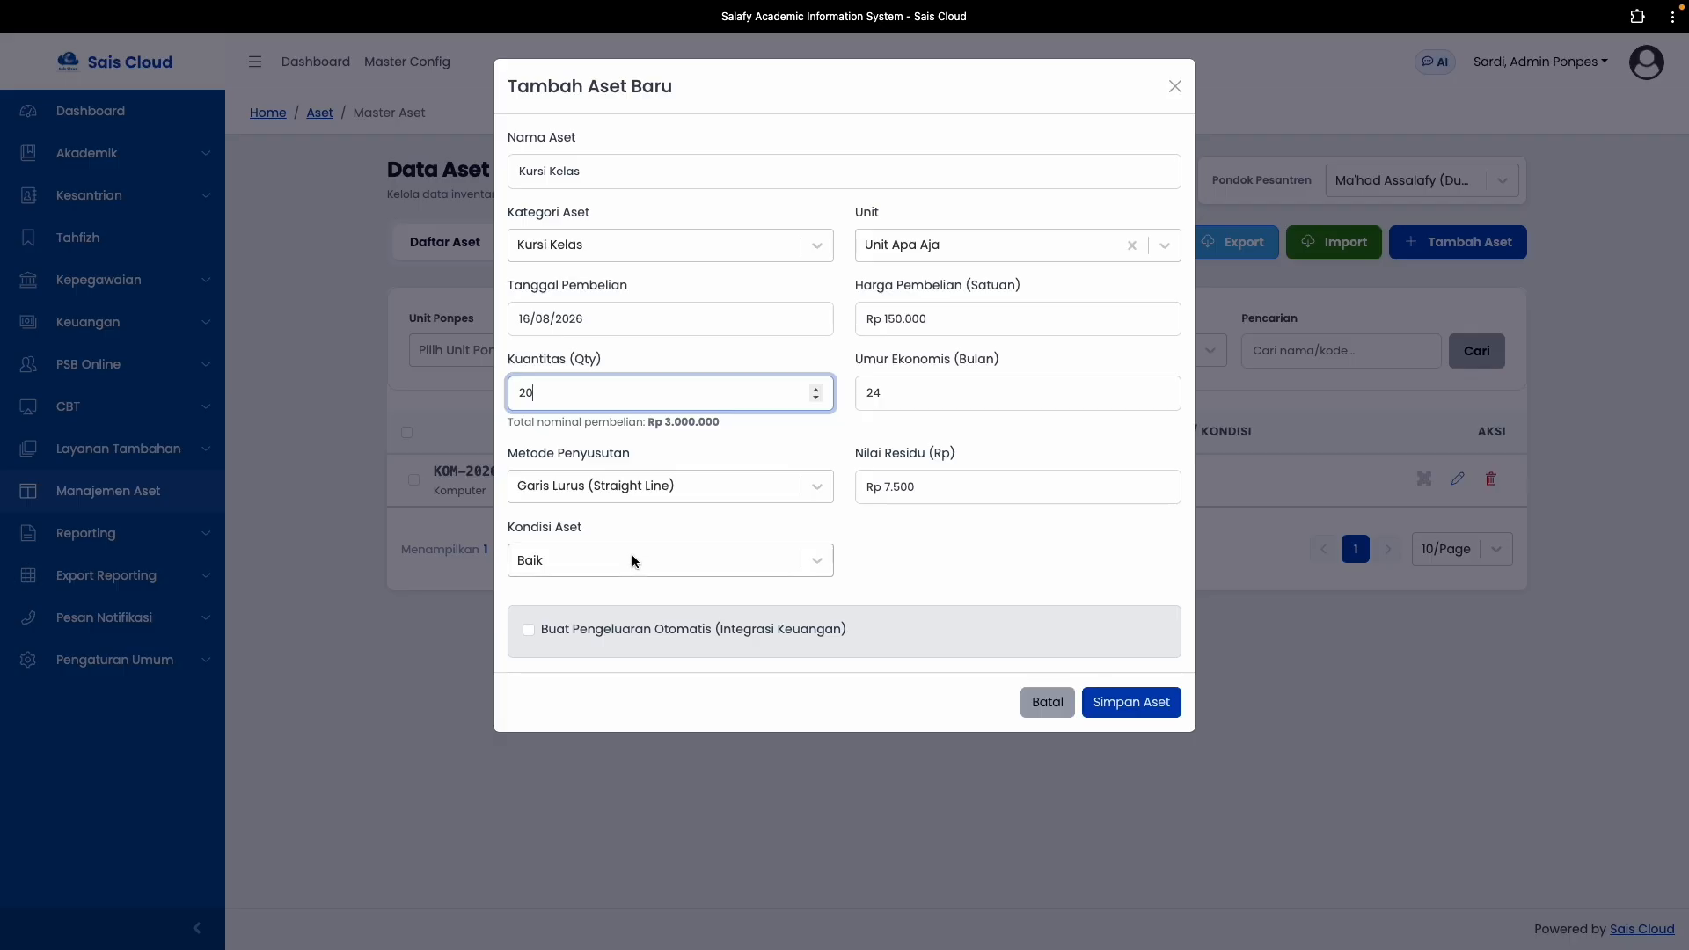
left_click(683, 440)
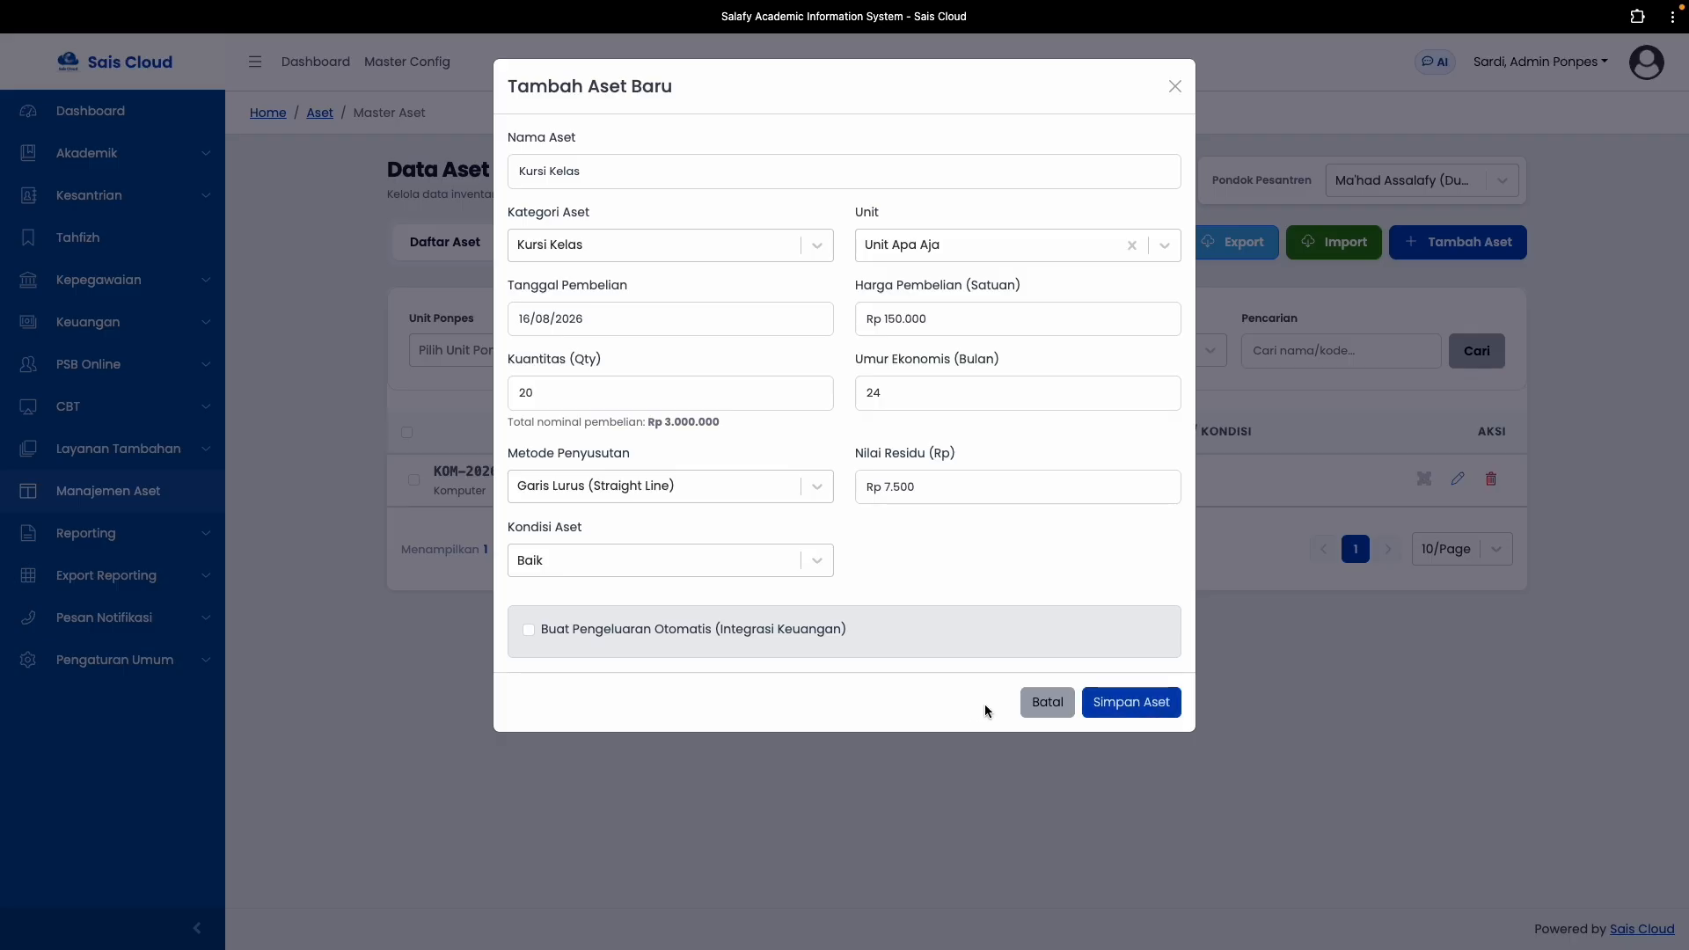
left_click(1146, 709)
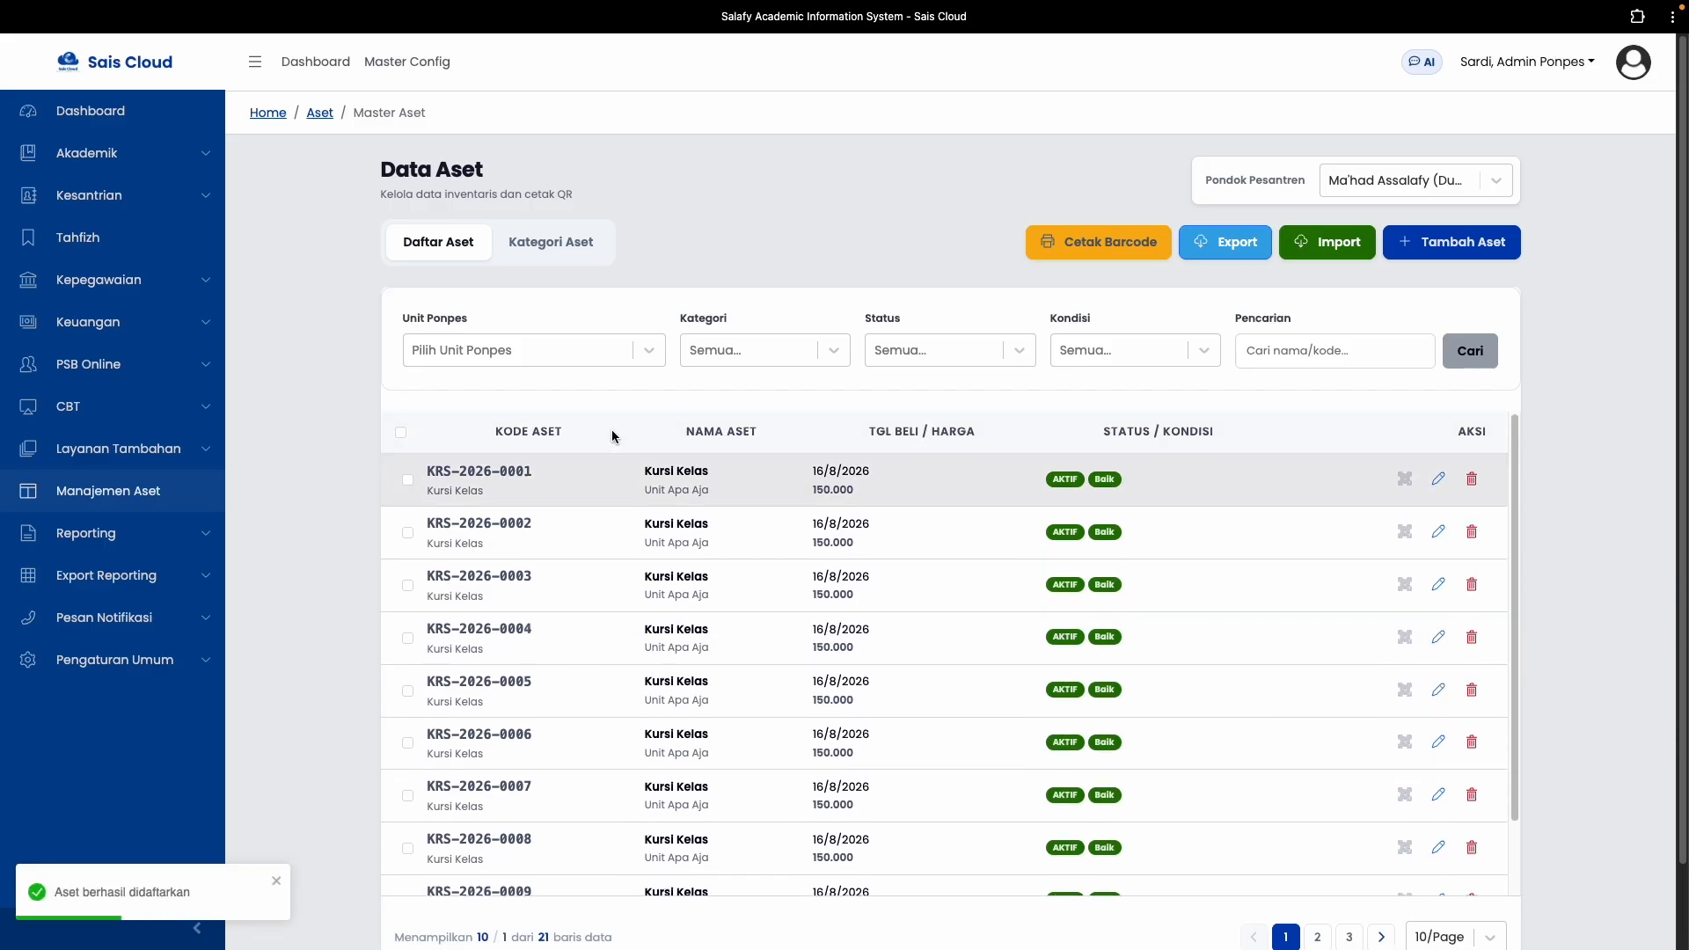
left_click(754, 350)
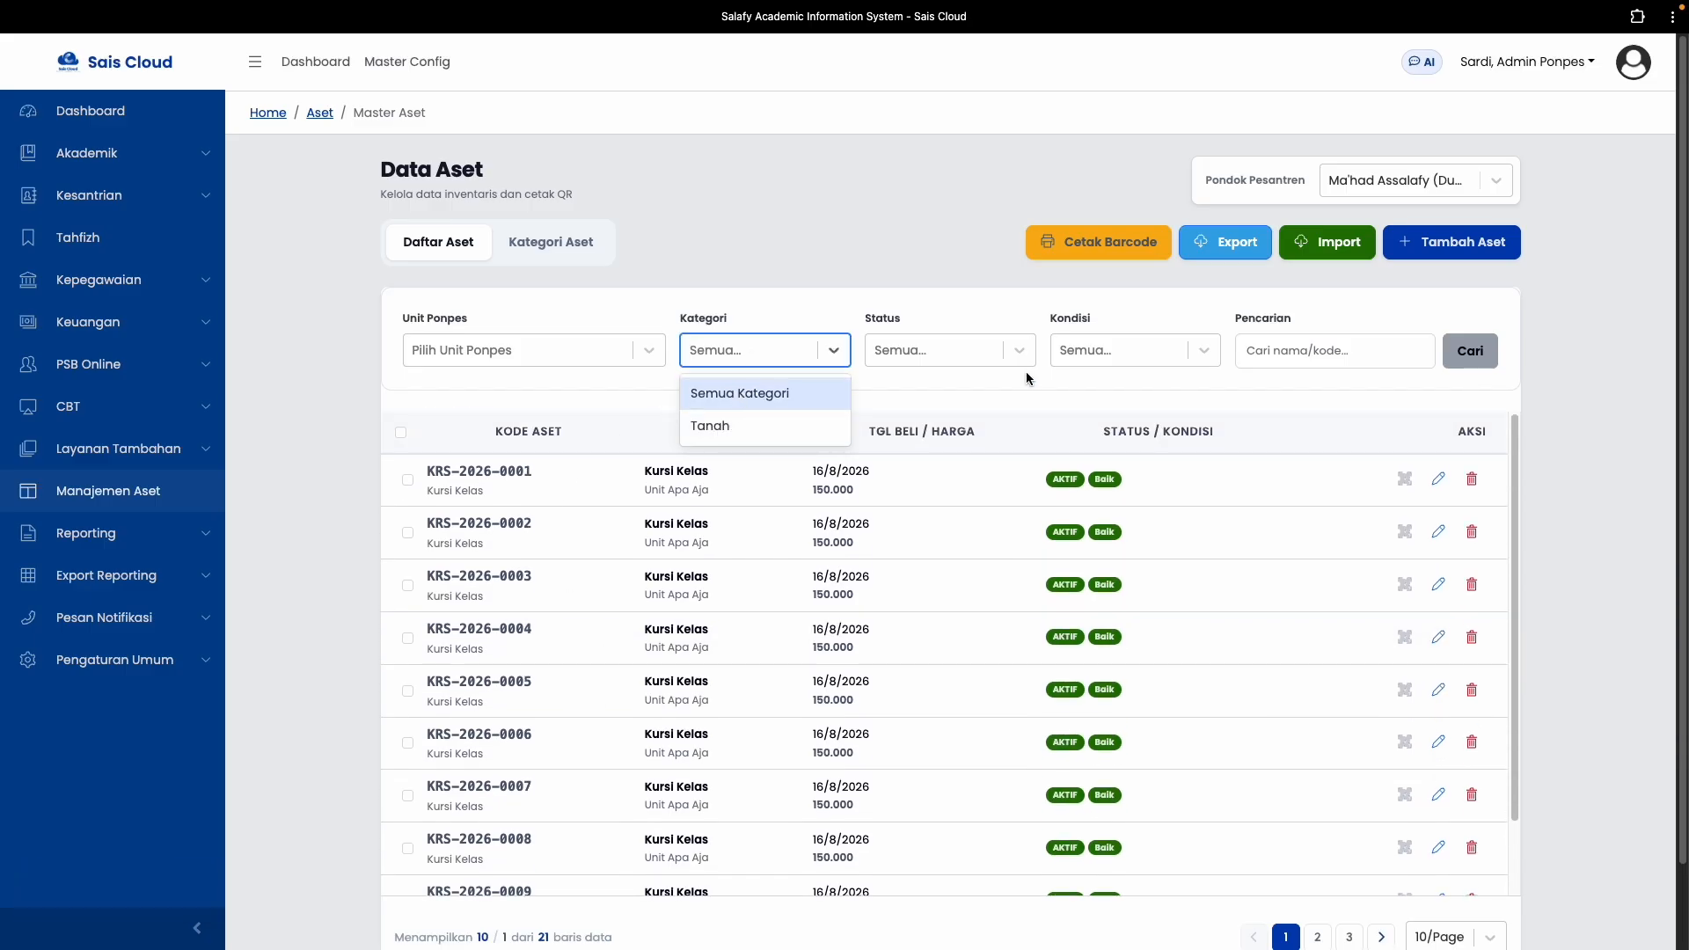
left_click(985, 345)
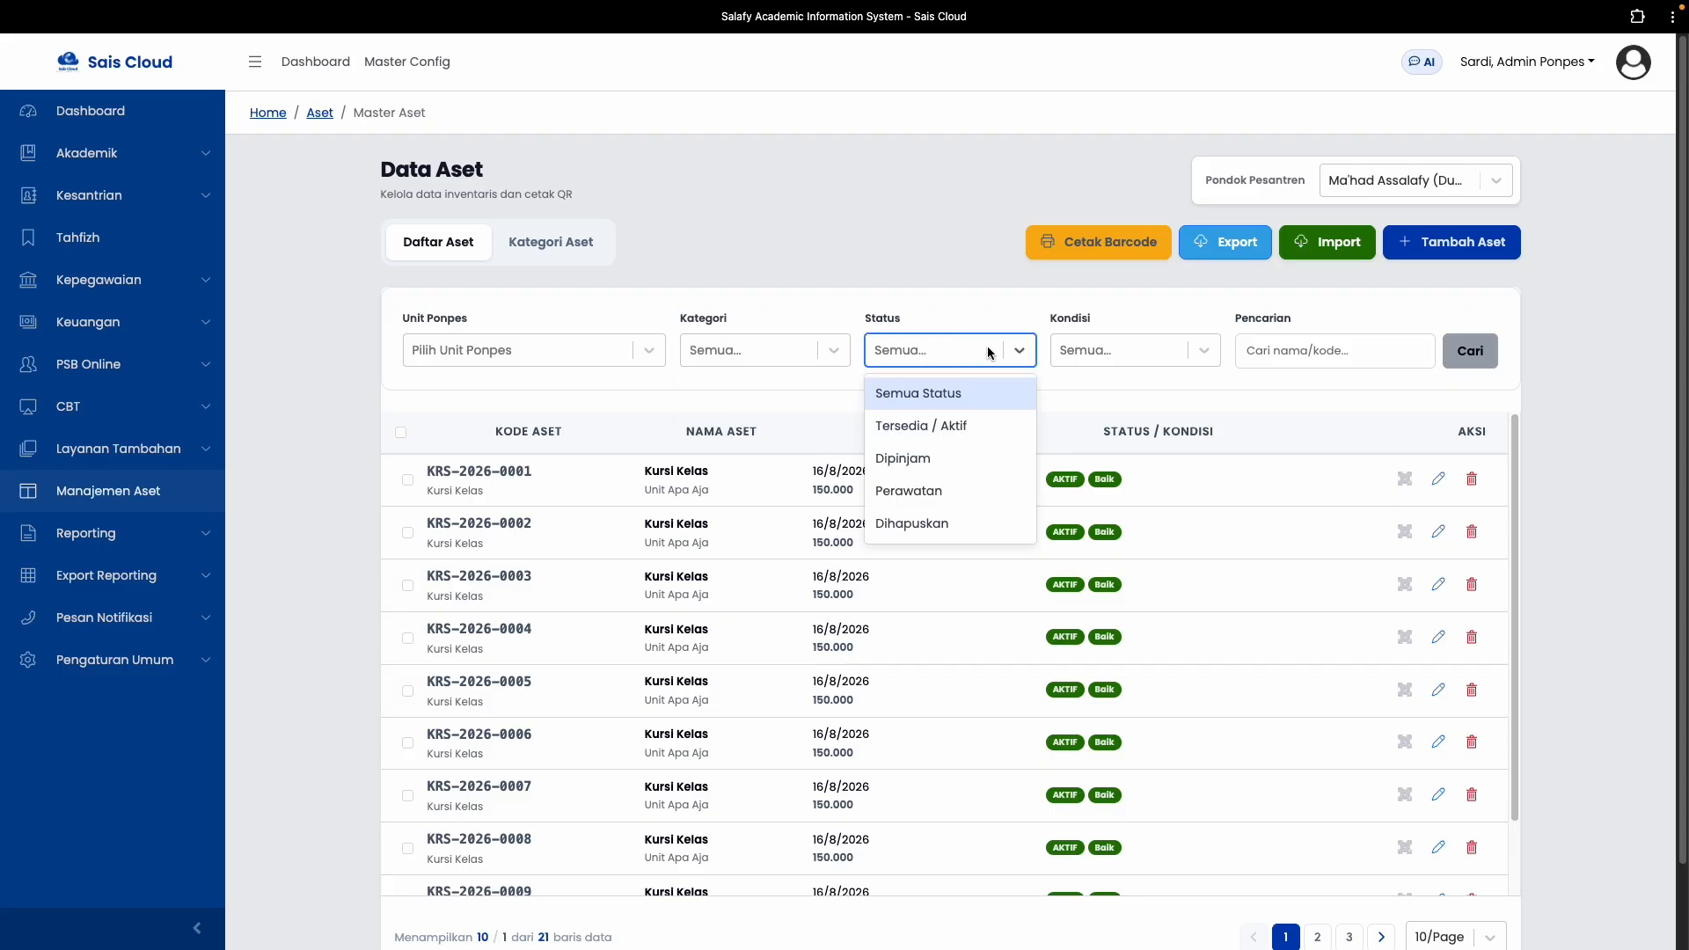
left_click(932, 314)
Reopen the asset data list from asset management and filter it to the Kursi Kelas category
left_click(110, 449)
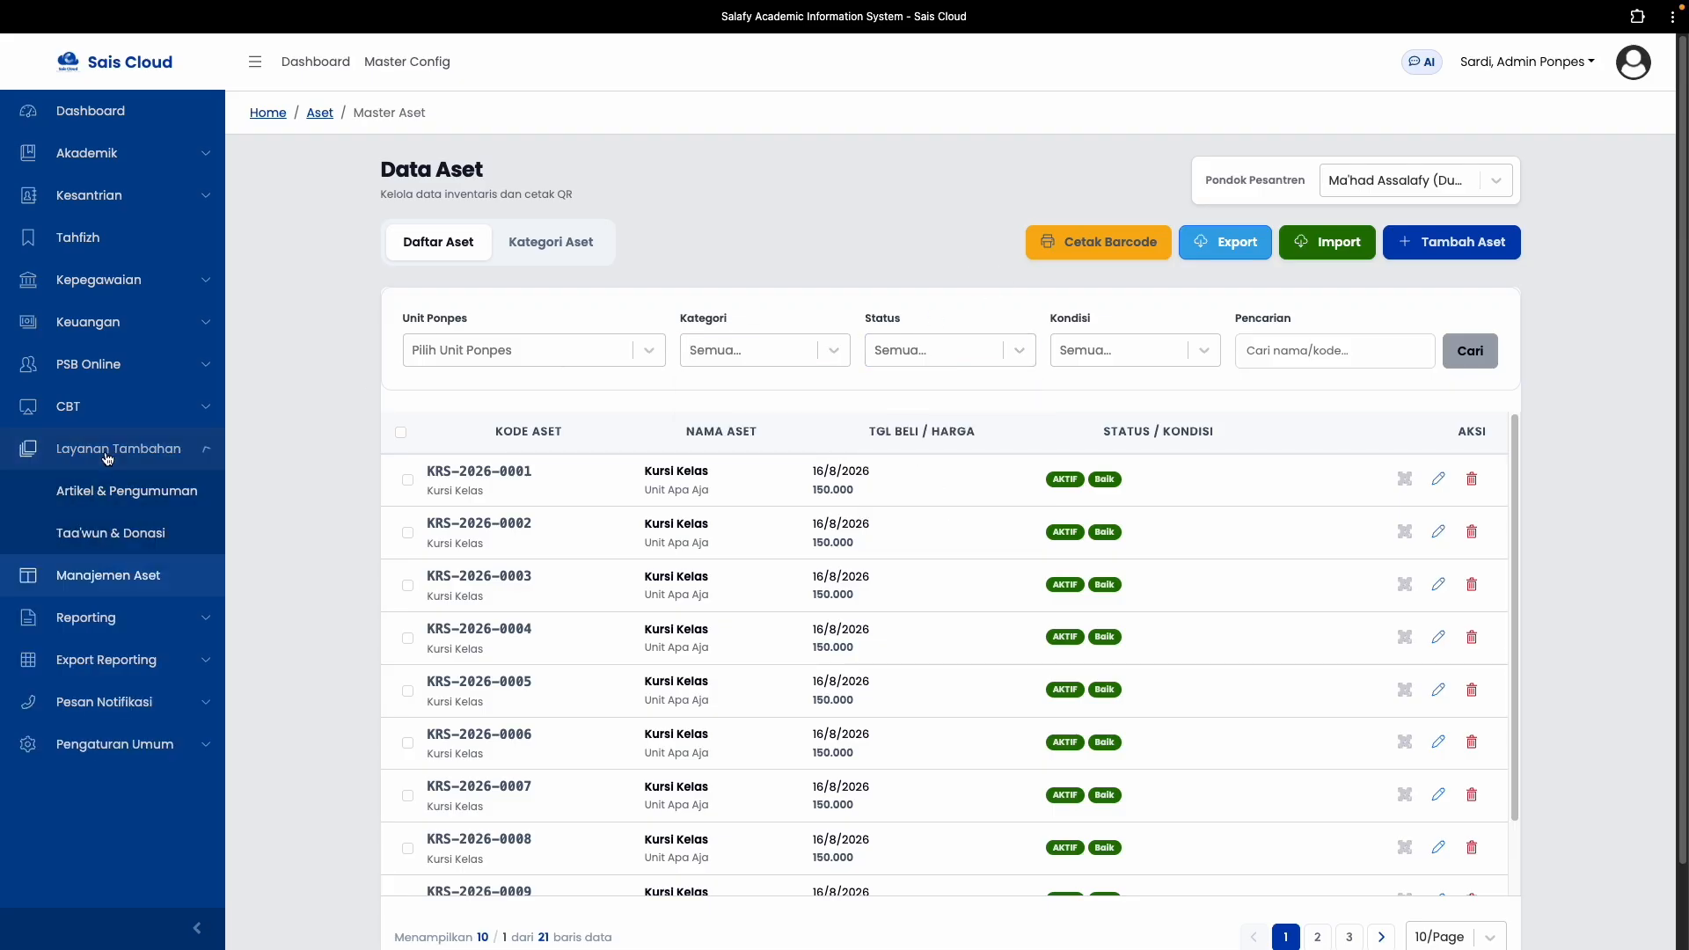
left_click(88, 484)
left_click(92, 574)
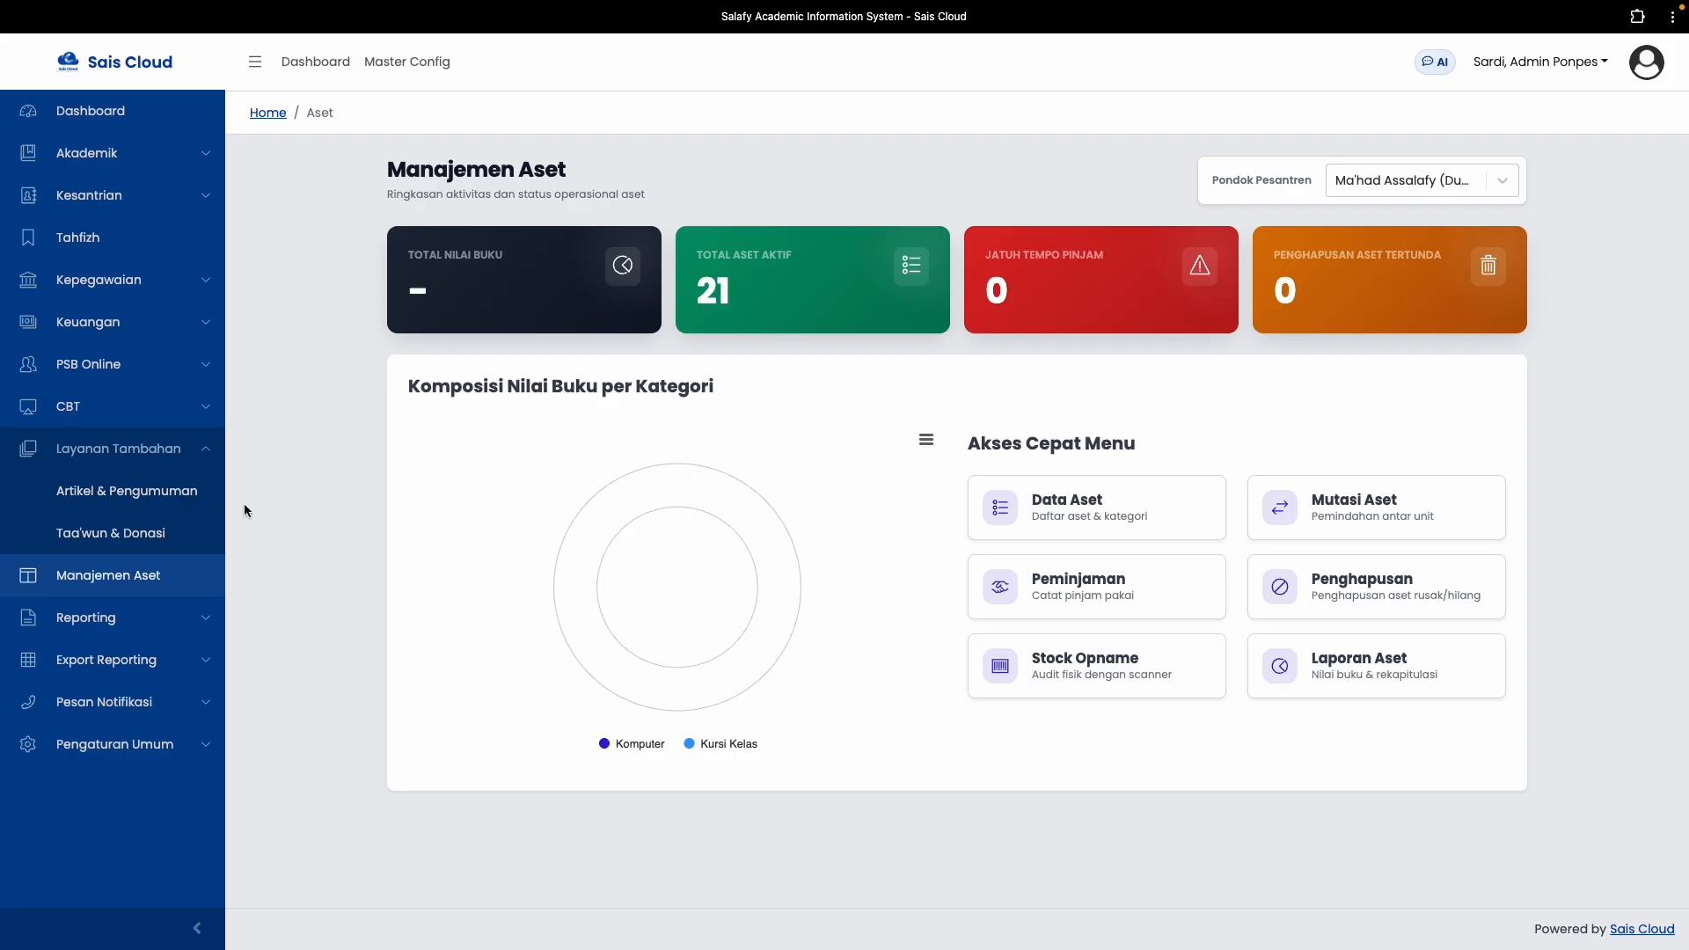
left_click(1026, 500)
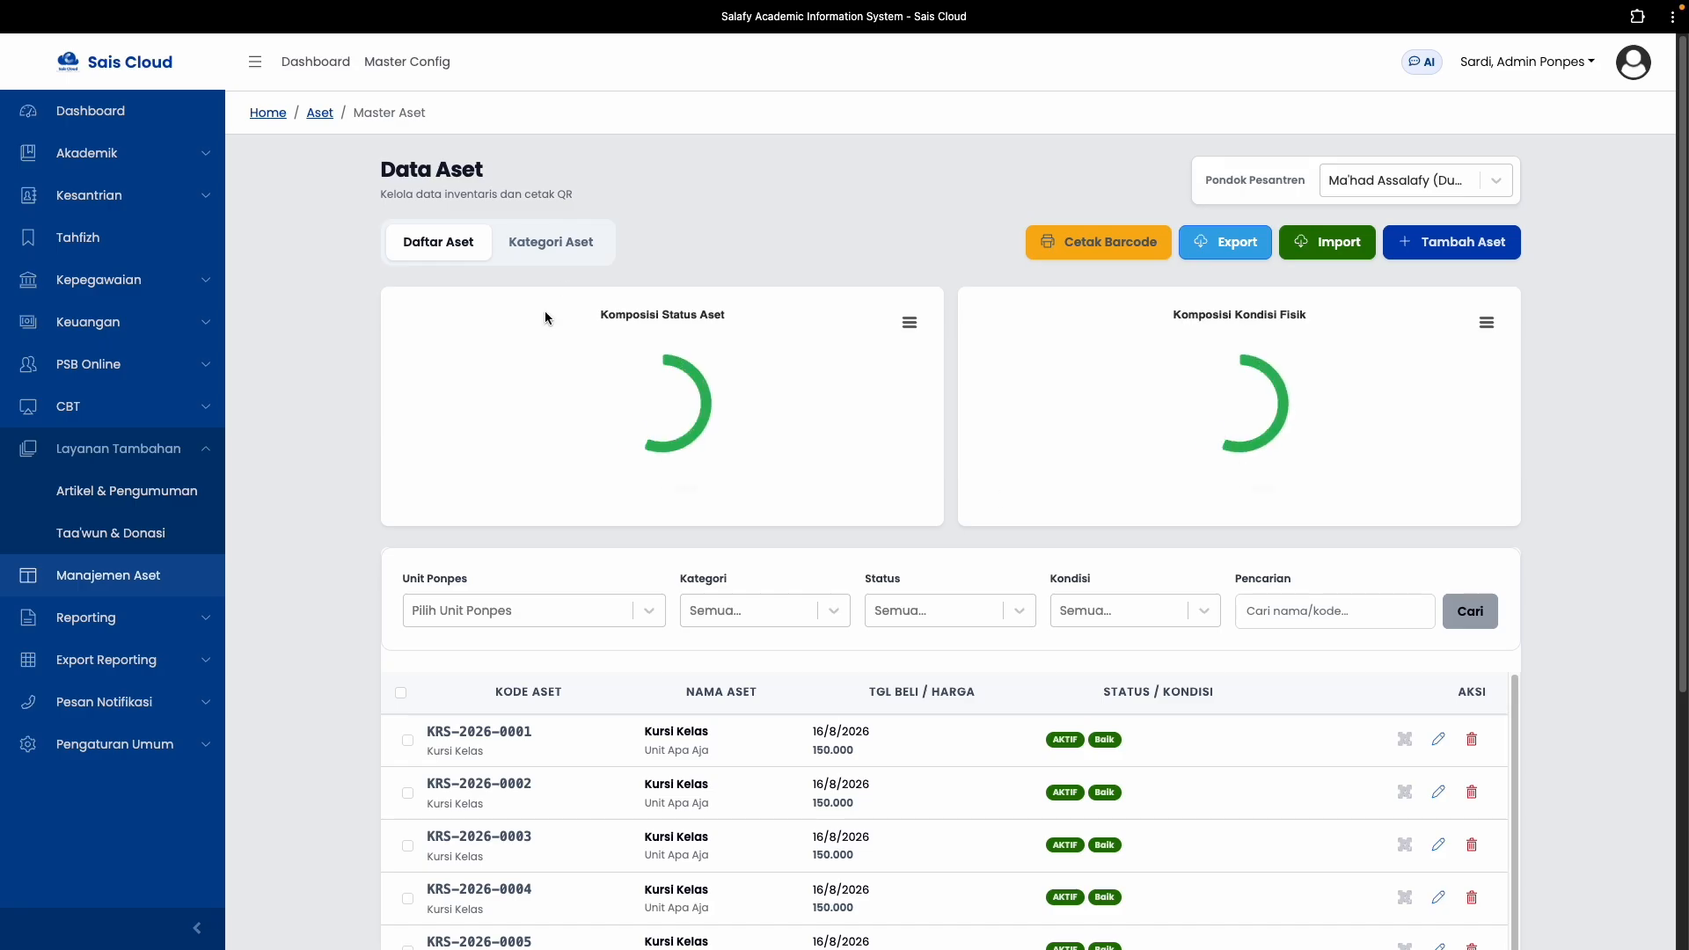
left_click(753, 611)
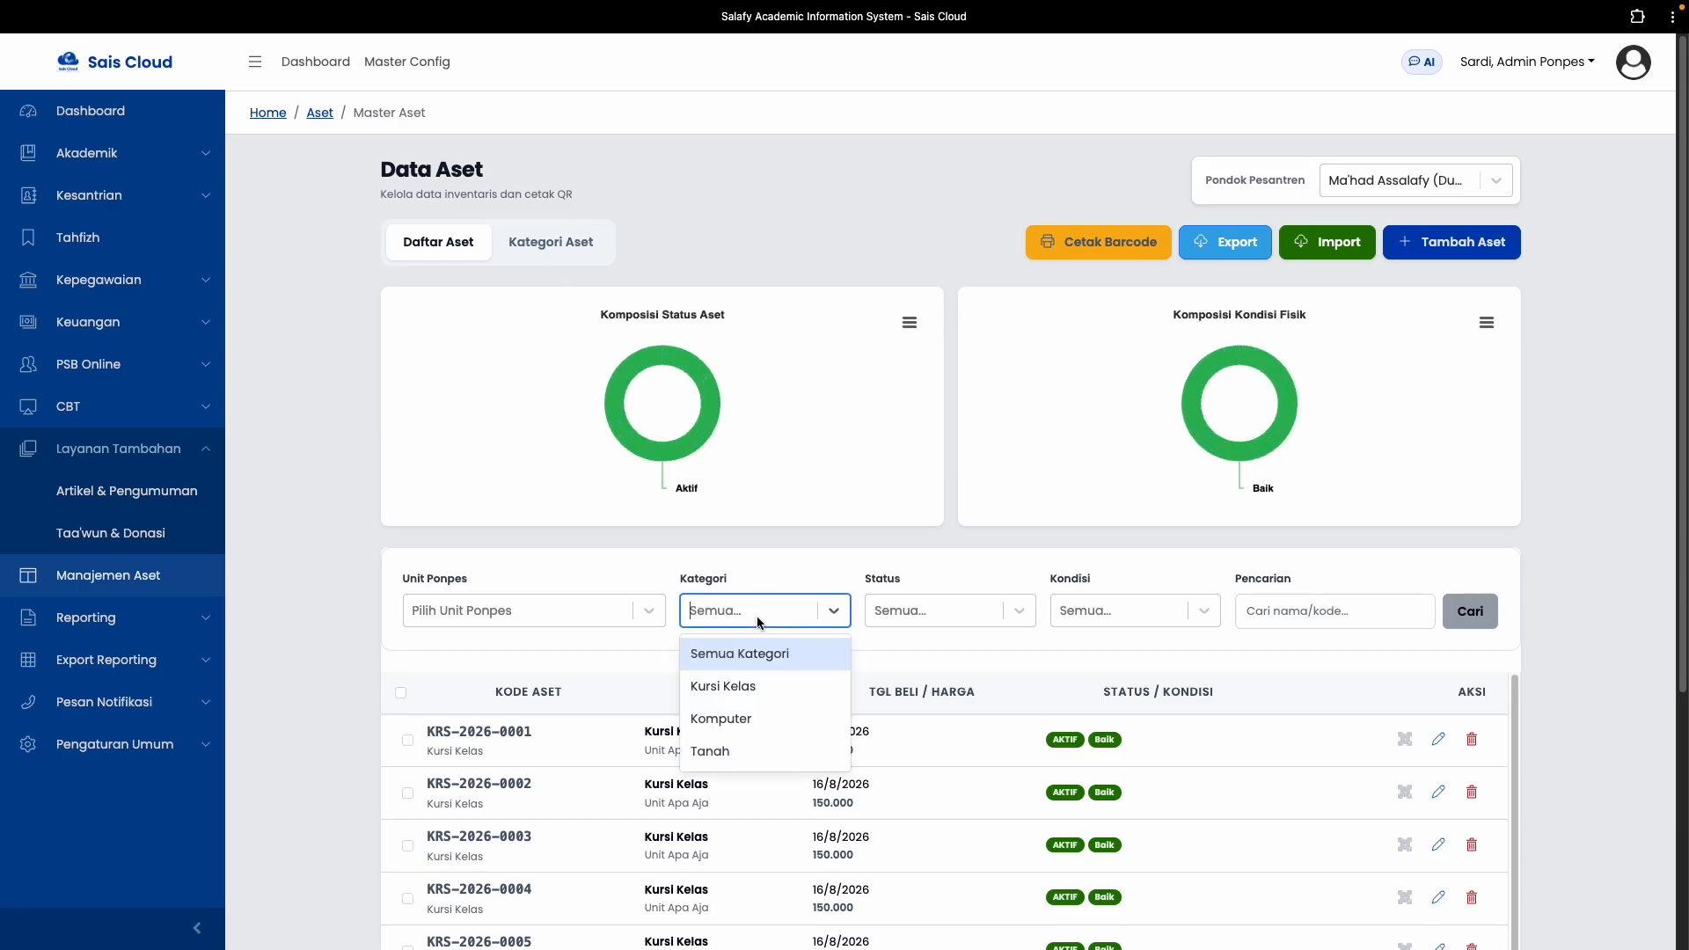
left_click(756, 684)
Select the chair assets on the current page and set the list to show 100 assets per page
scroll(956, 529, "down", 3)
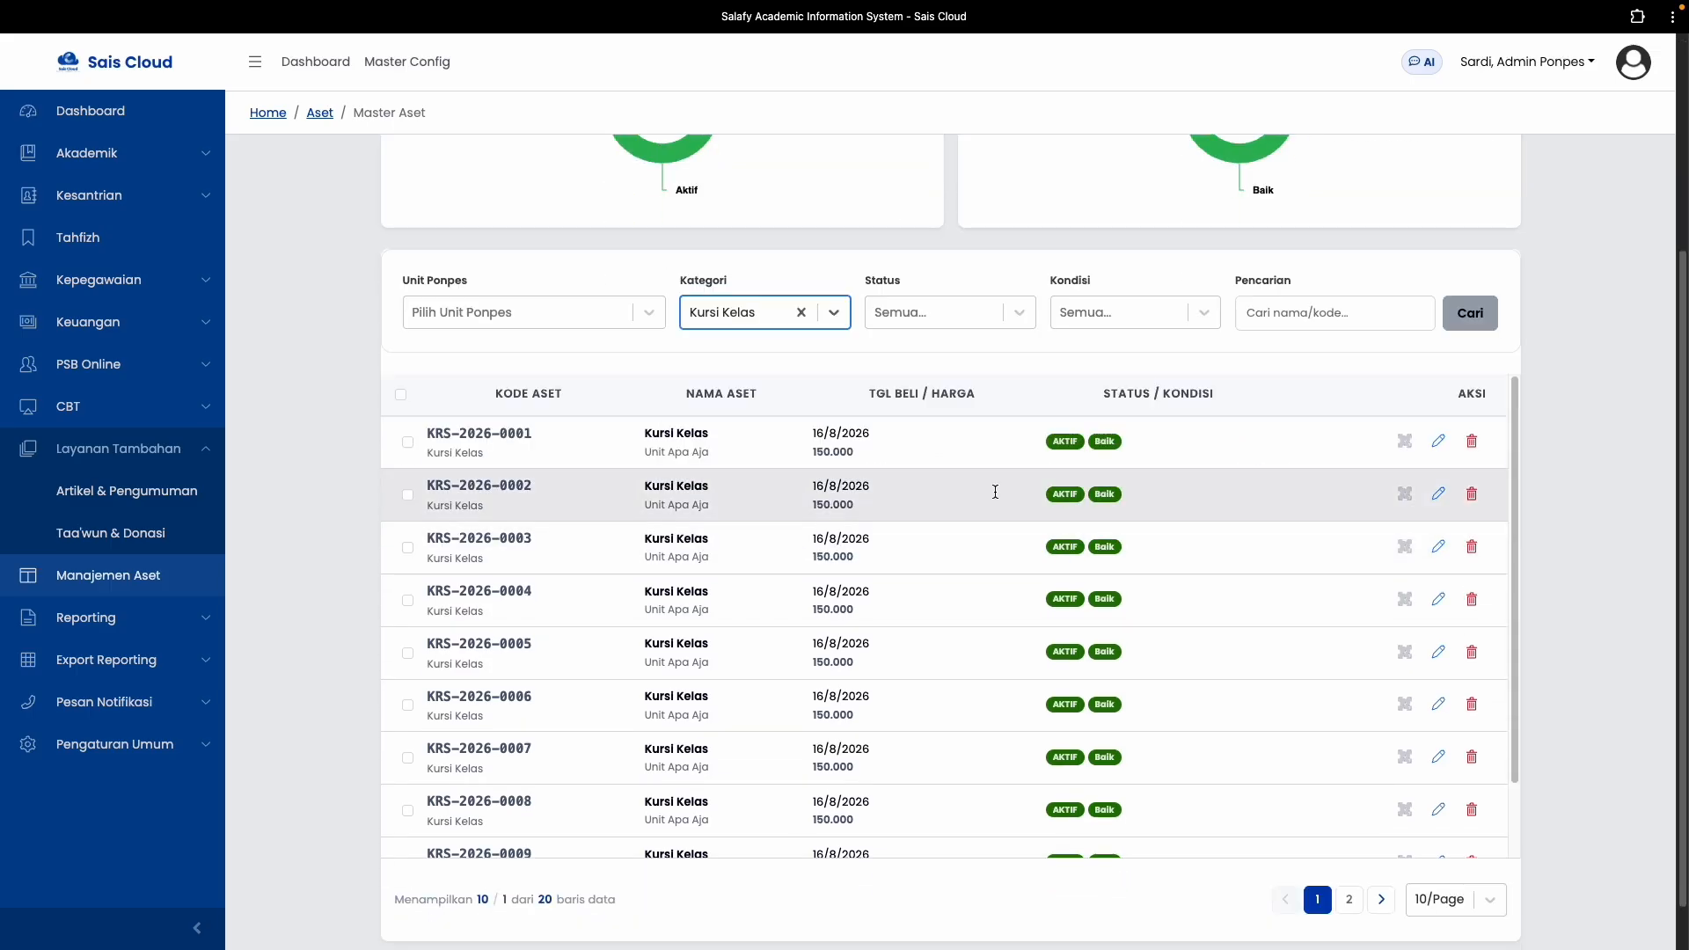
left_click(400, 395)
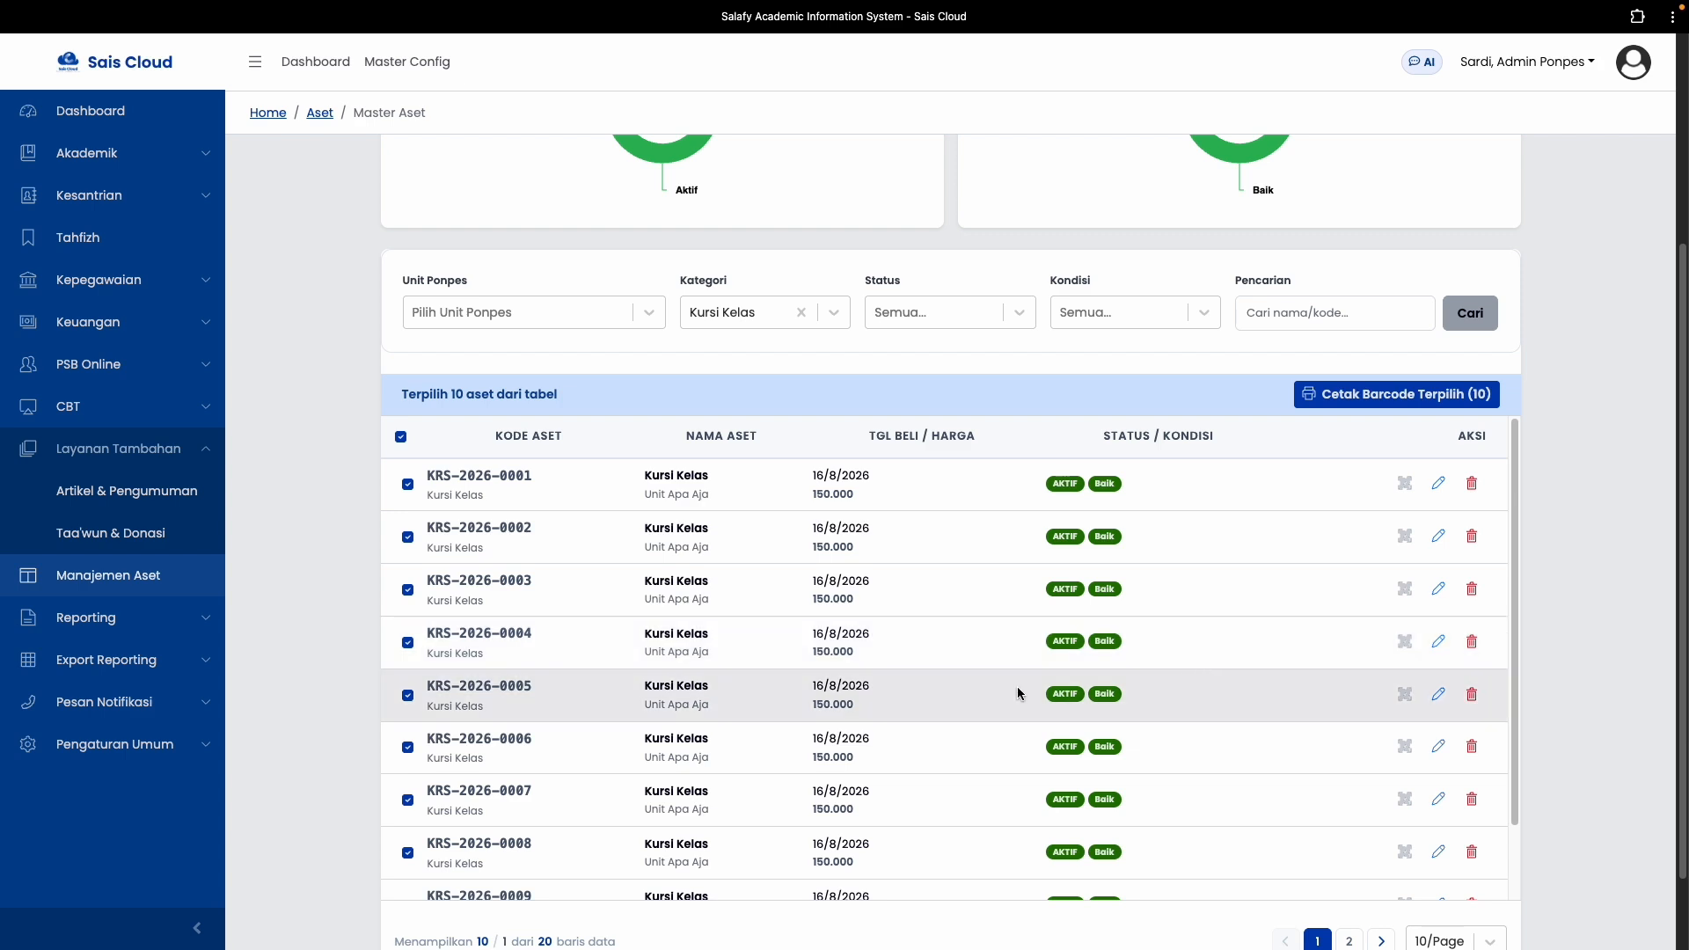
scroll(737, 641, "down", 1)
left_click(1440, 940)
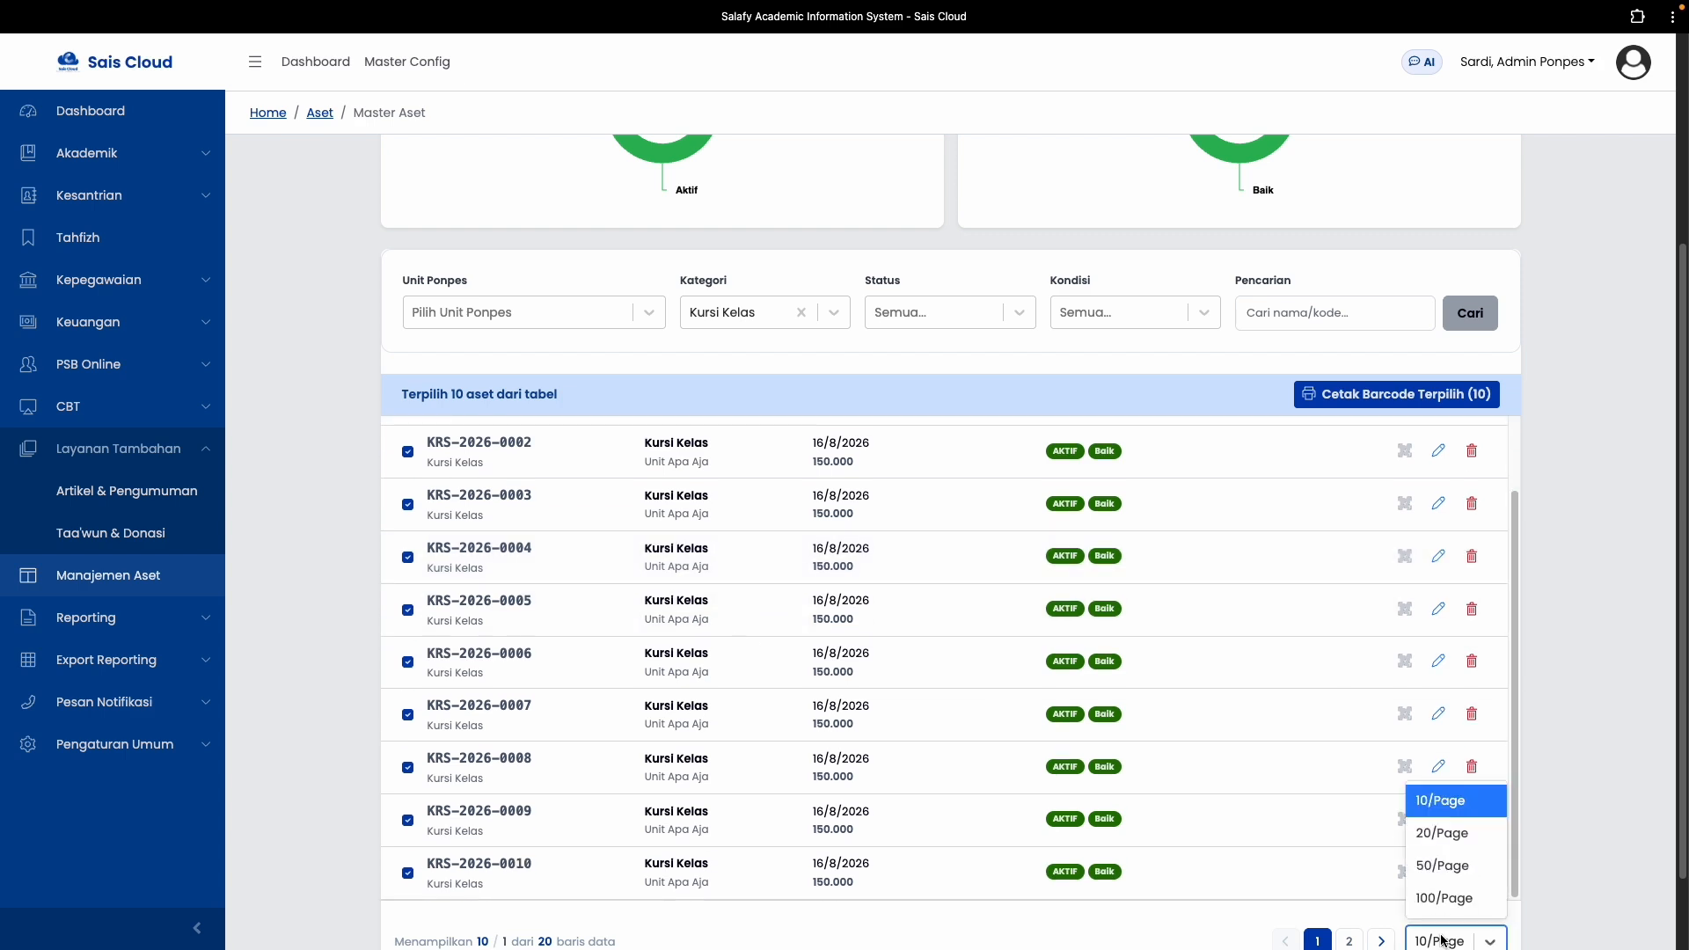
left_click(1449, 902)
Extend the selection to all Kursi Kelas assets in the list
left_click(407, 452)
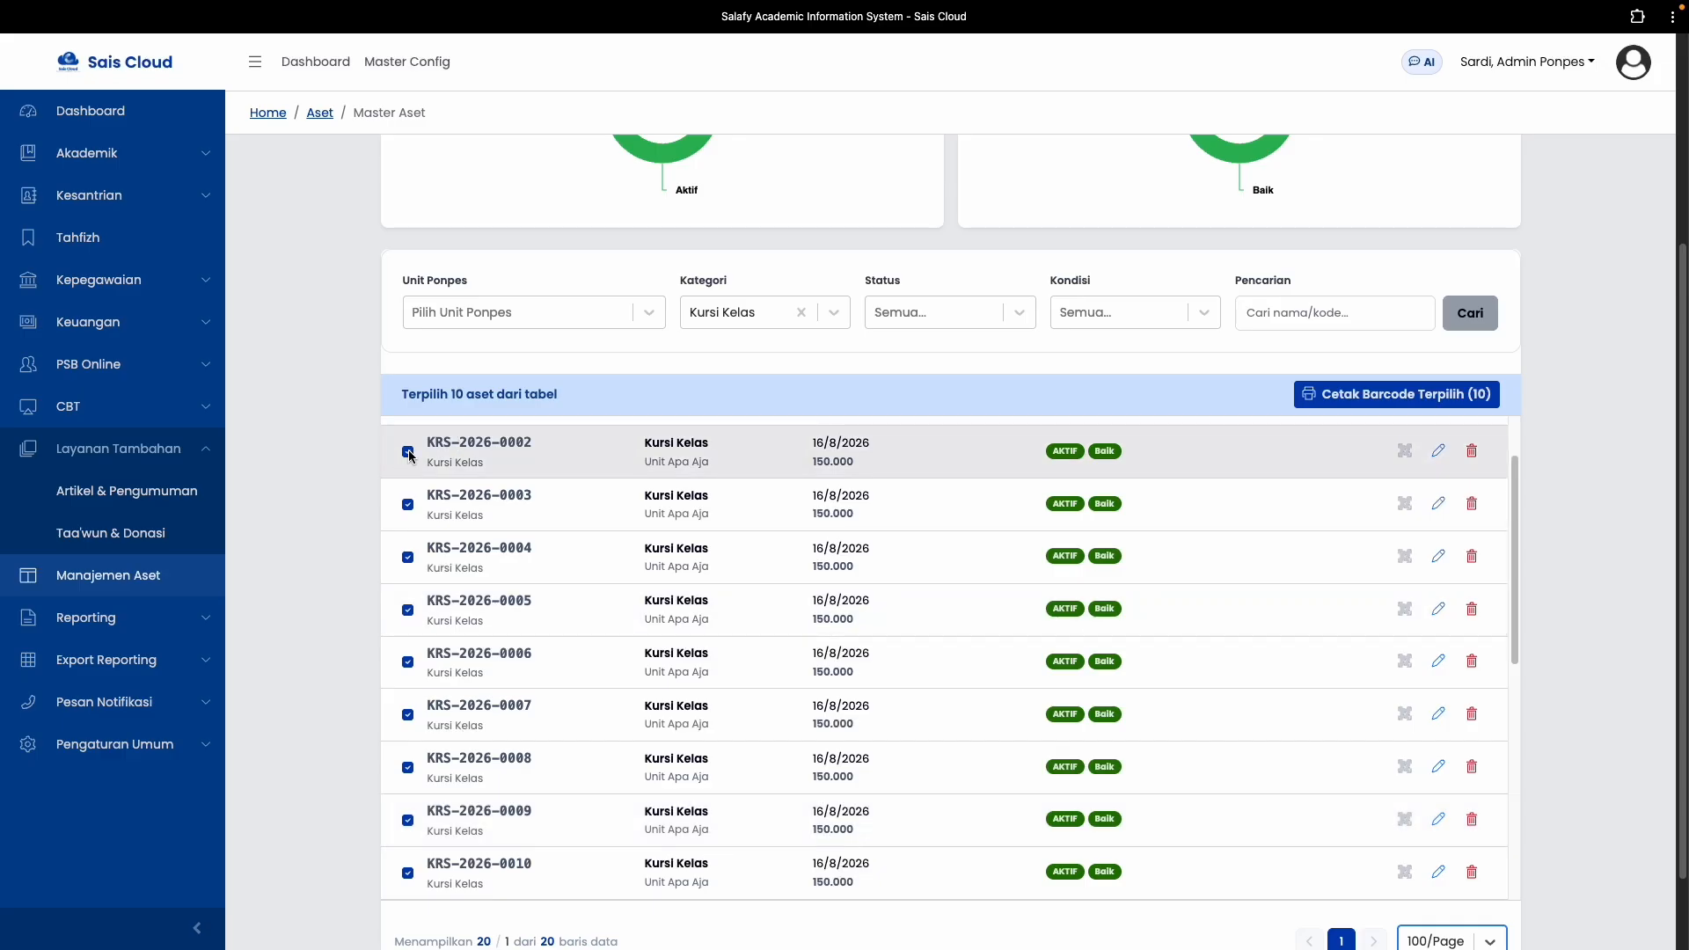
scroll(405, 526, "up", 1)
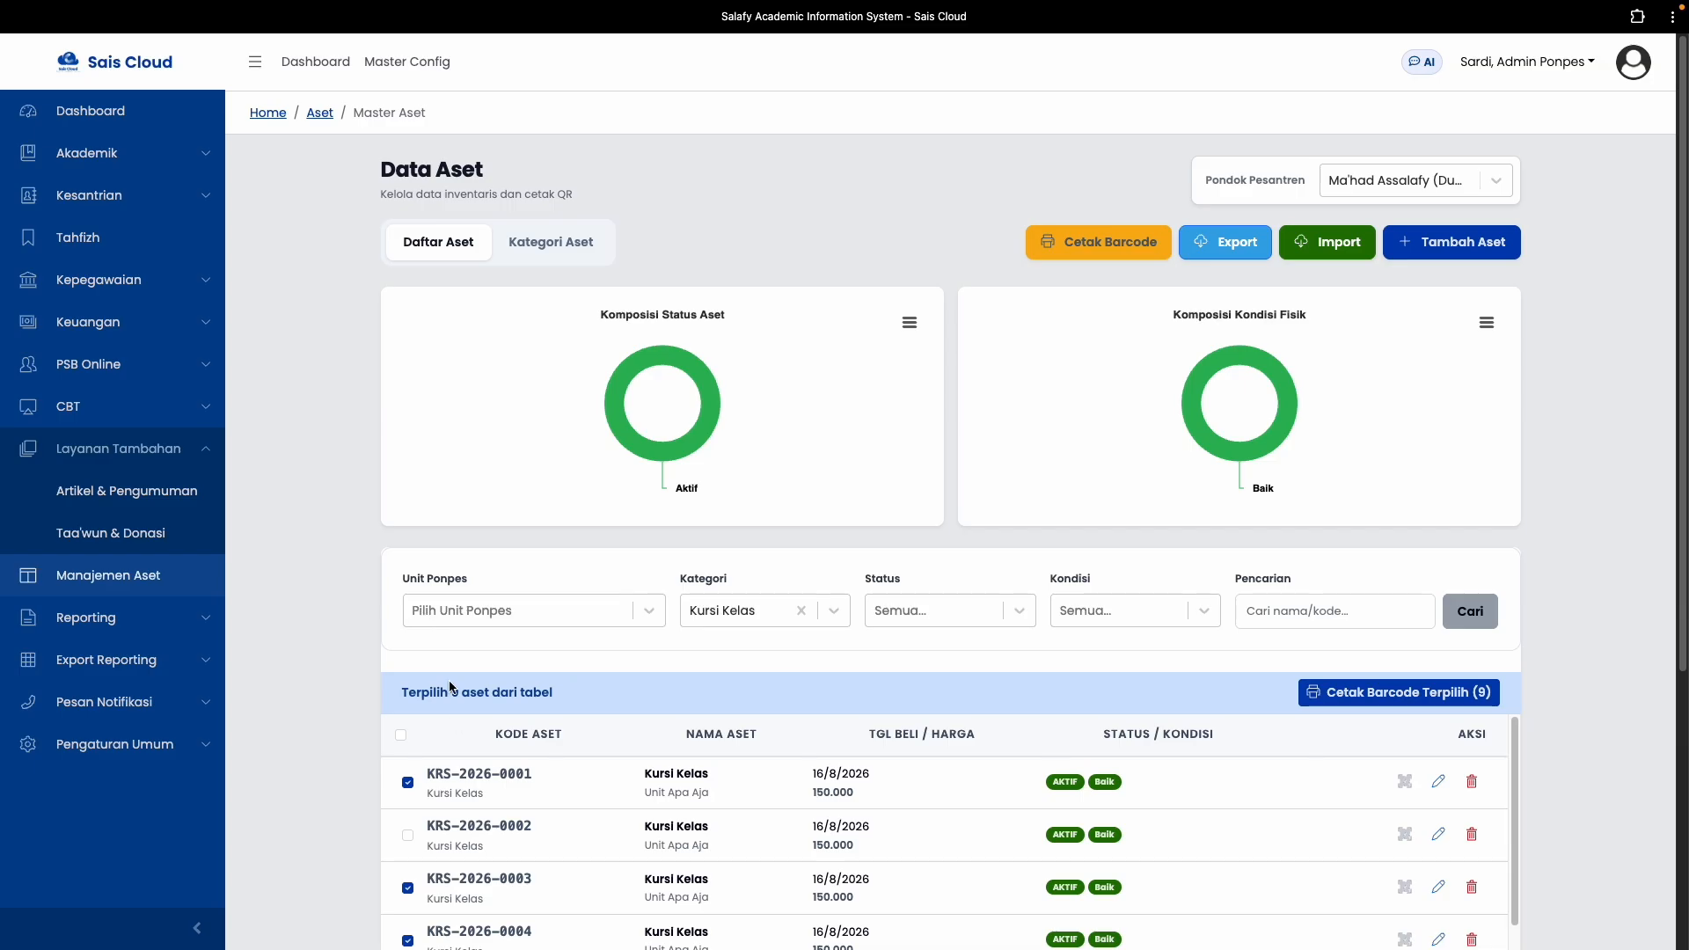
left_click(400, 733)
left_click(400, 734)
left_click(400, 694)
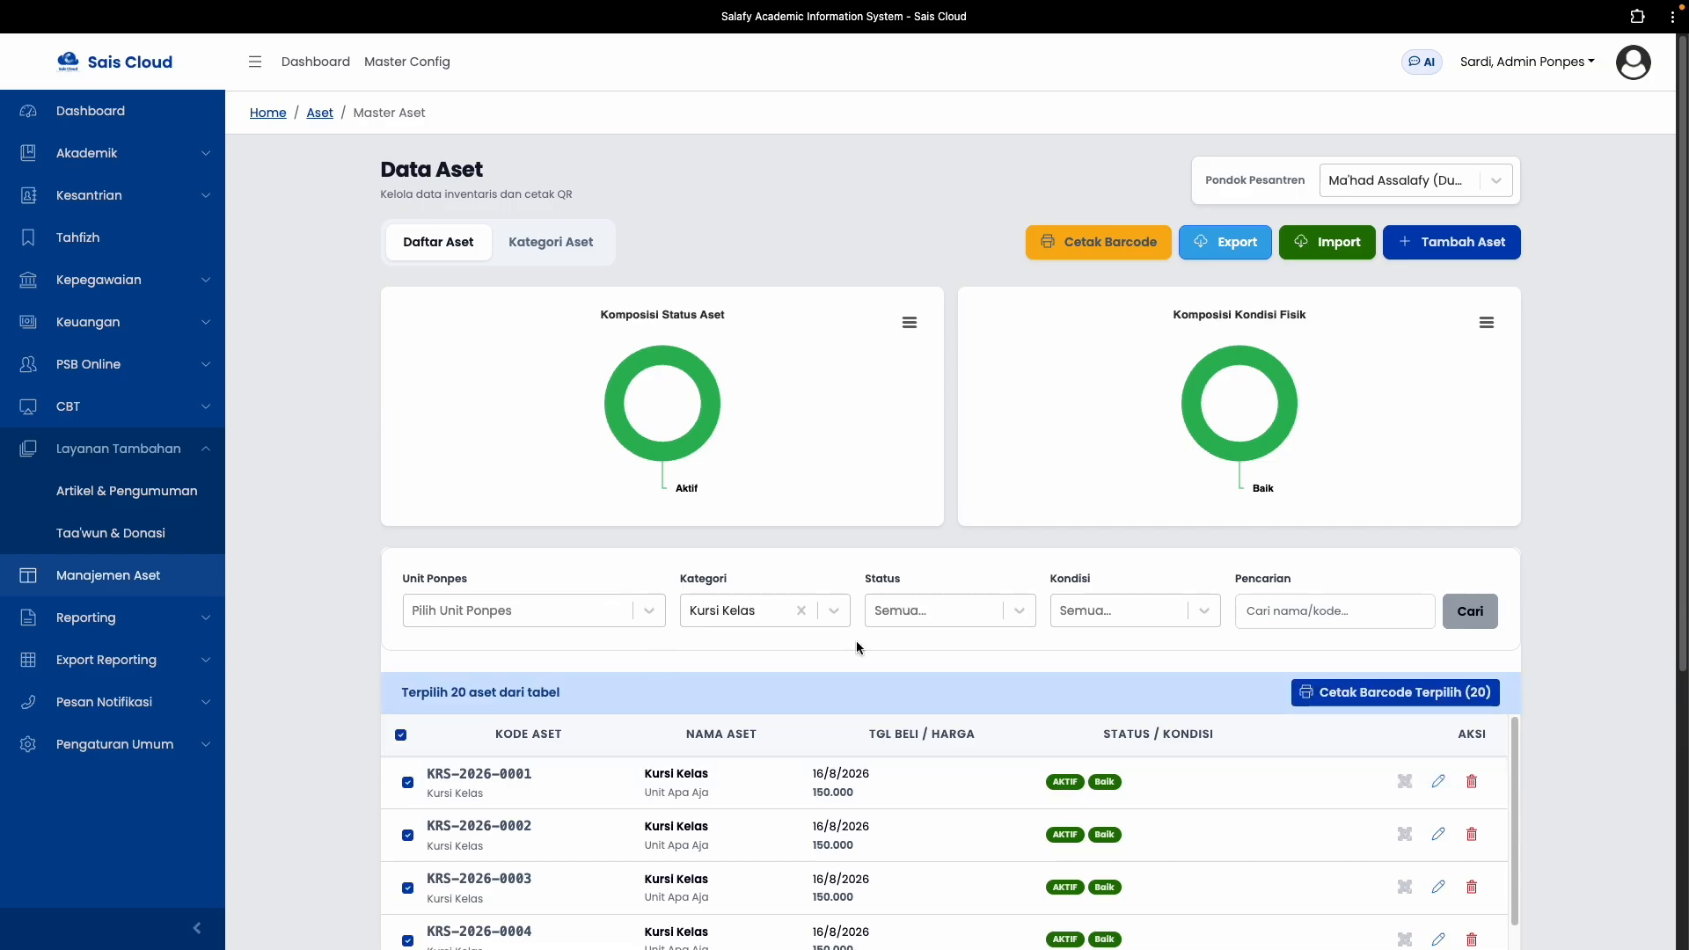
Review the selected Kursi Kelas assets and their asset codes through the whole list
scroll(1012, 642, "down", 1)
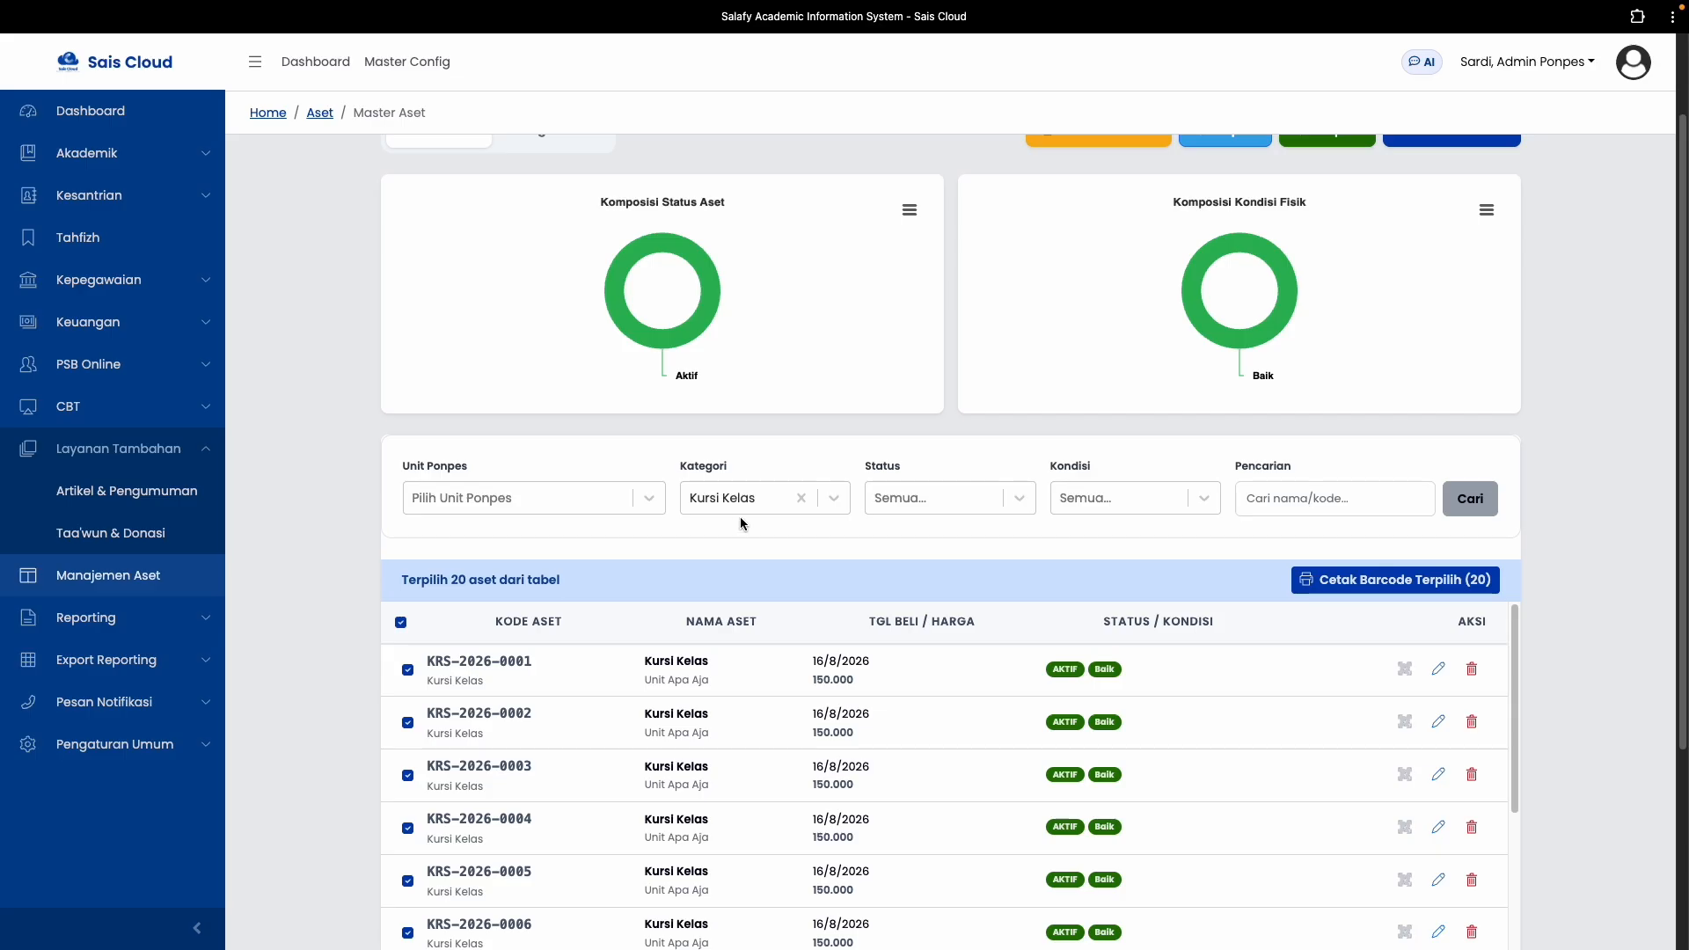
scroll(741, 515, "down", 2)
scroll(630, 549, "down", 6)
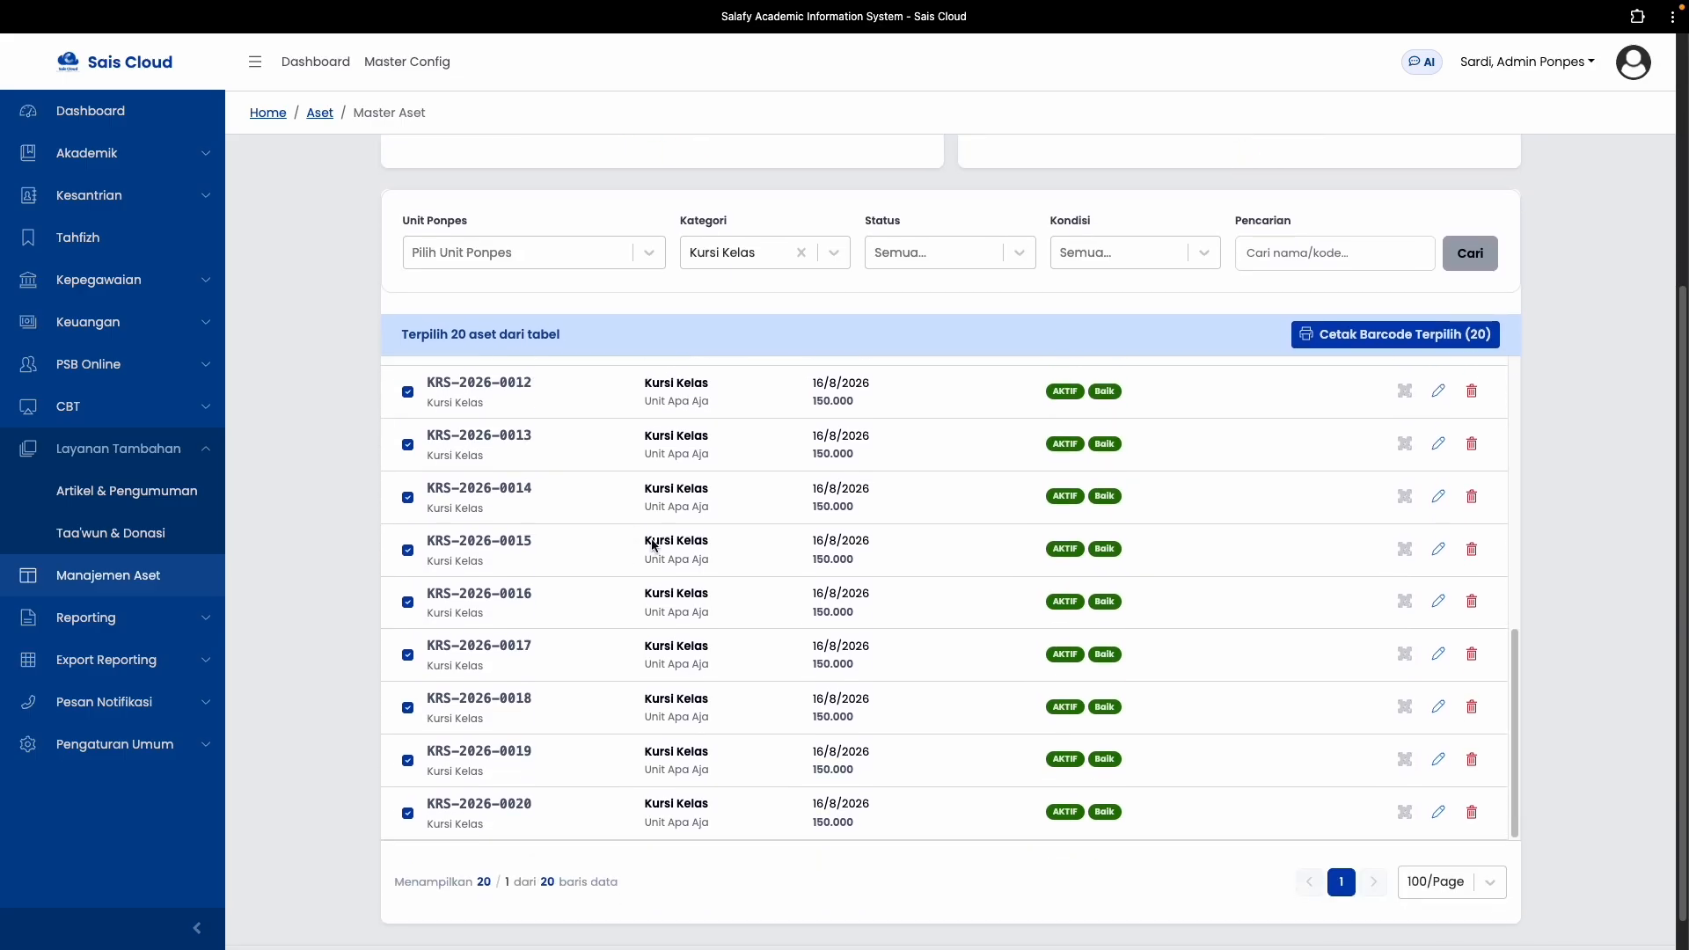
scroll(1155, 487, "up", 6)
scroll(955, 378, "up", 3)
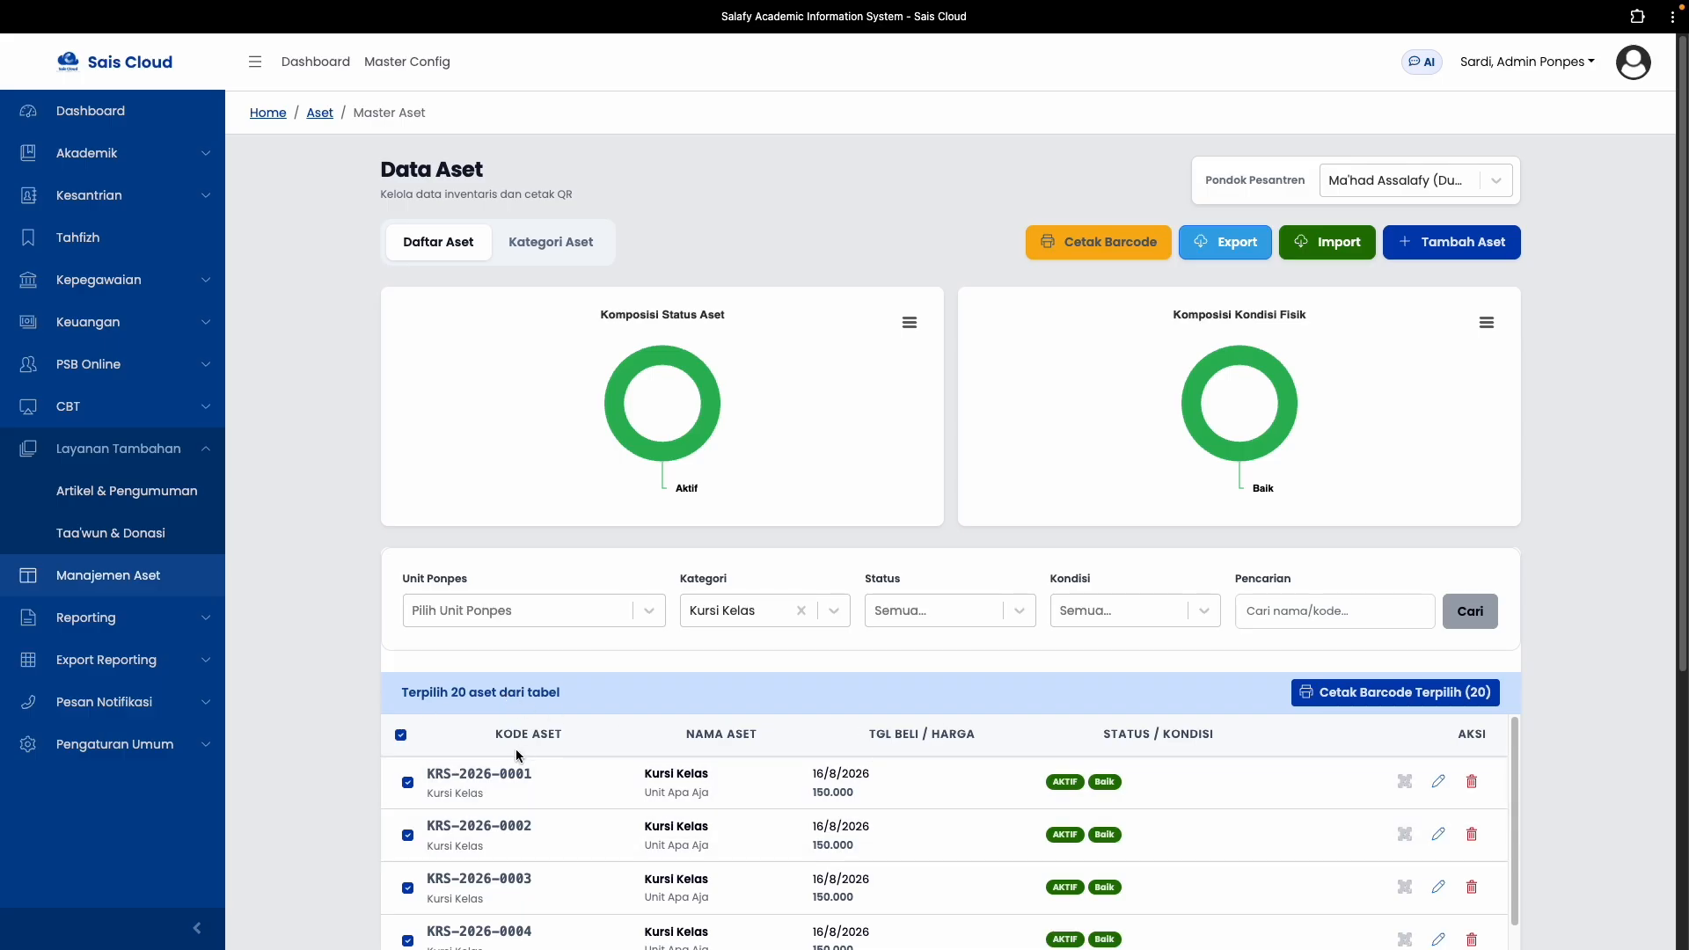
scroll(994, 715, "down", 1)
scroll(994, 715, "down", 2)
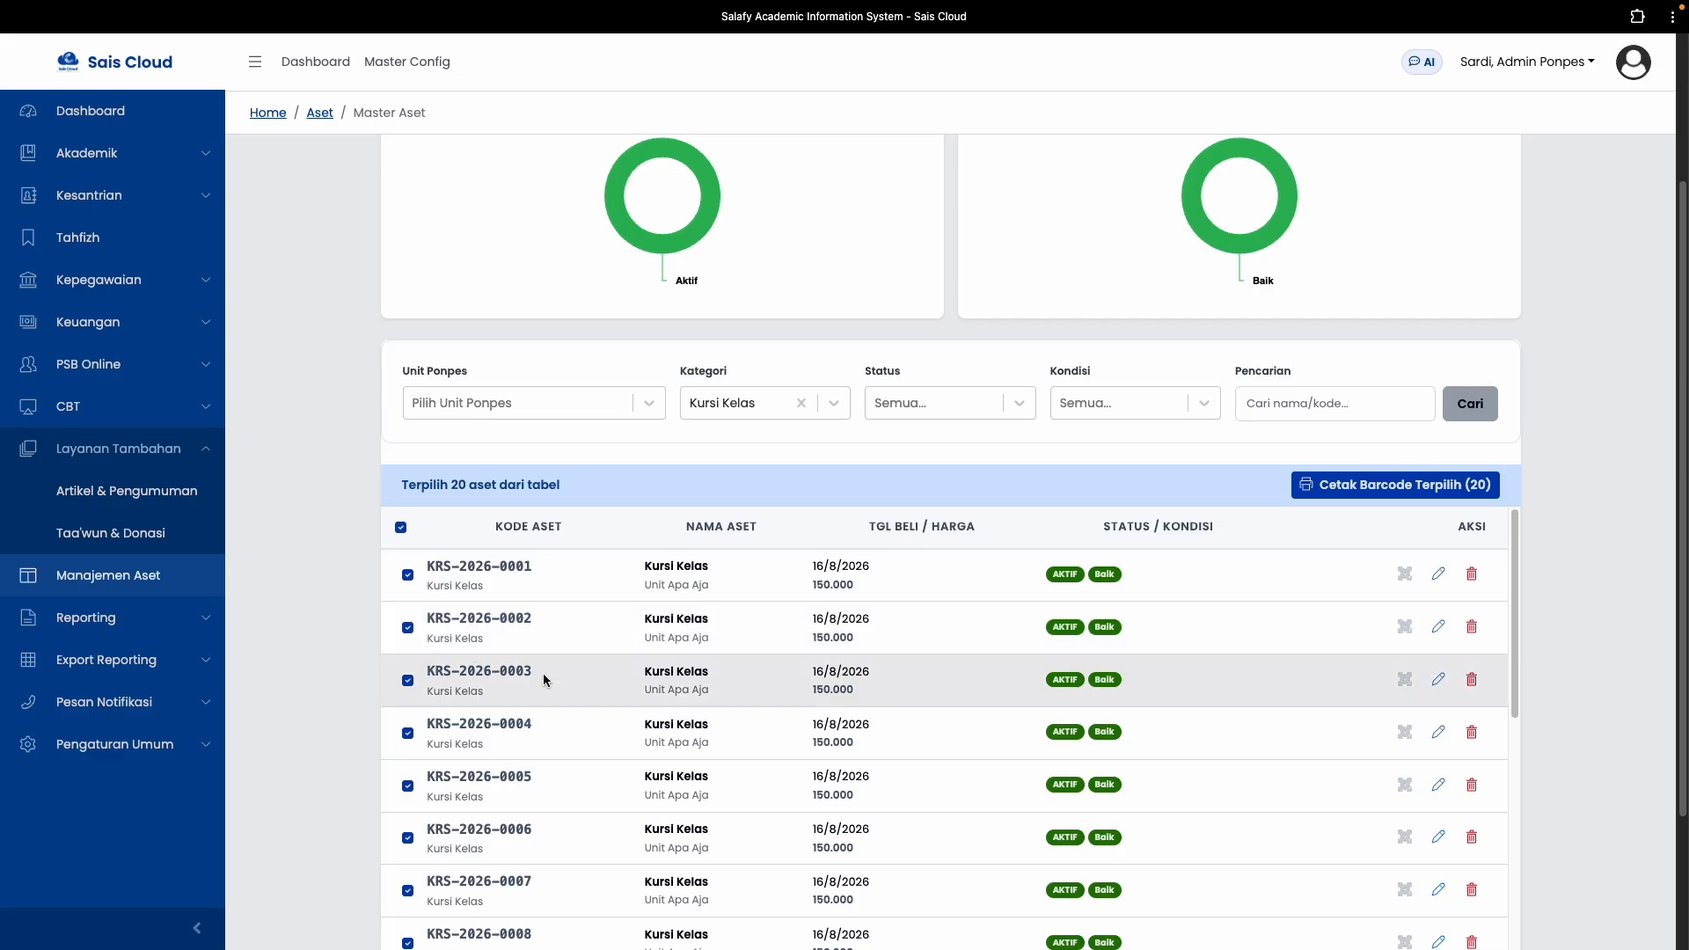
Preview the selected assets' barcode stickers in the Kecil (40 x 25 mm - 4 Kolom) label size, and close without printing
left_click(1358, 498)
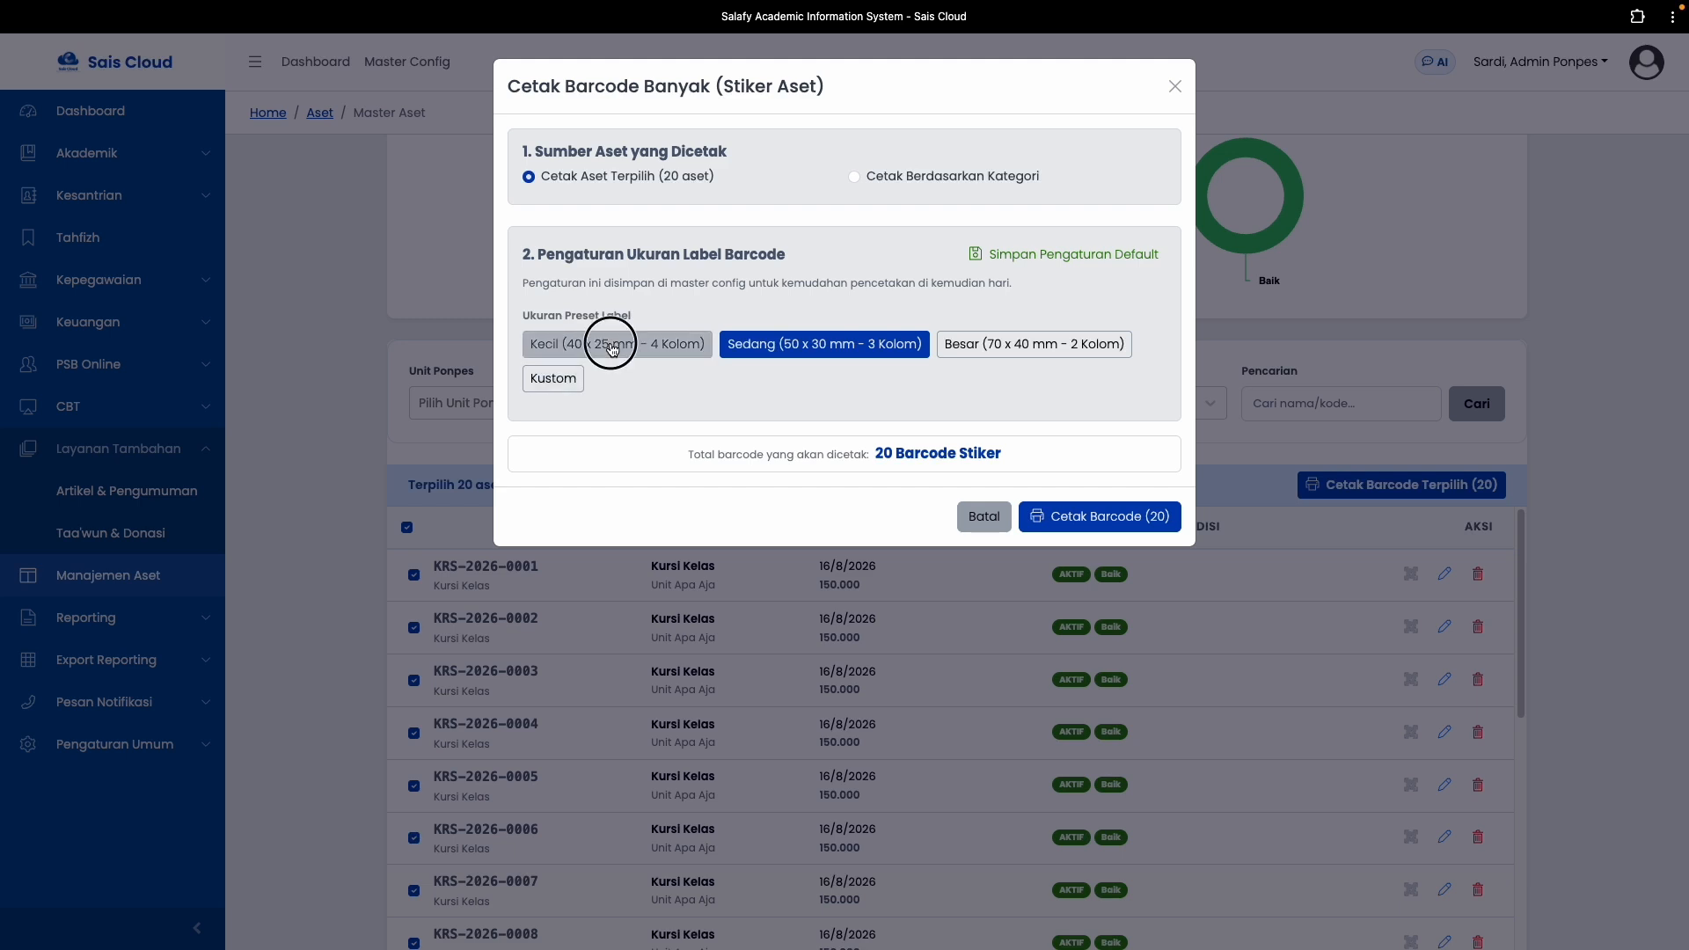
left_click(641, 345)
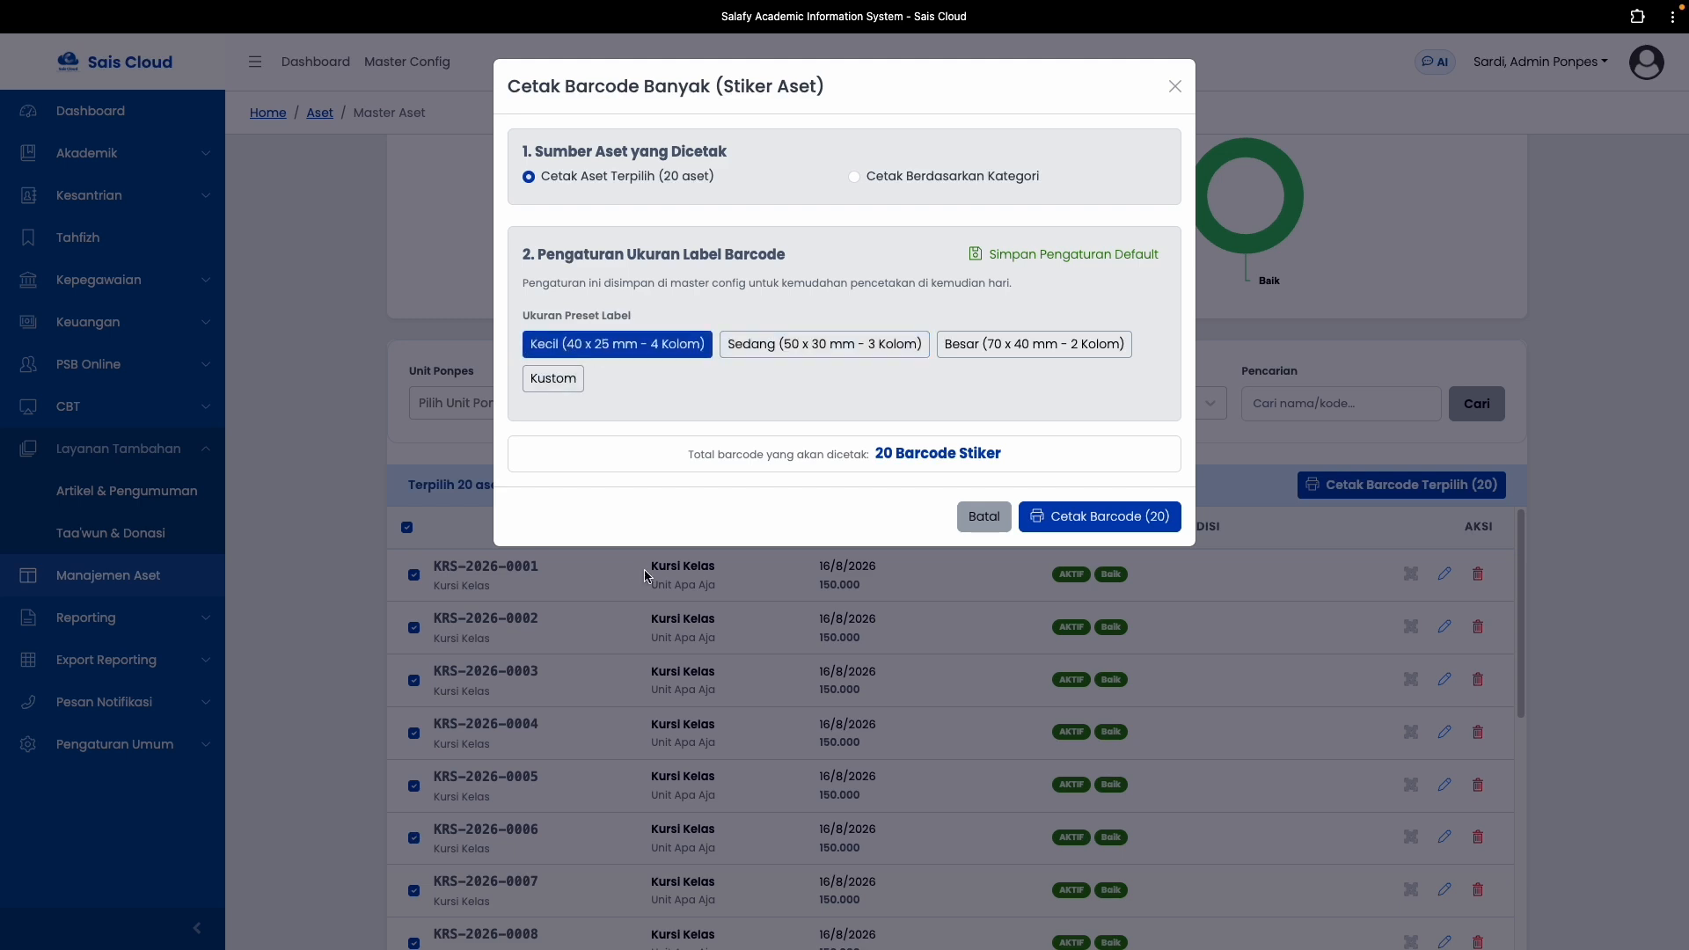
left_click(1086, 519)
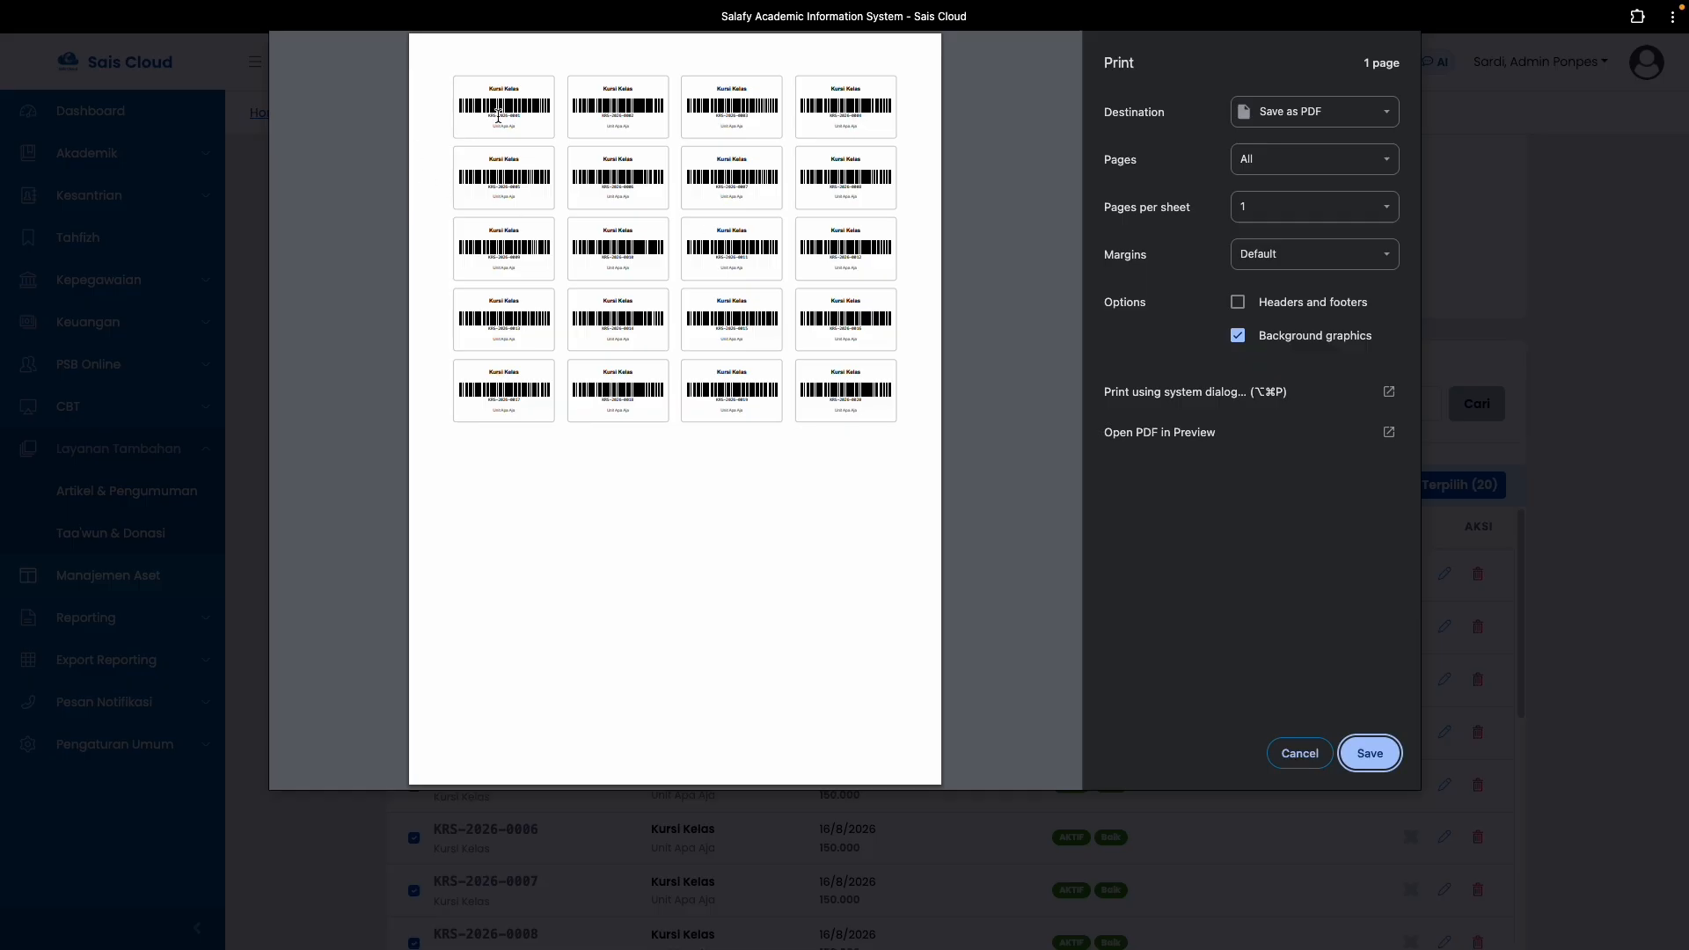
left_click_drag(483, 114, 530, 122)
left_click(1289, 757)
left_click(984, 517)
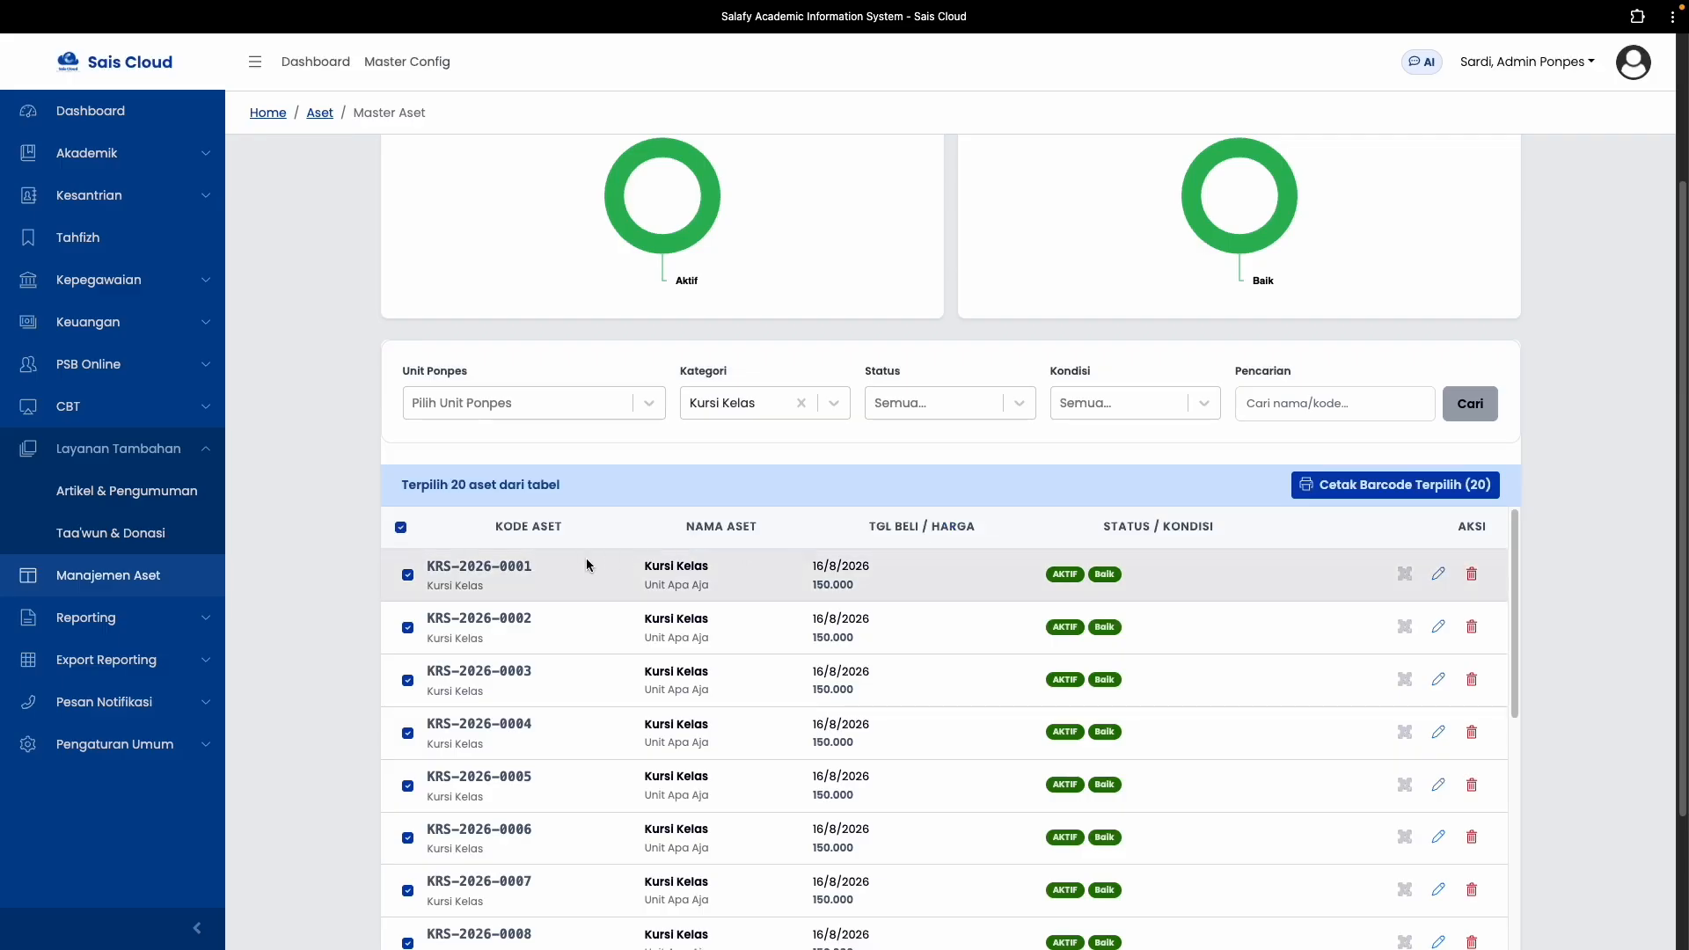
Clear the asset selection and highlight the purchase price of the first chair asset
left_click(400, 527)
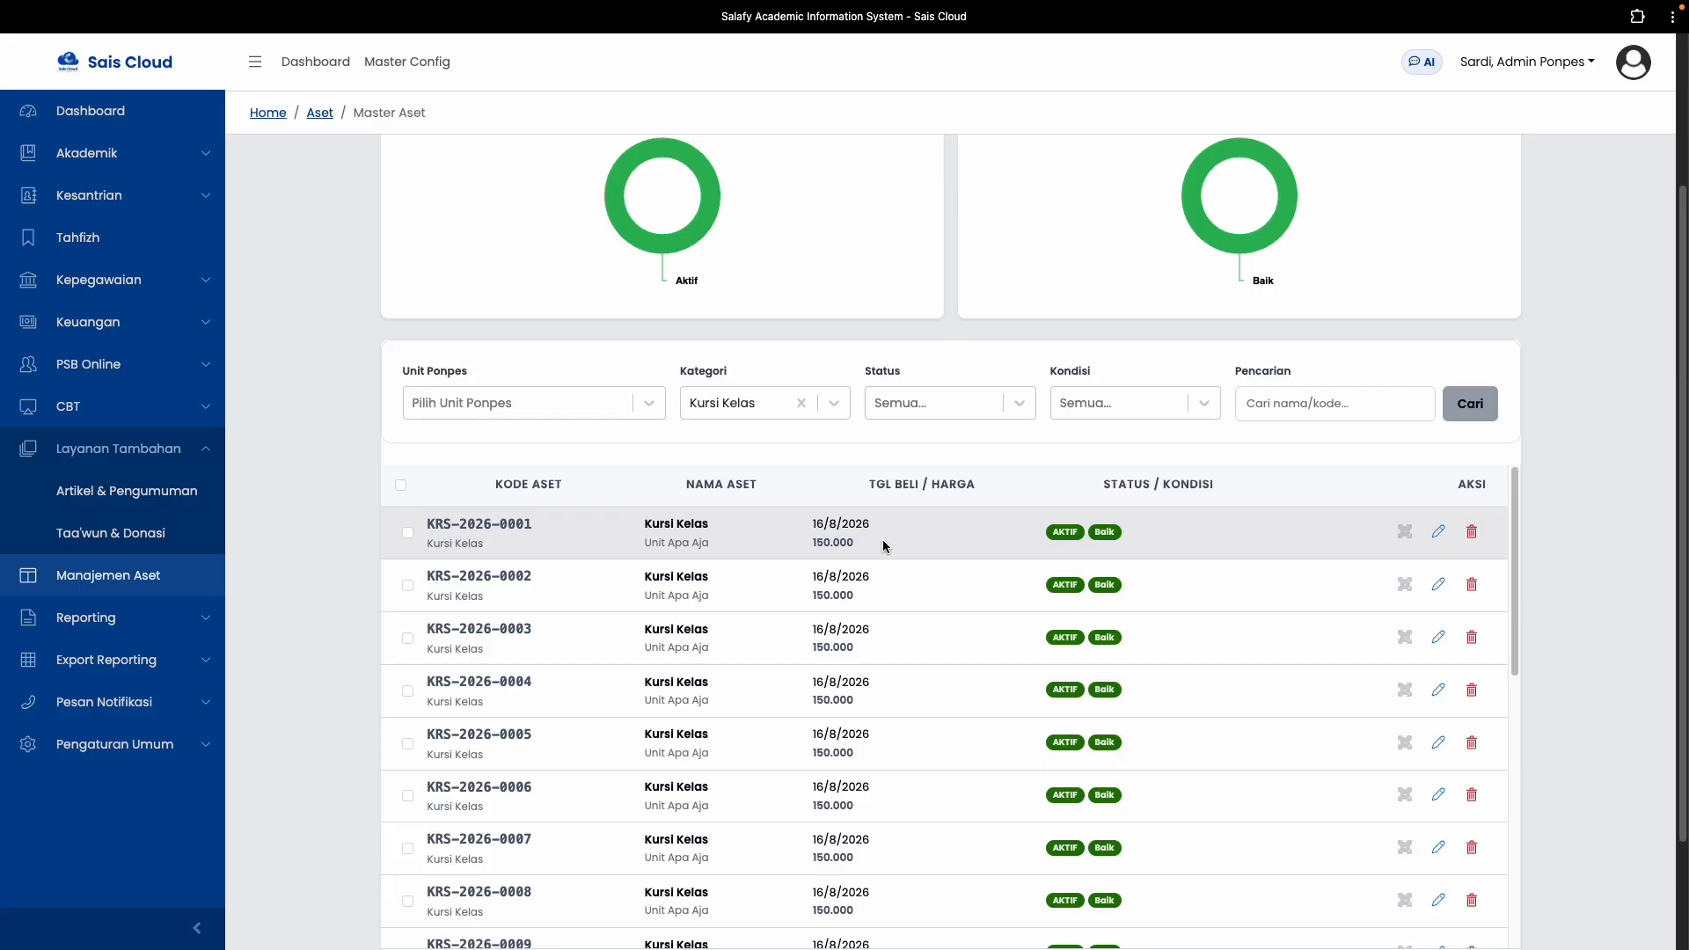
scroll(883, 540, "up", 3)
left_click_drag(812, 671, 865, 674)
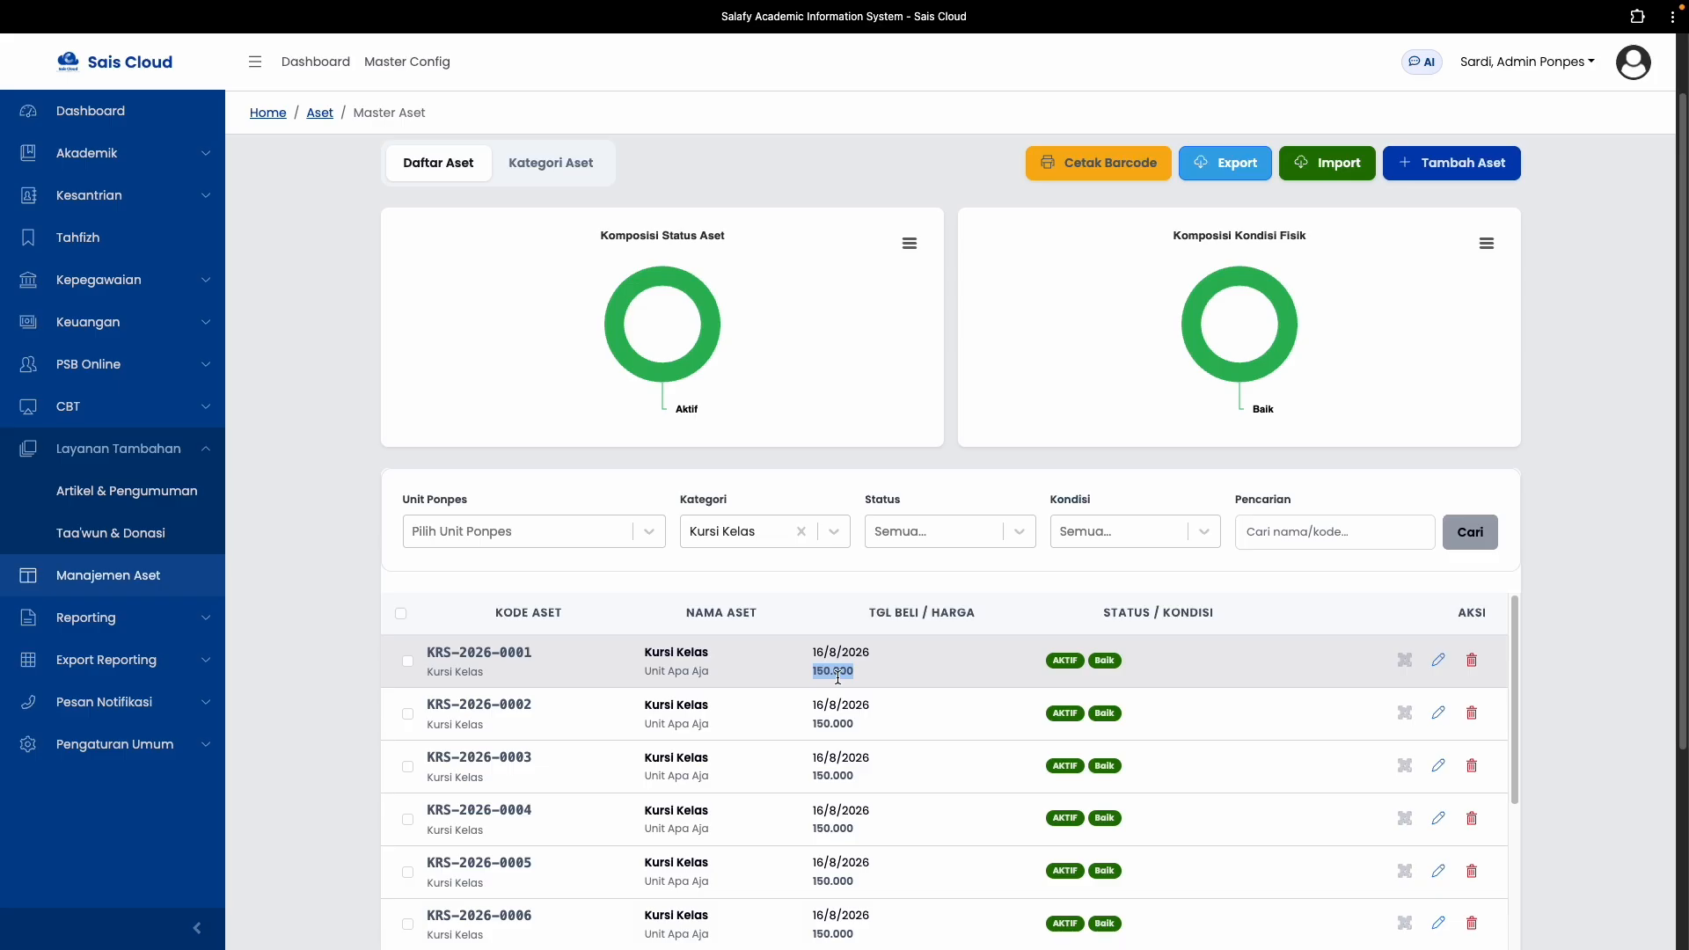
Open the first chair asset for editing, examine its depreciation method options, and cancel without changes
left_click(1439, 660)
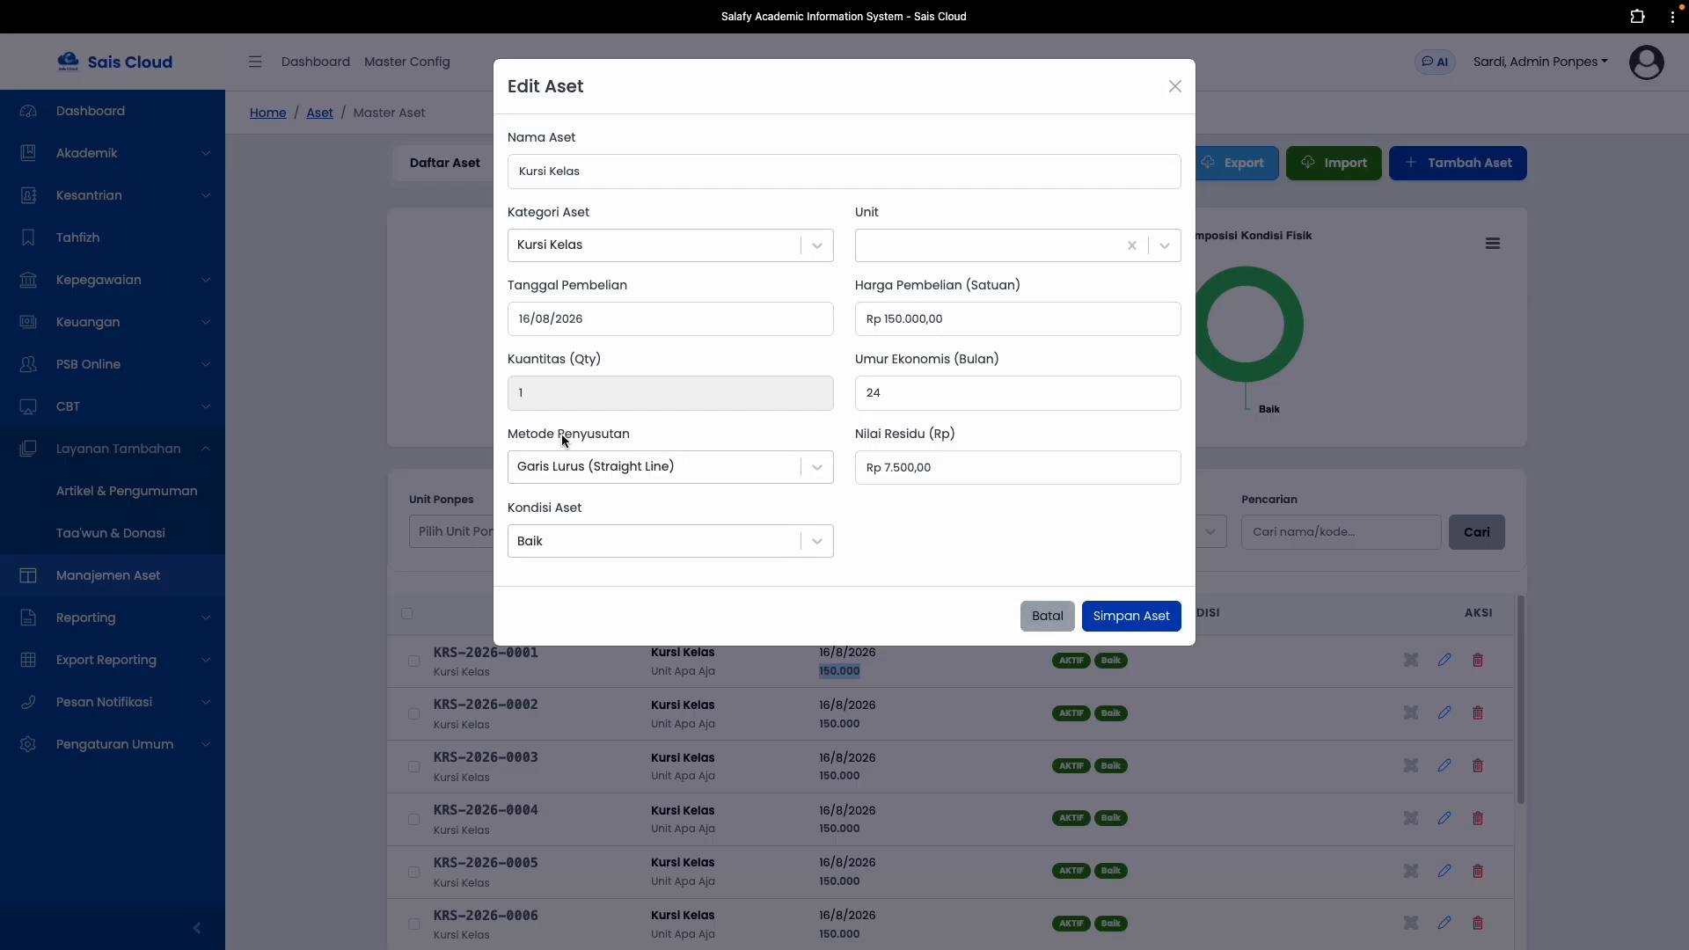
left_click(579, 468)
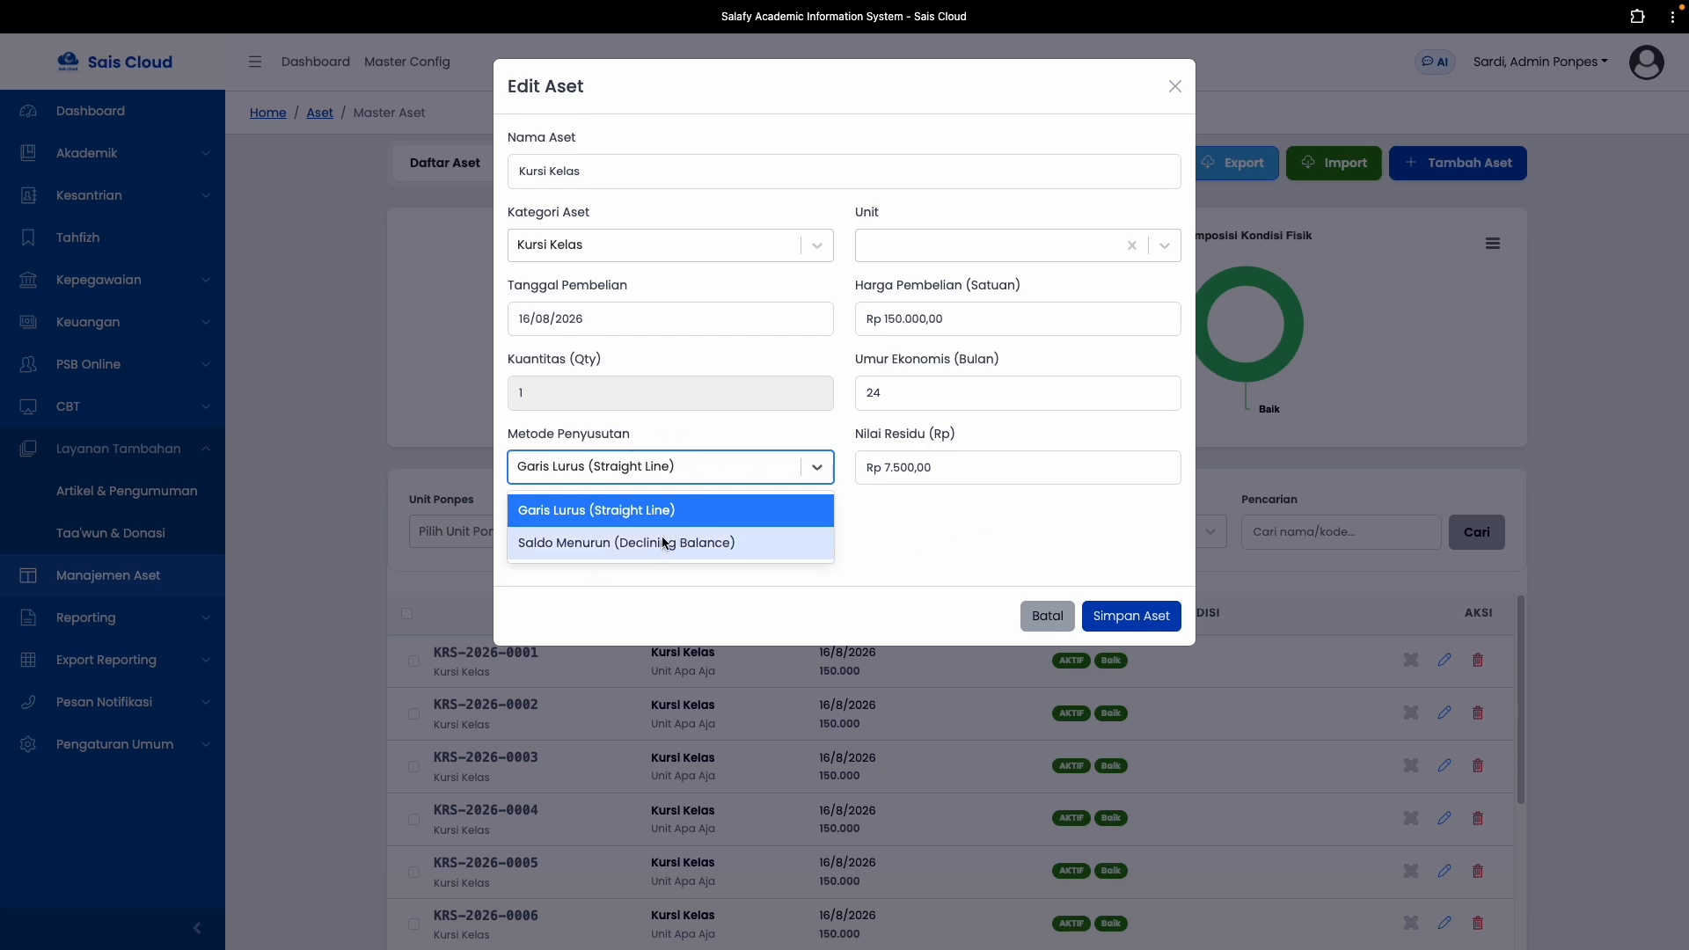
left_click(962, 533)
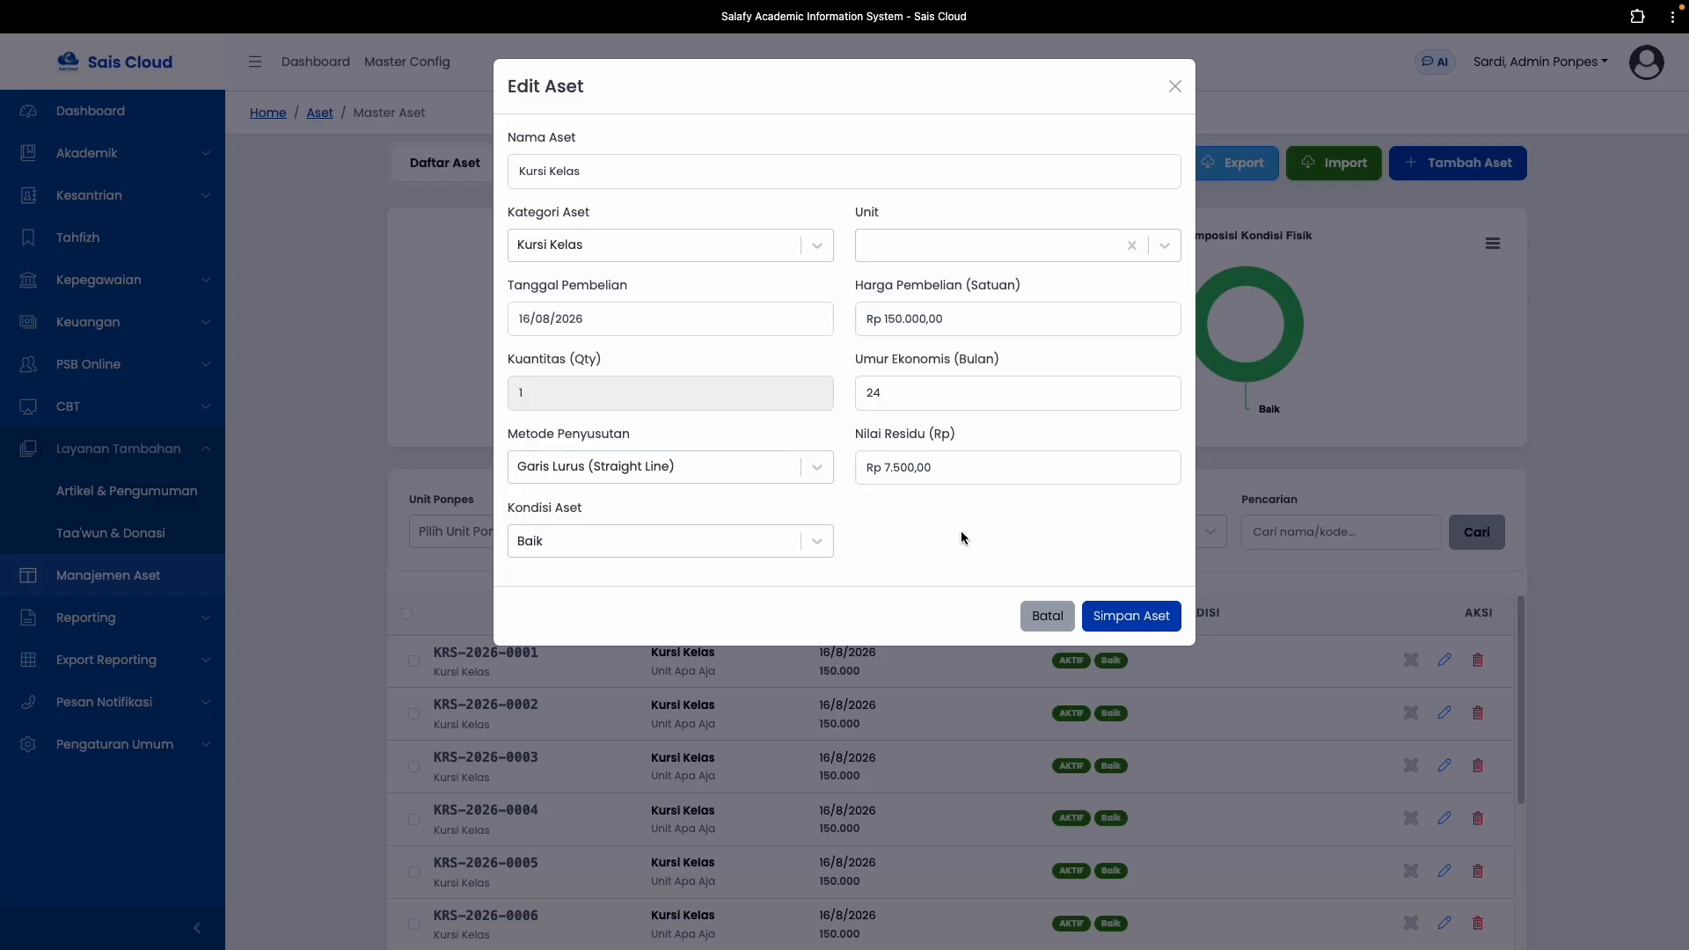
left_click(1047, 616)
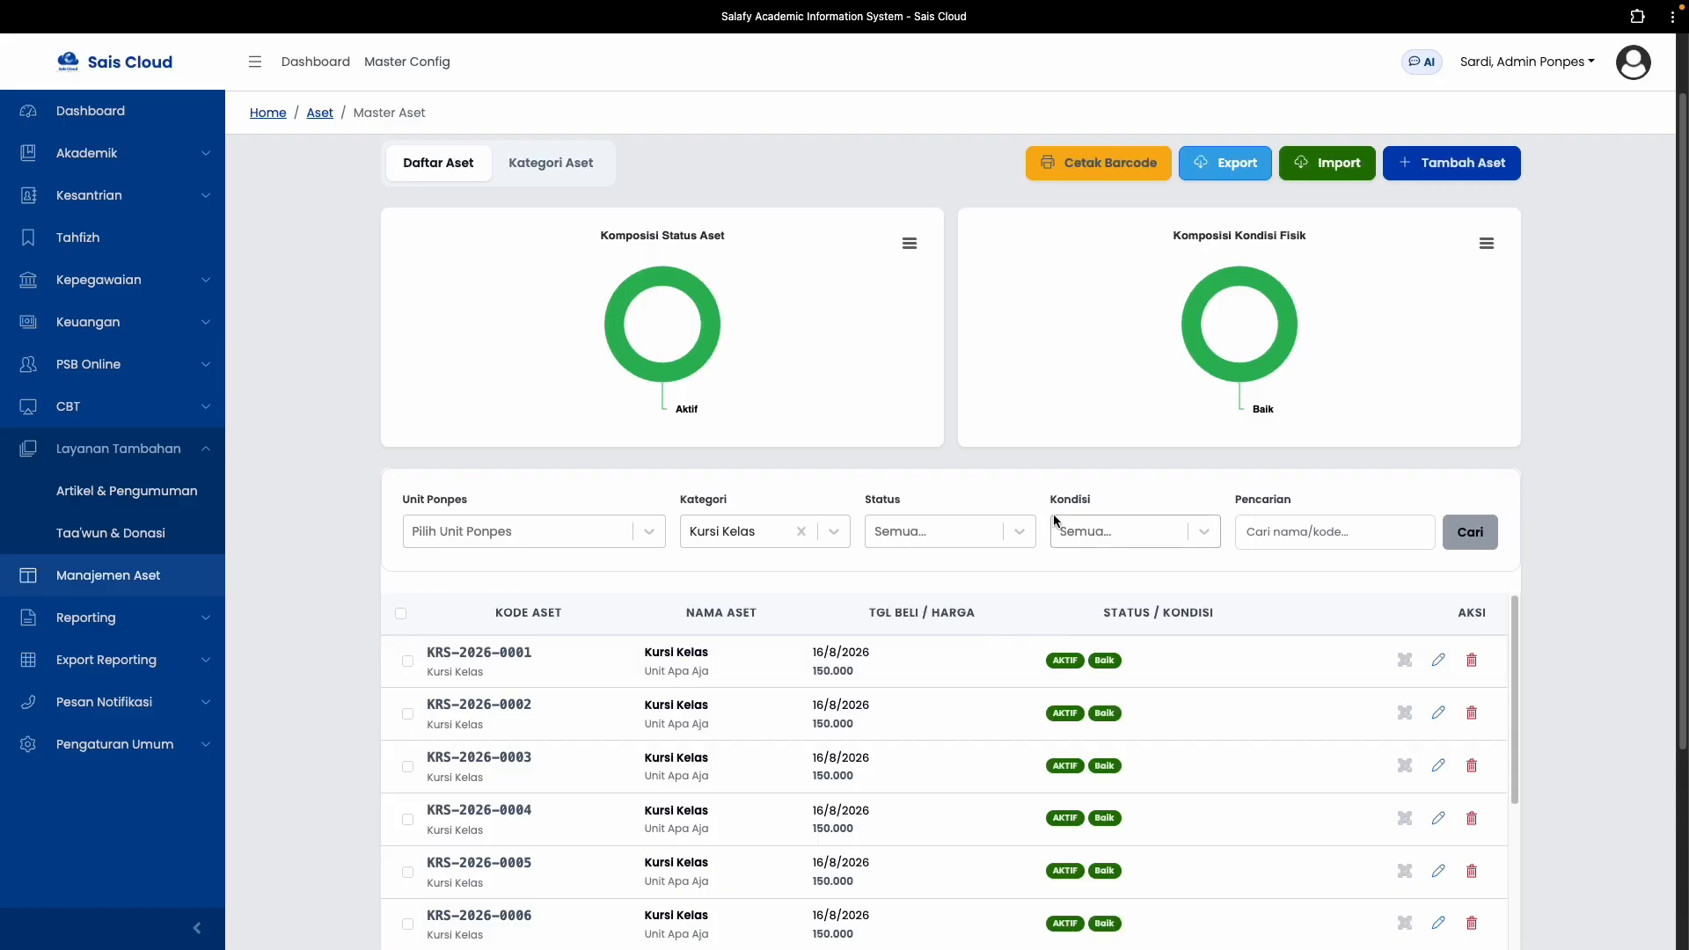
scroll(765, 648, "down", 2)
scroll(836, 651, "up", 2)
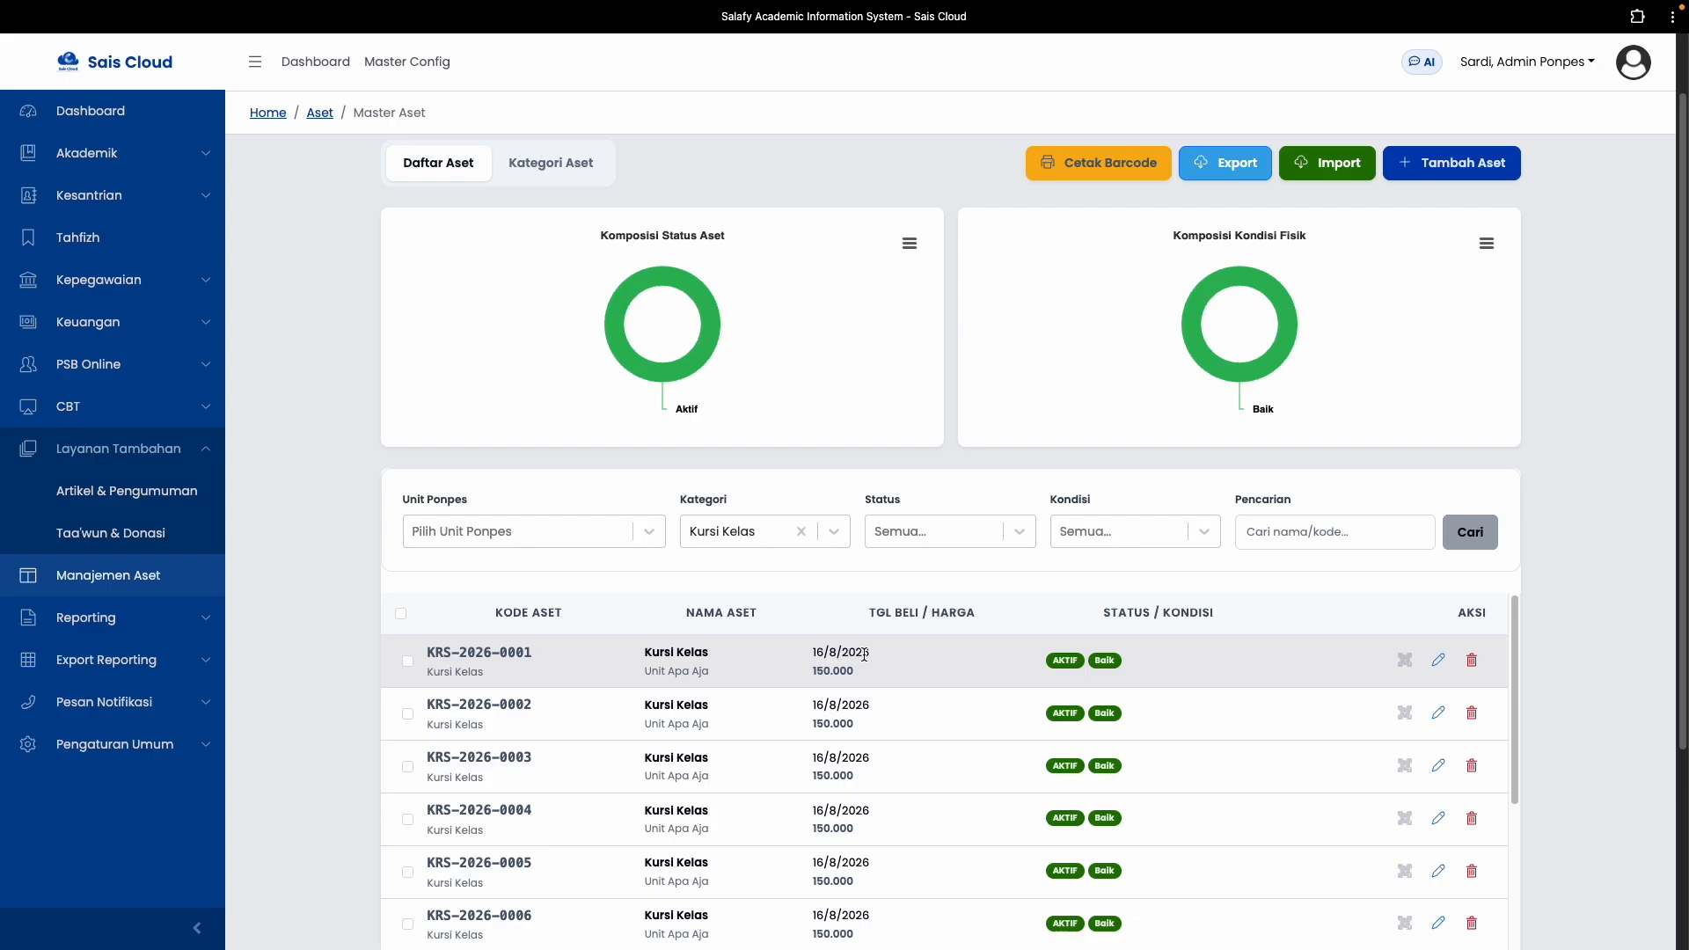
scroll(1127, 548, "up", 1)
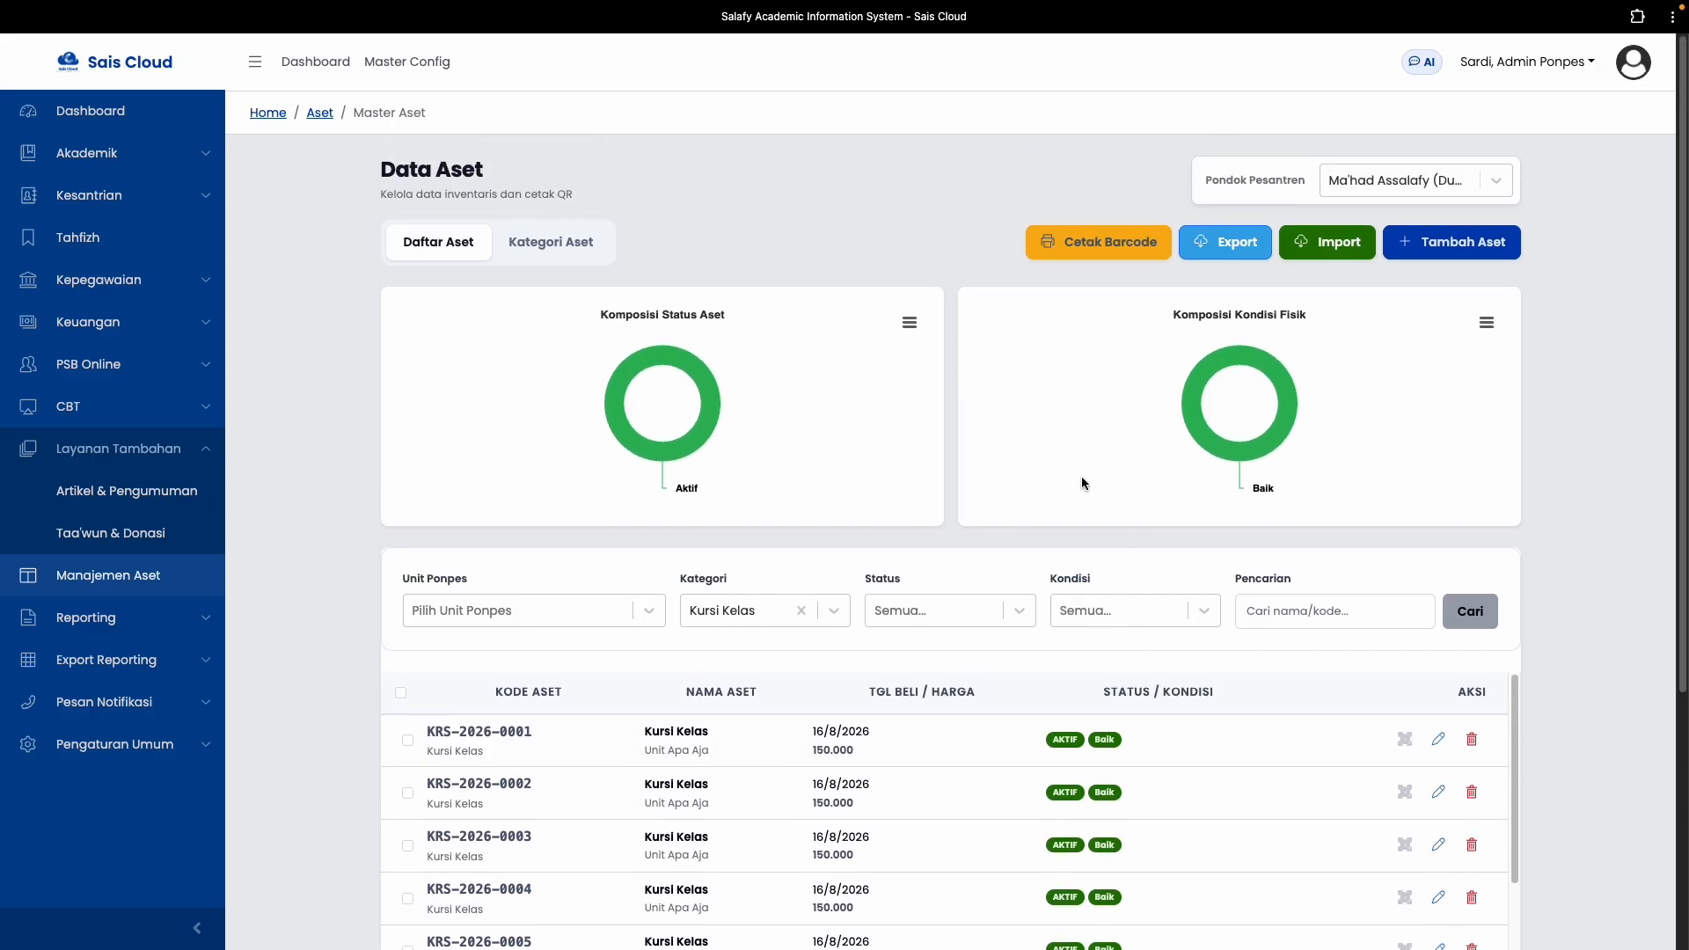
Start a new asset loan under Peminjaman and scan the barcode of chair KRS-2026-0001 with the camera
left_click(321, 114)
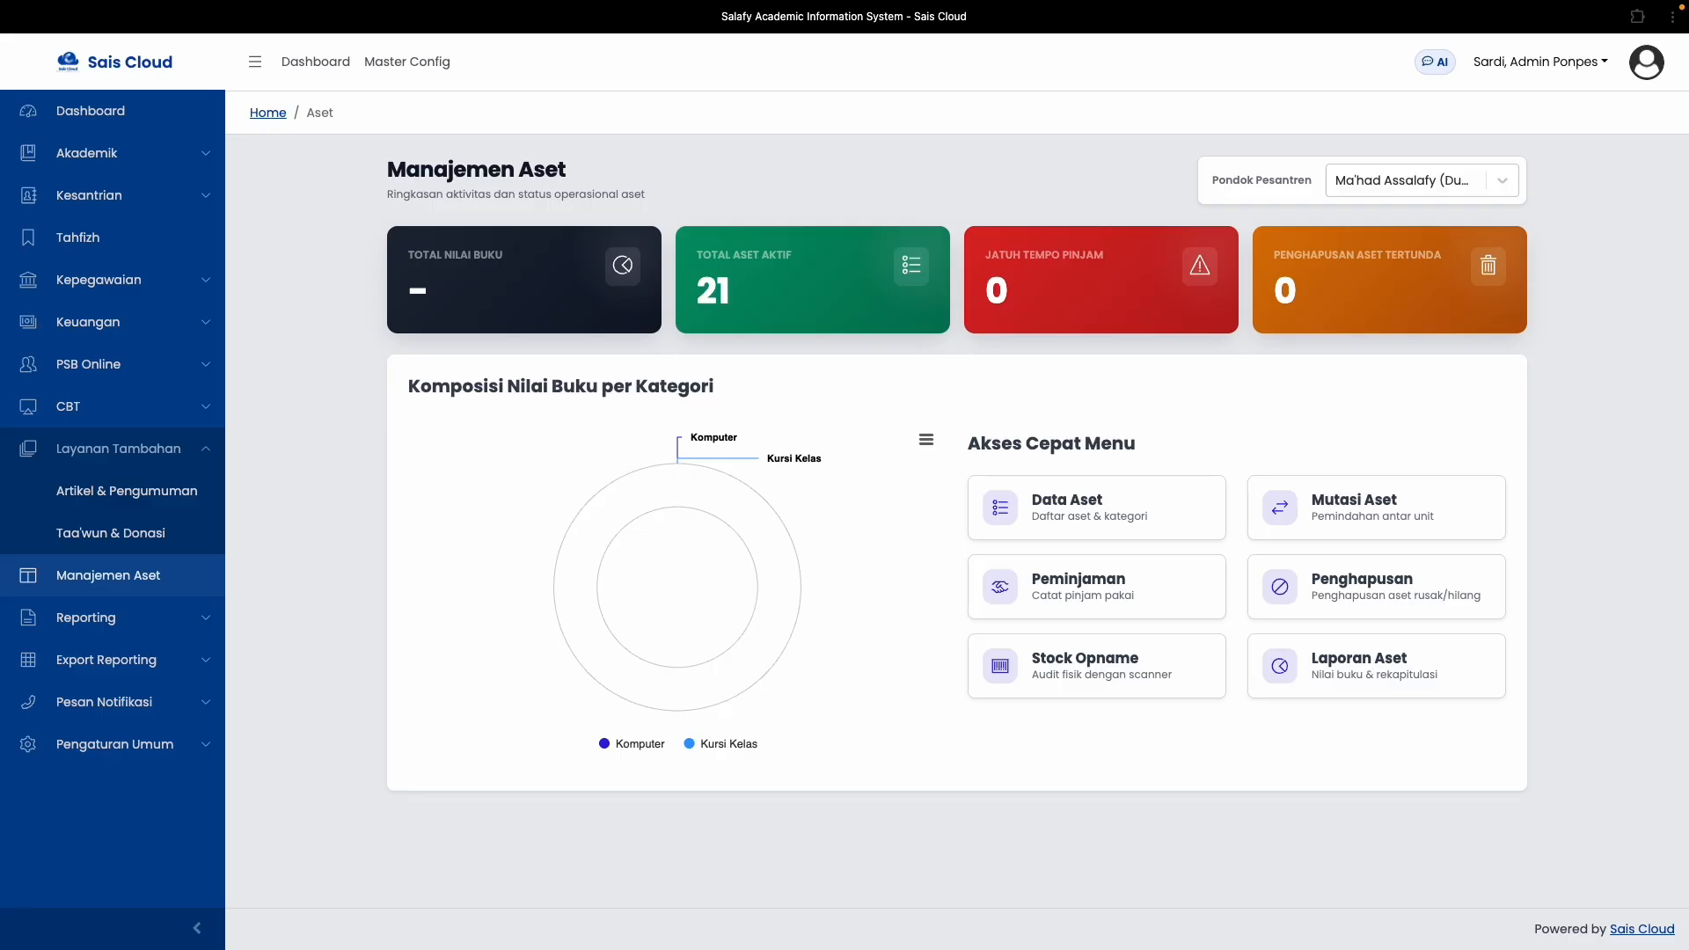
left_click(1046, 446)
left_click(1042, 596)
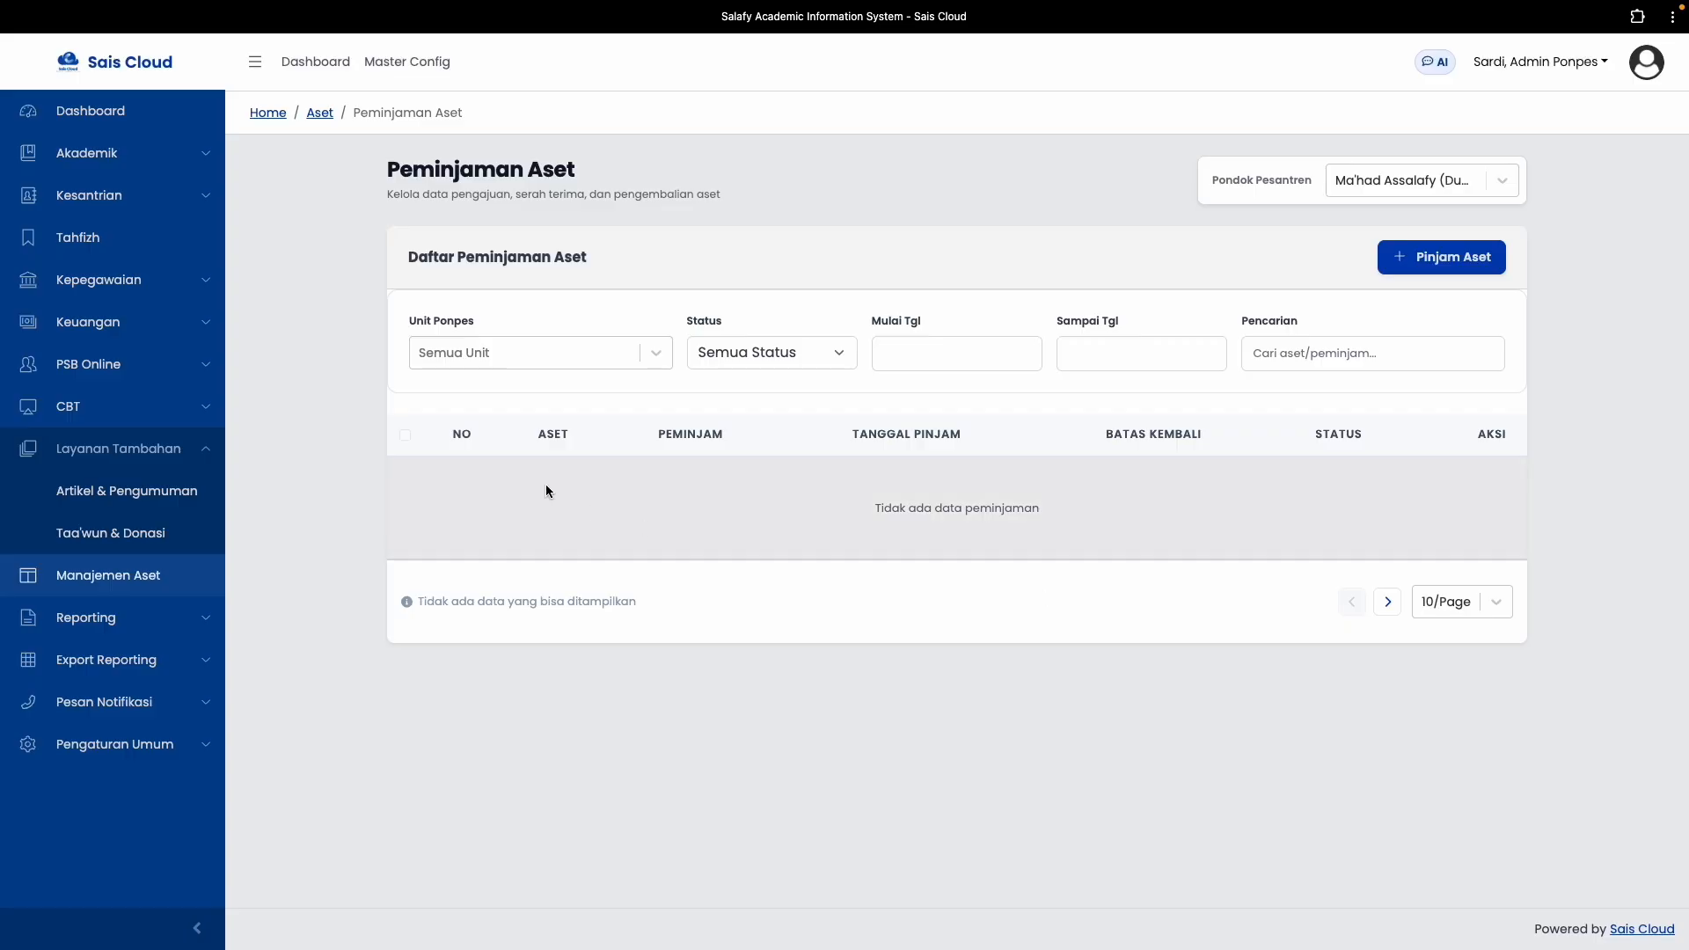
left_click(1447, 264)
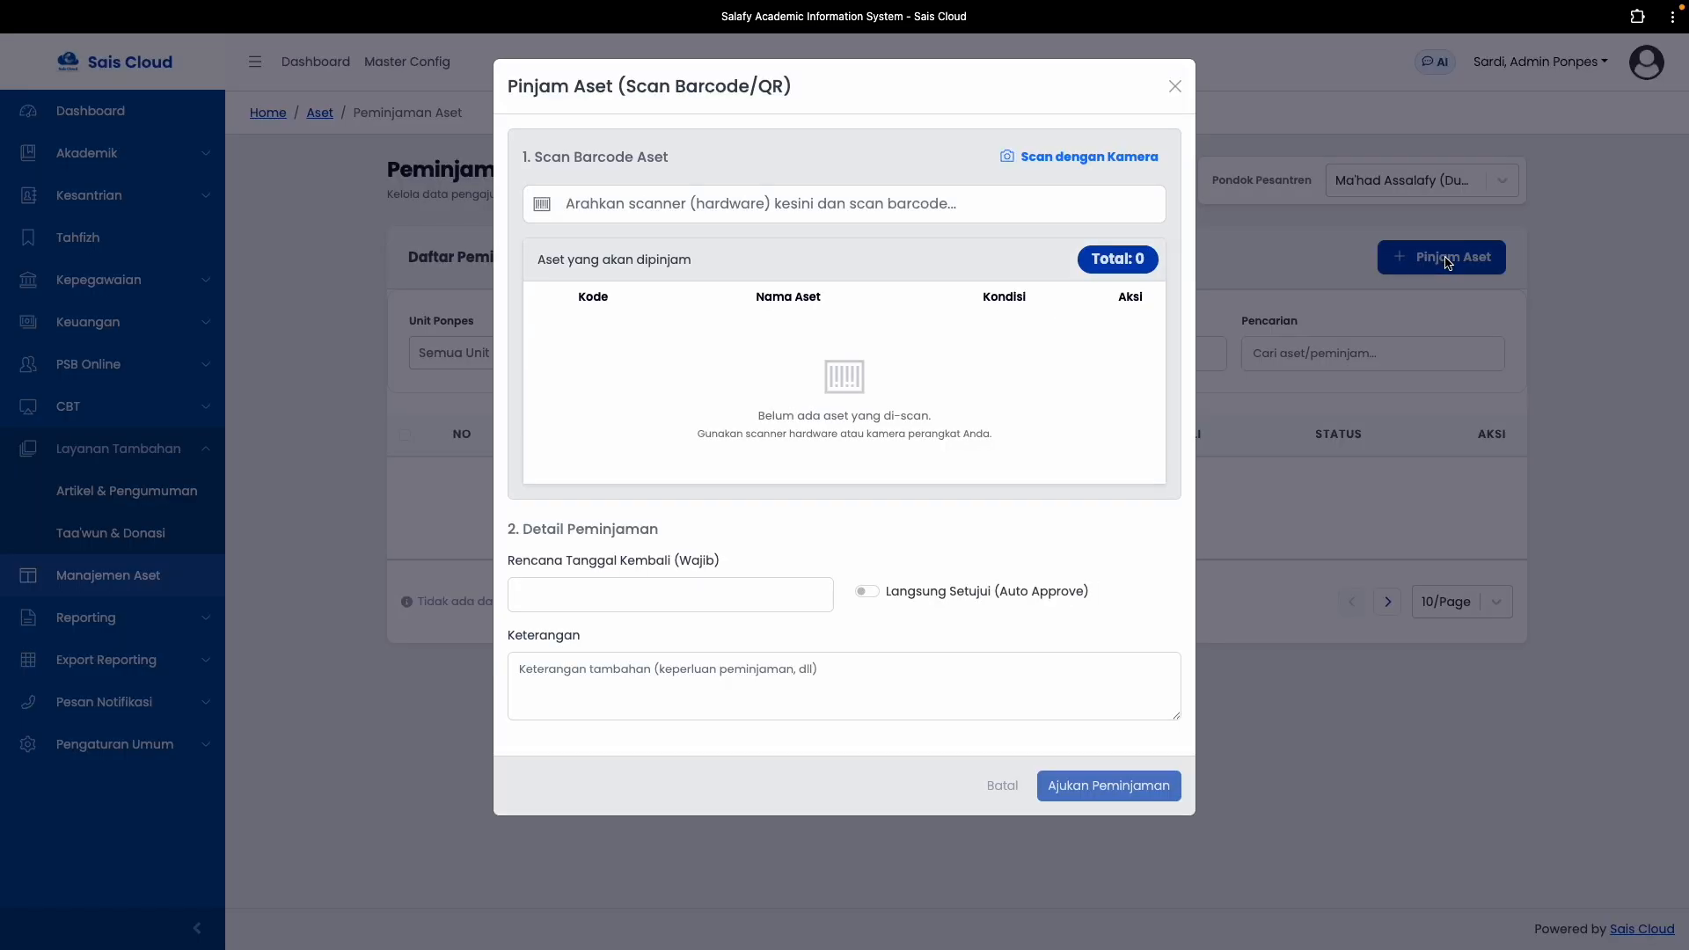
left_click(700, 209)
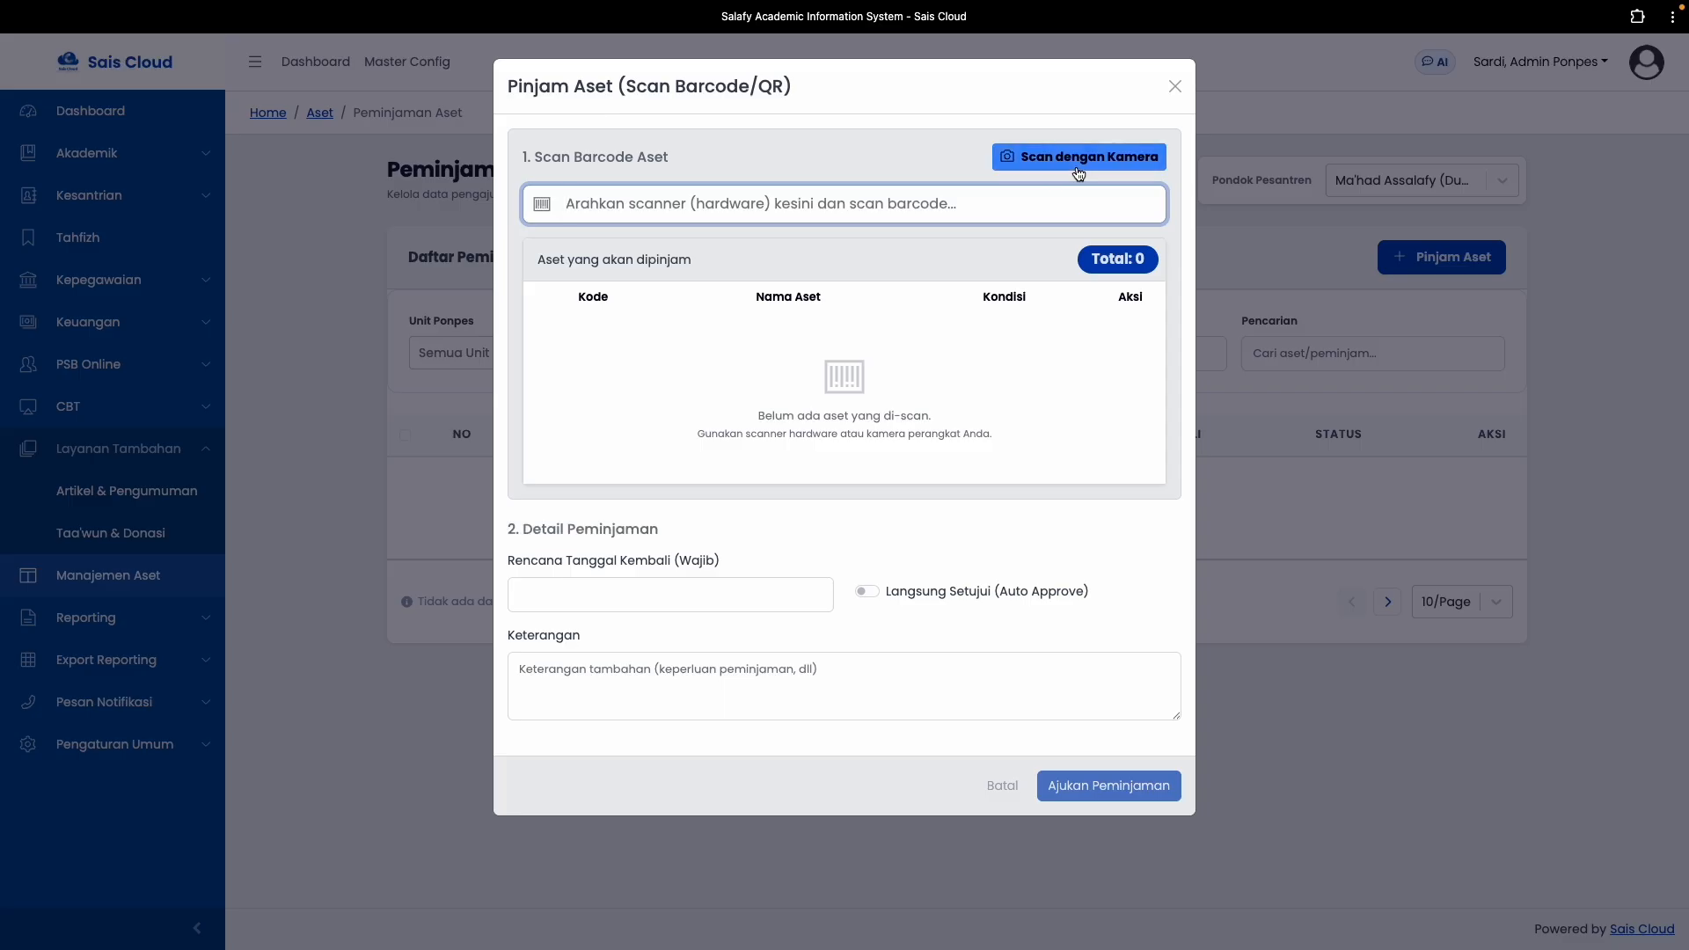
left_click(1038, 167)
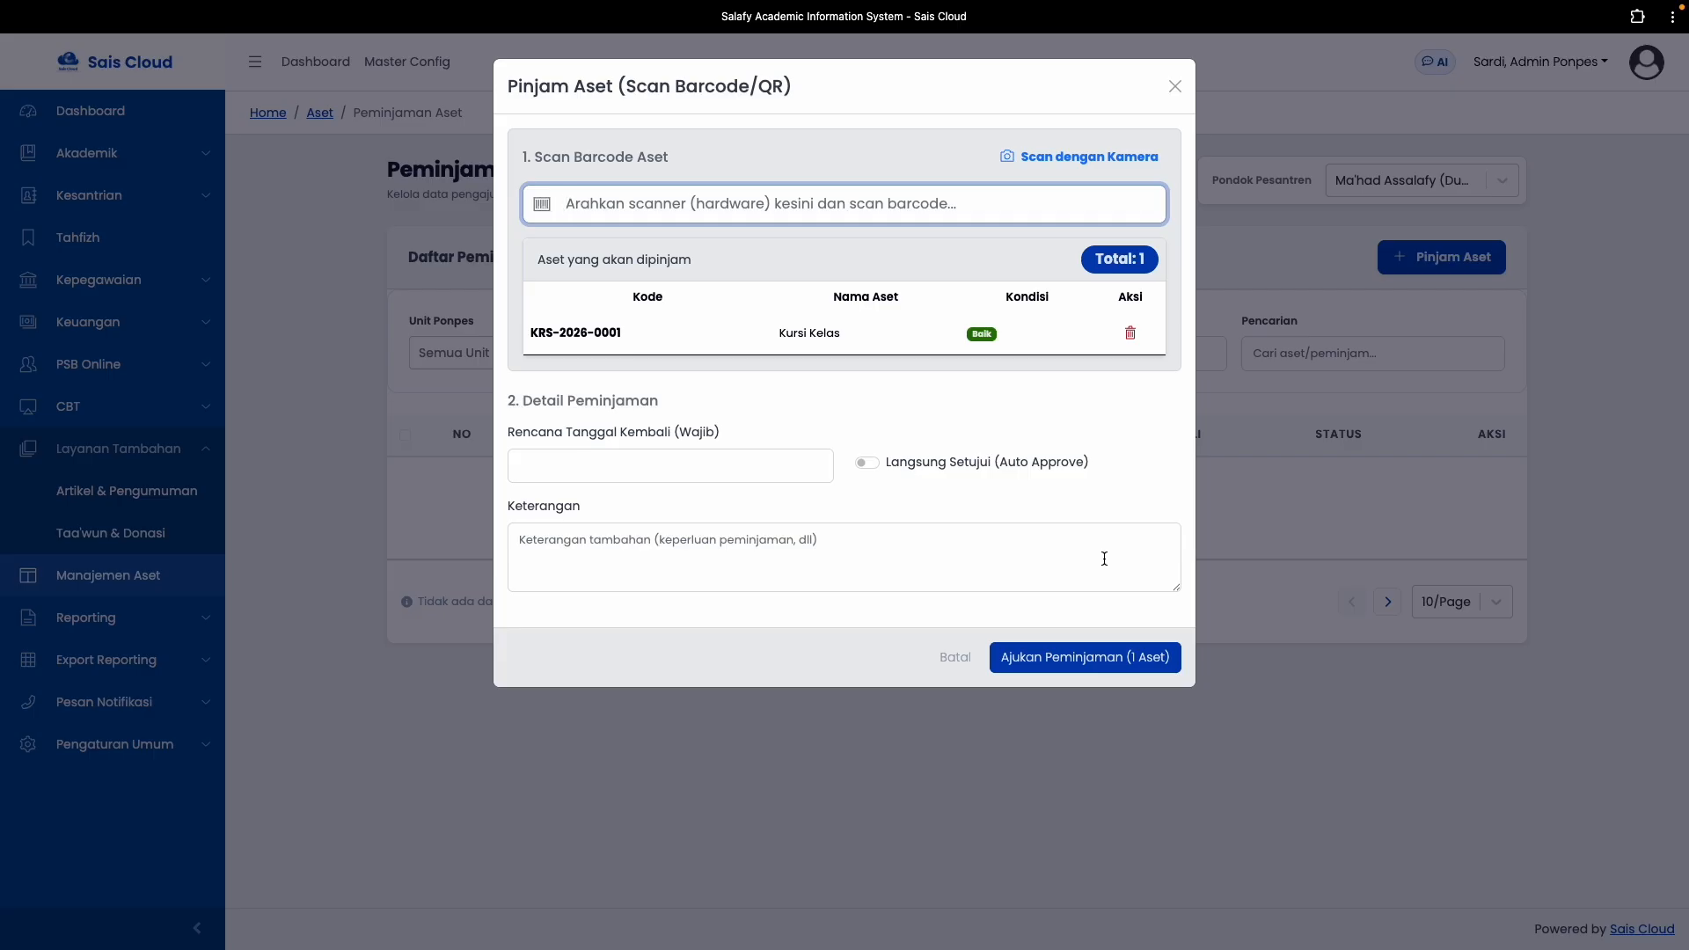
Set the planned return date to 31/08/2026, enable Langsung Setujui (Auto Approve), and submit the loan without a note
left_click(585, 476)
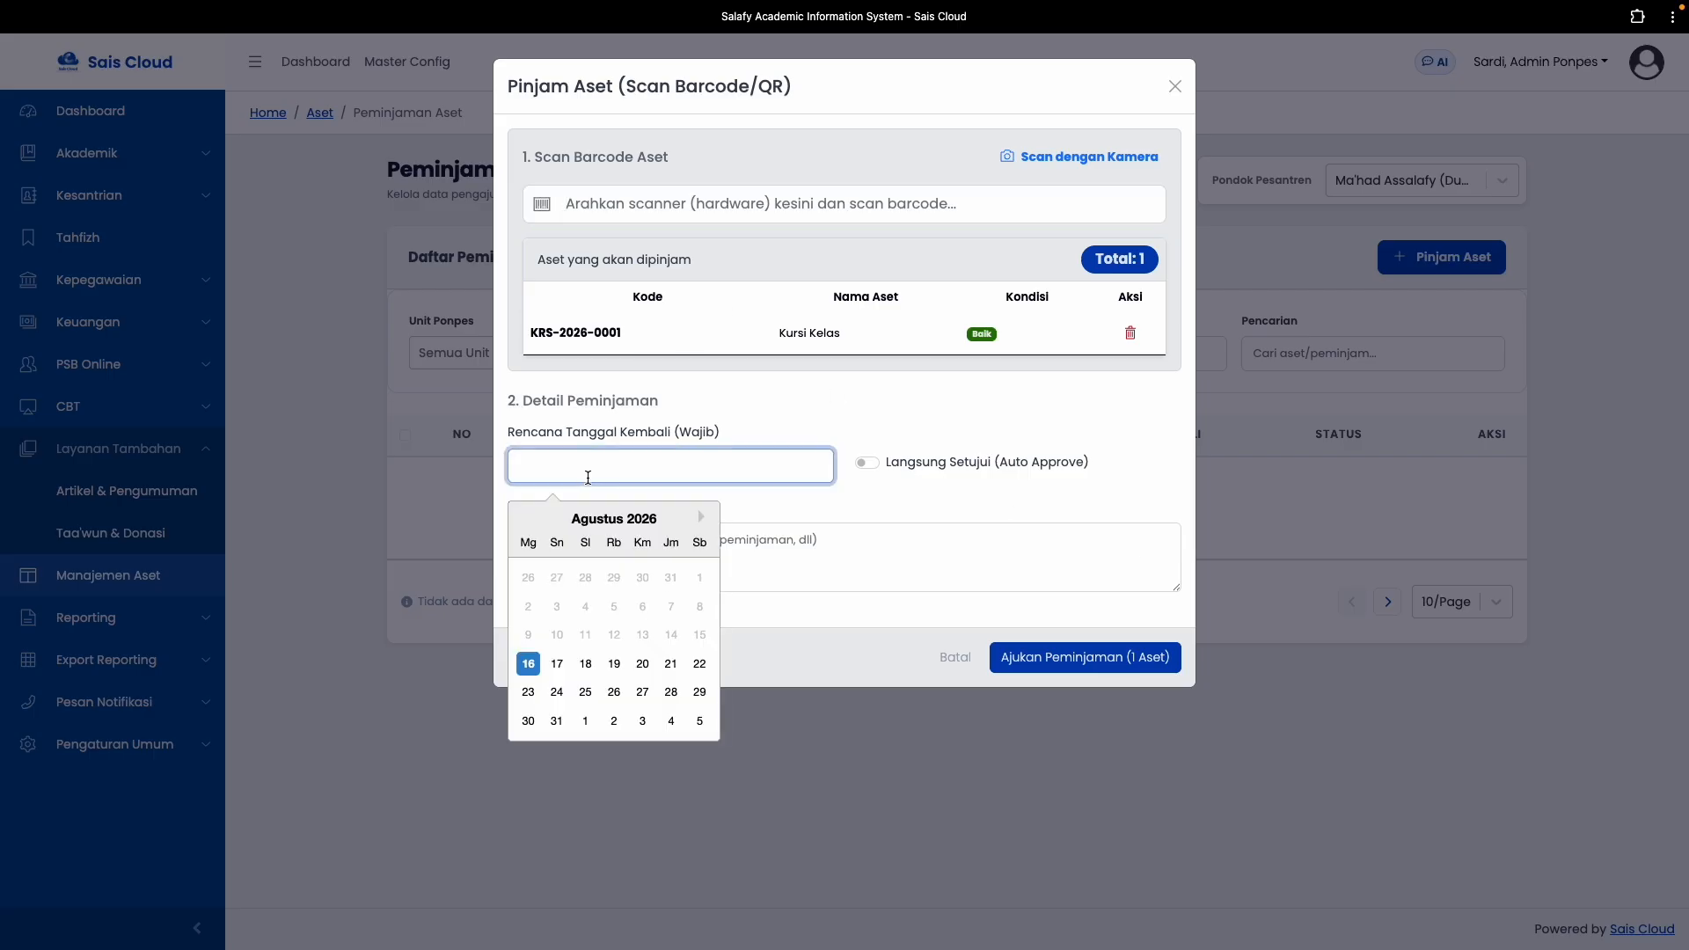
left_click(557, 721)
left_click(898, 468)
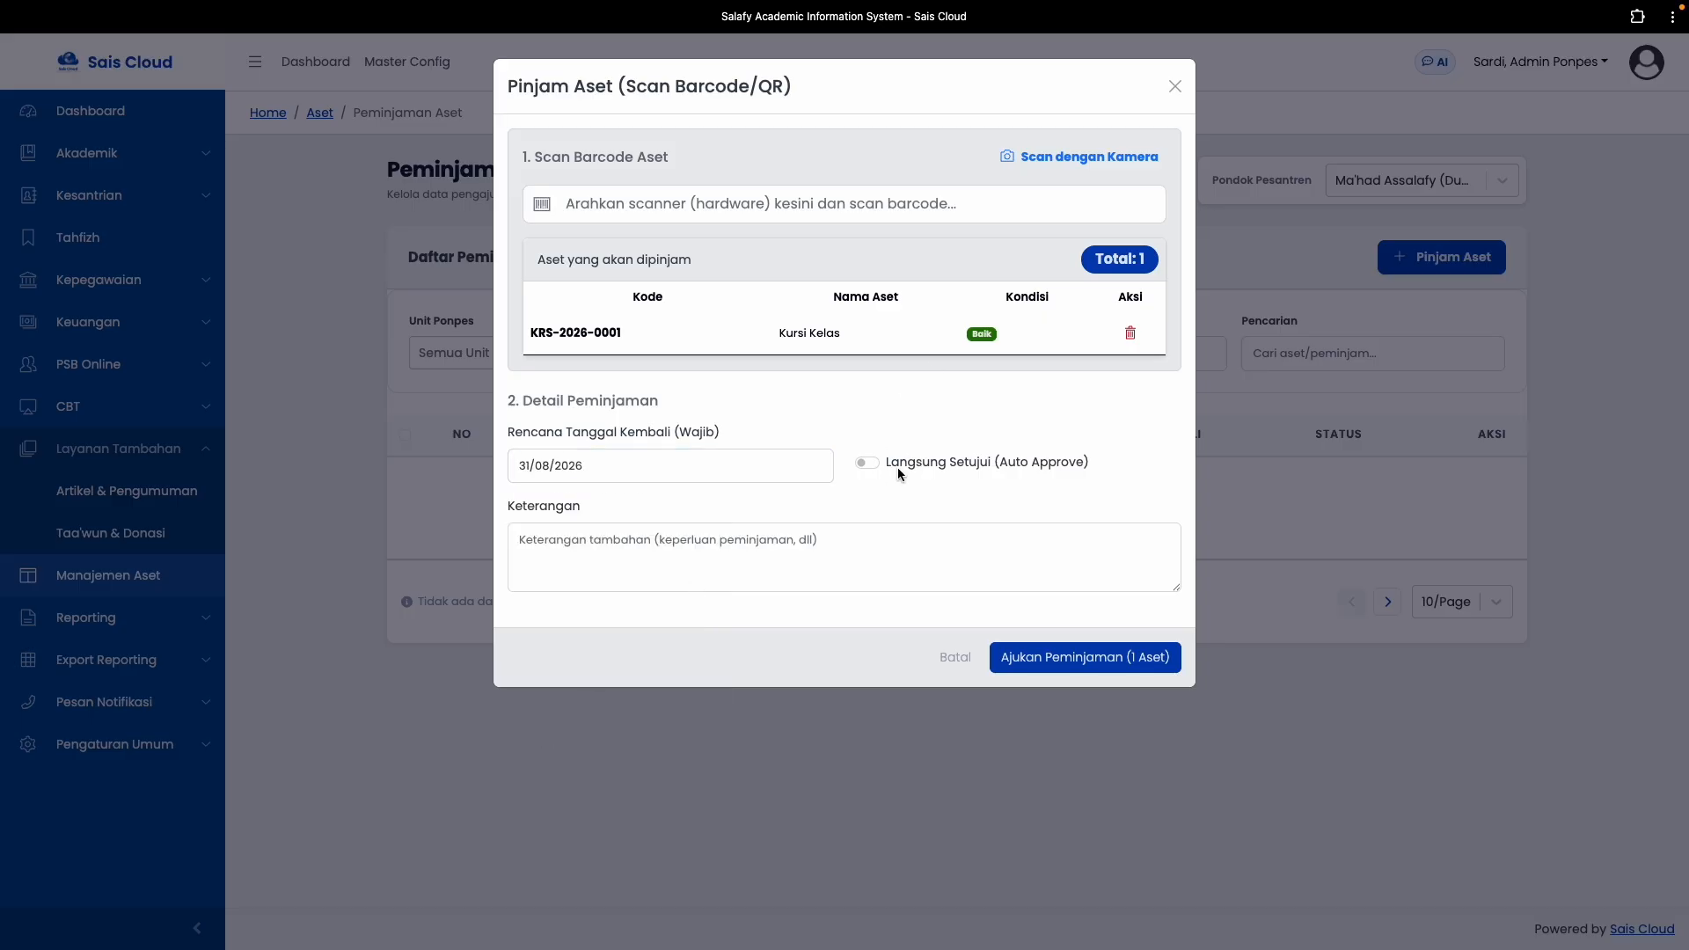
left_click(871, 463)
left_click(858, 541)
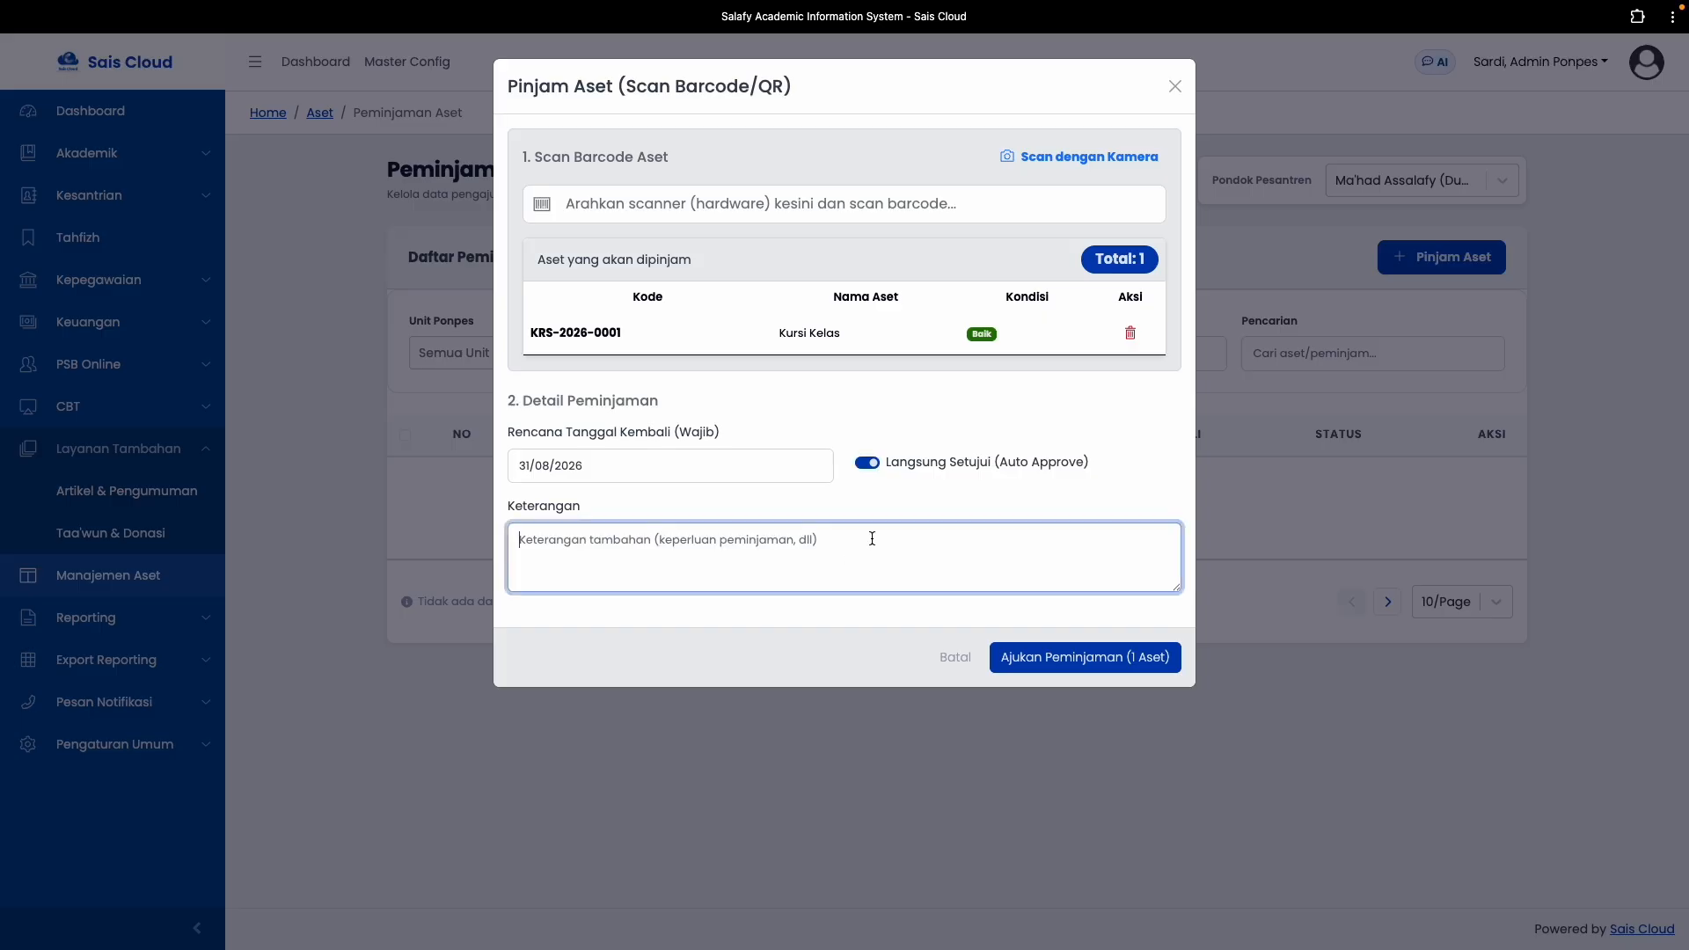
left_click(1067, 655)
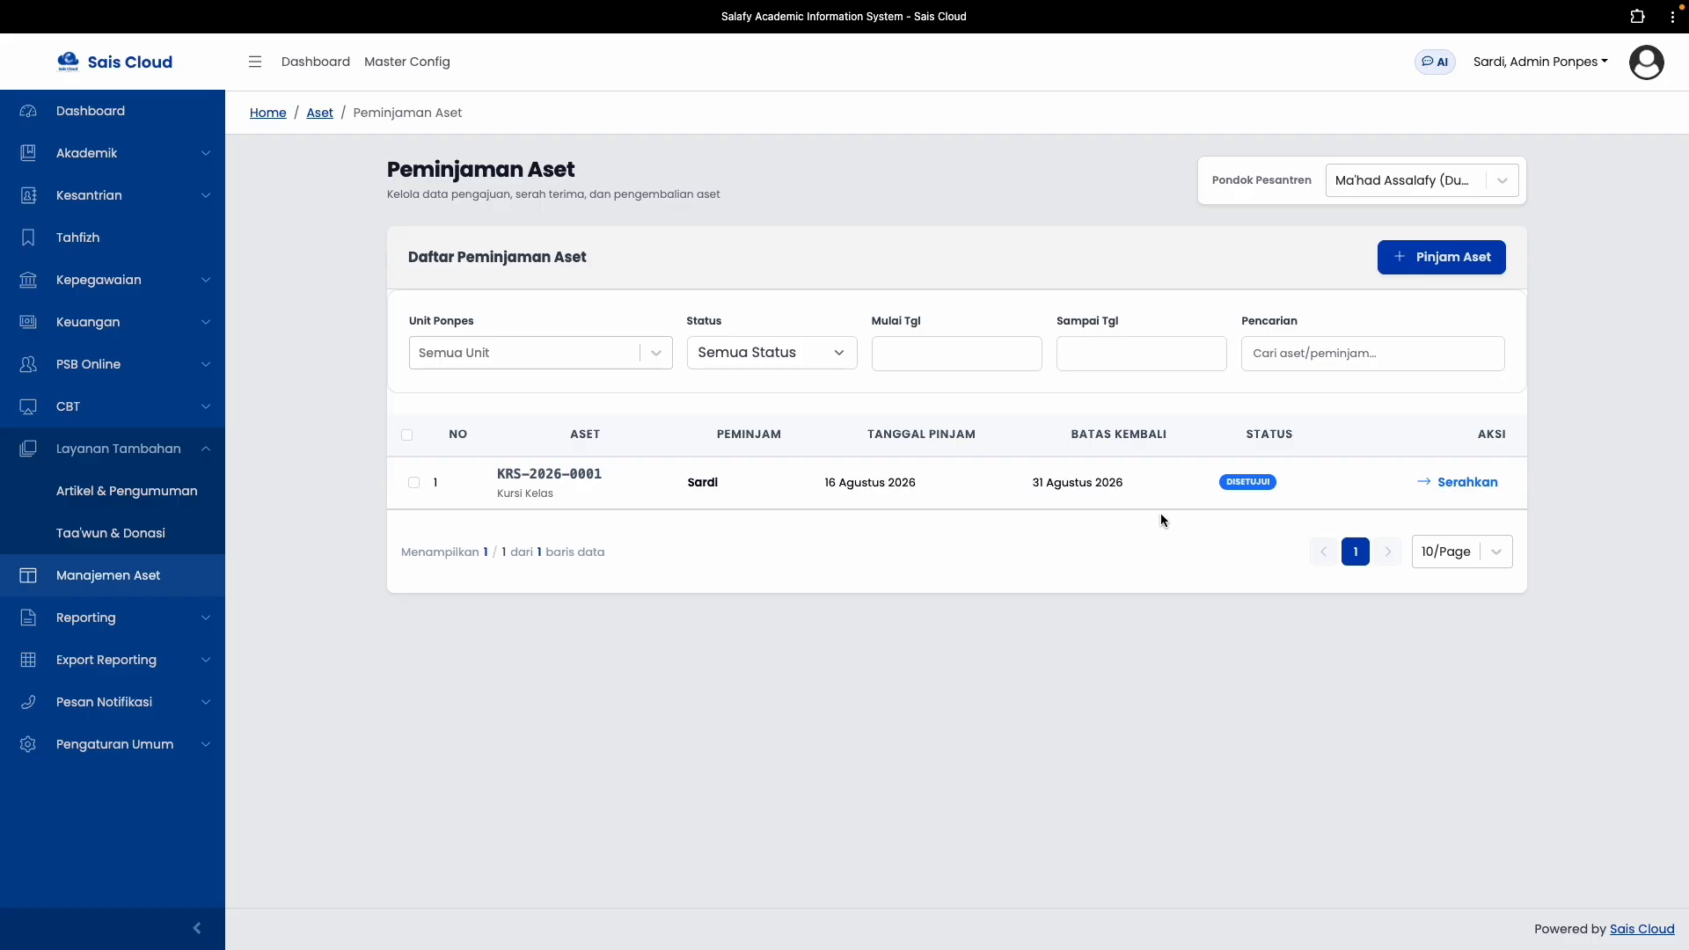
Select the approved KRS-2026-0001 loan and hand the asset over with the bulk handover (Serah Terima Massal)
left_click(406, 435)
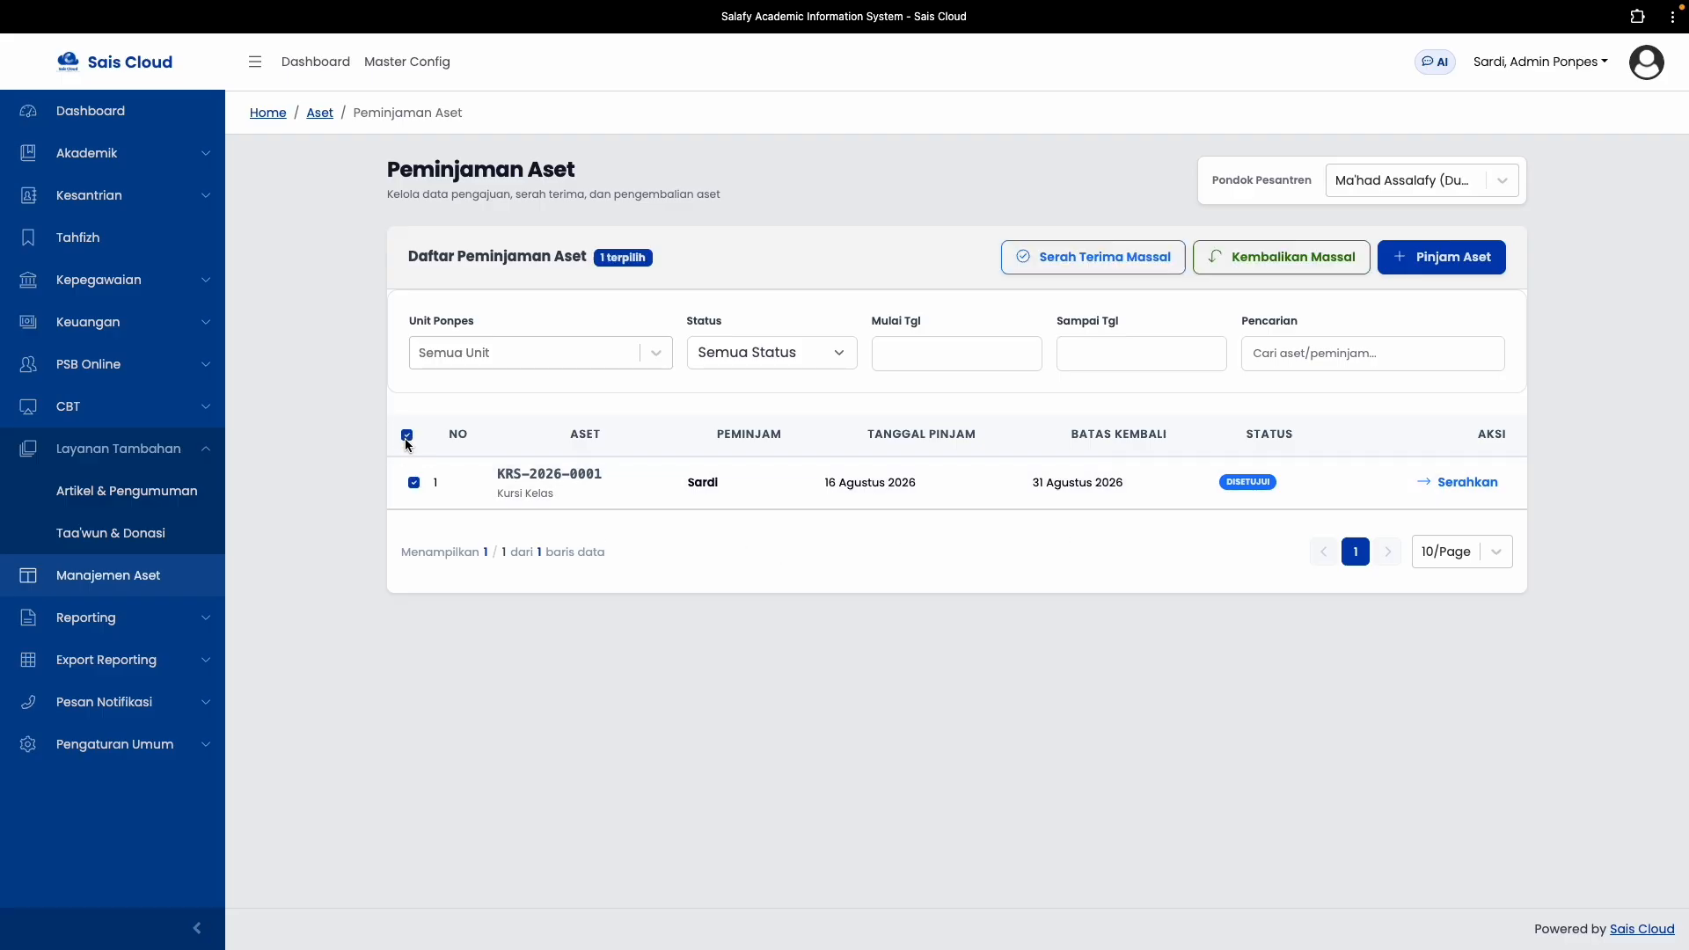
left_click(1464, 481)
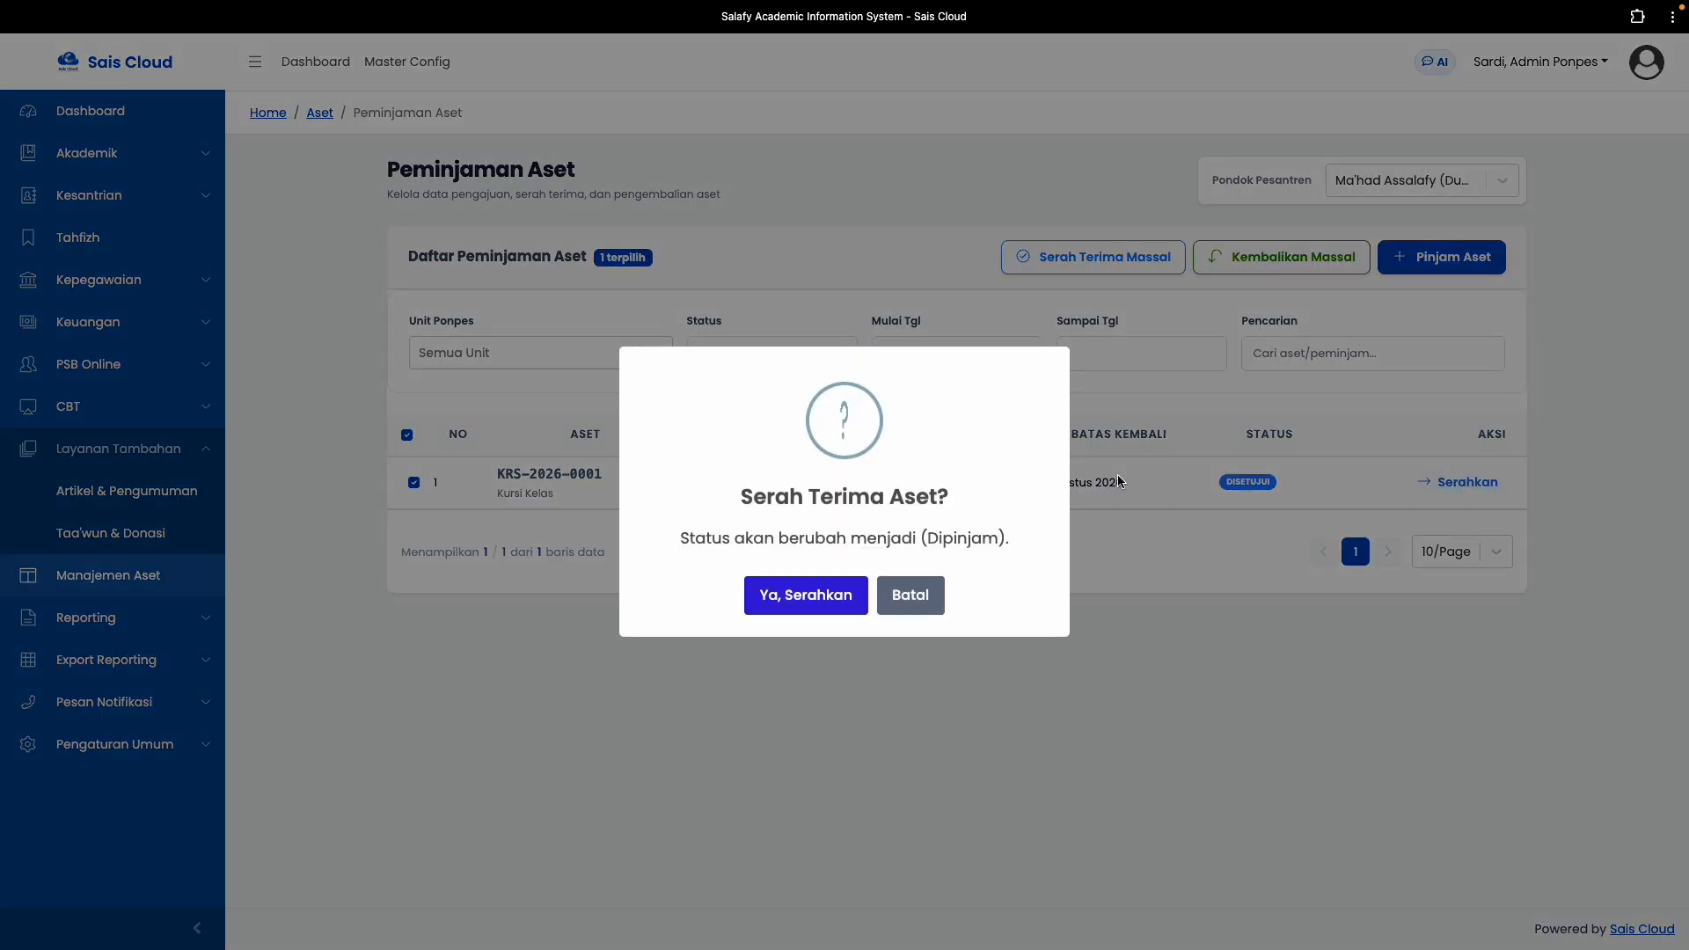
left_click(923, 600)
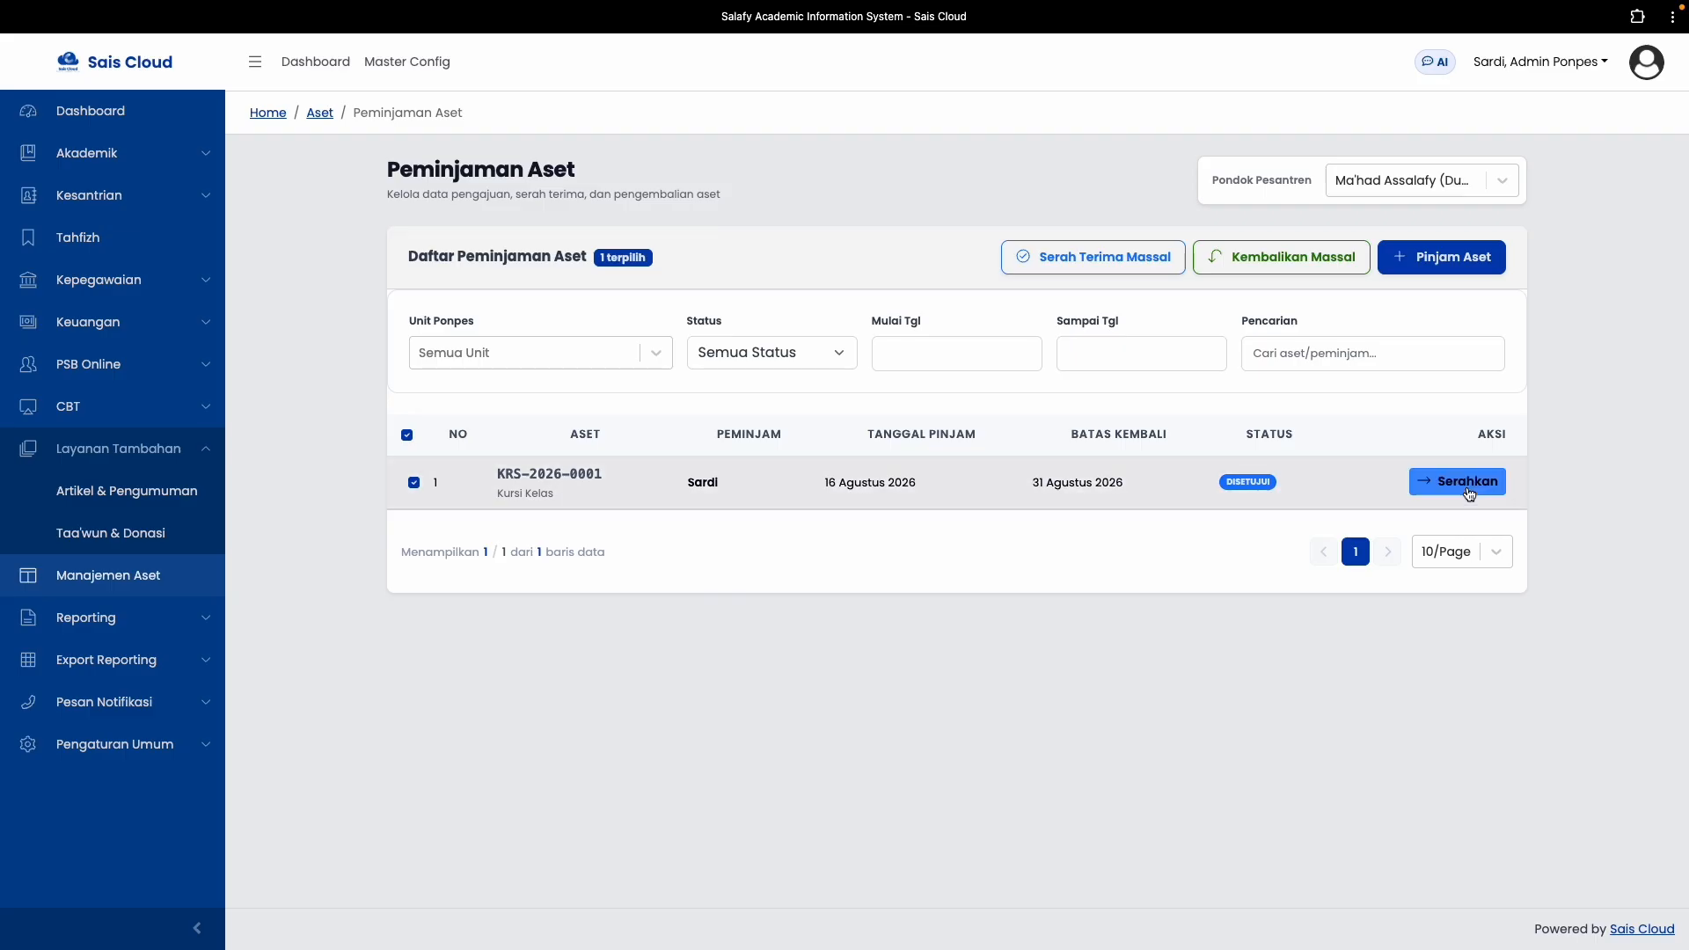
left_click(1087, 257)
left_click(822, 610)
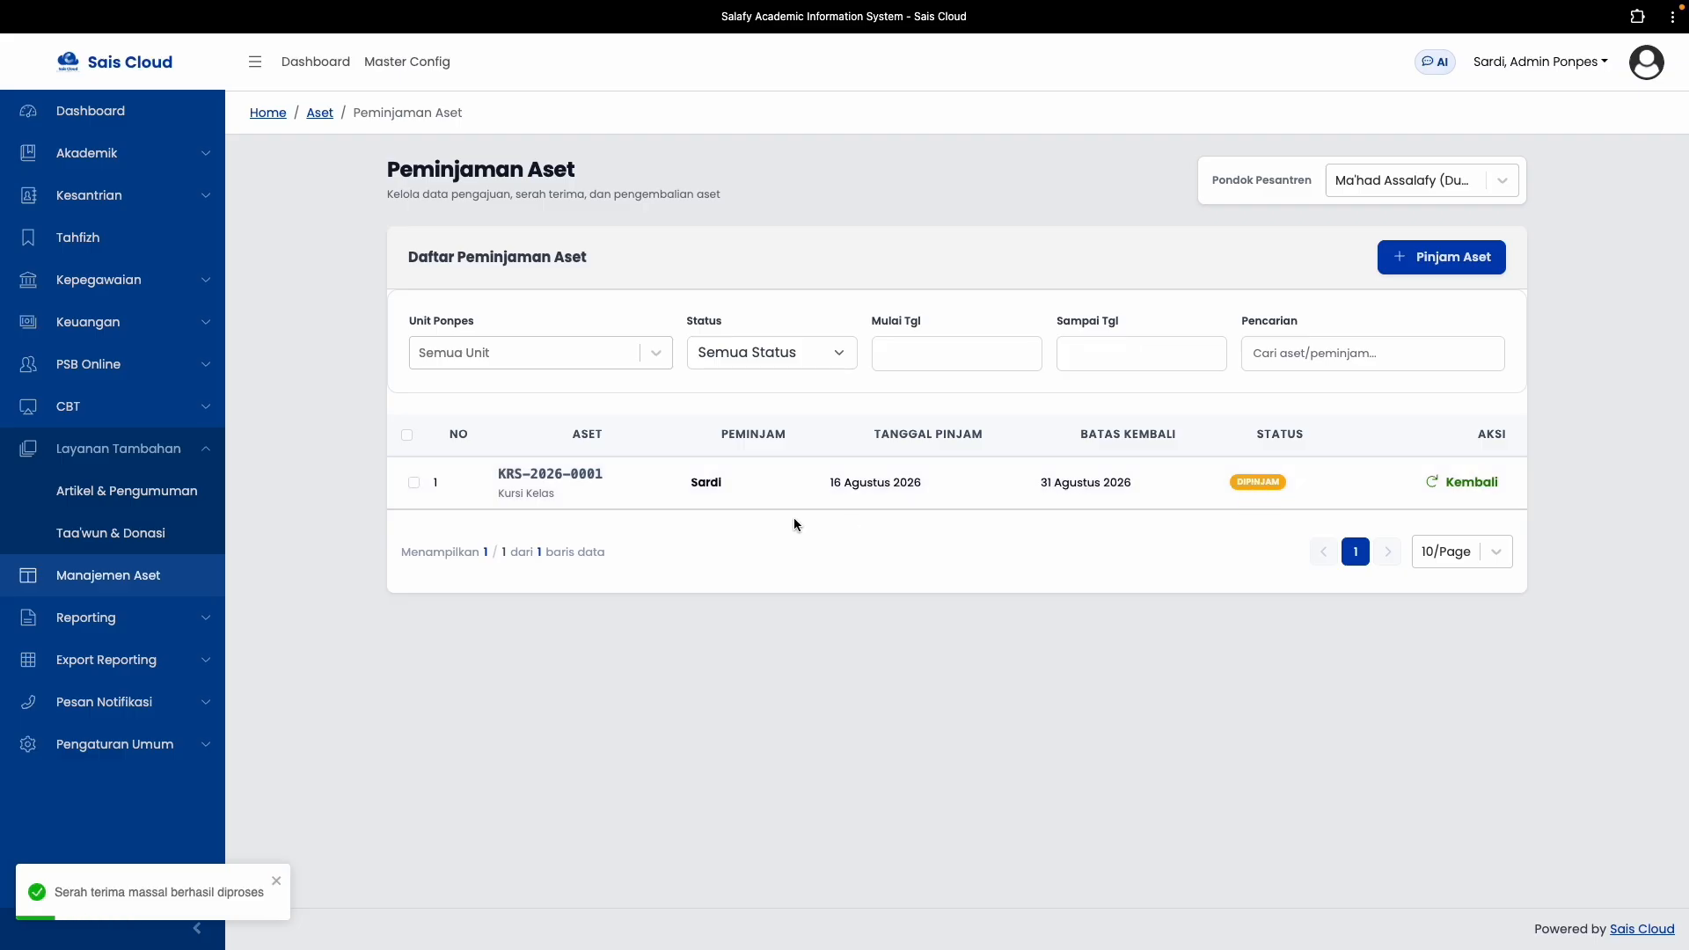
Open the asset report, review the Kartu Aset of KRS-2026-0001 including its loan history, and close the card
left_click(124, 578)
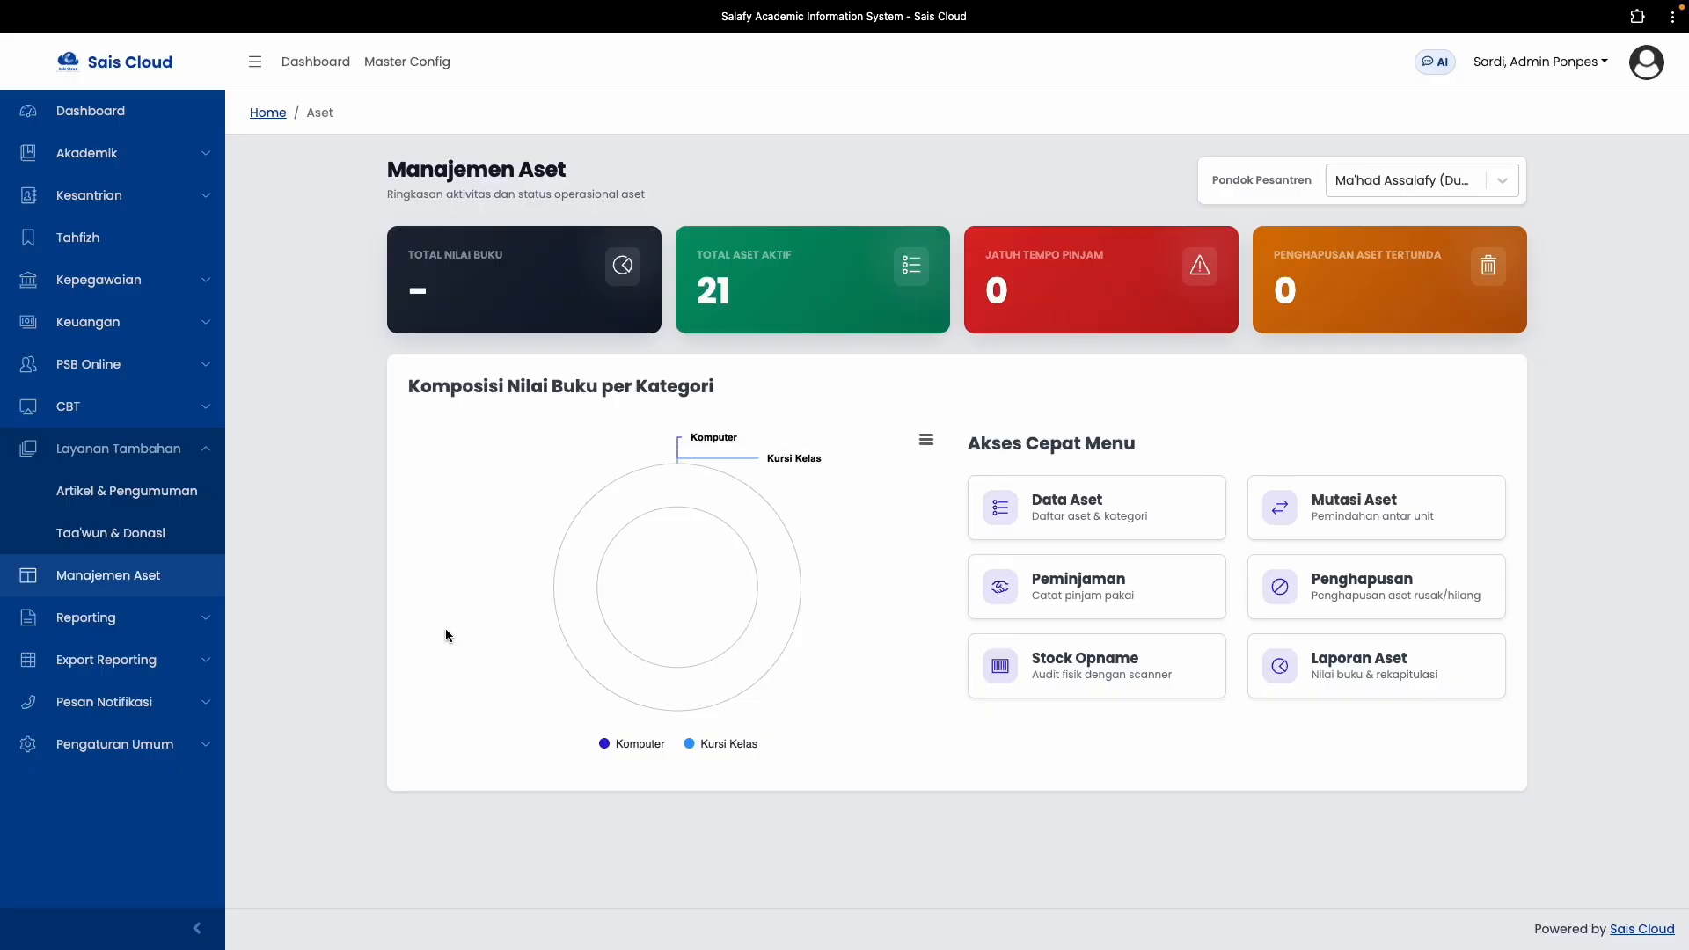
left_click(1267, 678)
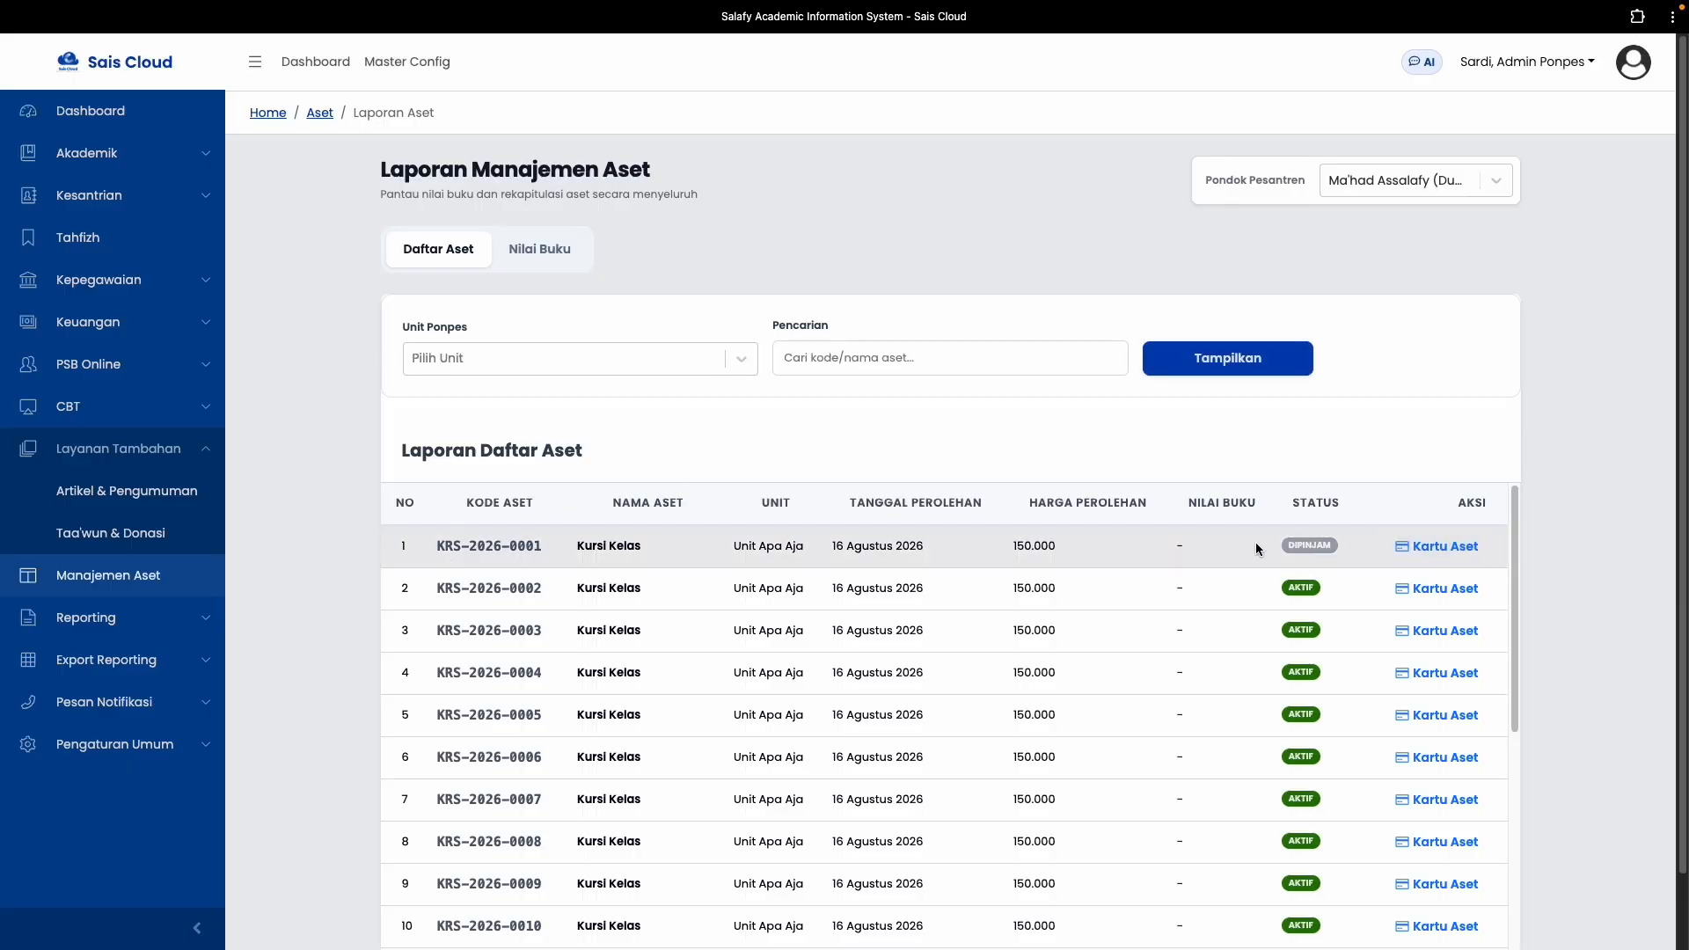
left_click(1426, 550)
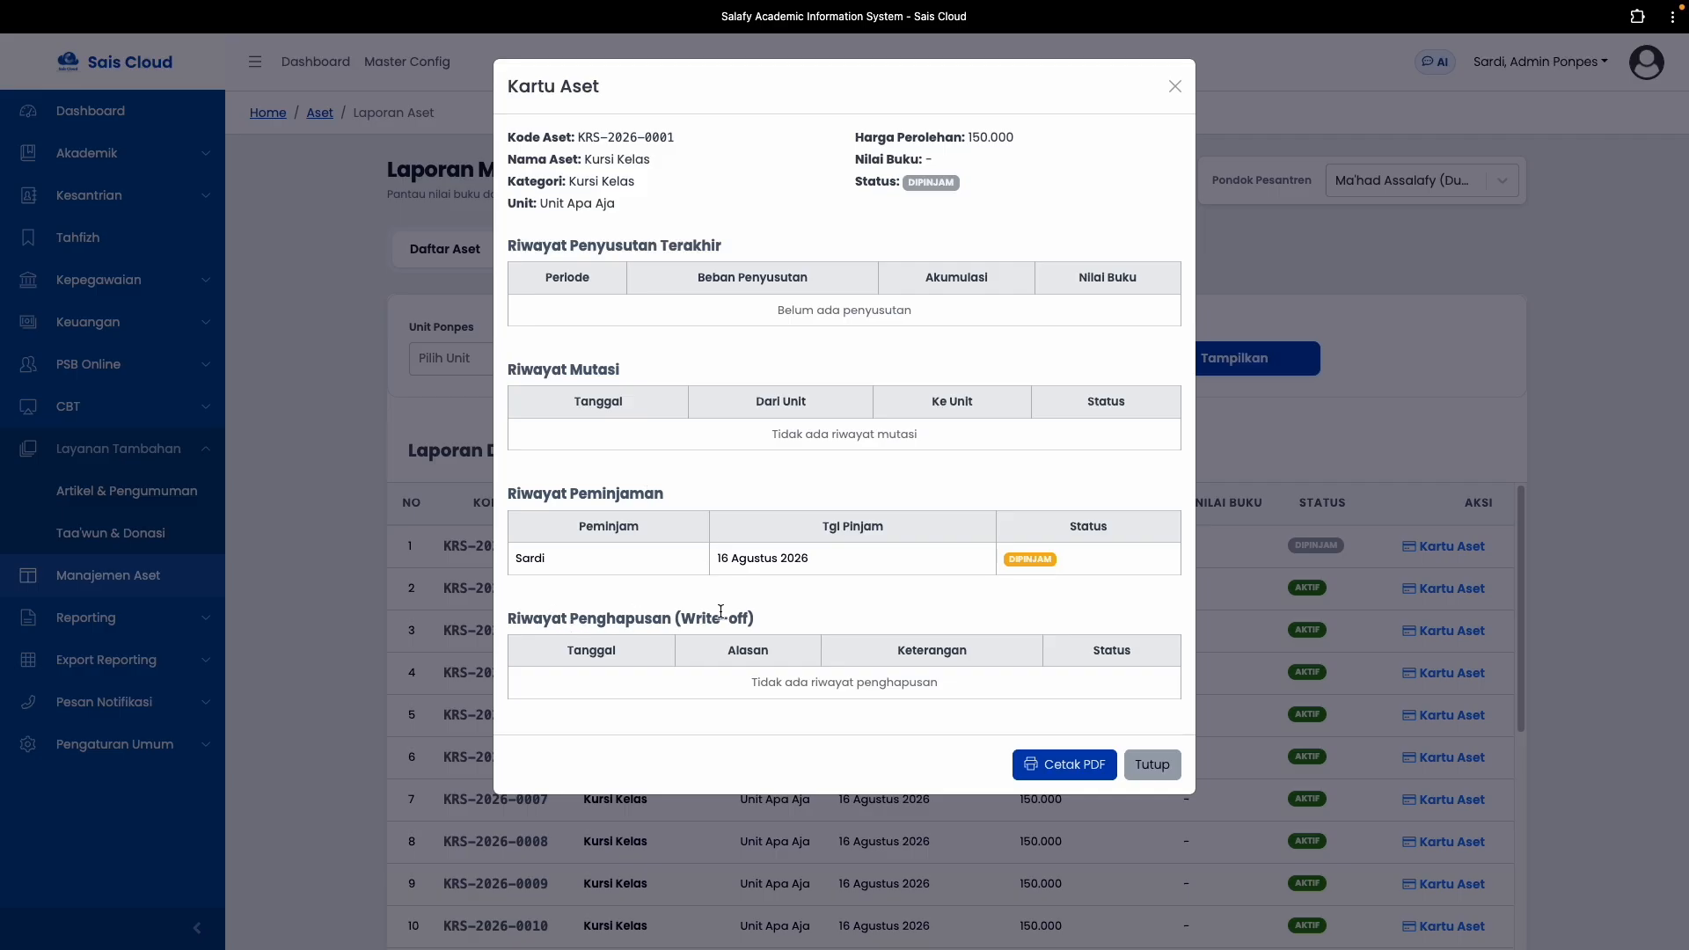
left_click(1148, 772)
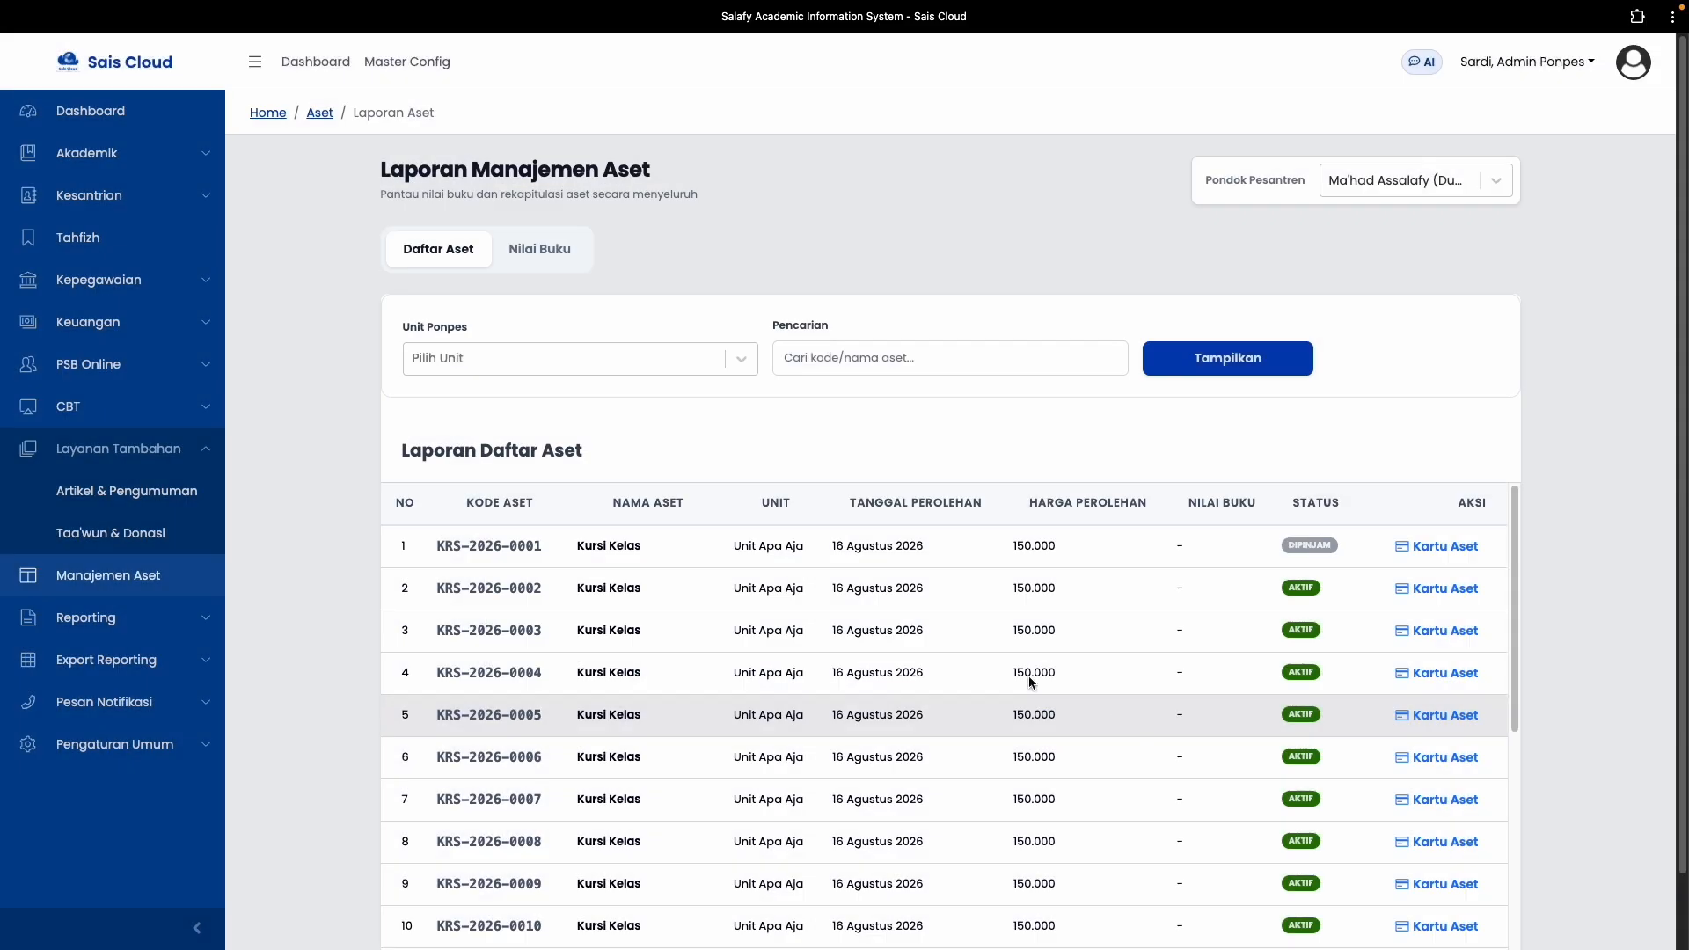
Start a new Stock Opname session for Unit Apa Aja
left_click(193, 582)
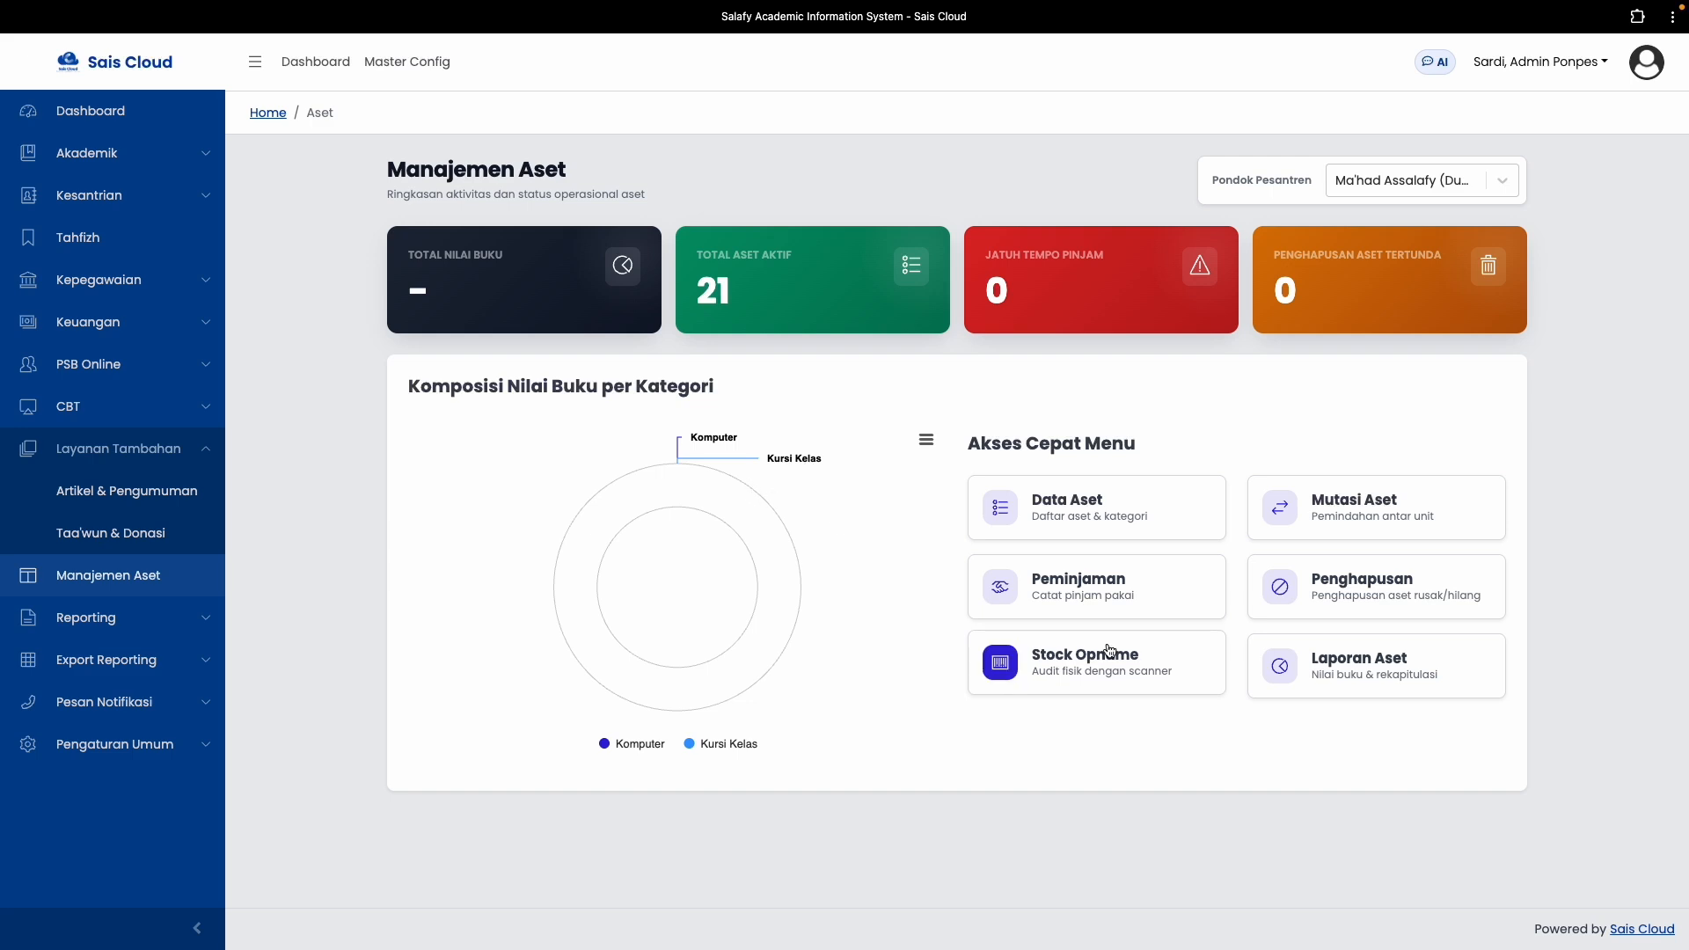
left_click(1040, 678)
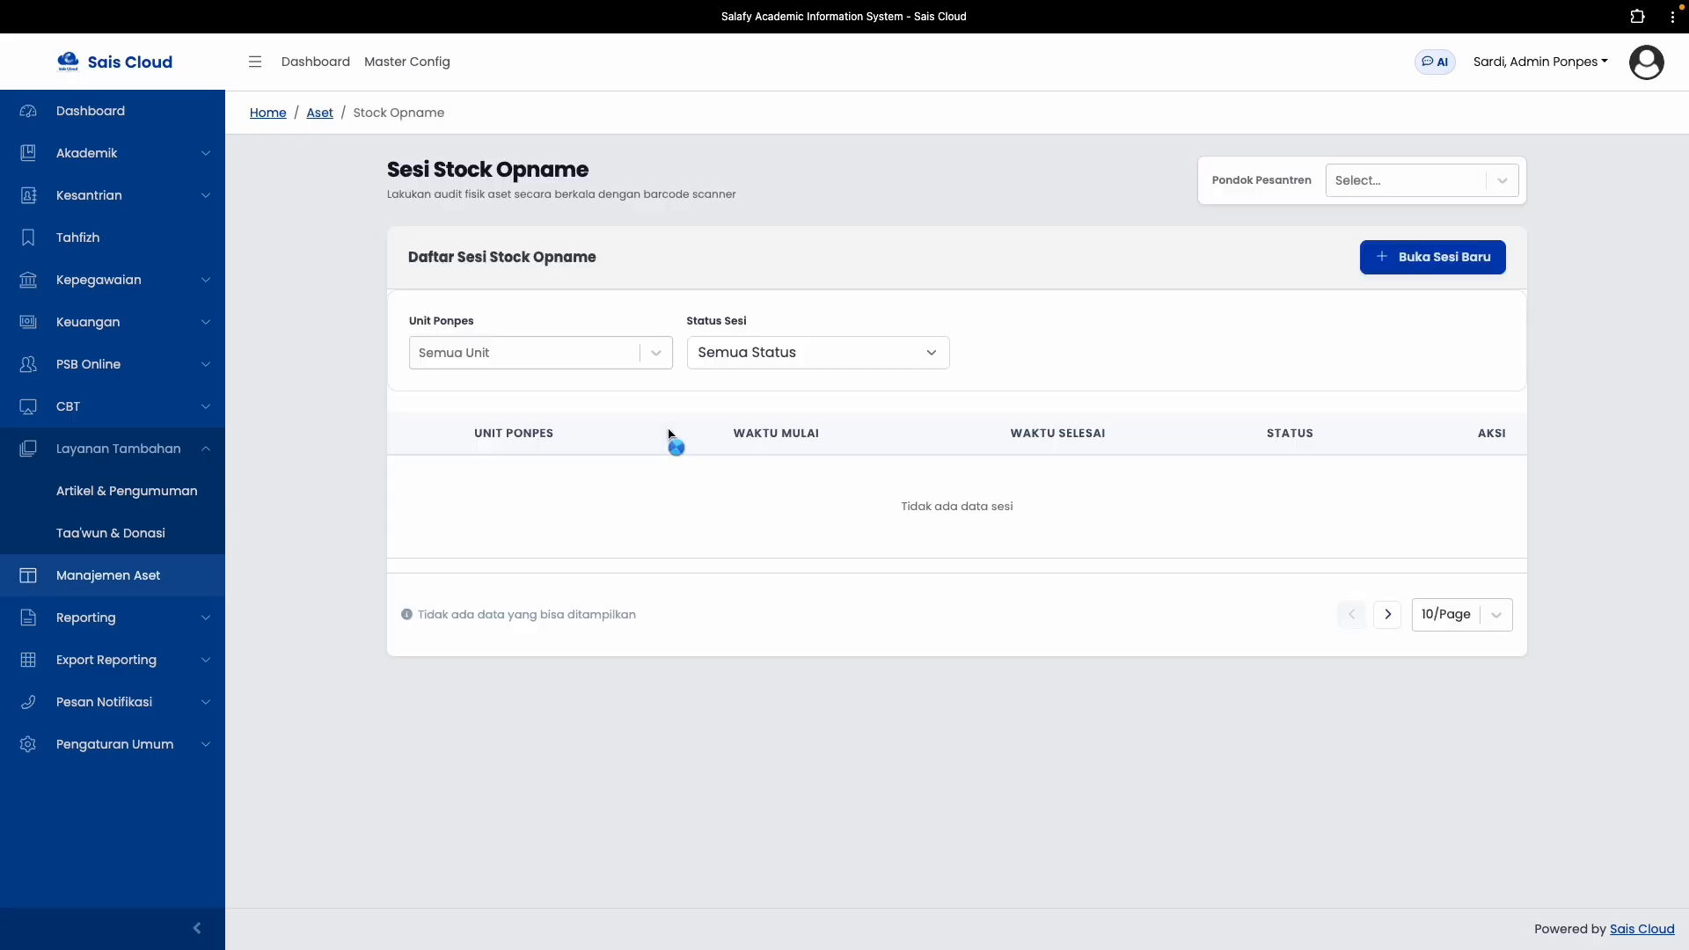
left_click(1411, 266)
left_click(775, 171)
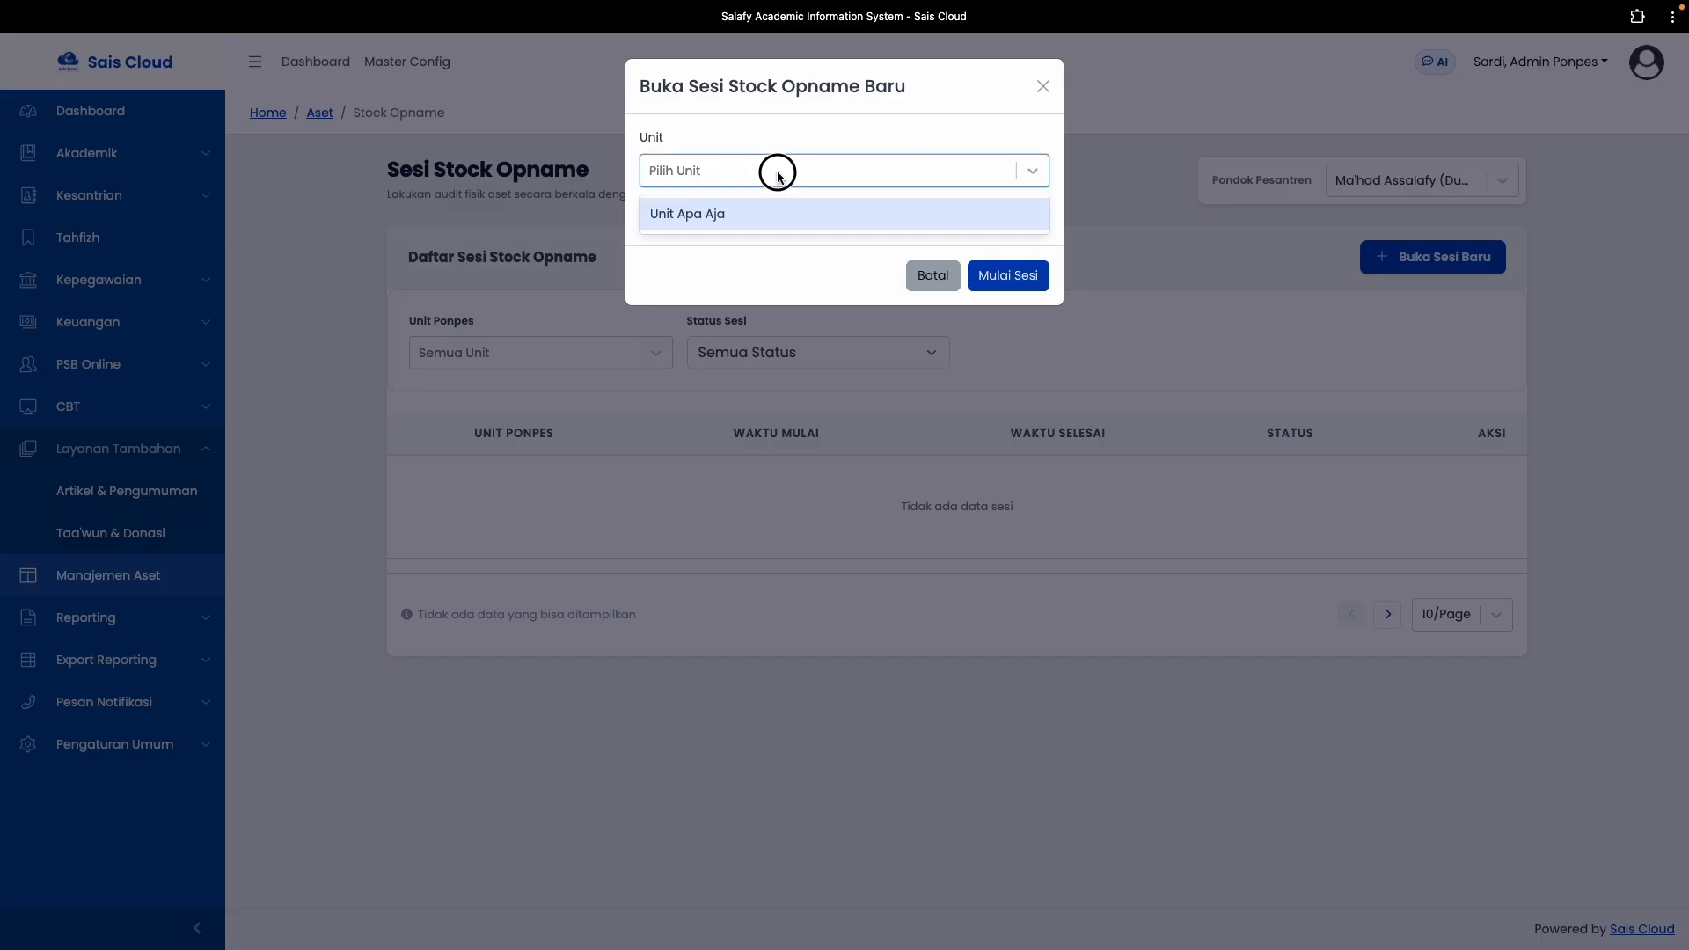
left_click(699, 213)
left_click(1003, 275)
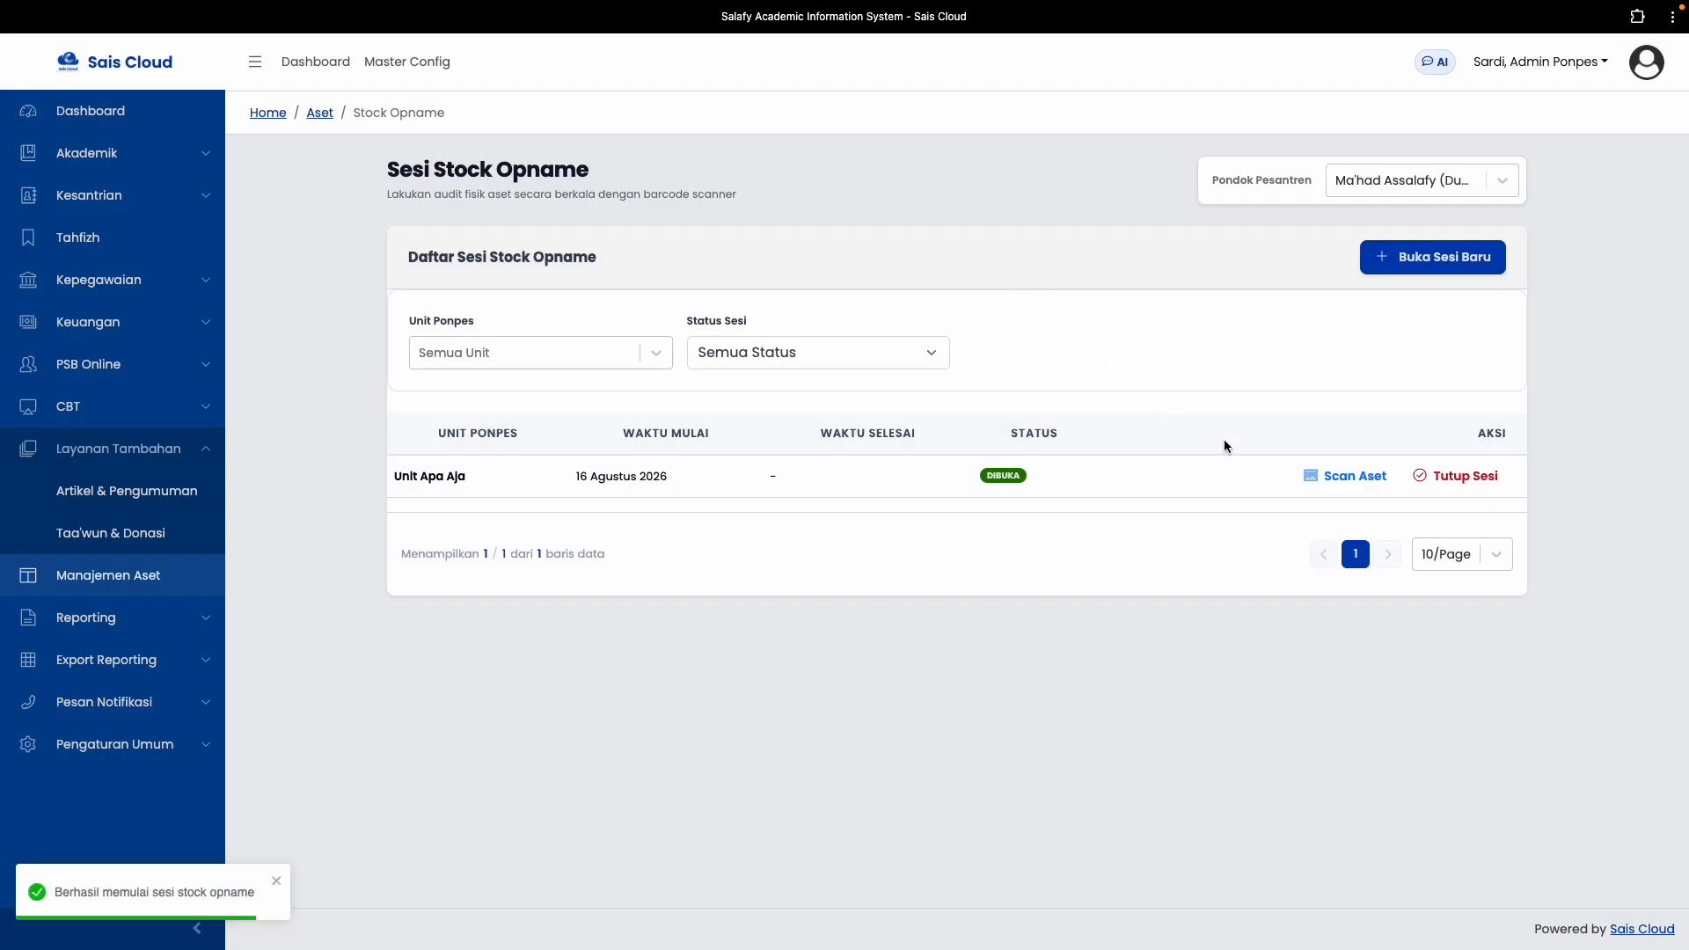
Scan chair KRS-2026-0001 with the camera in the open stock opname session, and close the session
left_click(1339, 481)
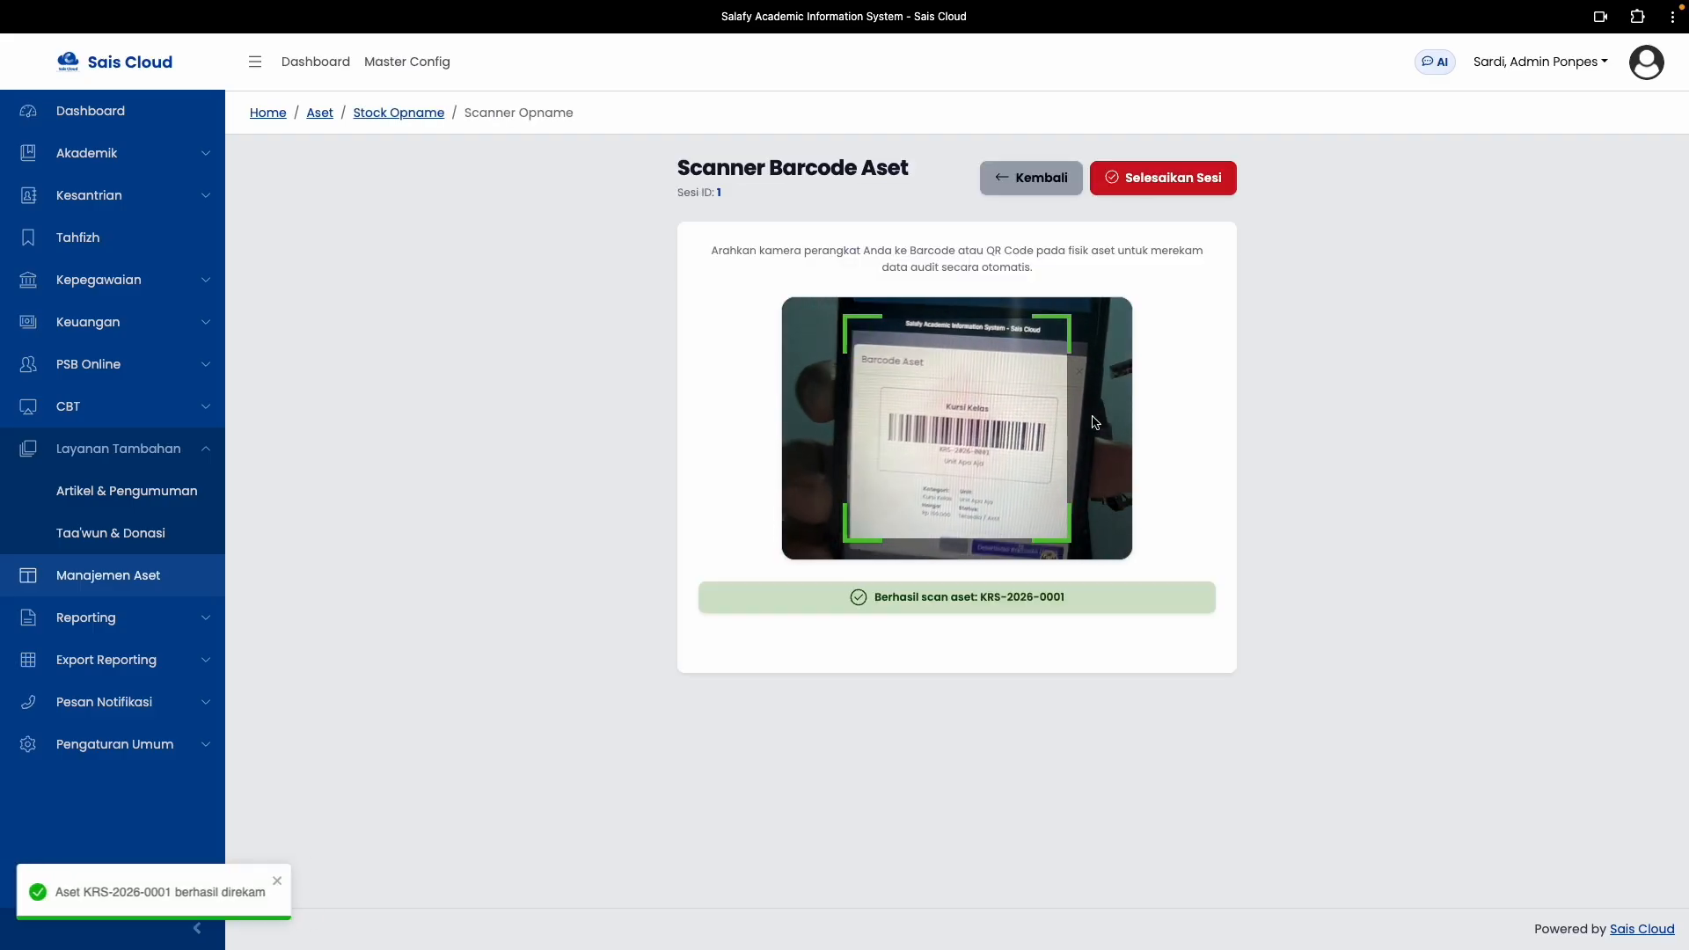
left_click(1027, 178)
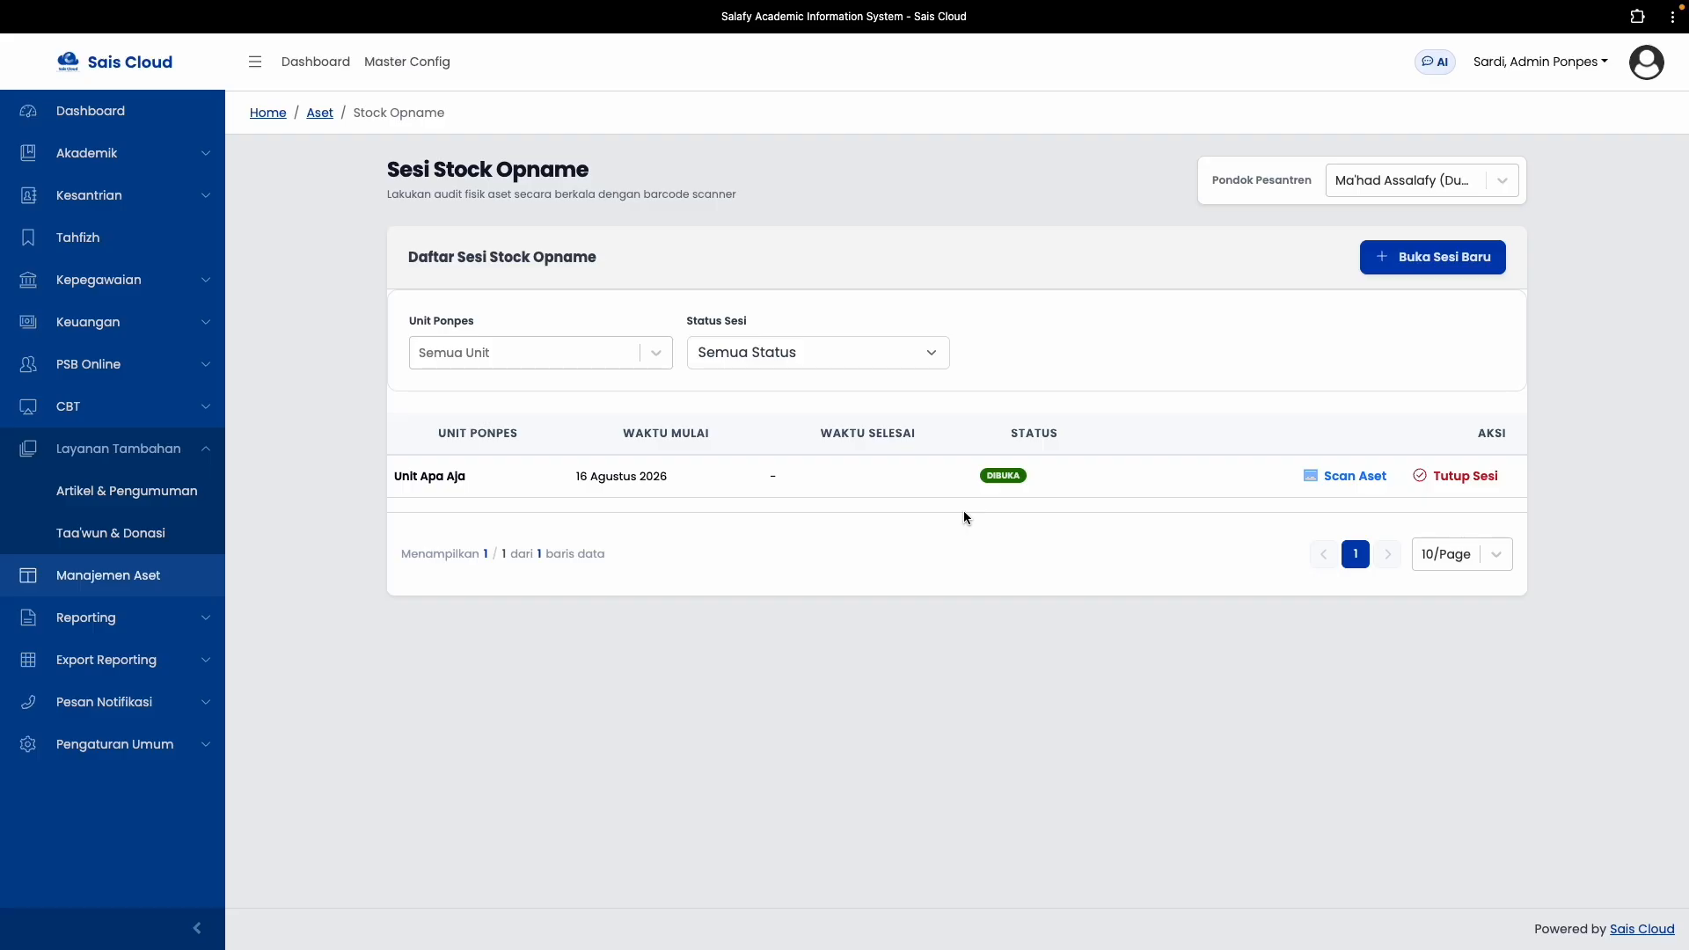
left_click(1462, 482)
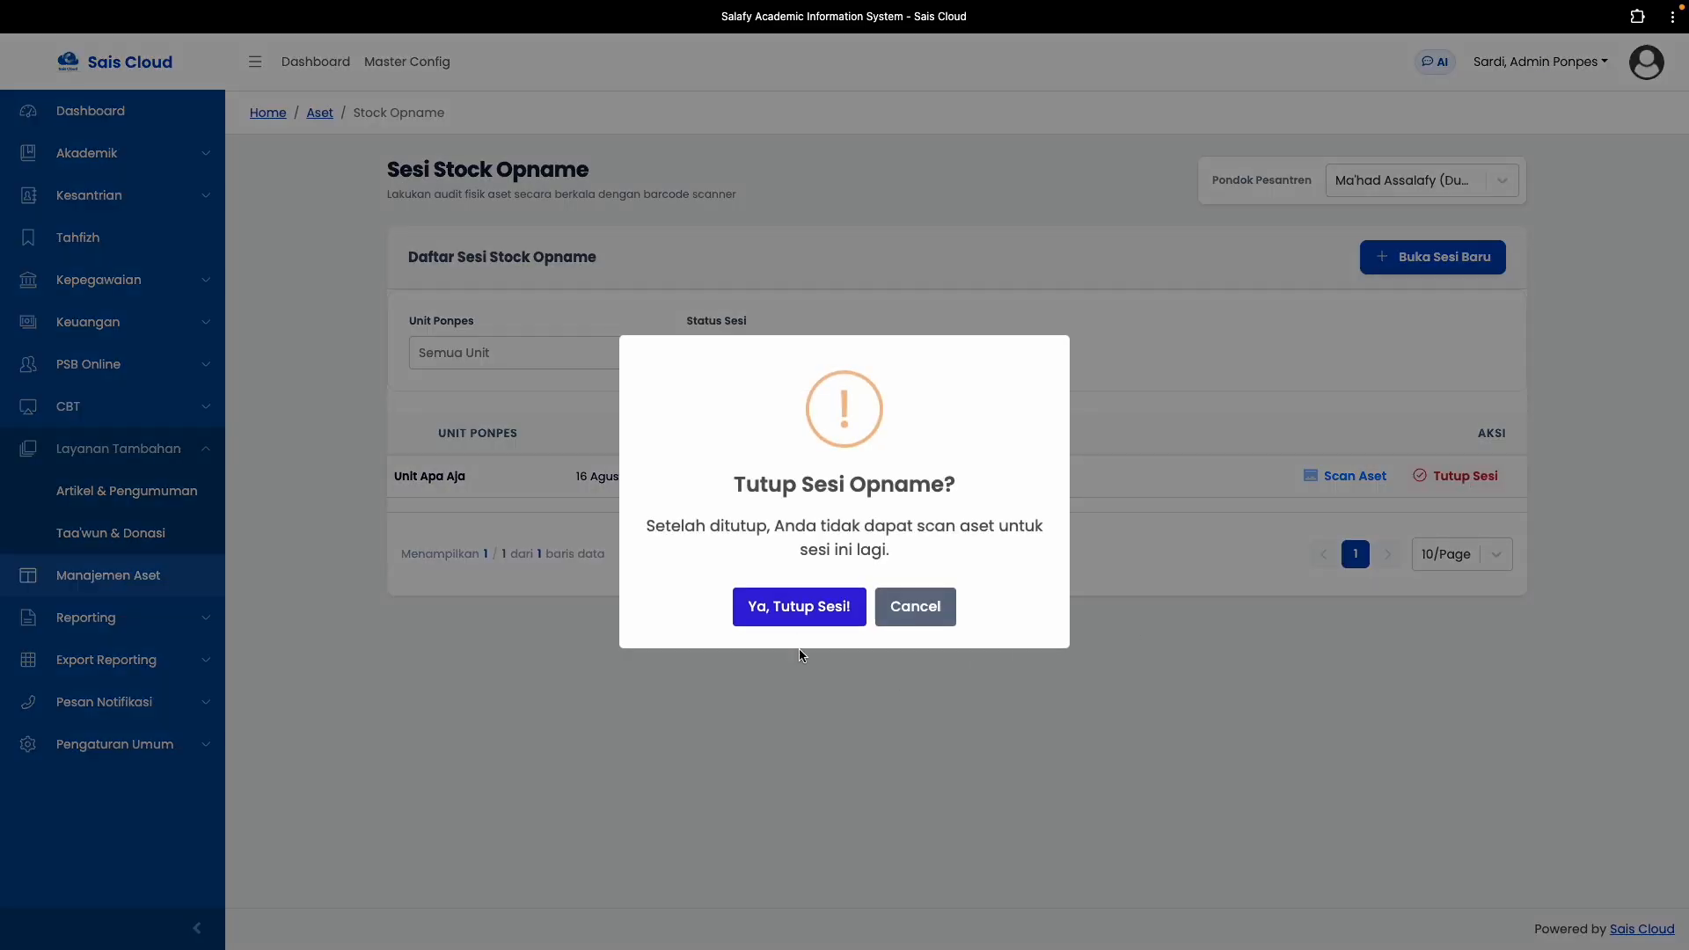
left_click(791, 623)
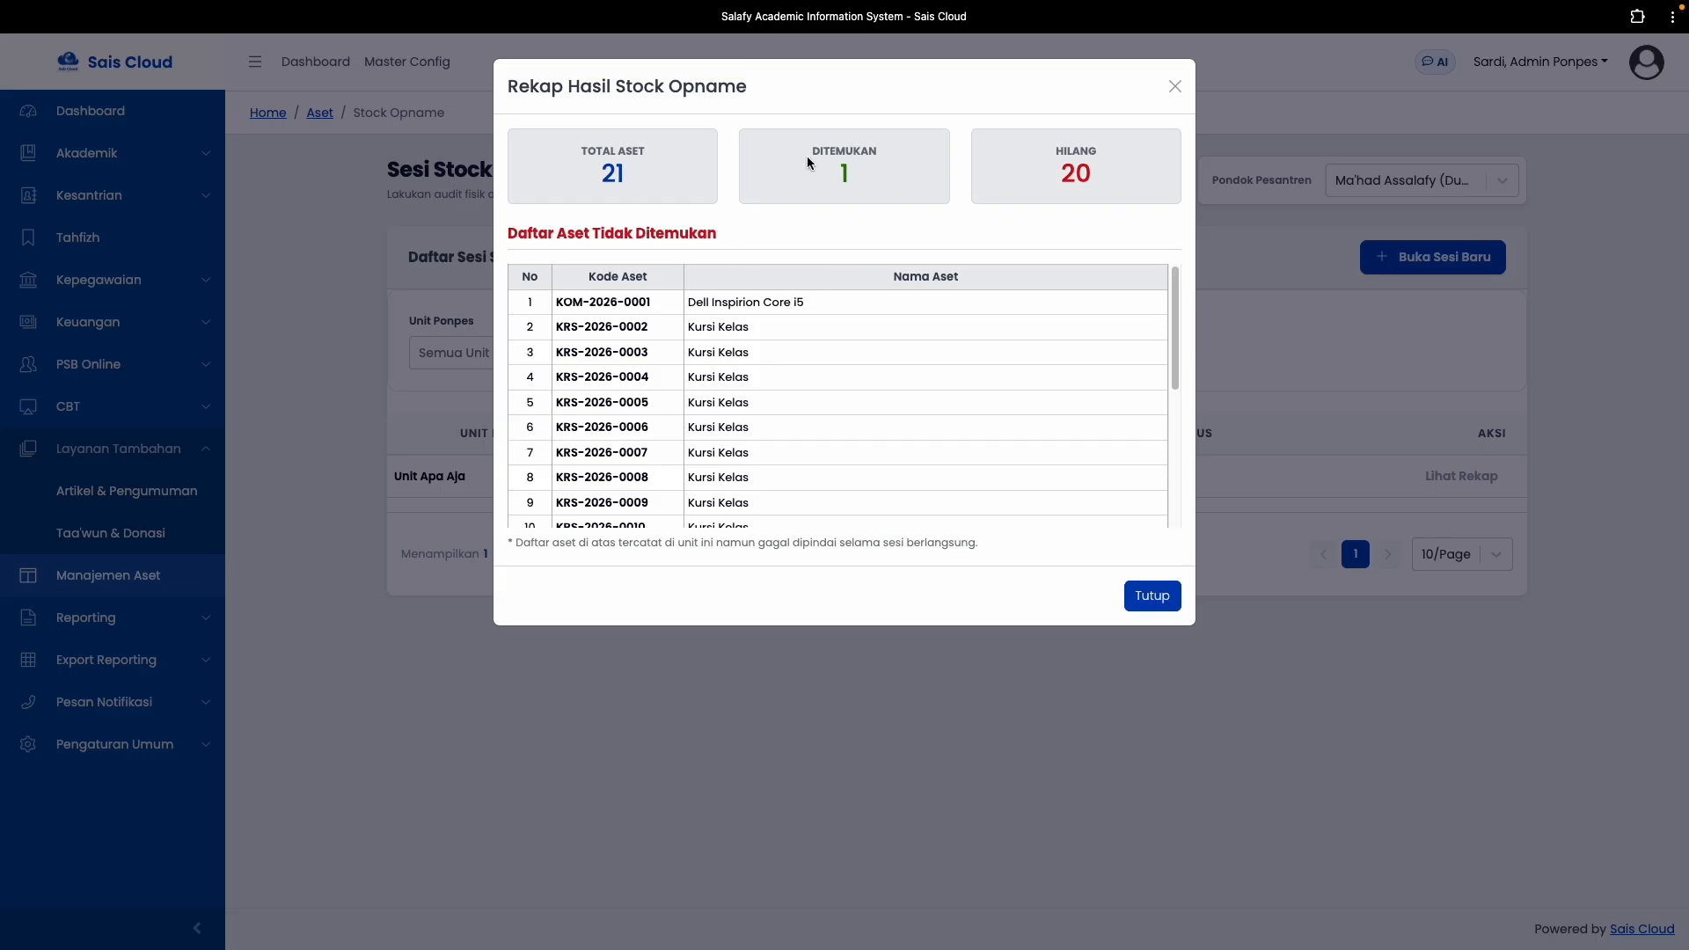
Review the stock opname recap's totals and the full list of assets not found, and close the recap
left_click_drag(798, 153, 896, 181)
left_click(811, 196)
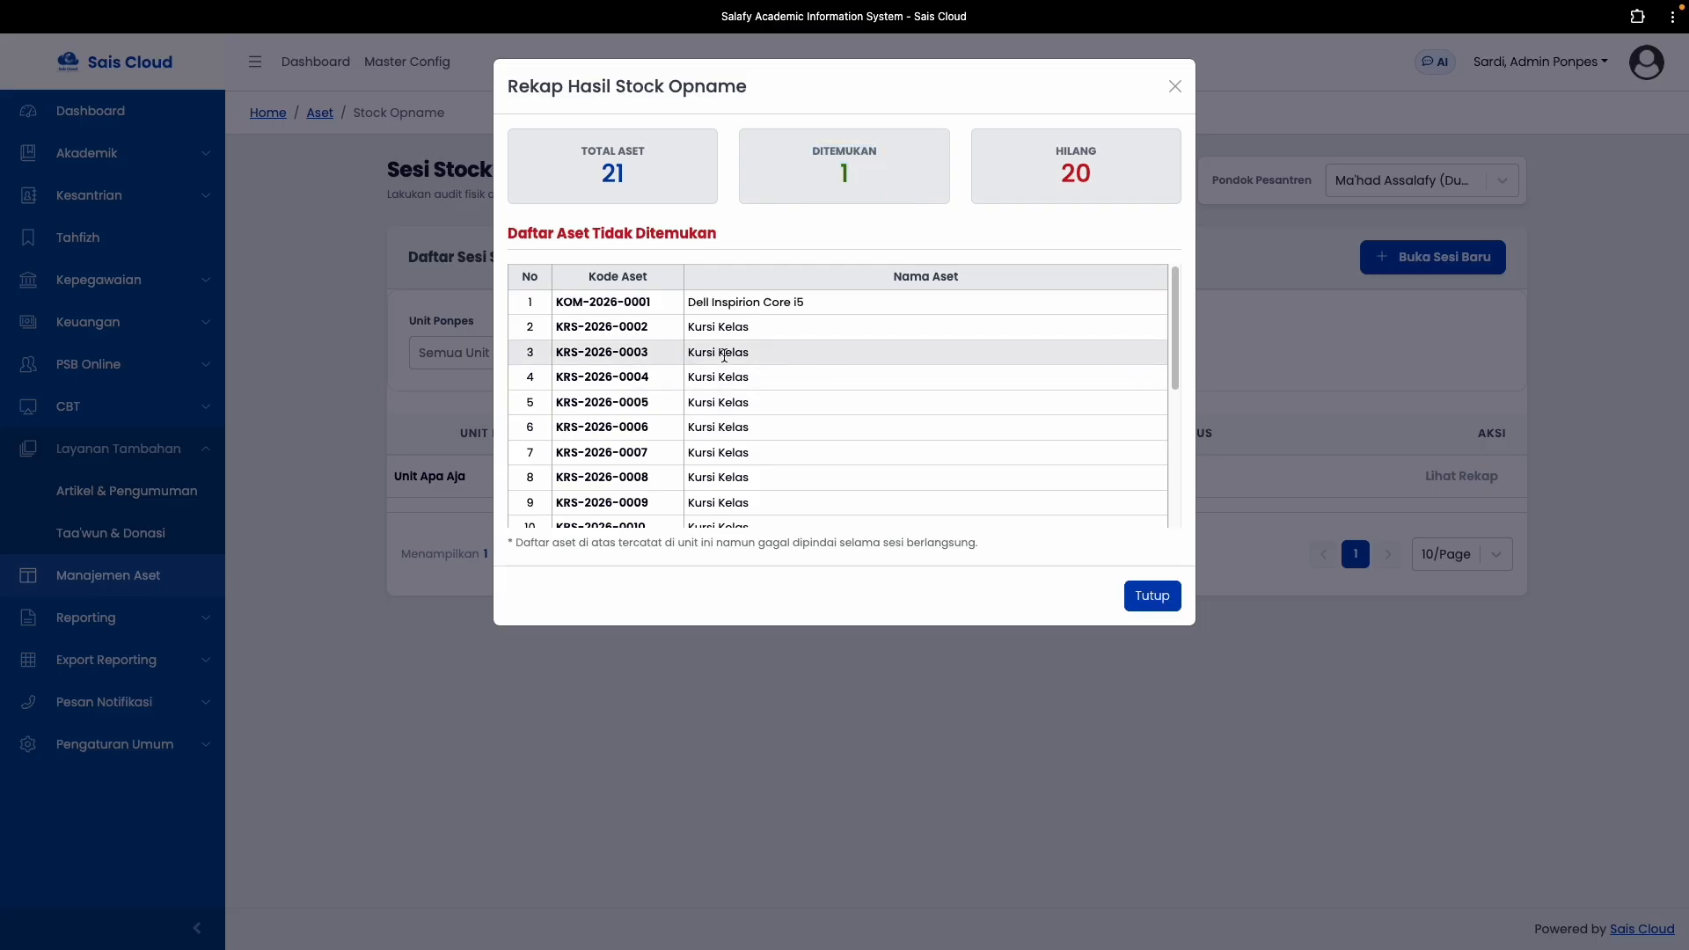
scroll(723, 355, "down", 3)
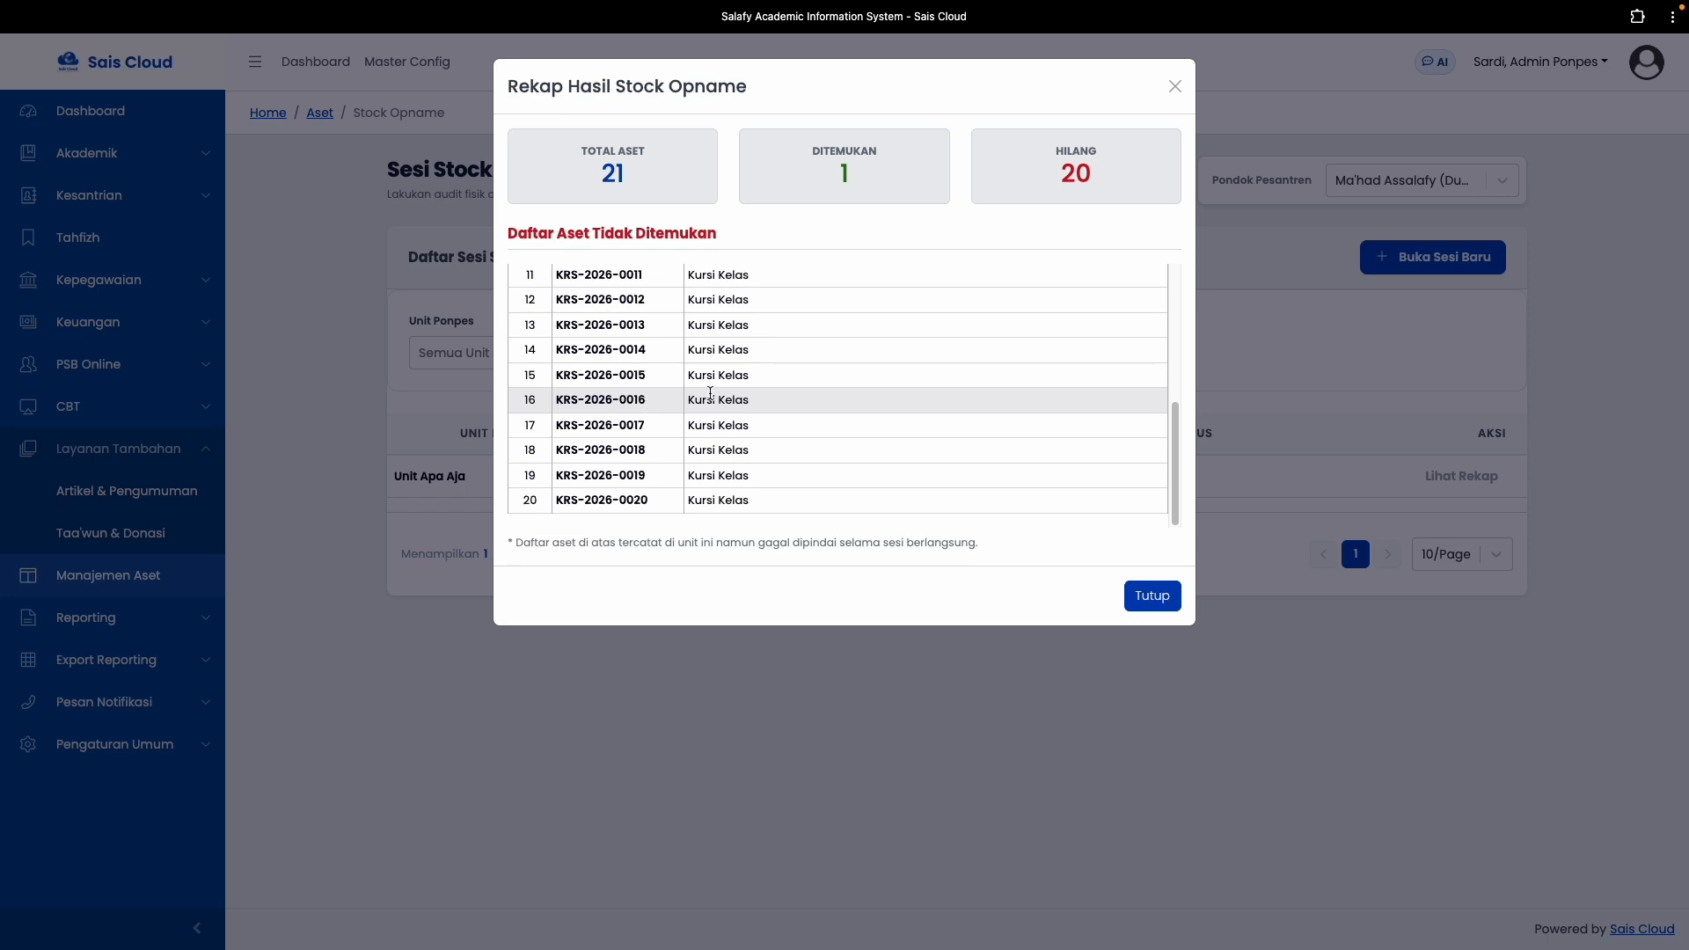
scroll(916, 361, "up", 3)
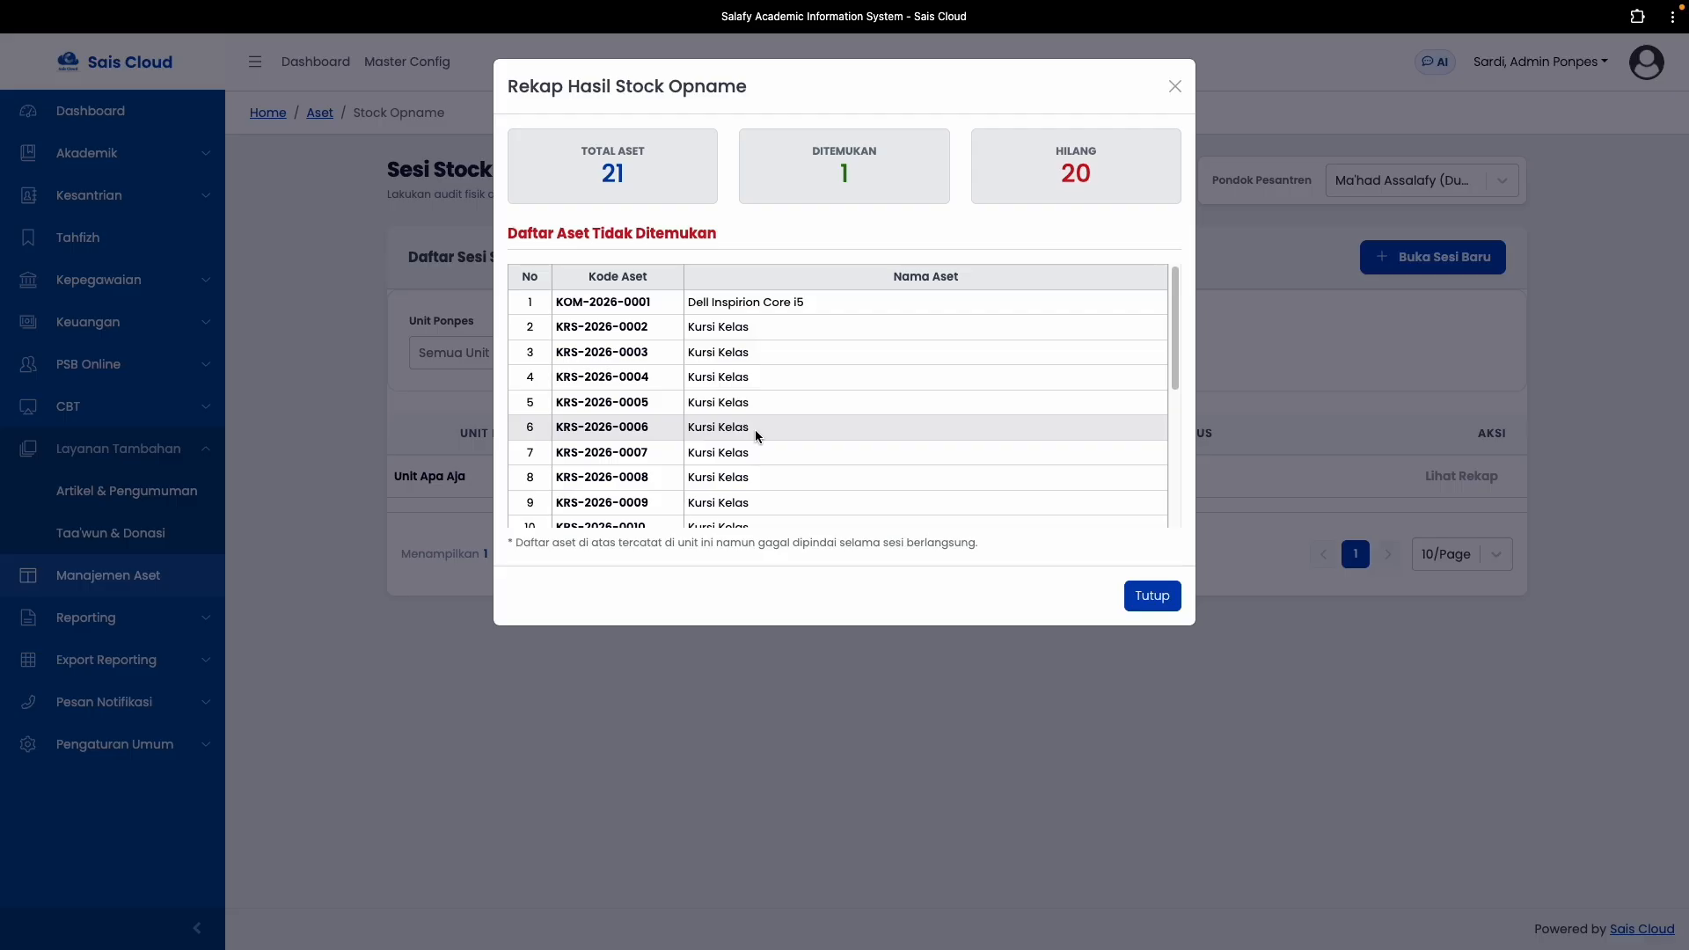
left_click(1136, 593)
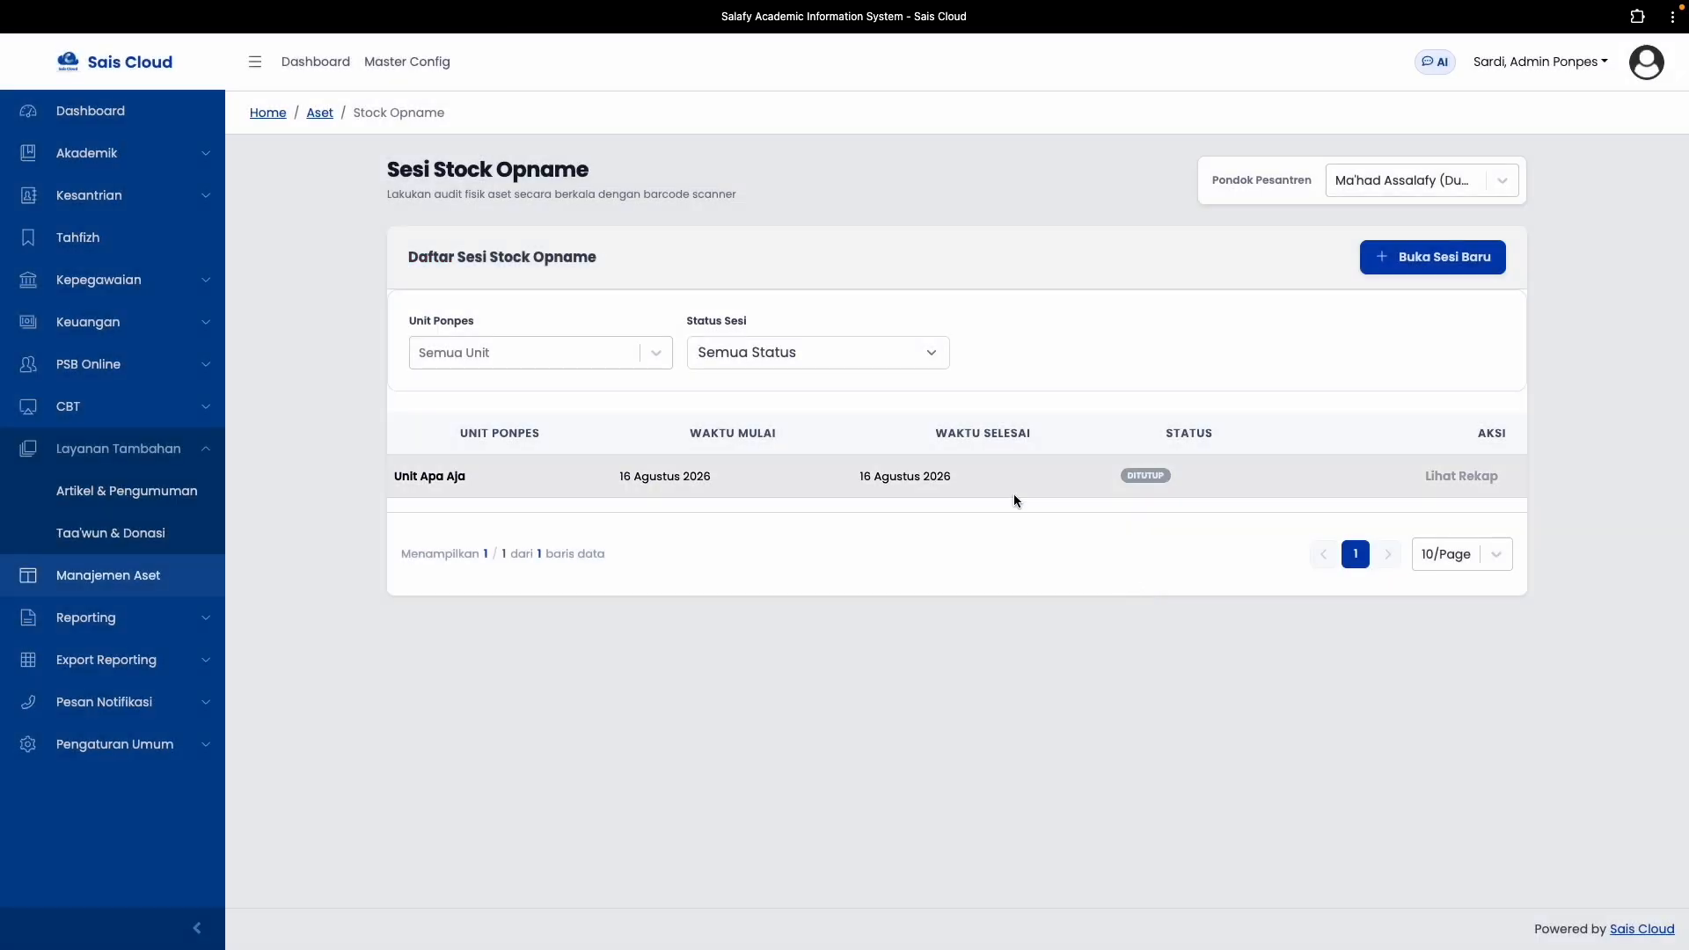
Start a new asset transfer (Mutasi Aset) and choose KRS-2026-0020 - Kursi Kelas as the asset
left_click(108, 580)
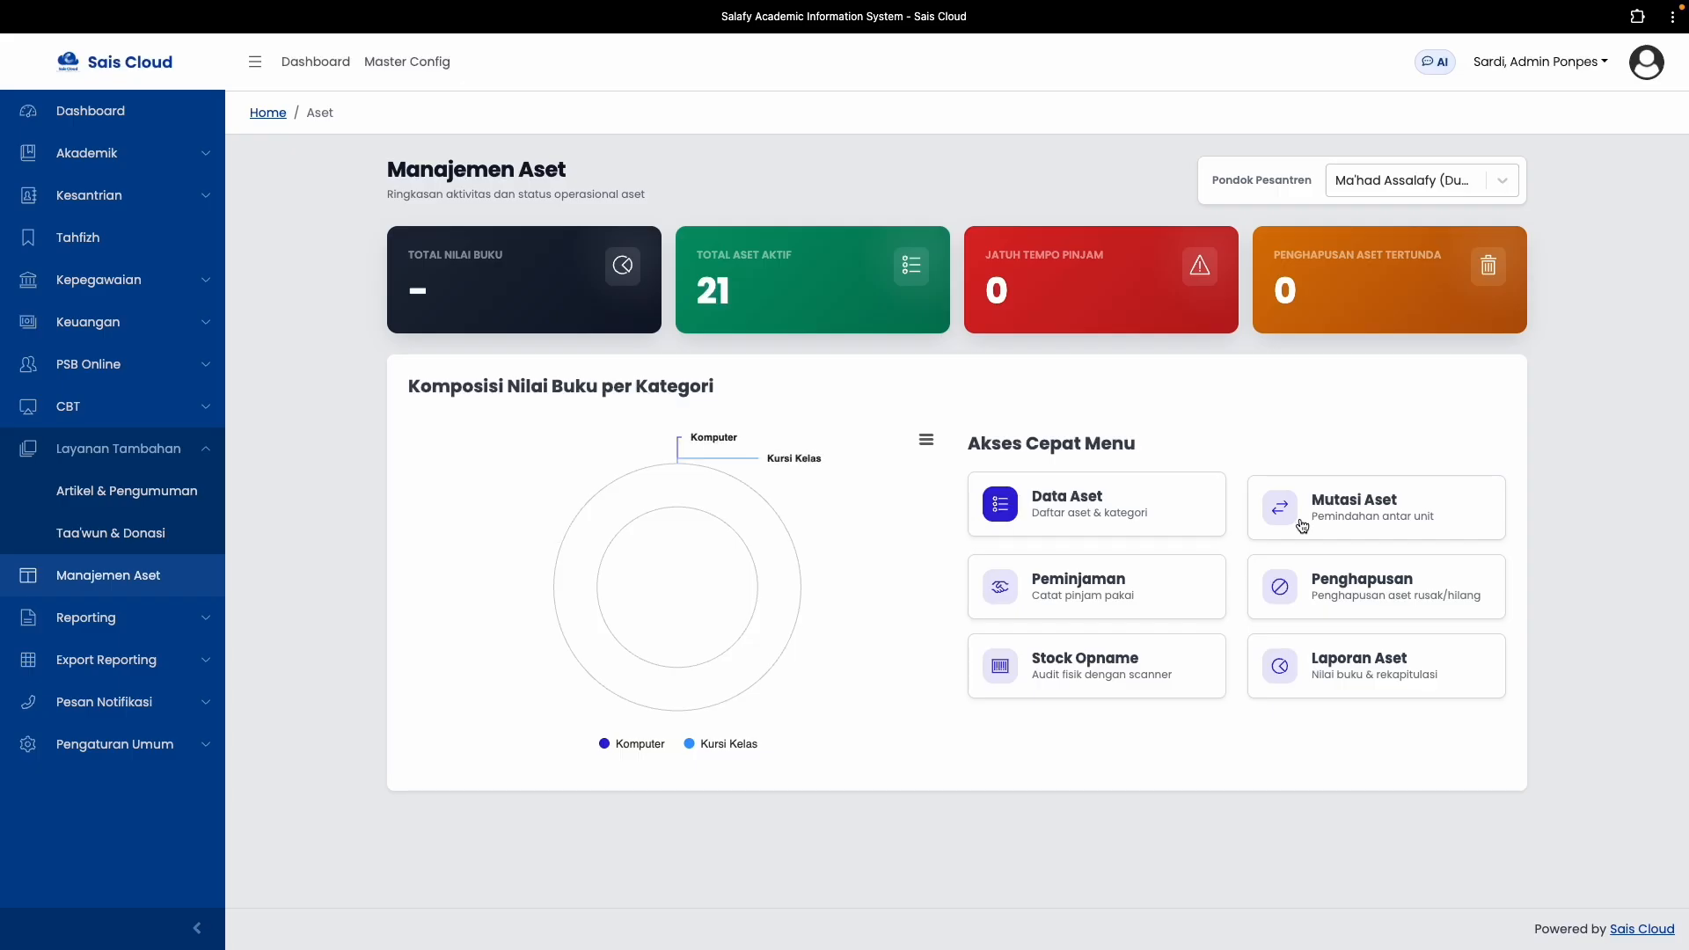
left_click(1302, 526)
left_click(1423, 256)
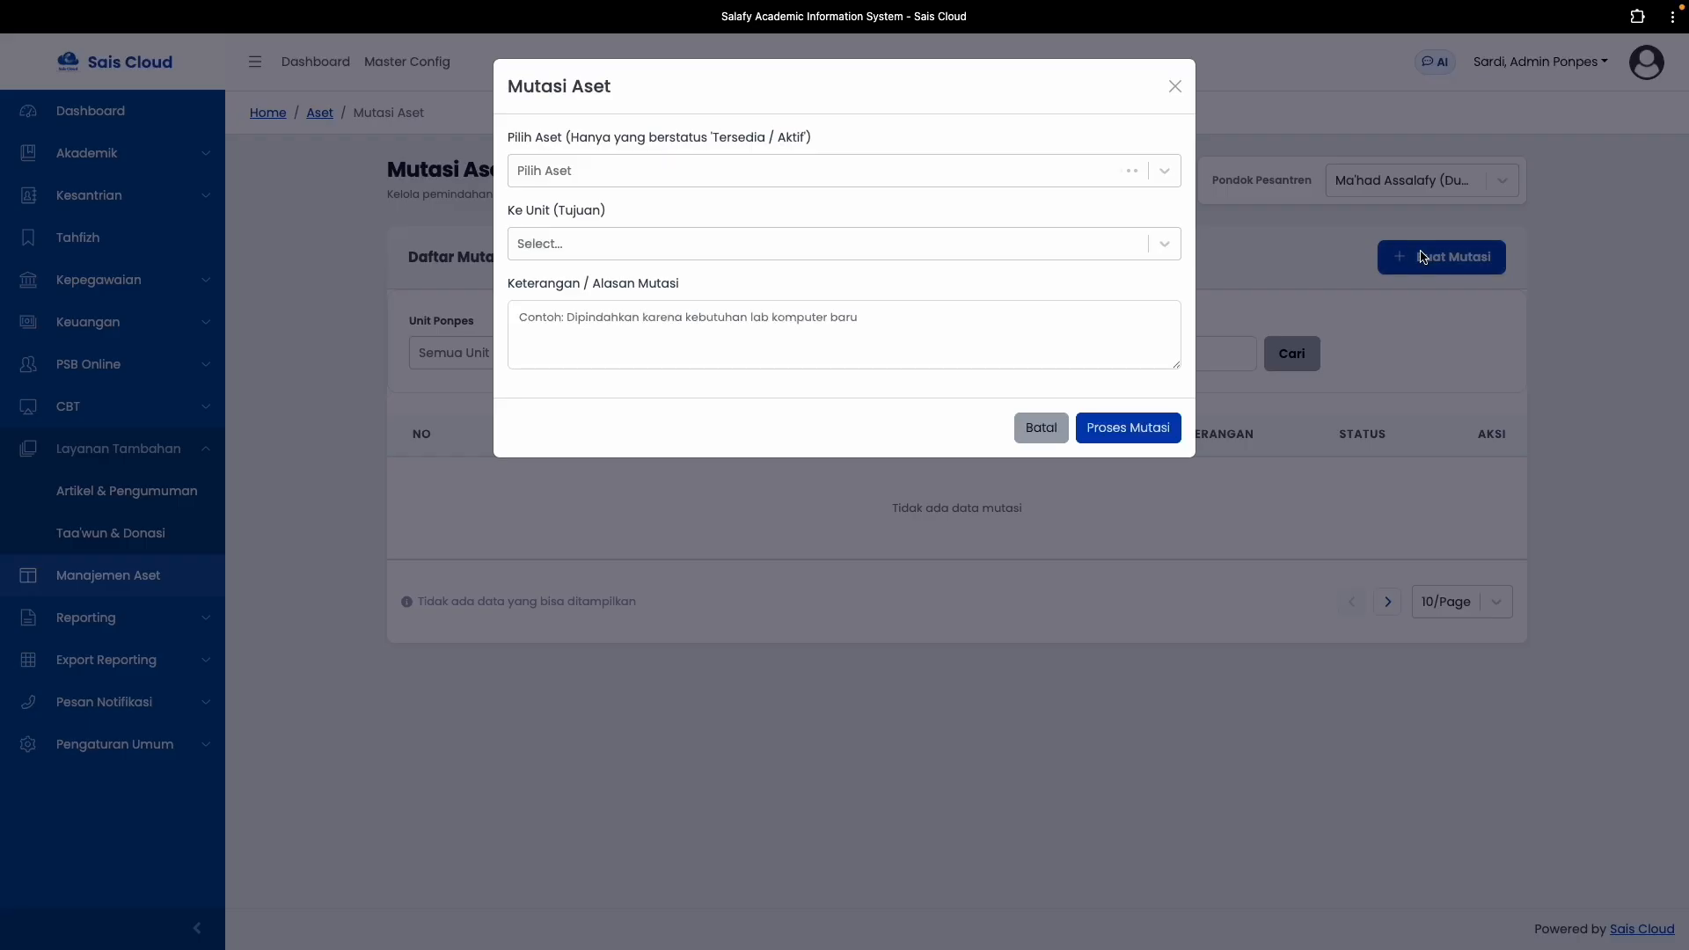
left_click(588, 162)
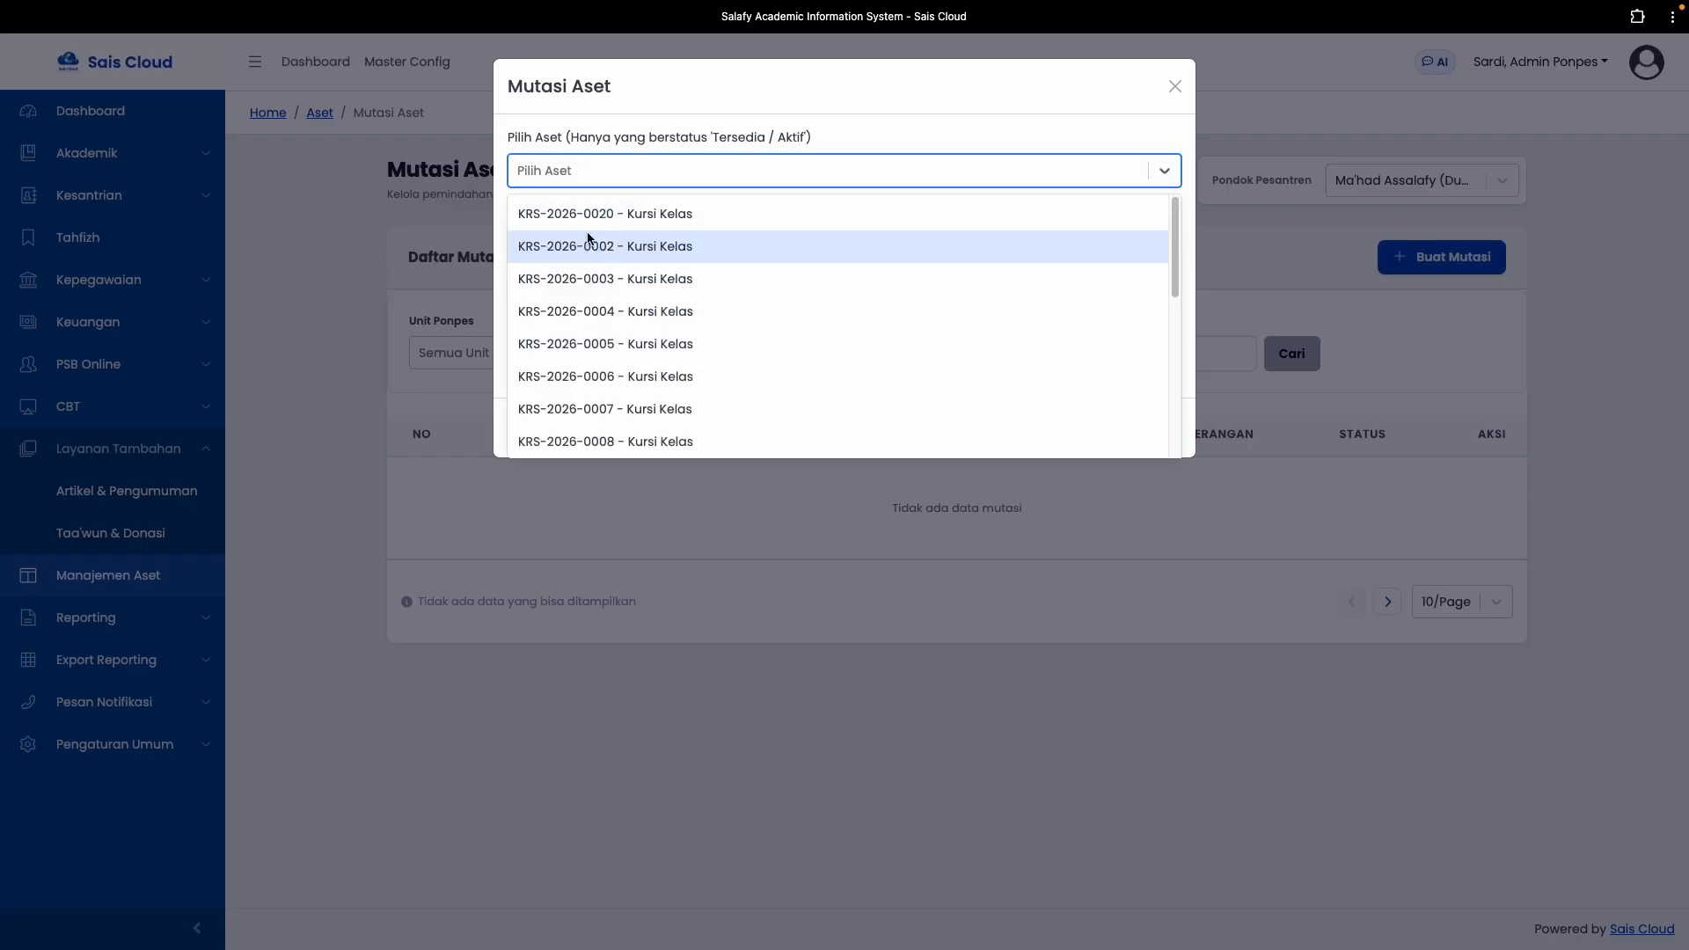
left_click(589, 216)
Check which destination units are offered for the transfer of the chosen chair
left_click(595, 366)
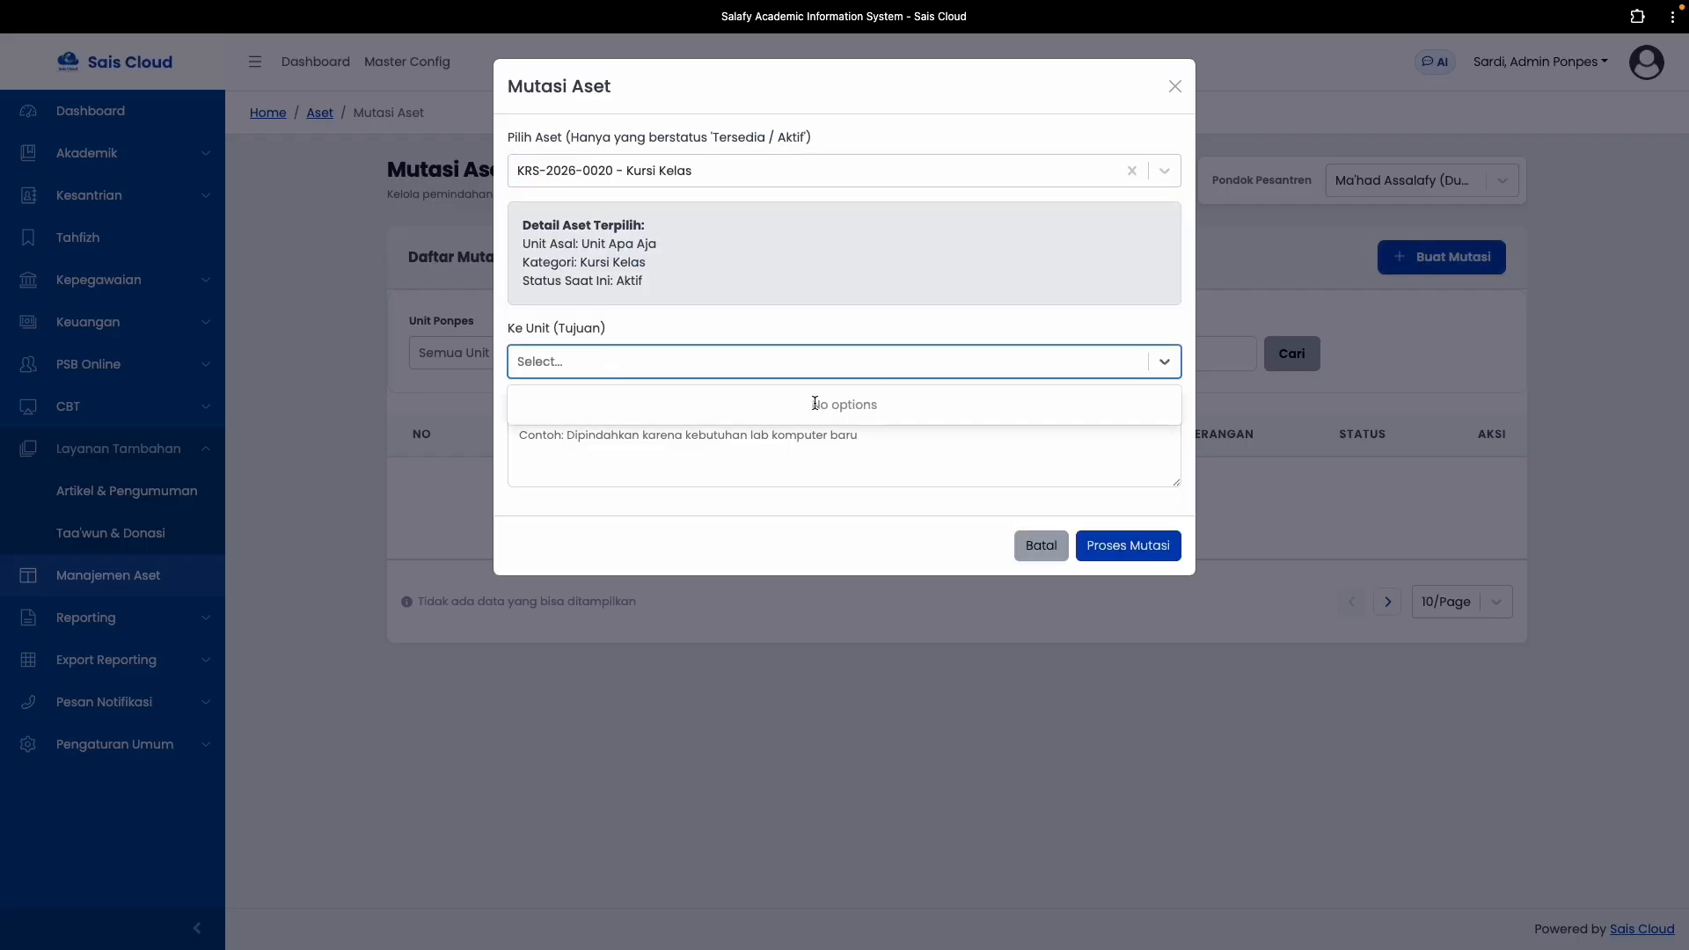
left_click(676, 315)
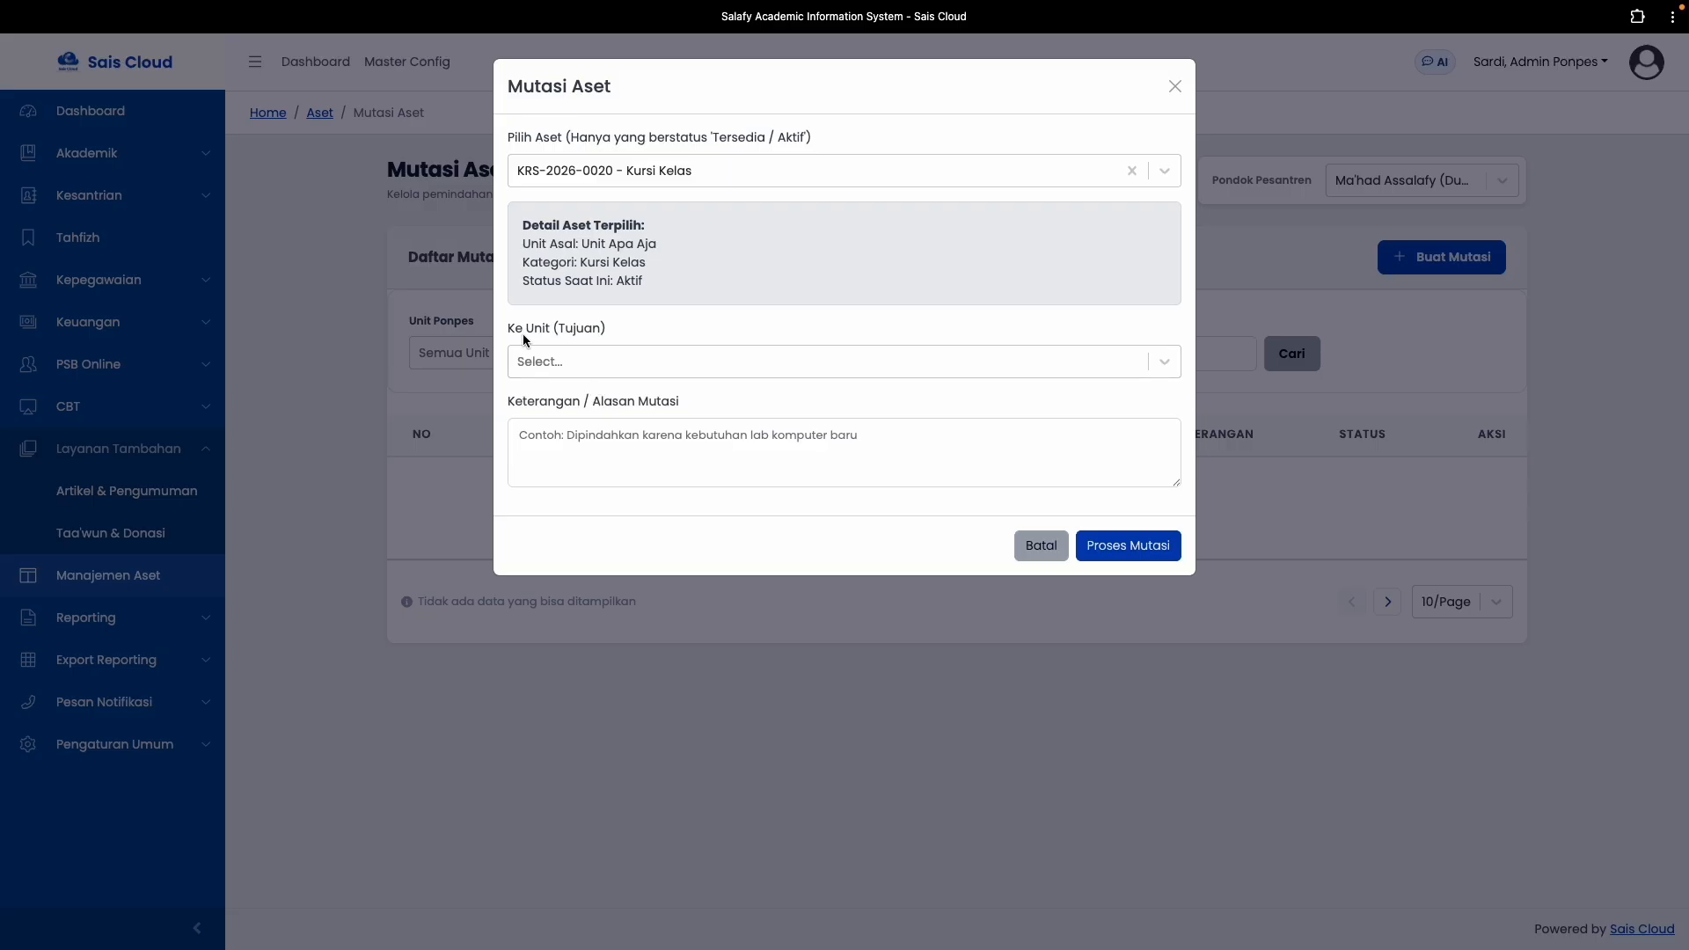
left_click(645, 356)
left_click(822, 317)
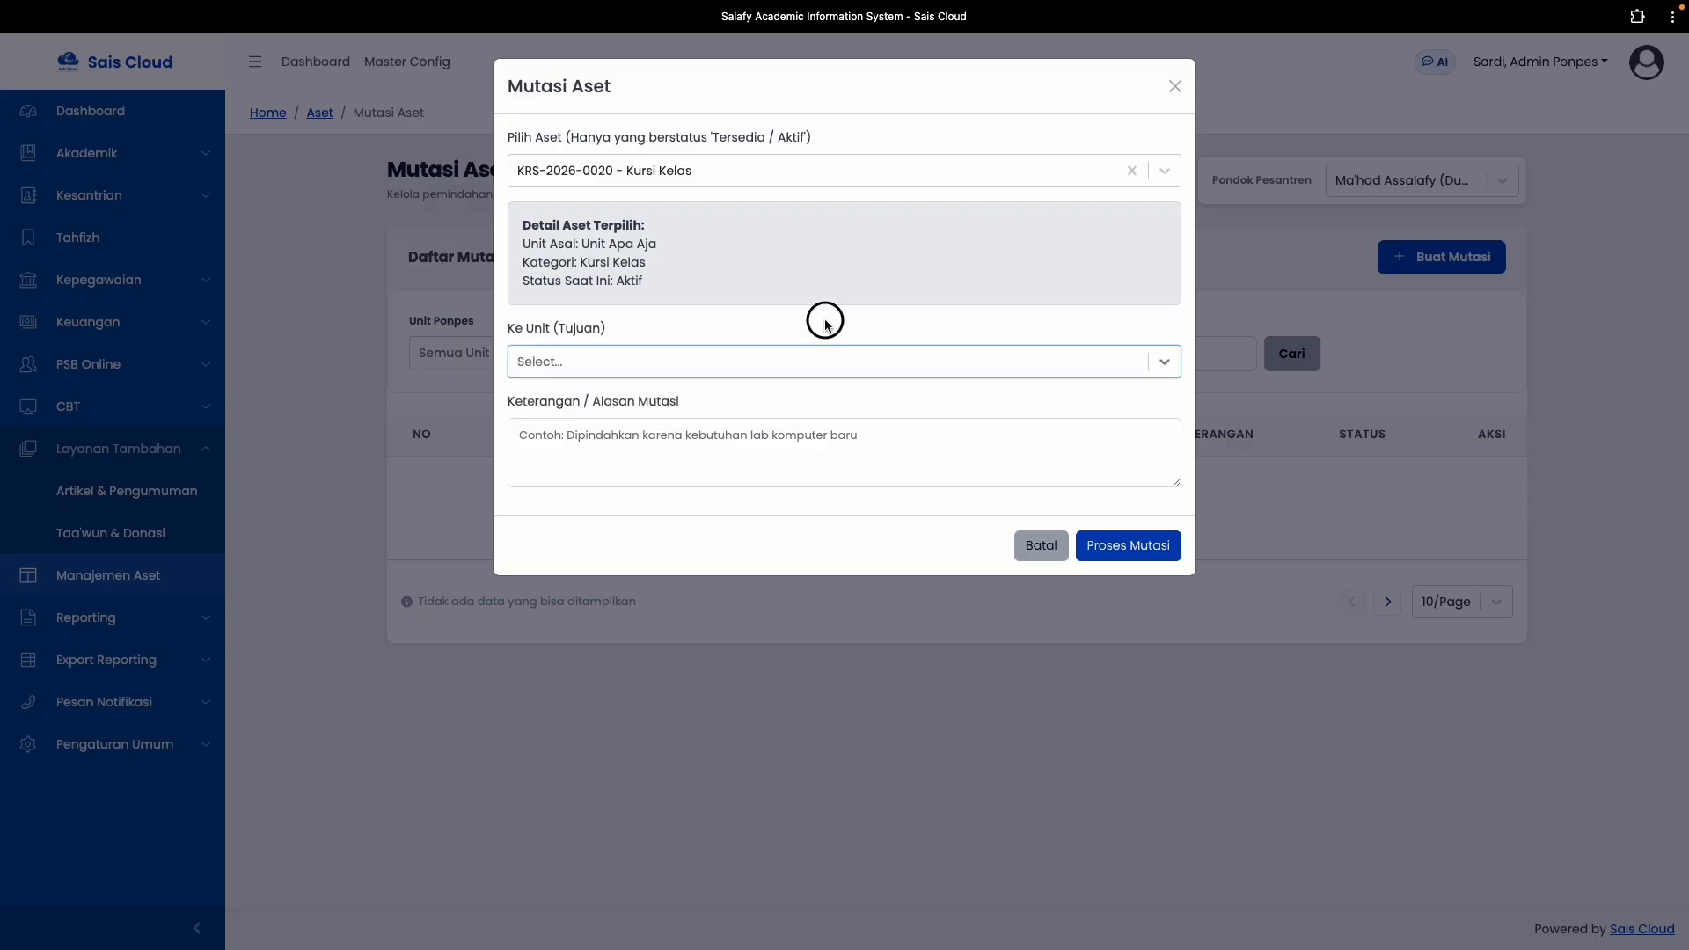
Close the asset transfer form without processing it, and view the asset disposal list (Penghapusan Aset)
left_click(1172, 87)
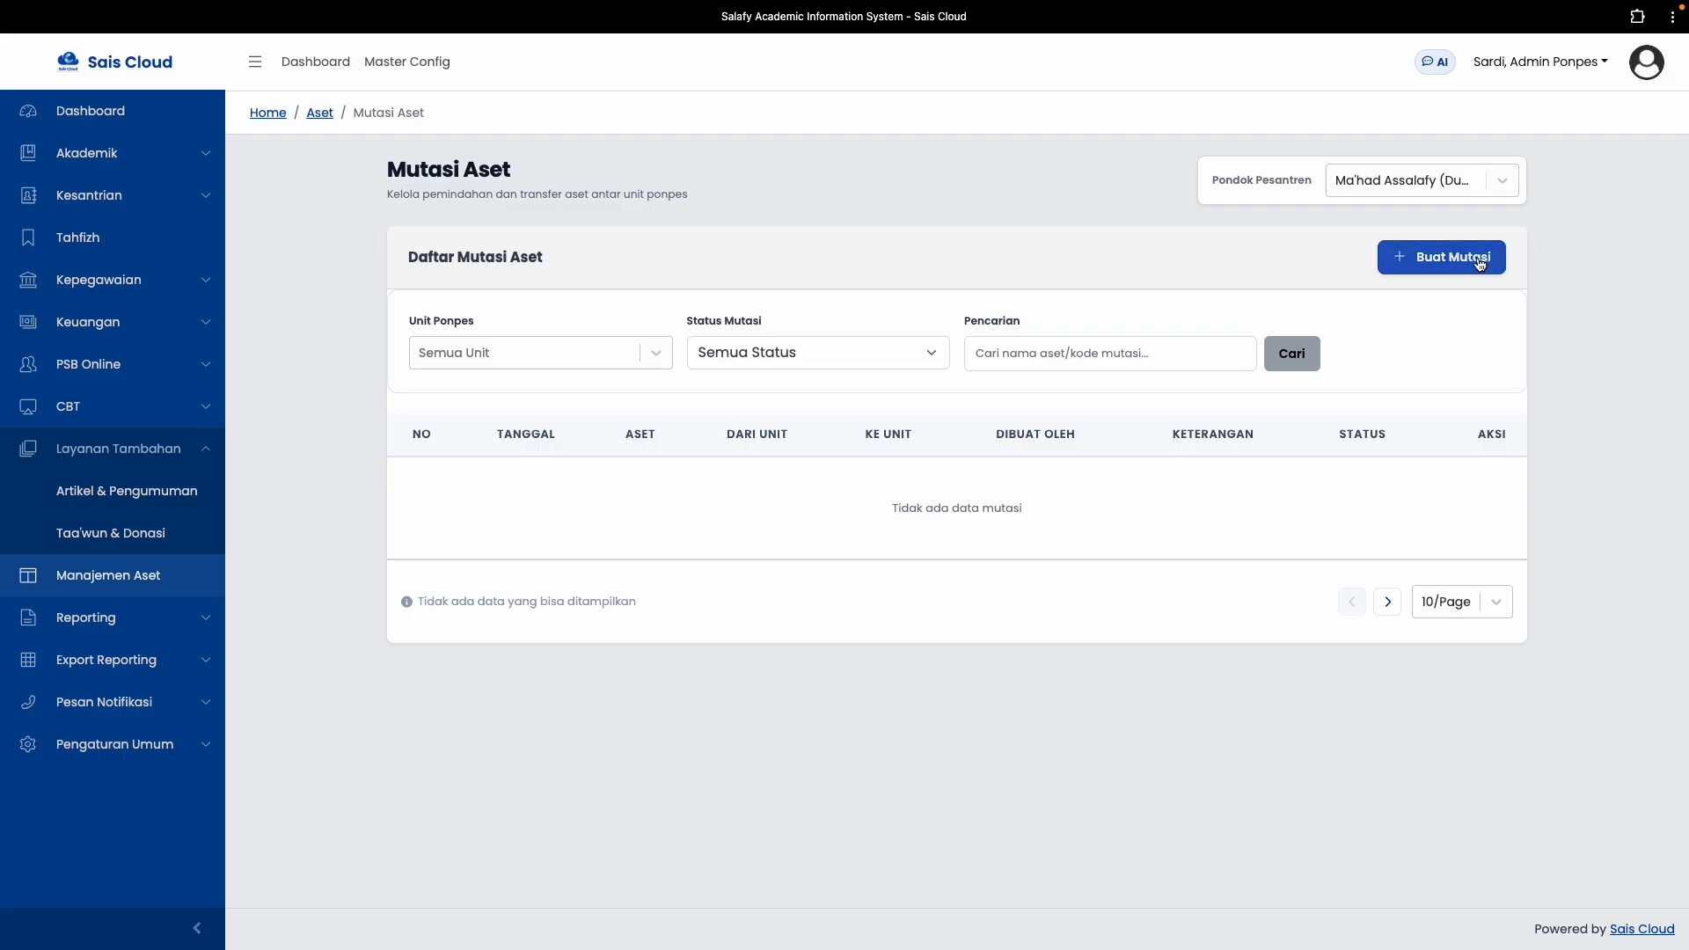
left_click(197, 575)
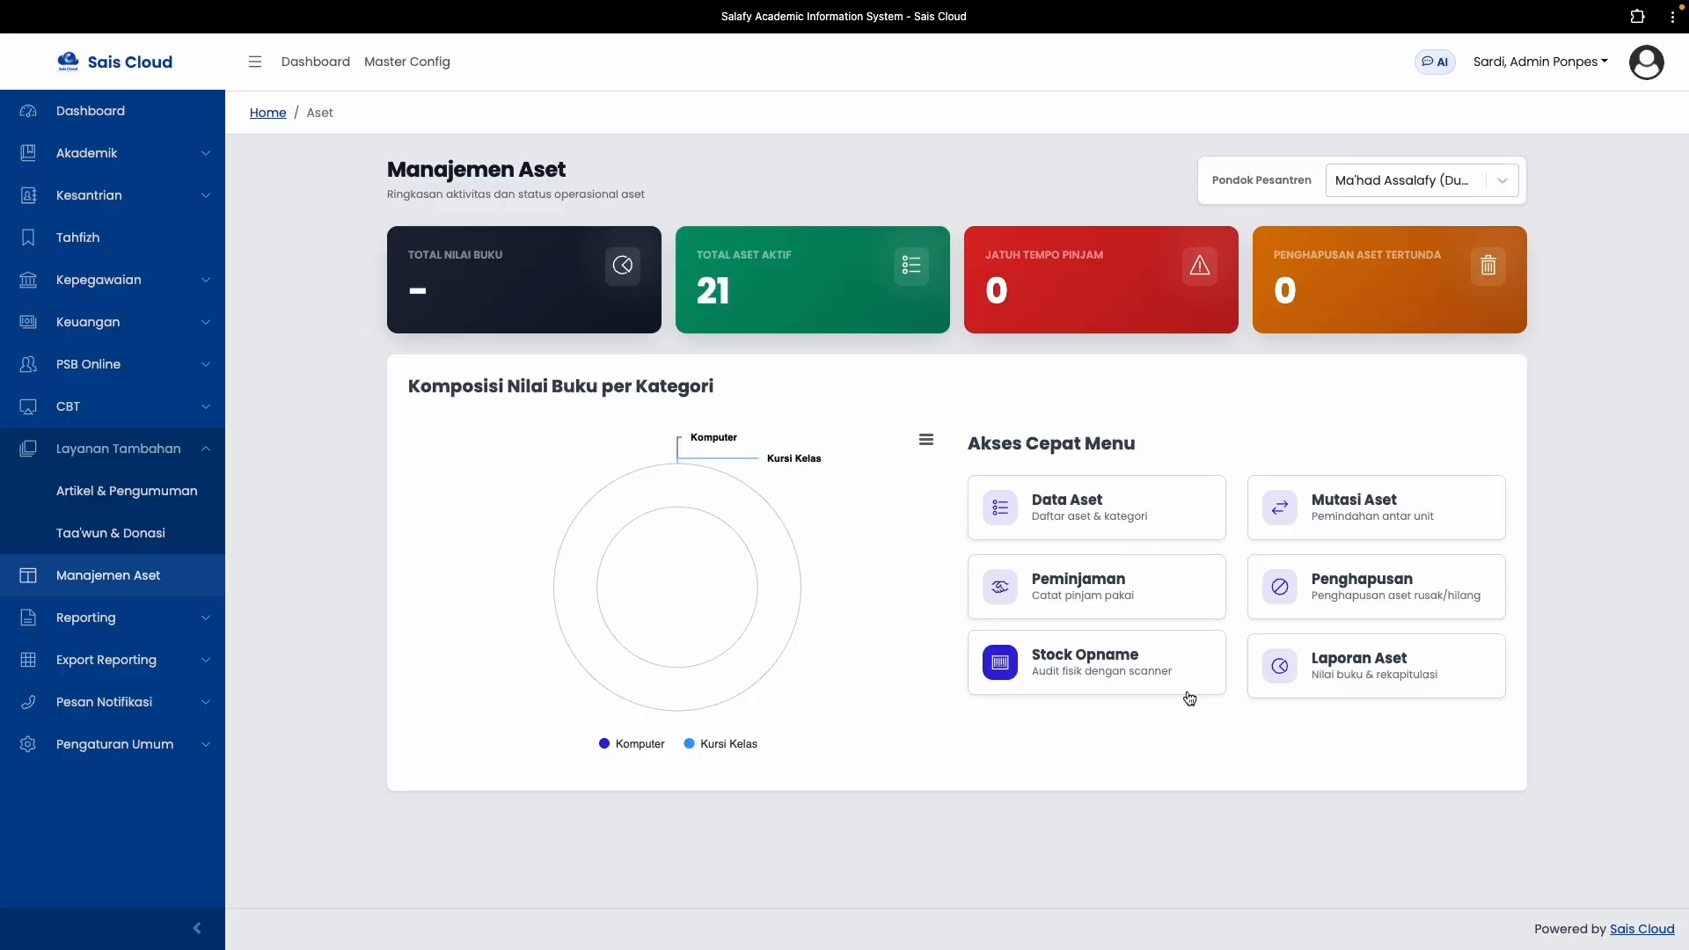
left_click(1346, 592)
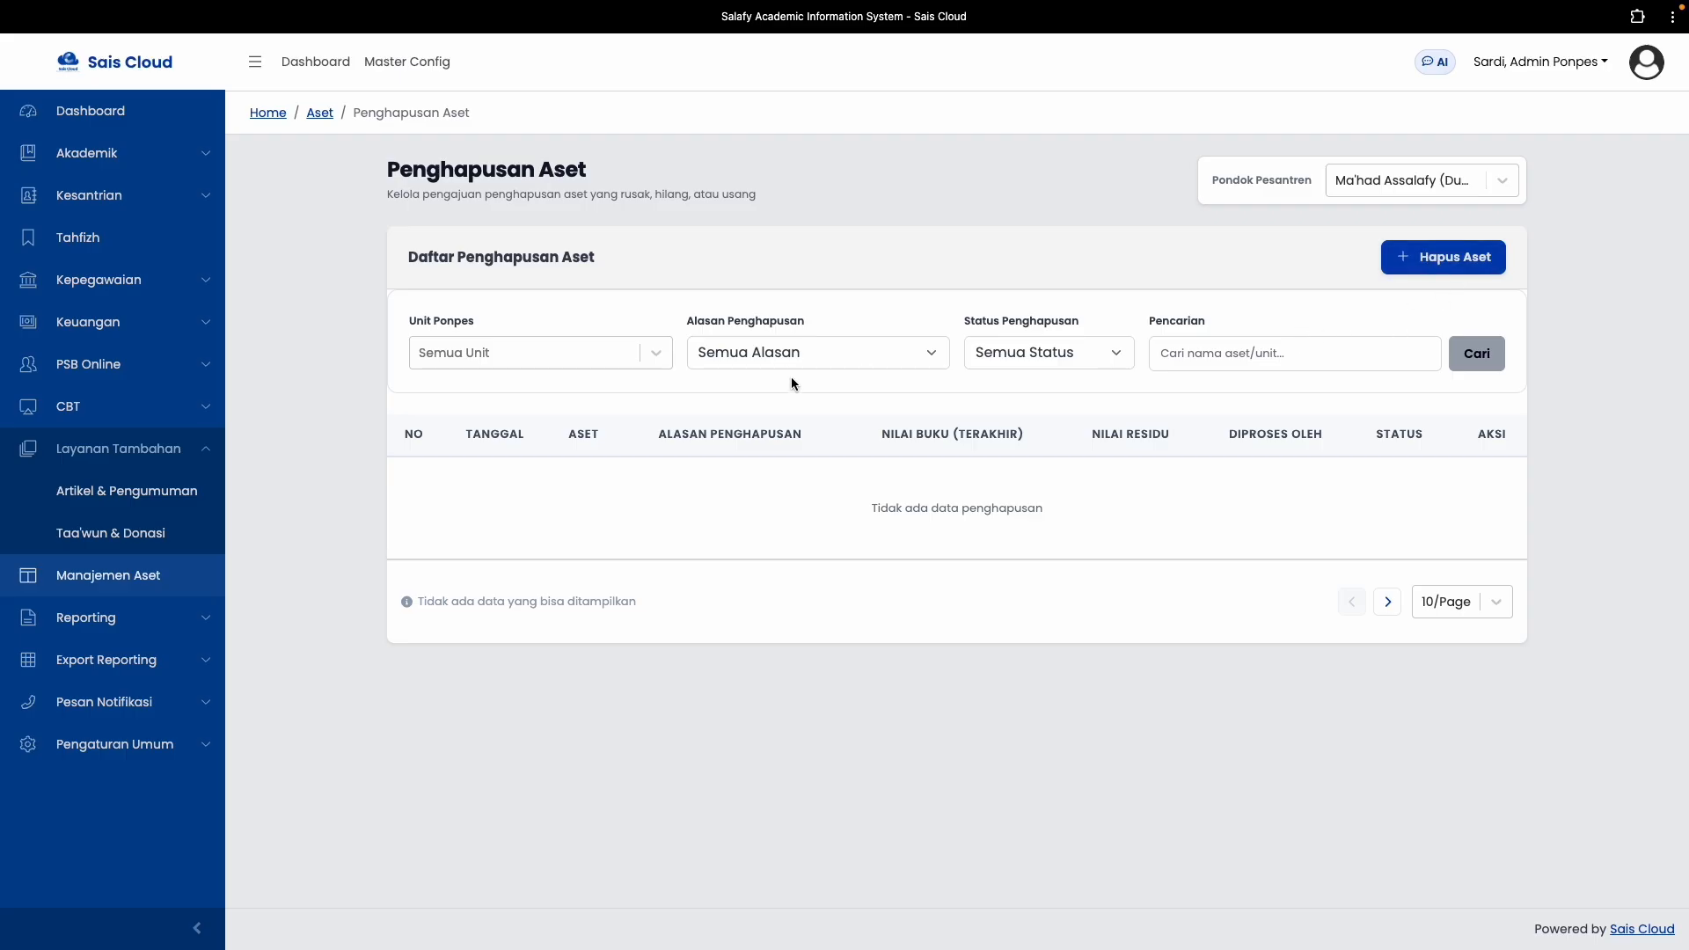
Return to the asset management overview and open the Data Aset list down to its asset rows
left_click(148, 576)
left_click(1135, 516)
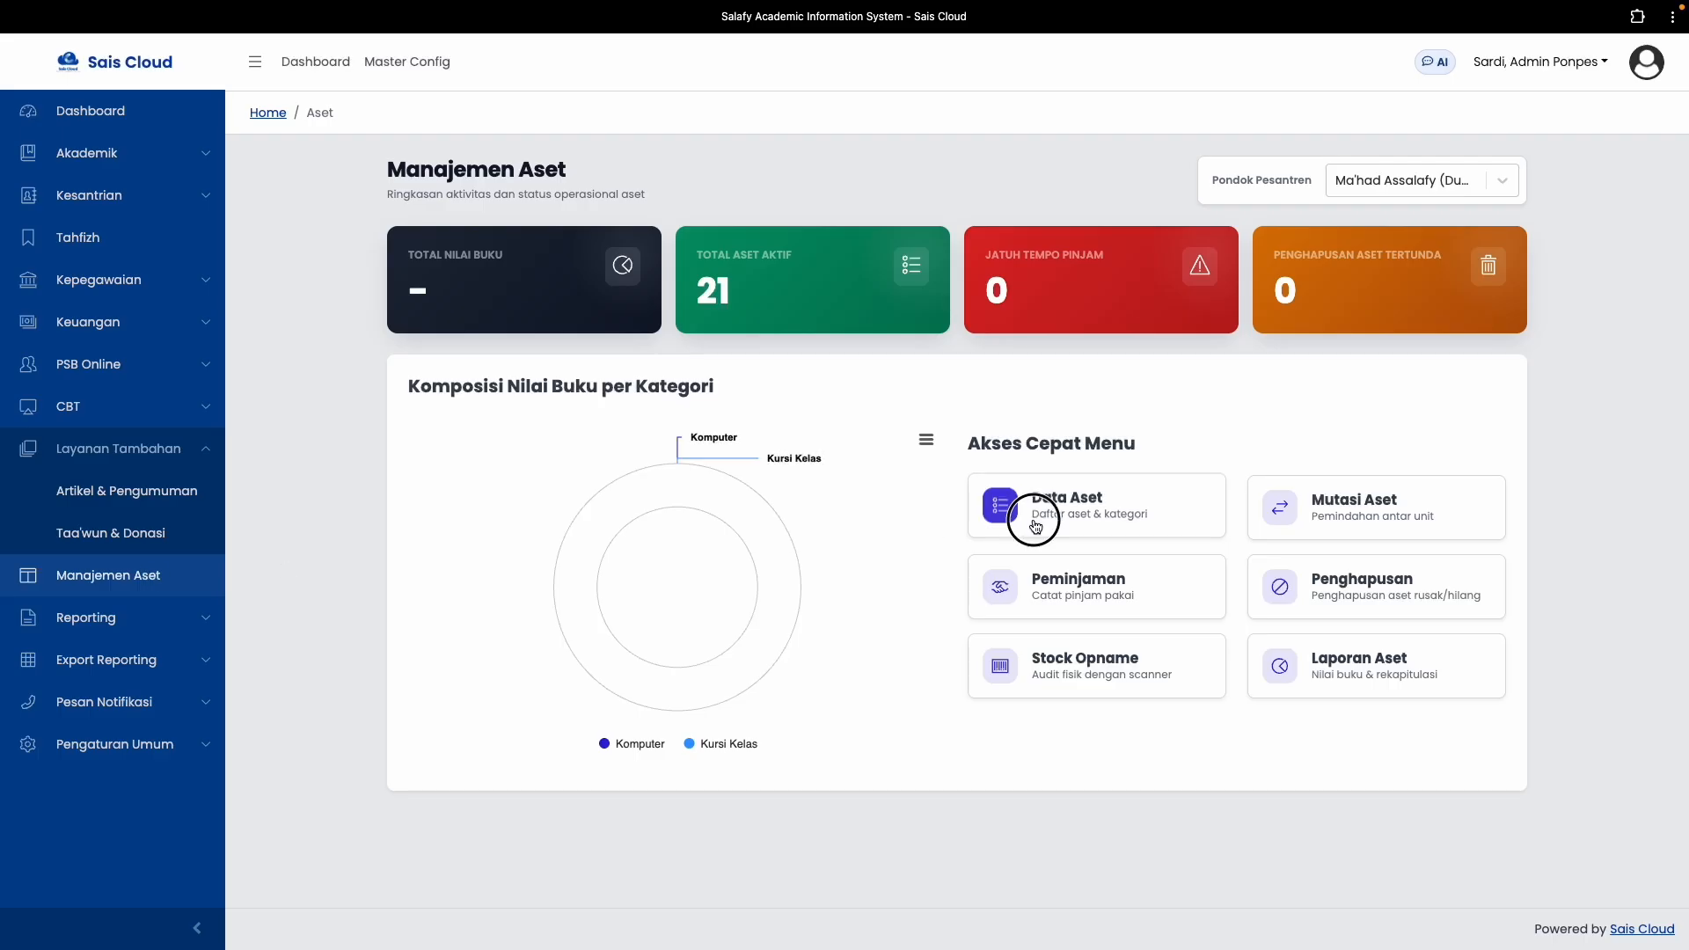
scroll(817, 526, "down", 2)
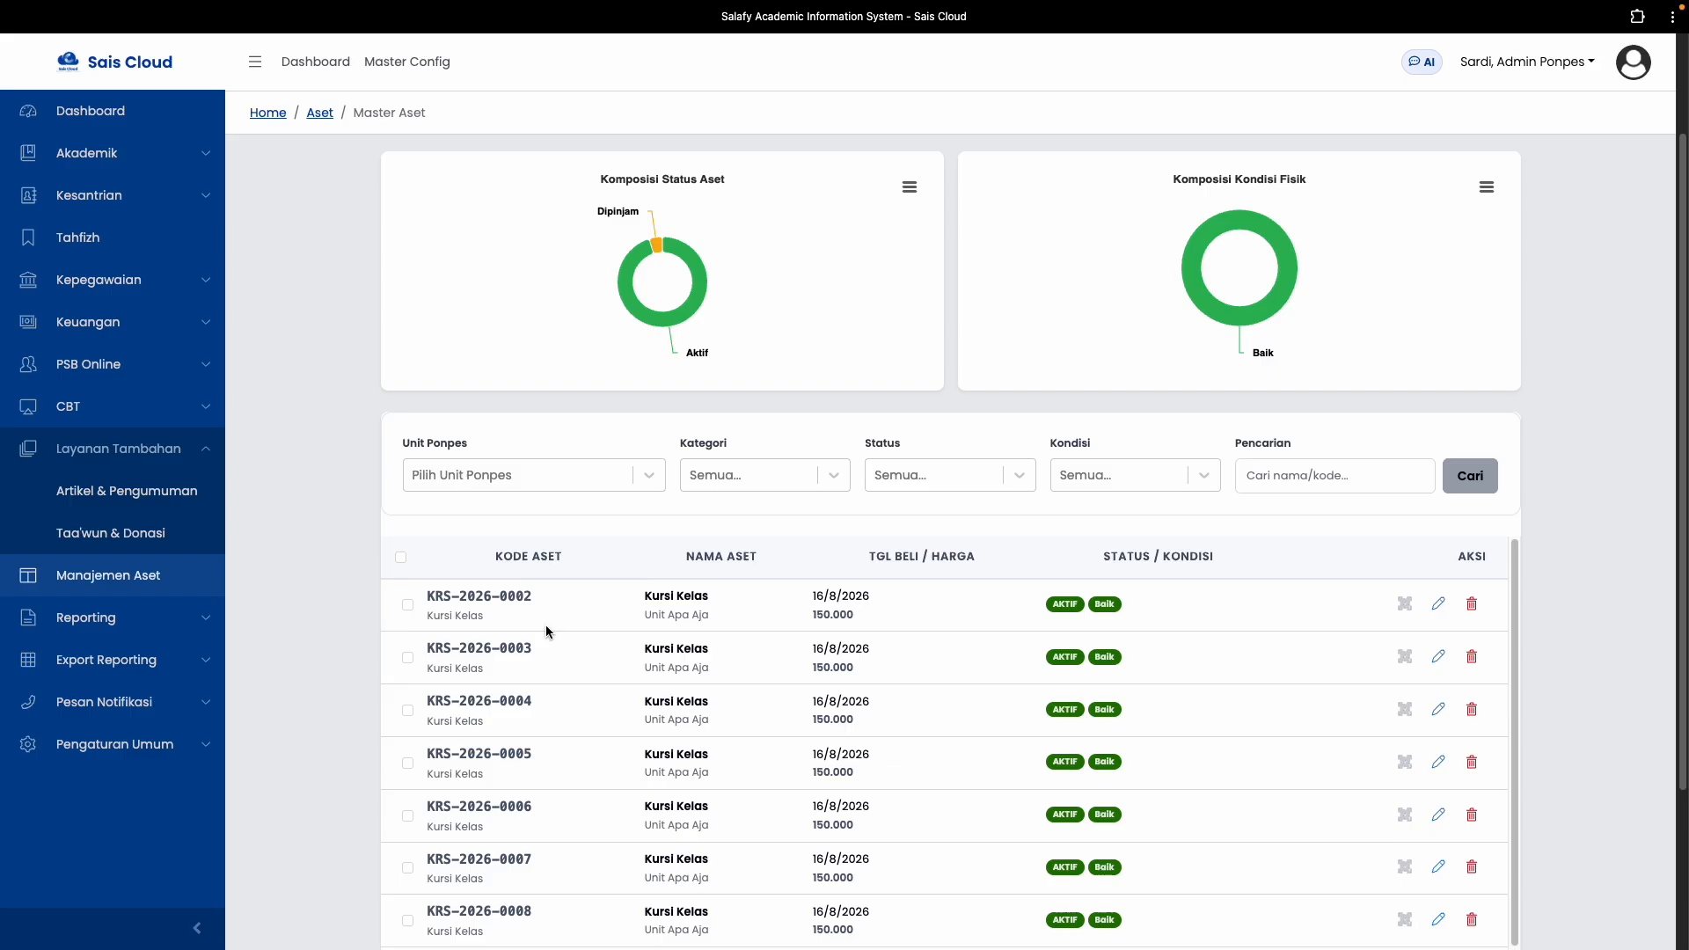
left_click(1444, 604)
left_click(585, 550)
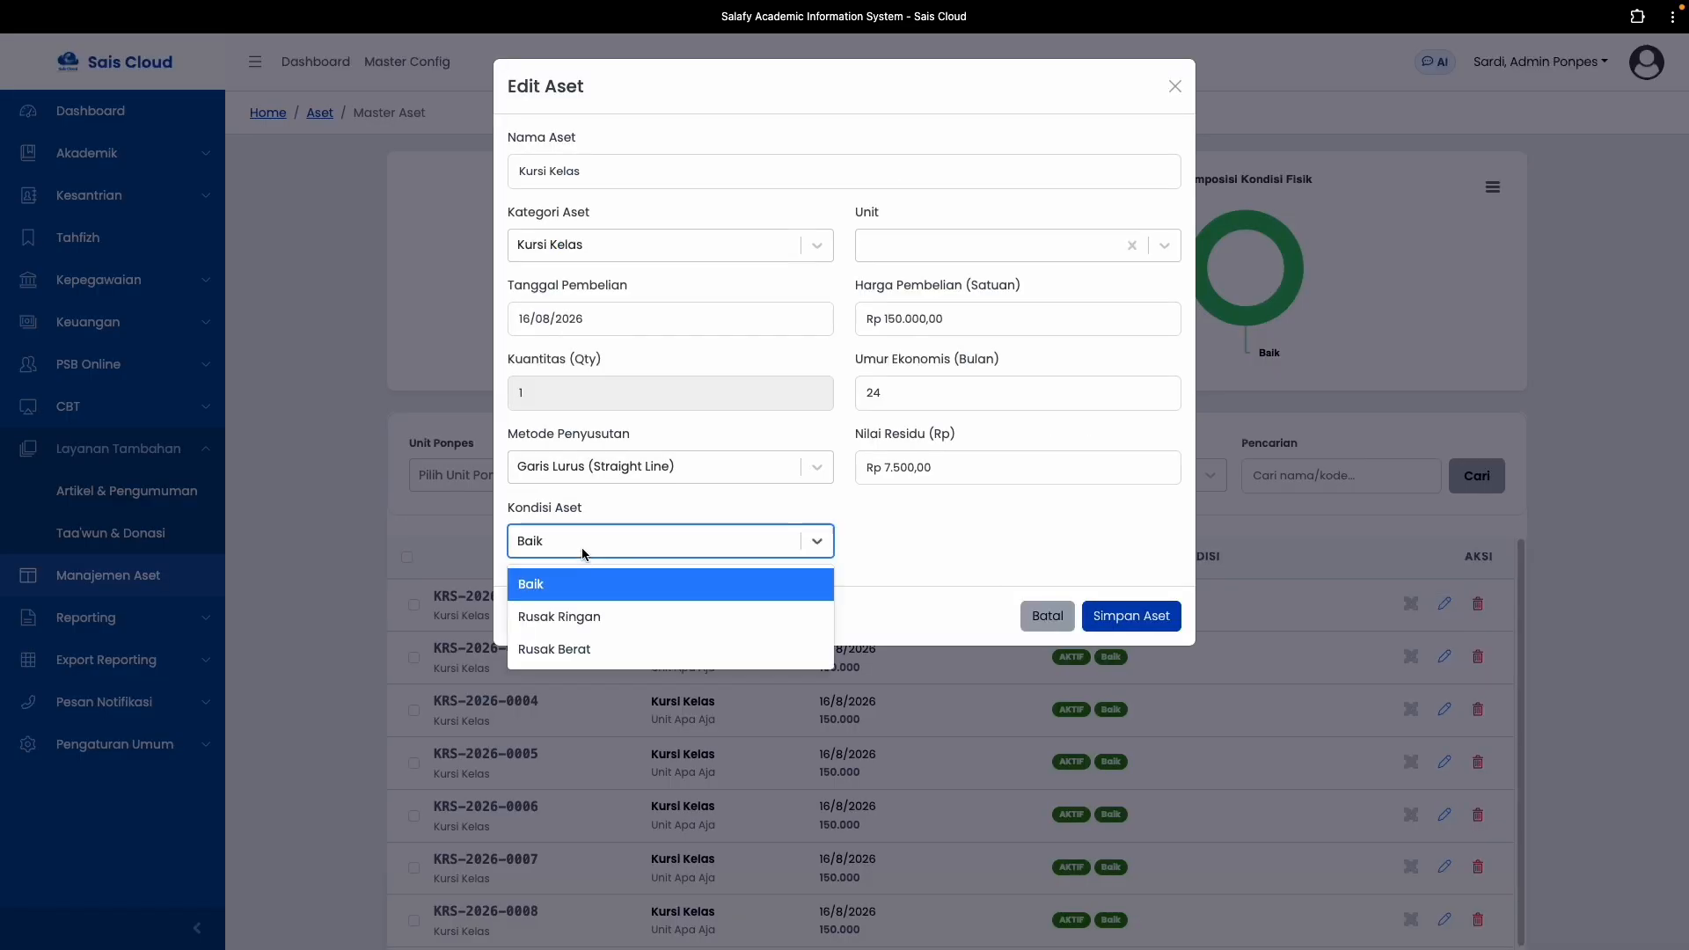
left_click(557, 651)
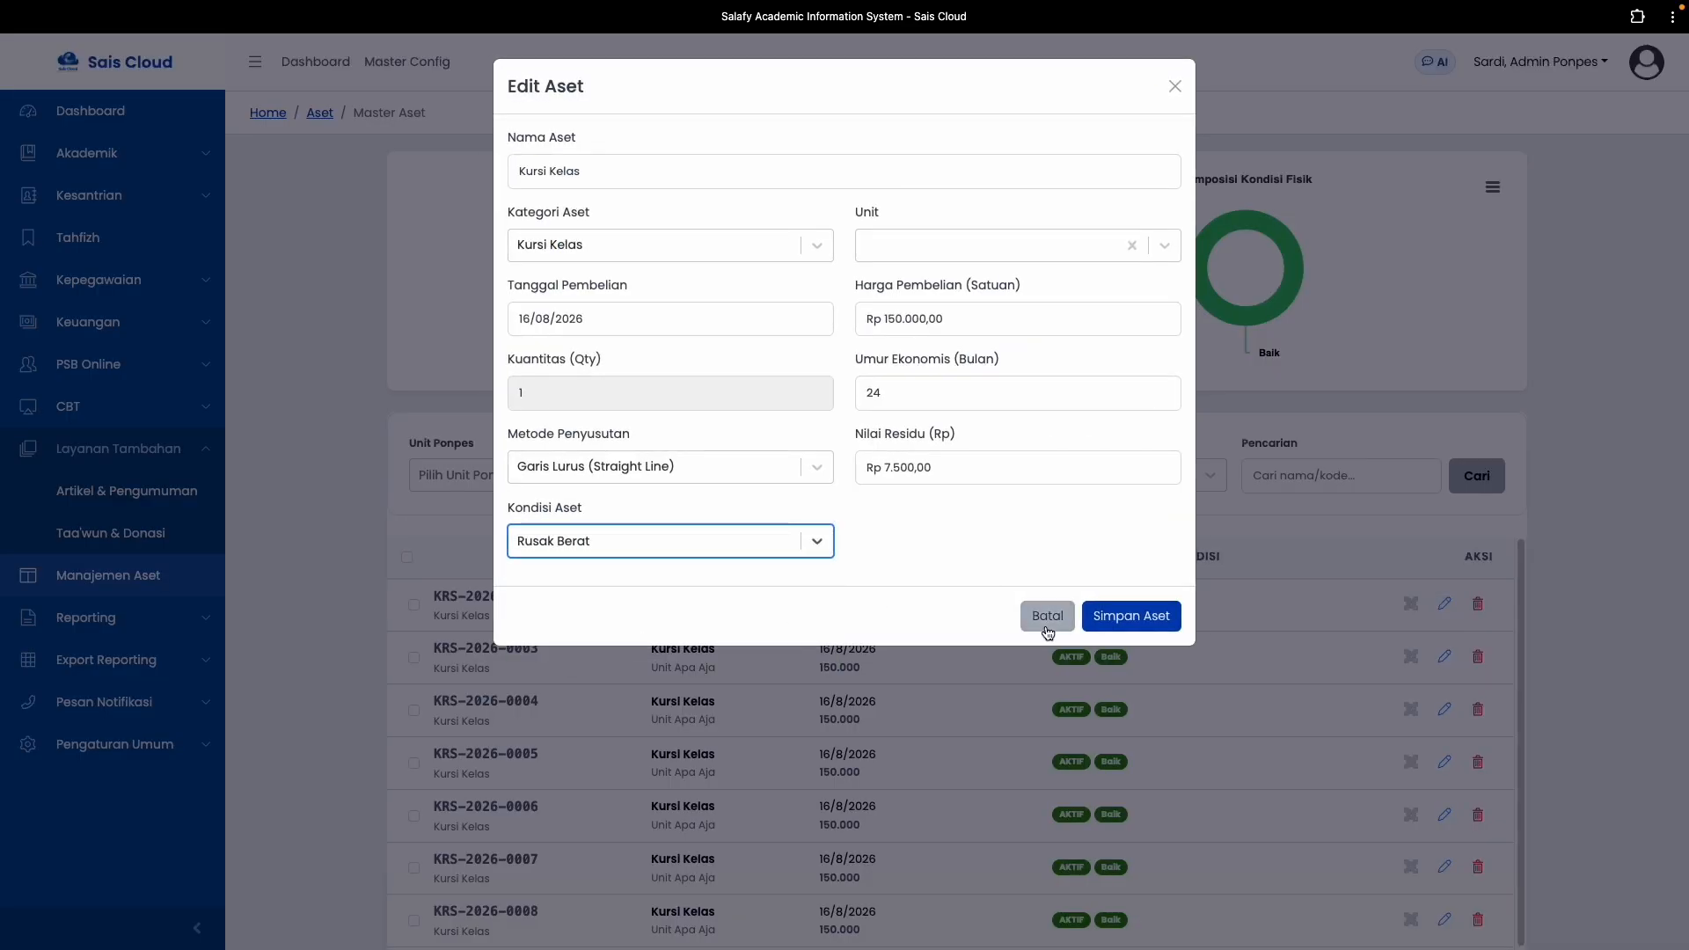
left_click(1045, 616)
Change the condition (Kondisi Aset) of chair KRS-2026-0003 to Rusak Berat and save the asset
left_click(1438, 657)
left_click(598, 542)
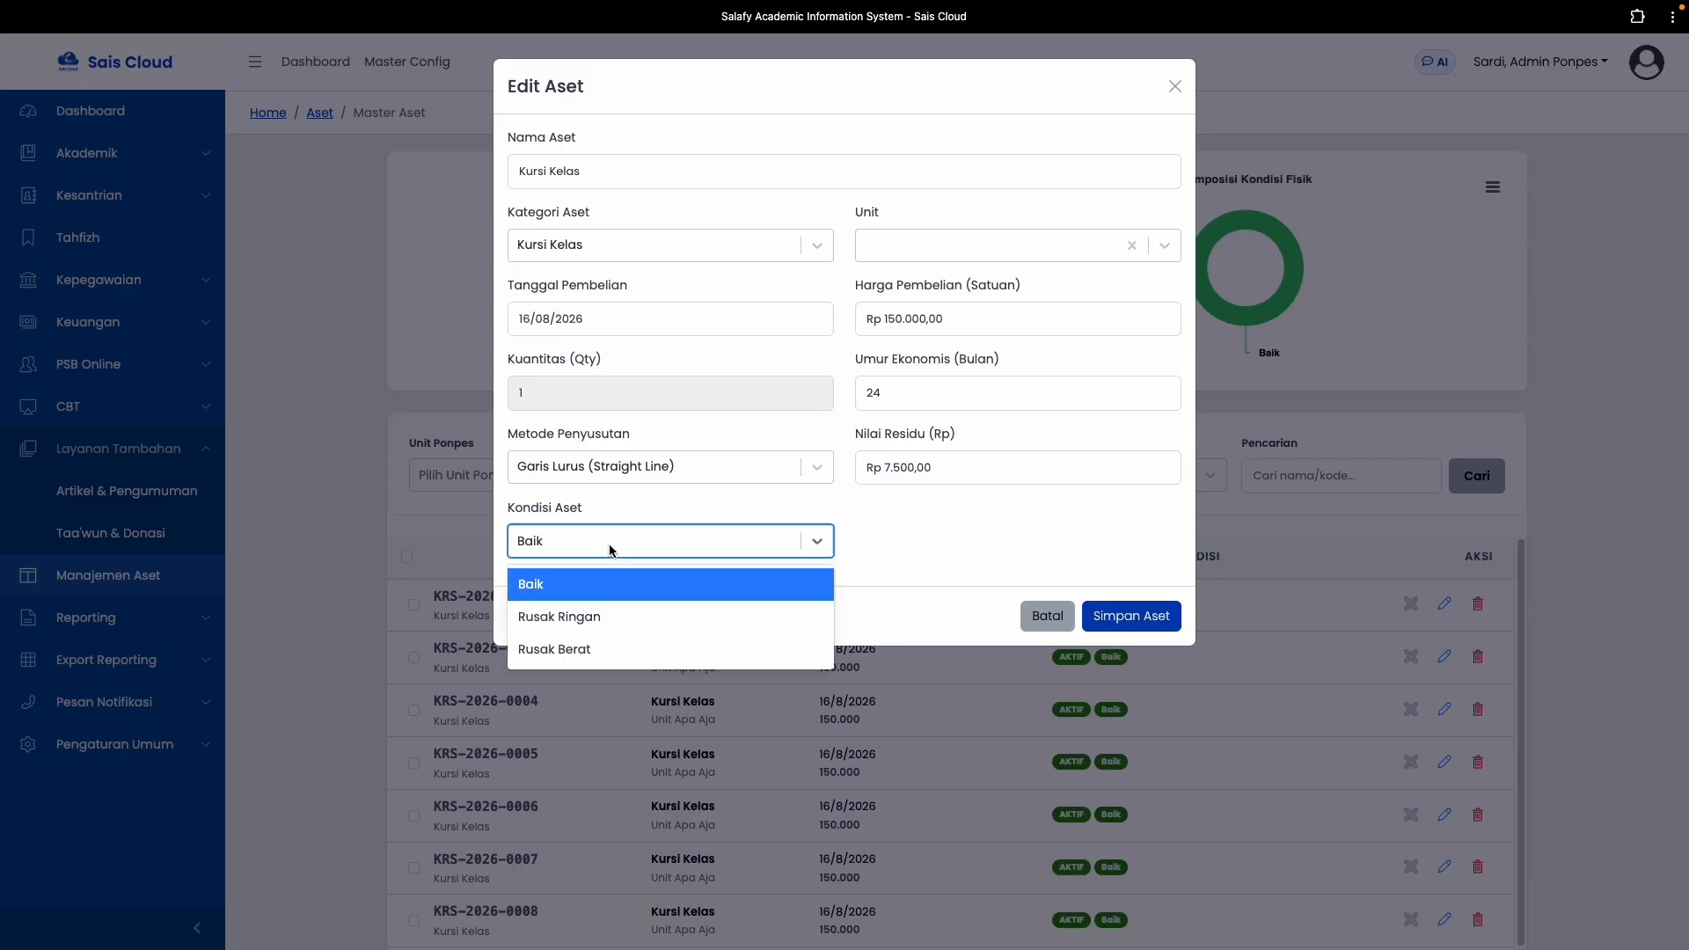
left_click(557, 650)
left_click(1110, 613)
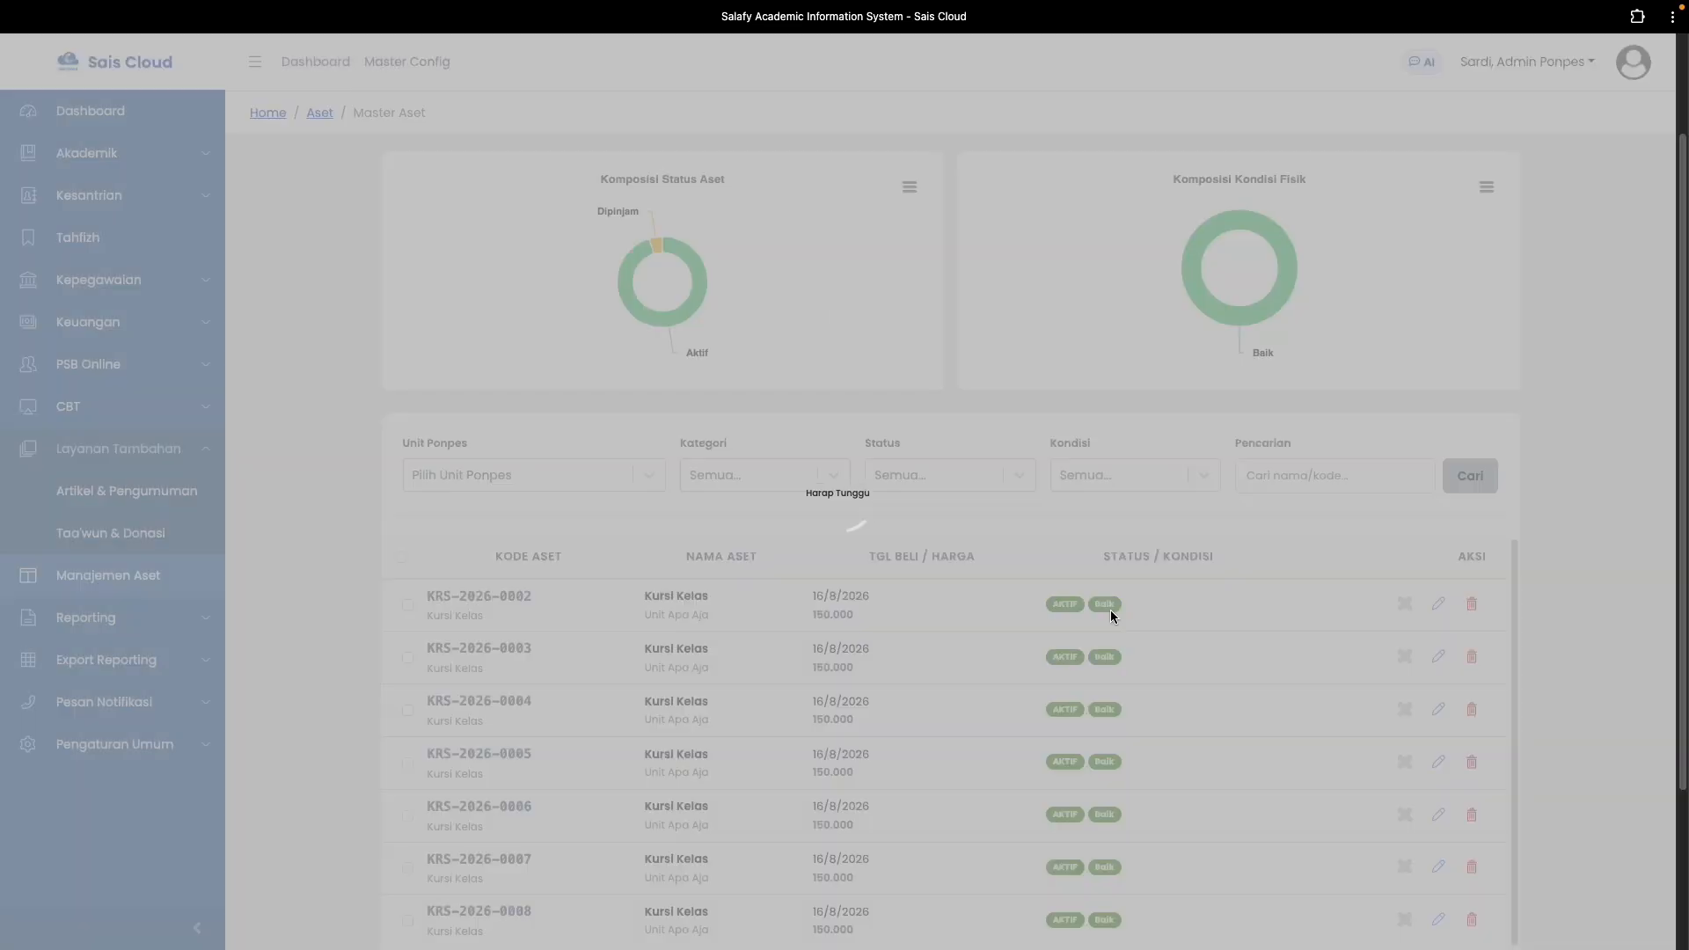
Filter the asset list by condition Rusak Berat, and inspect the segments of the physical condition chart
left_click(942, 484)
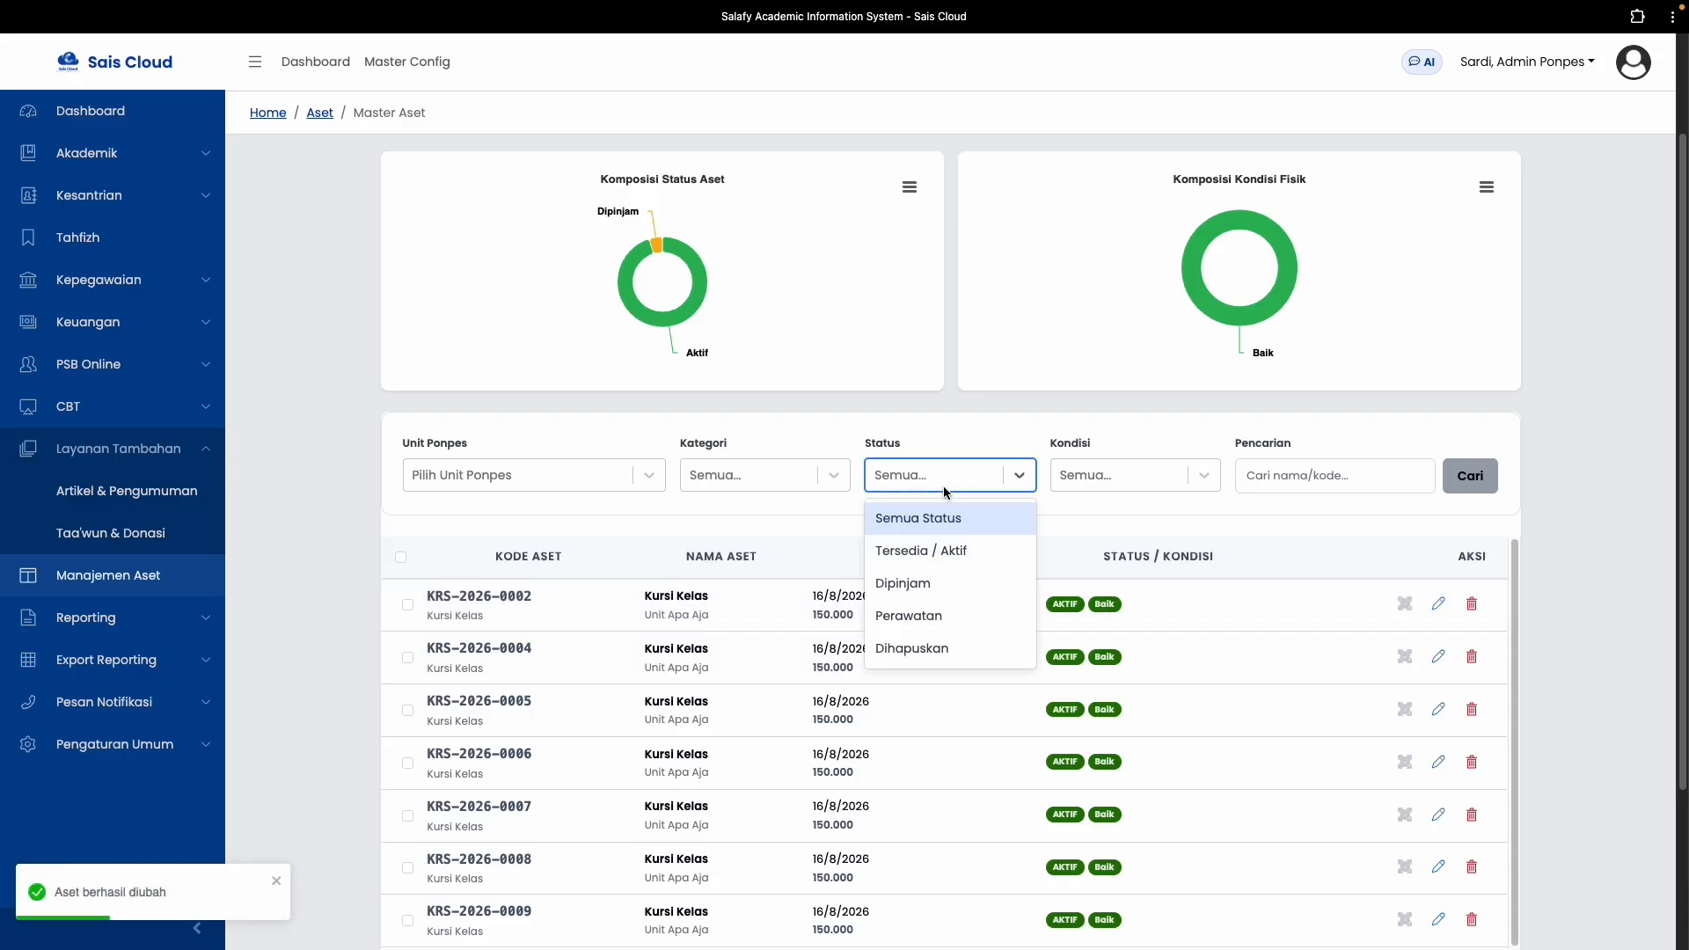
left_click(1083, 482)
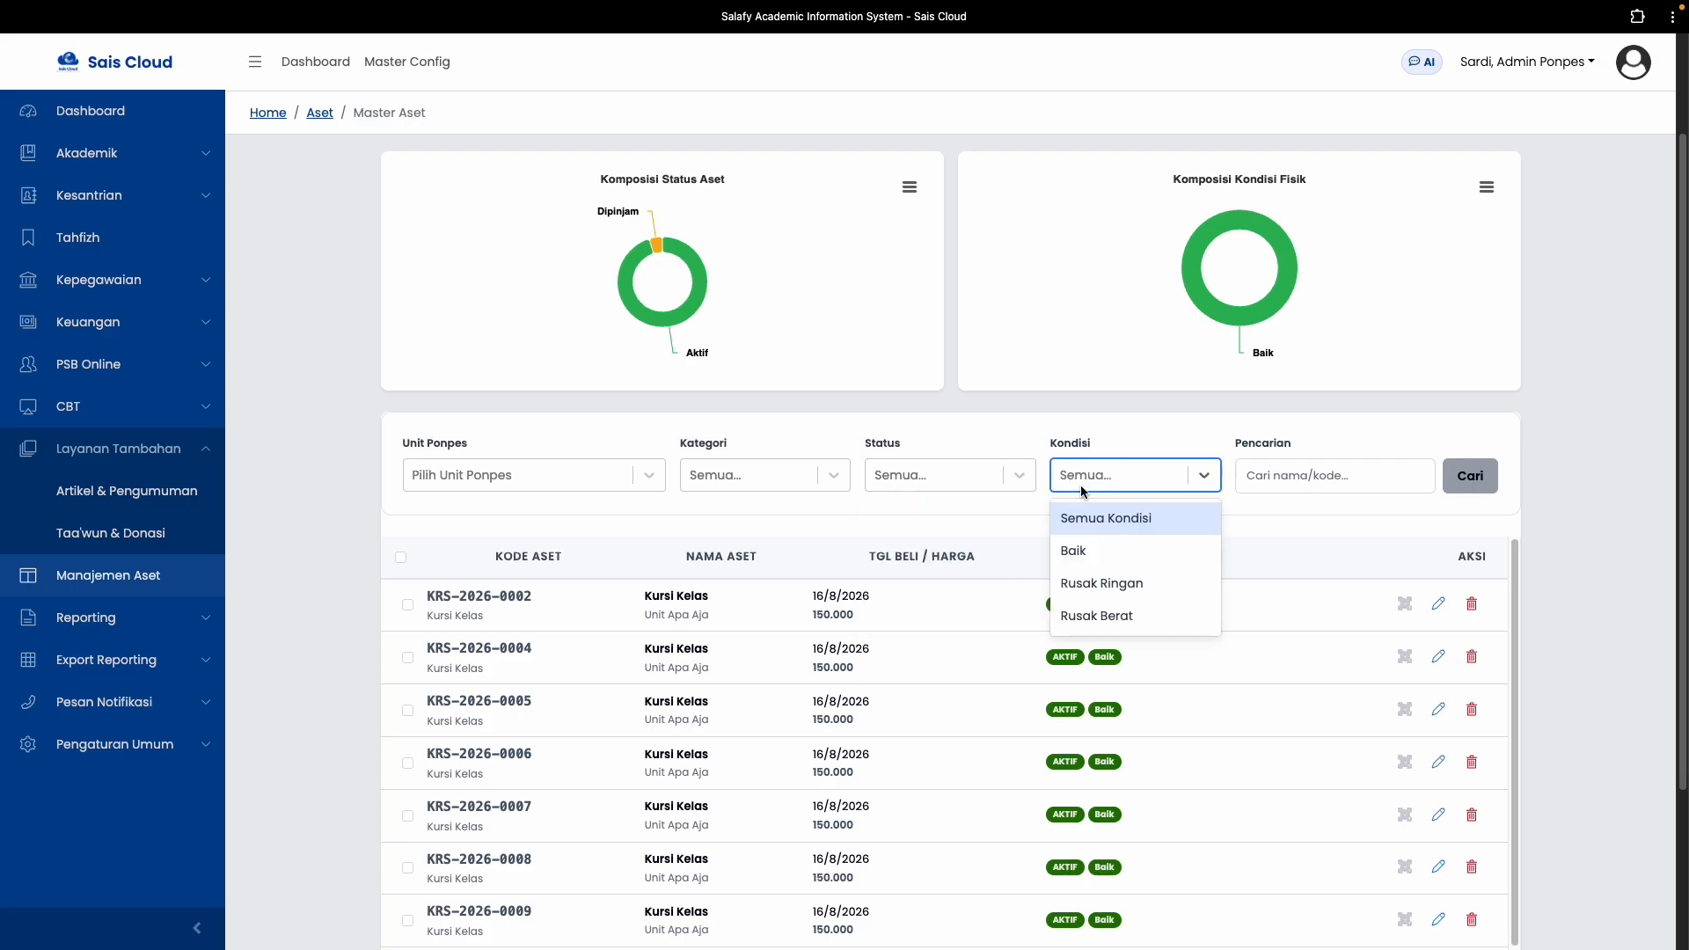
left_click(1096, 615)
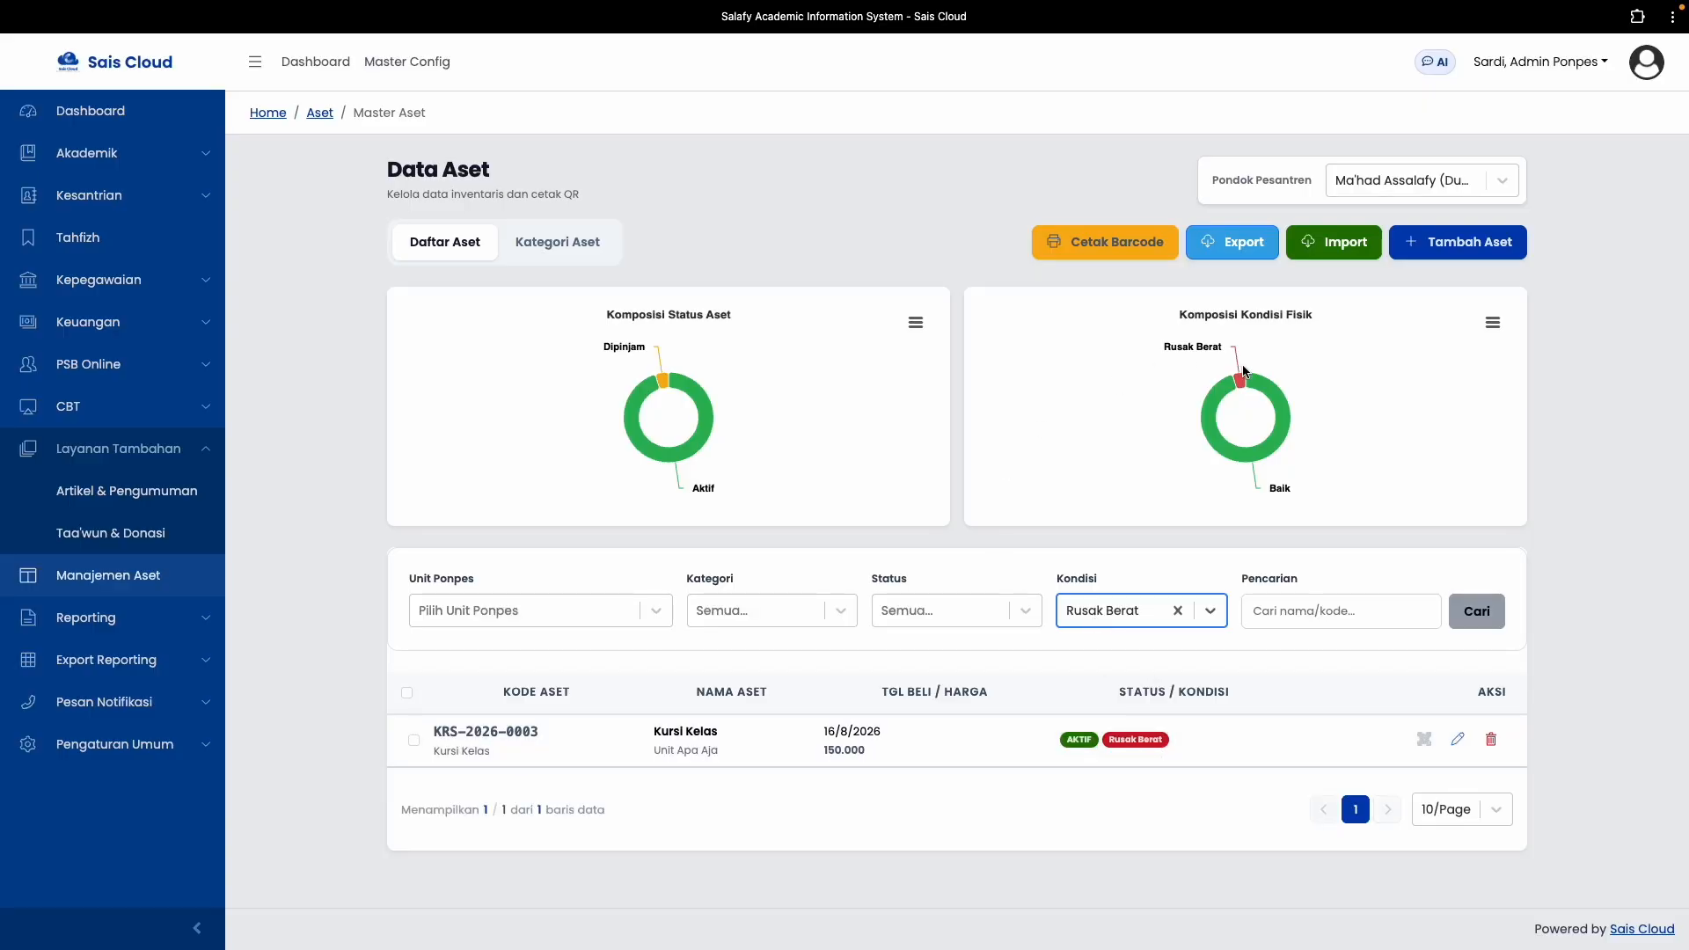
mouse_move(1194, 438)
mouse_move(1241, 380)
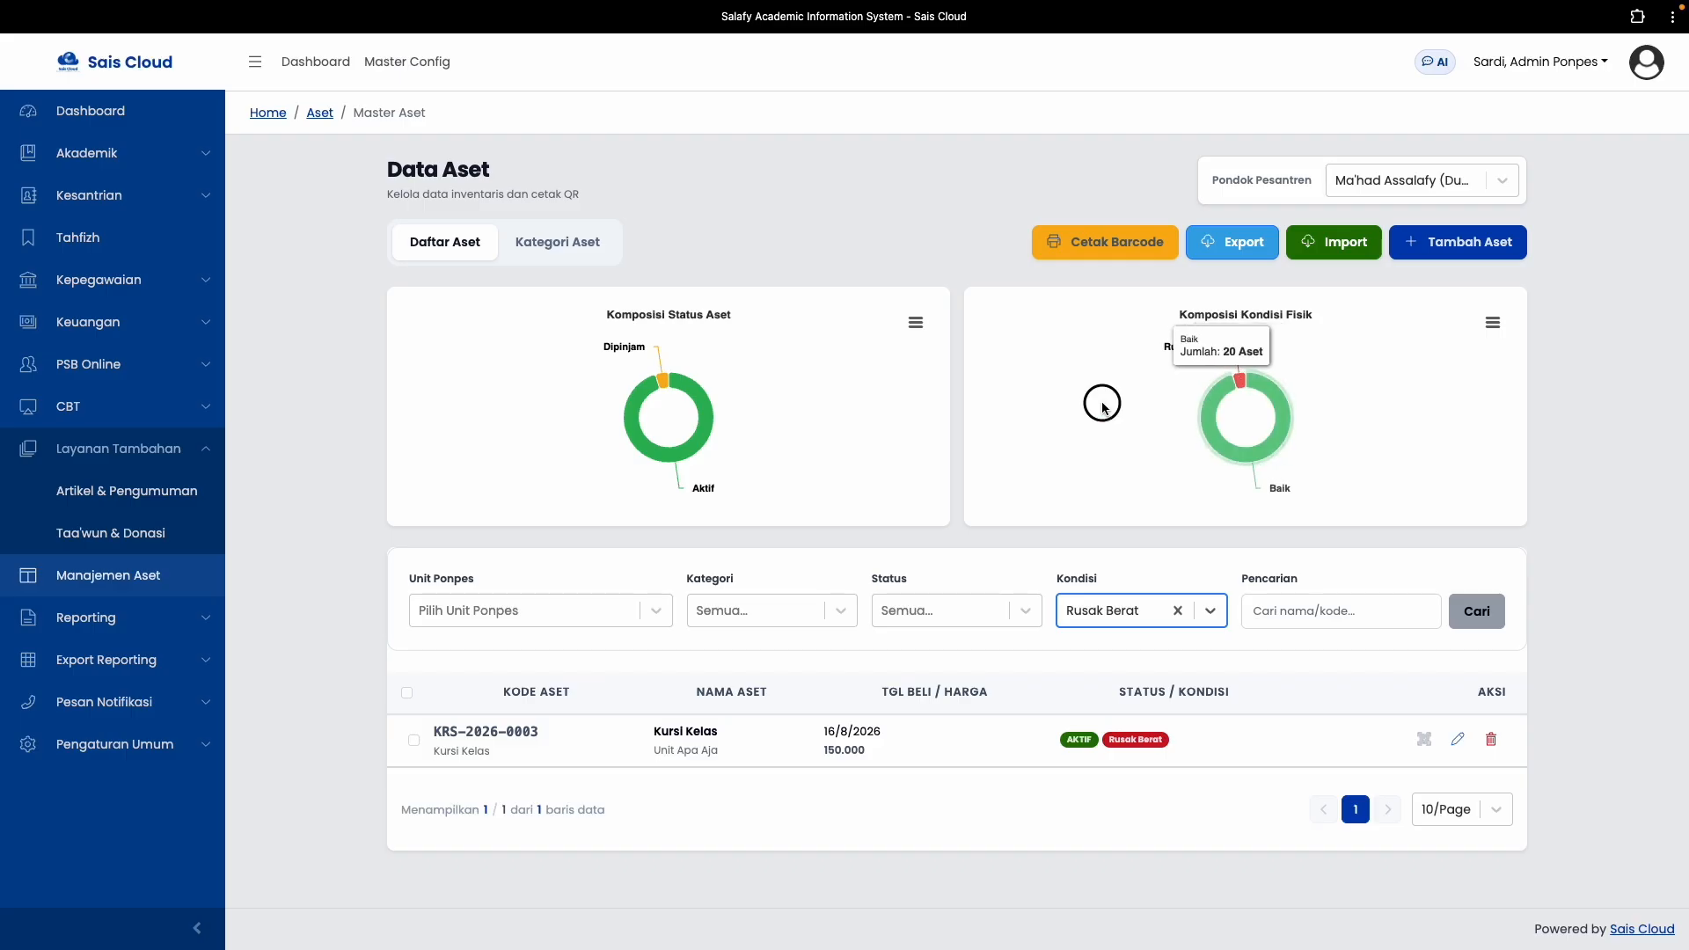
Check the asset distribution per category in Kategori Aset, and return to the asset list
left_click(558, 243)
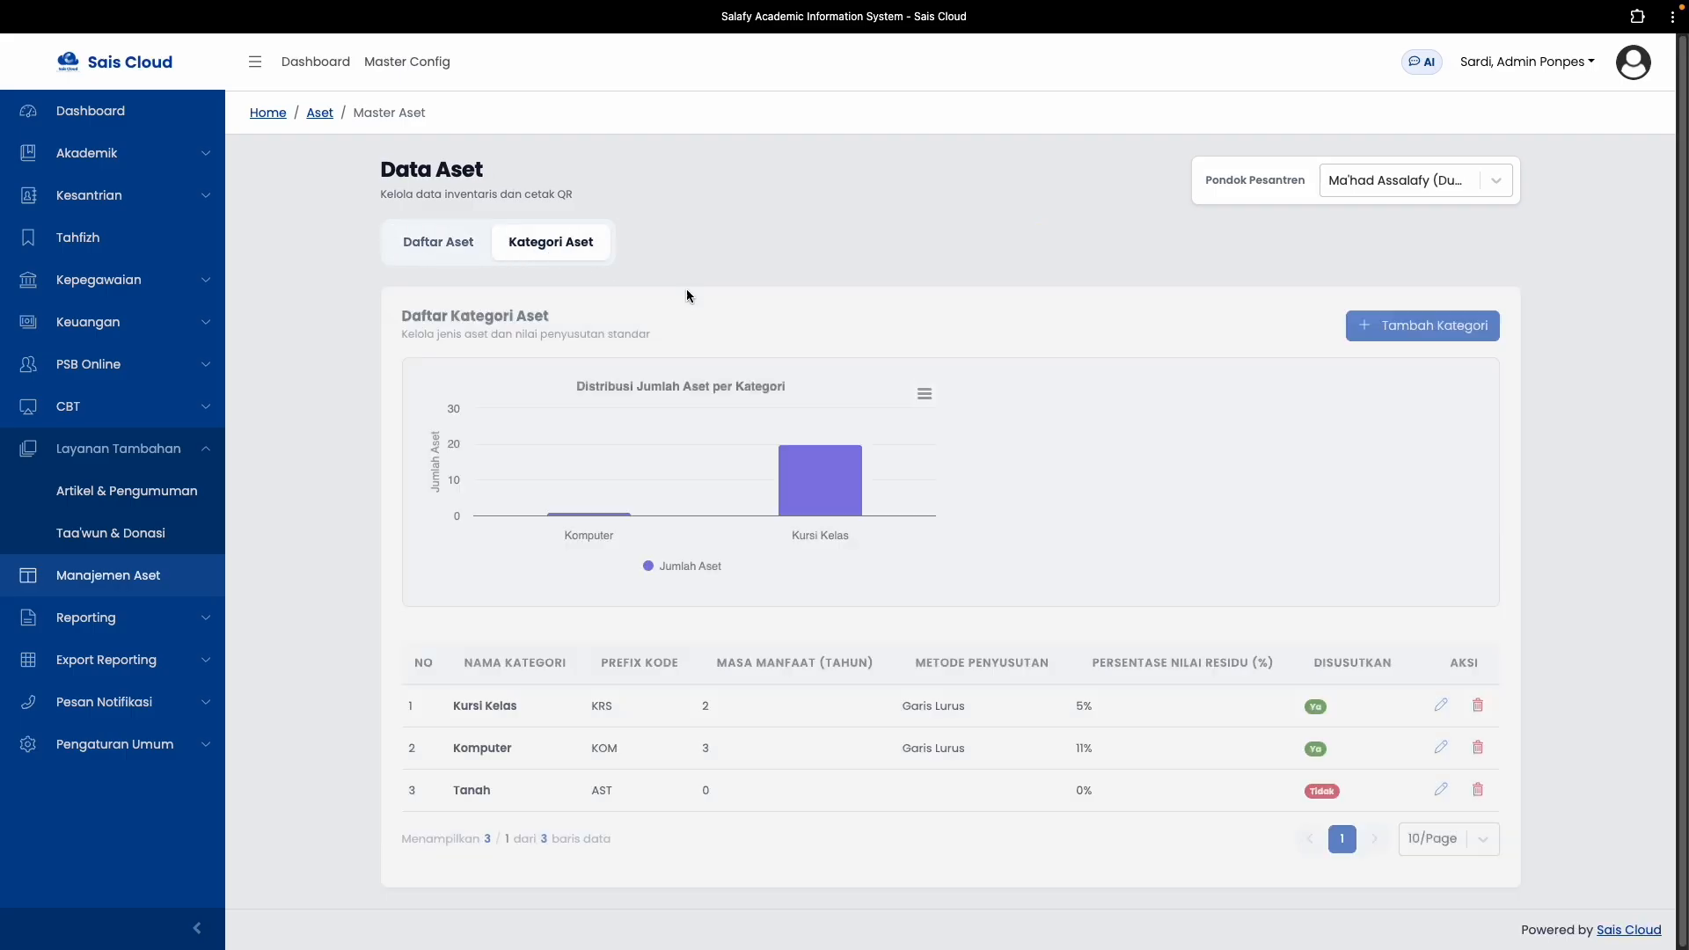
mouse_move(785, 515)
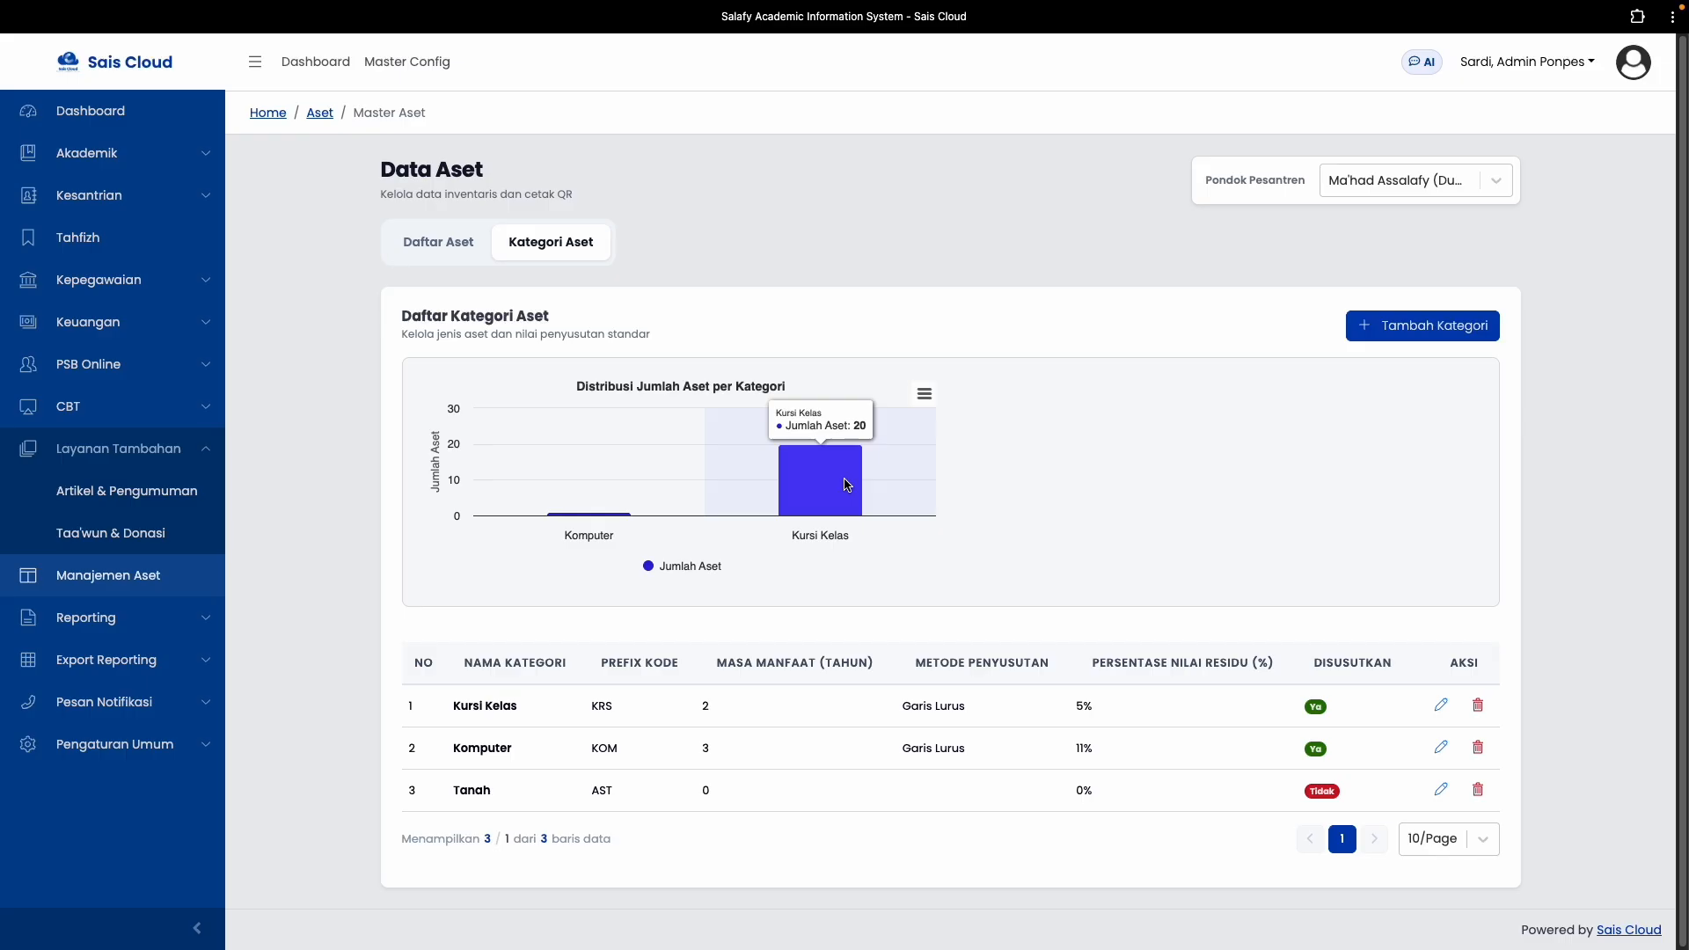
left_click(451, 246)
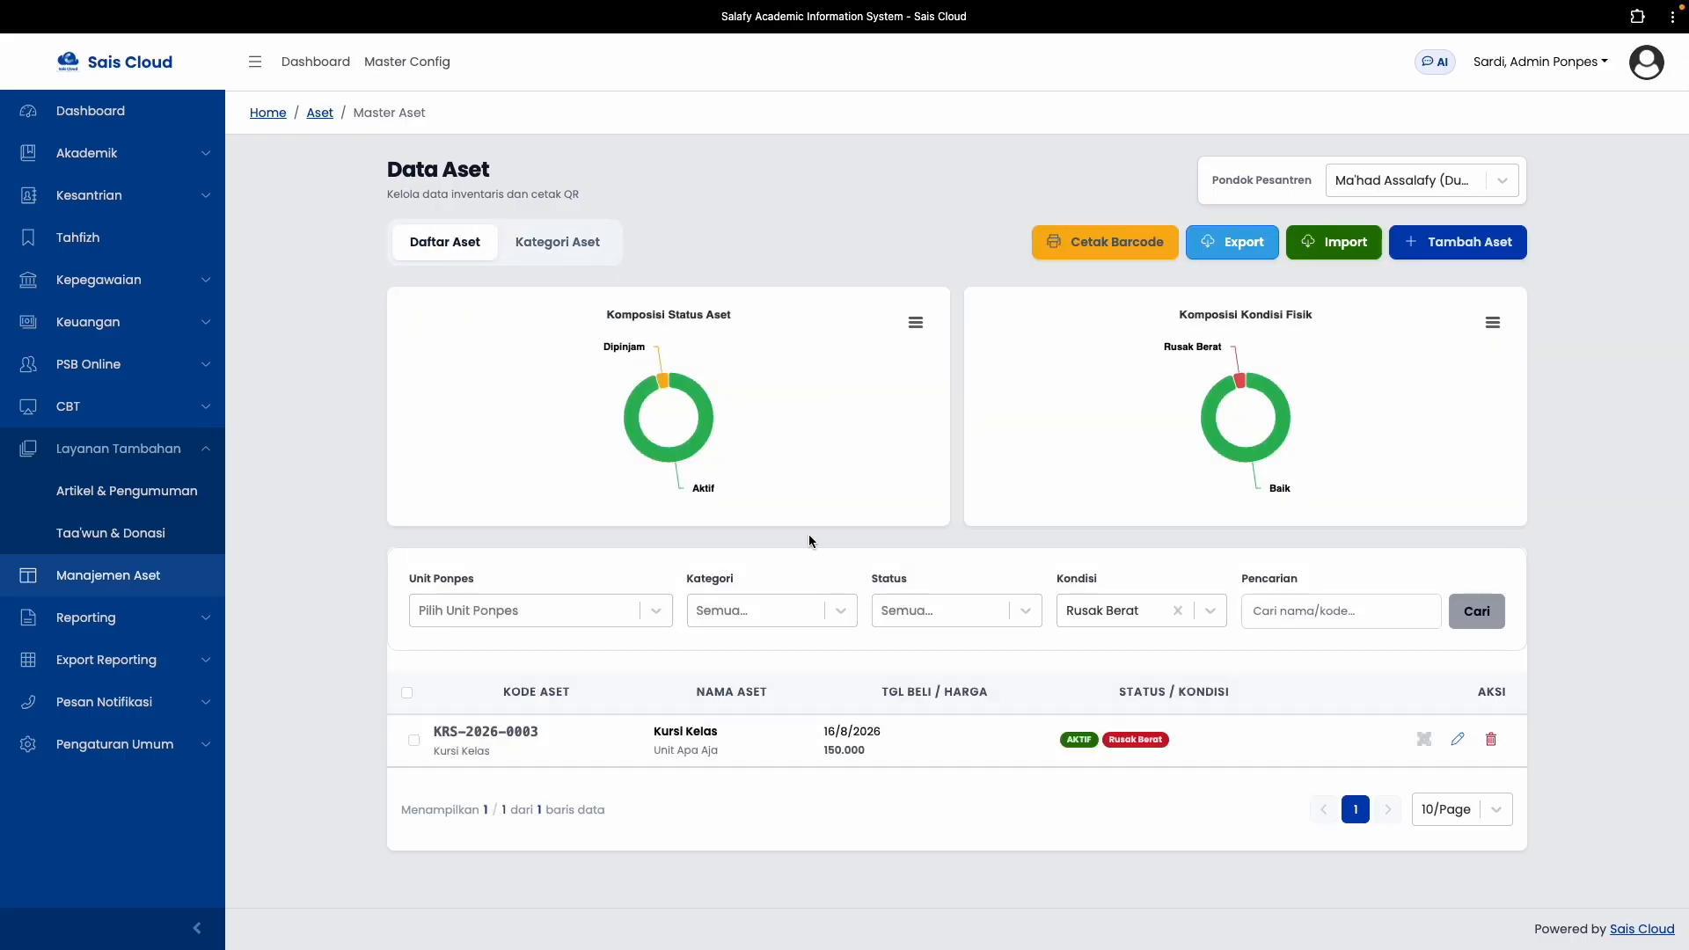